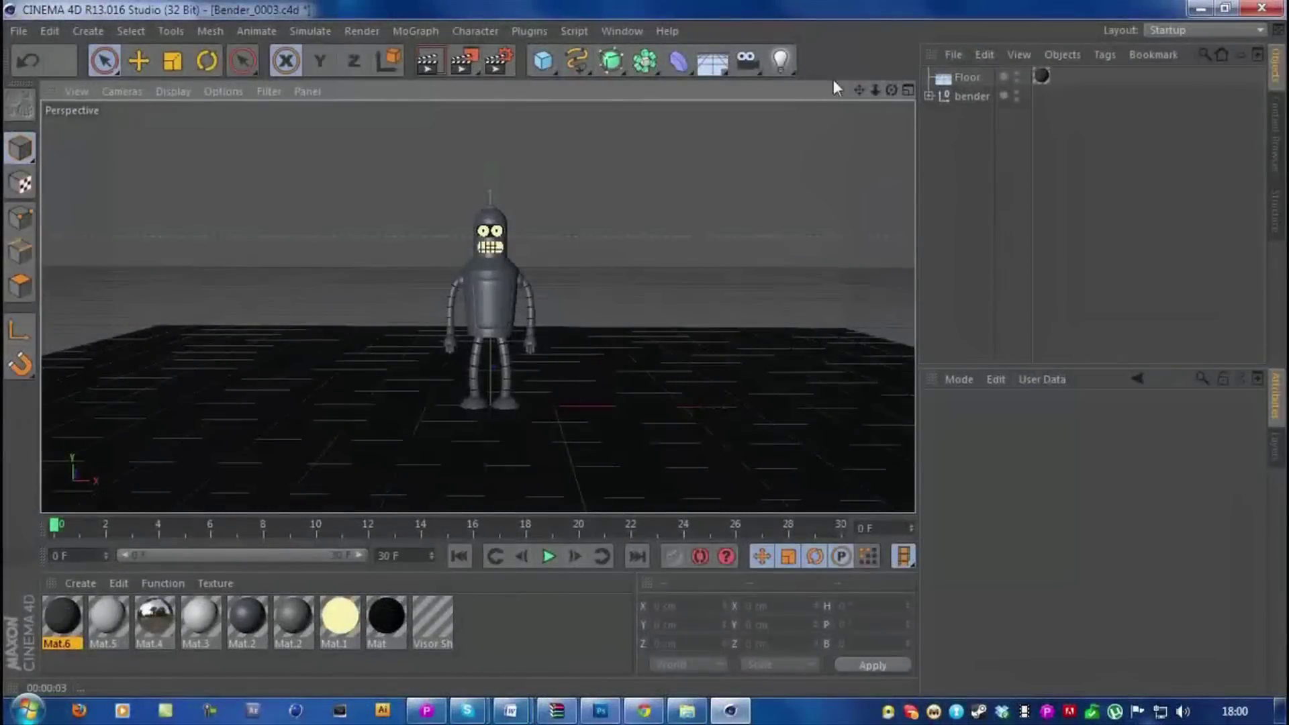
Step: Add an omni light and name it key
{"action": "left_click_drag", "start_coordinate": [783, 64], "coordinate": [801, 84]}
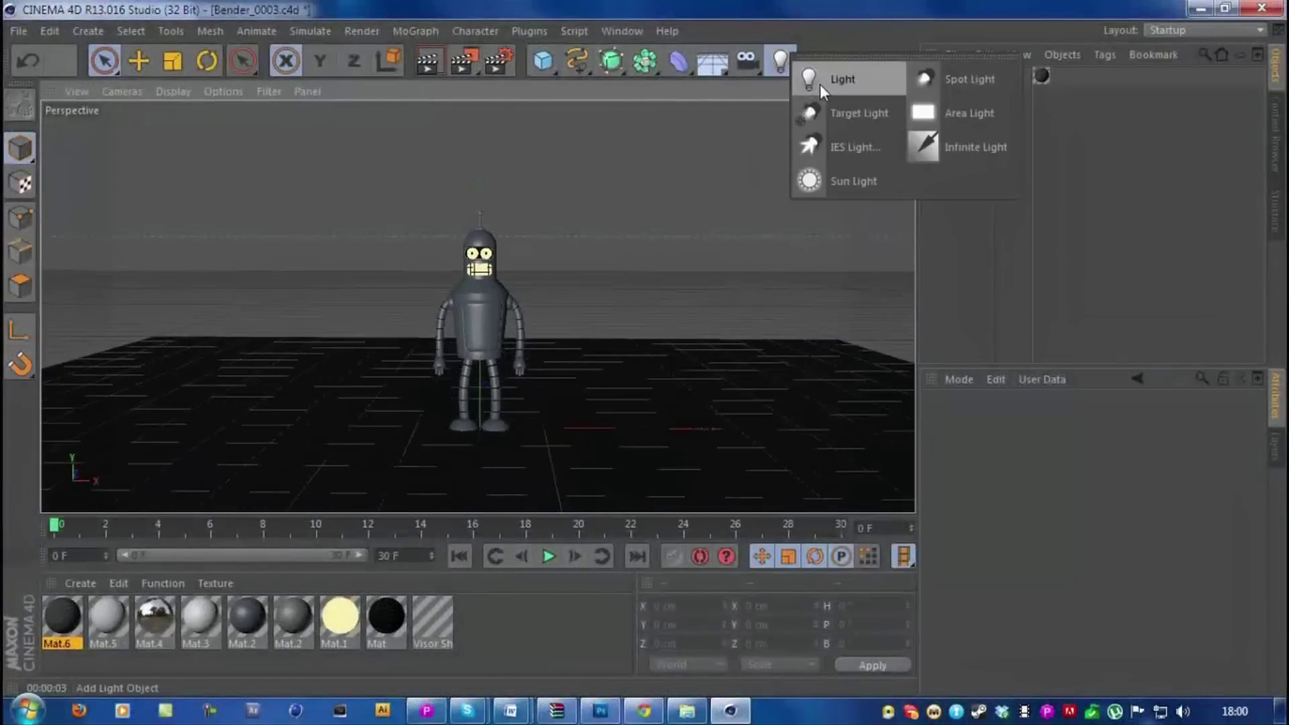
{"action": "left_click", "coordinate": [820, 83]}
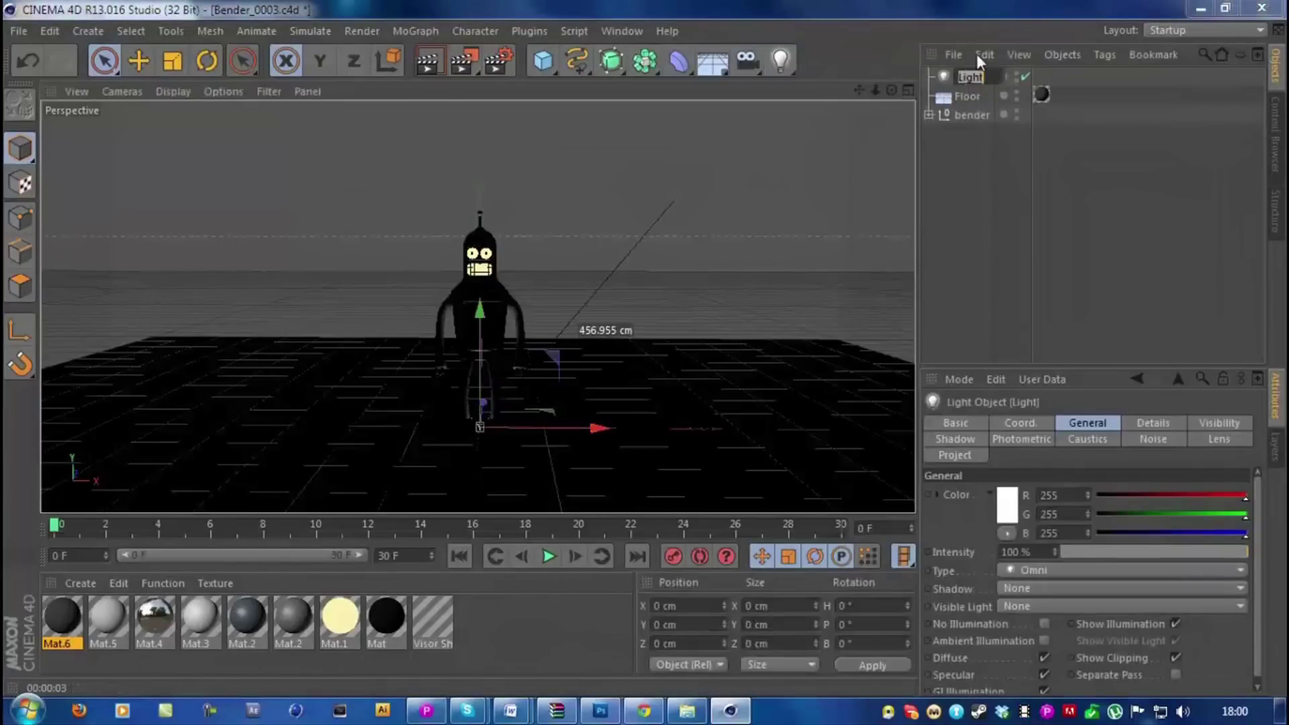
{"action": "type", "text": "key"}
{"action": "key", "text": "Return"}
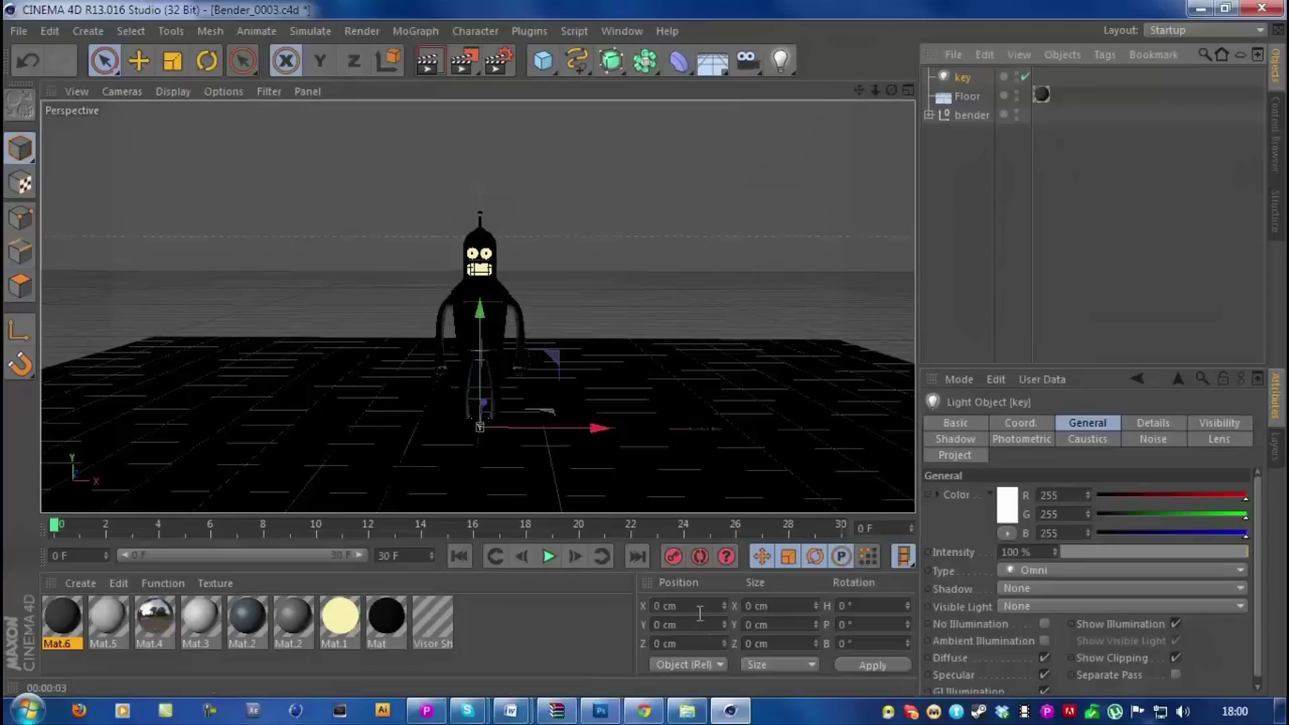
Step: Place the key light at X -500, Y 600, Z -500 cm
{"action": "left_click_drag", "start_coordinate": [698, 609], "coordinate": [513, 512]}
{"action": "type", "text": "-500"}
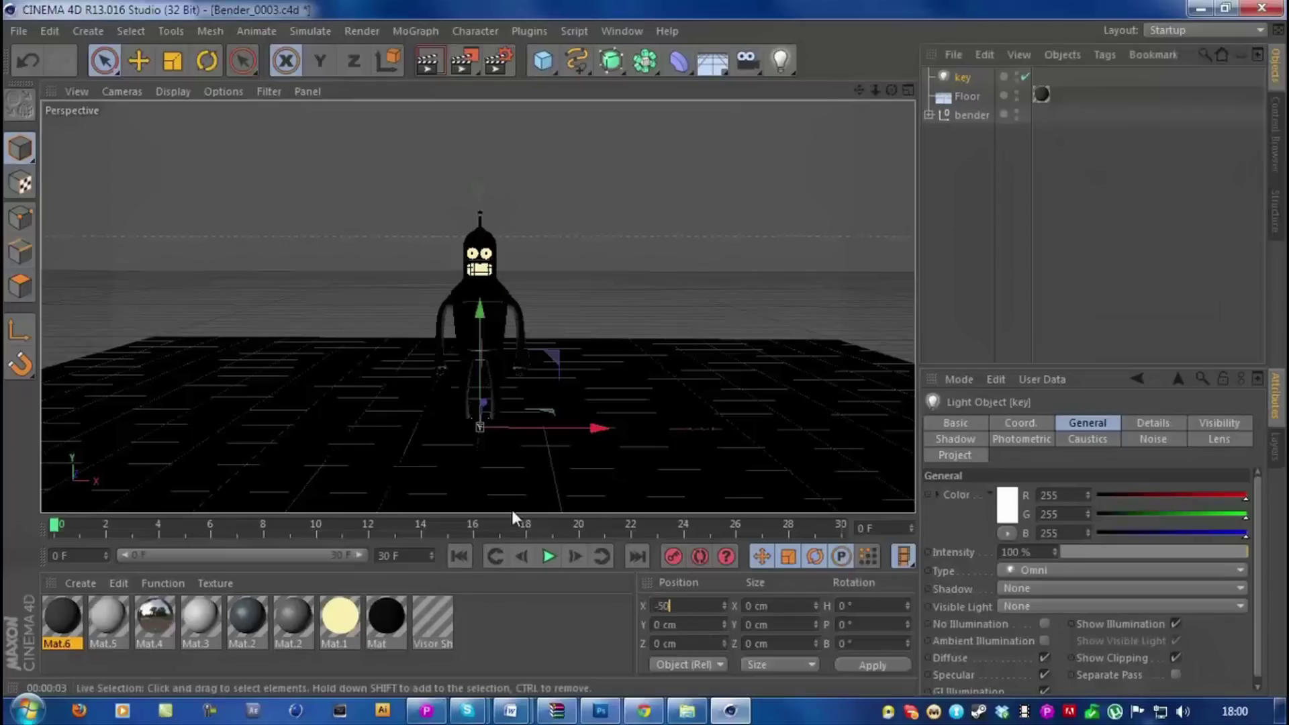
{"action": "key", "text": "Return"}
{"action": "key", "text": "Tab"}
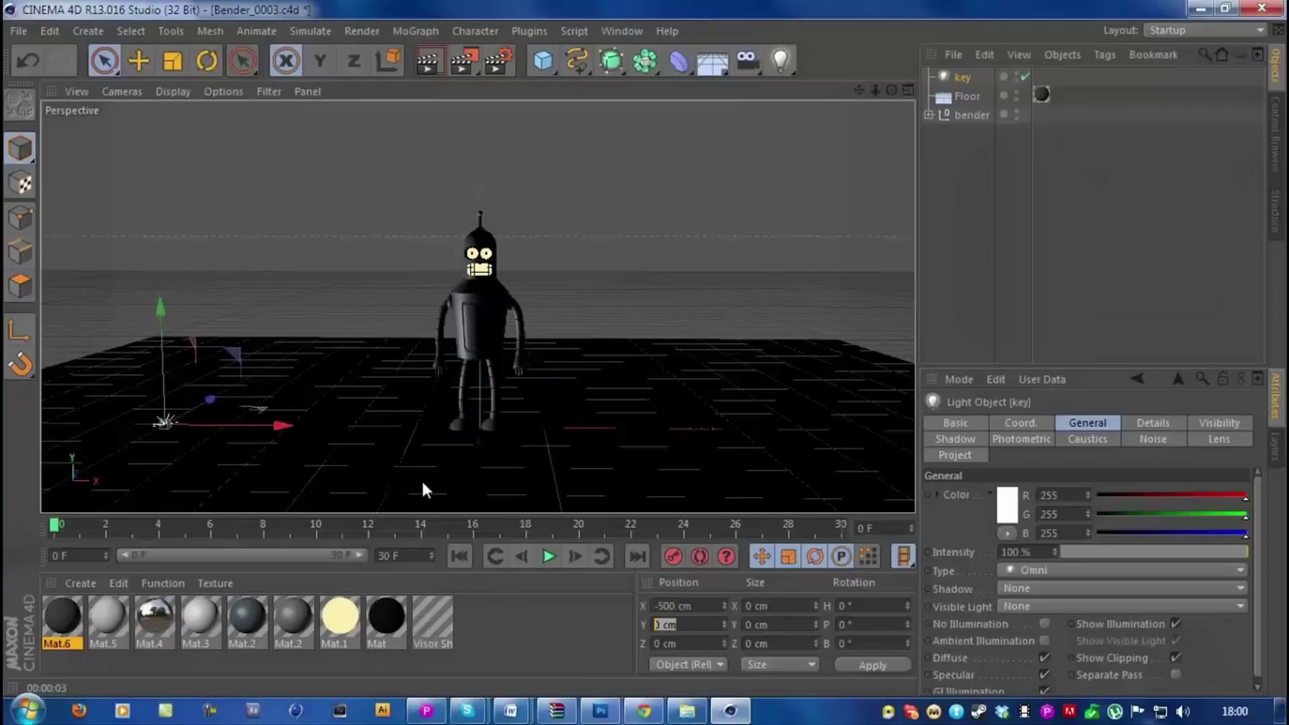
{"action": "type", "text": "600"}
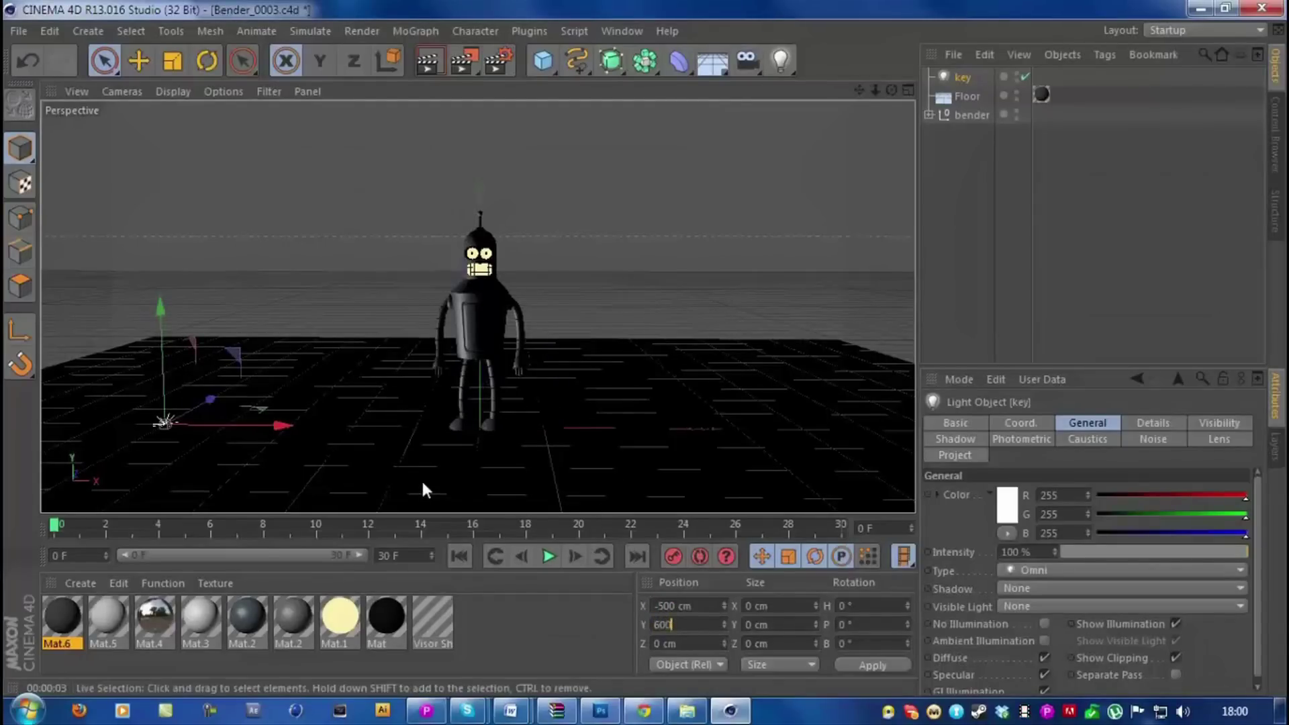
{"action": "key", "text": "Return"}
{"action": "key", "text": "Tab"}
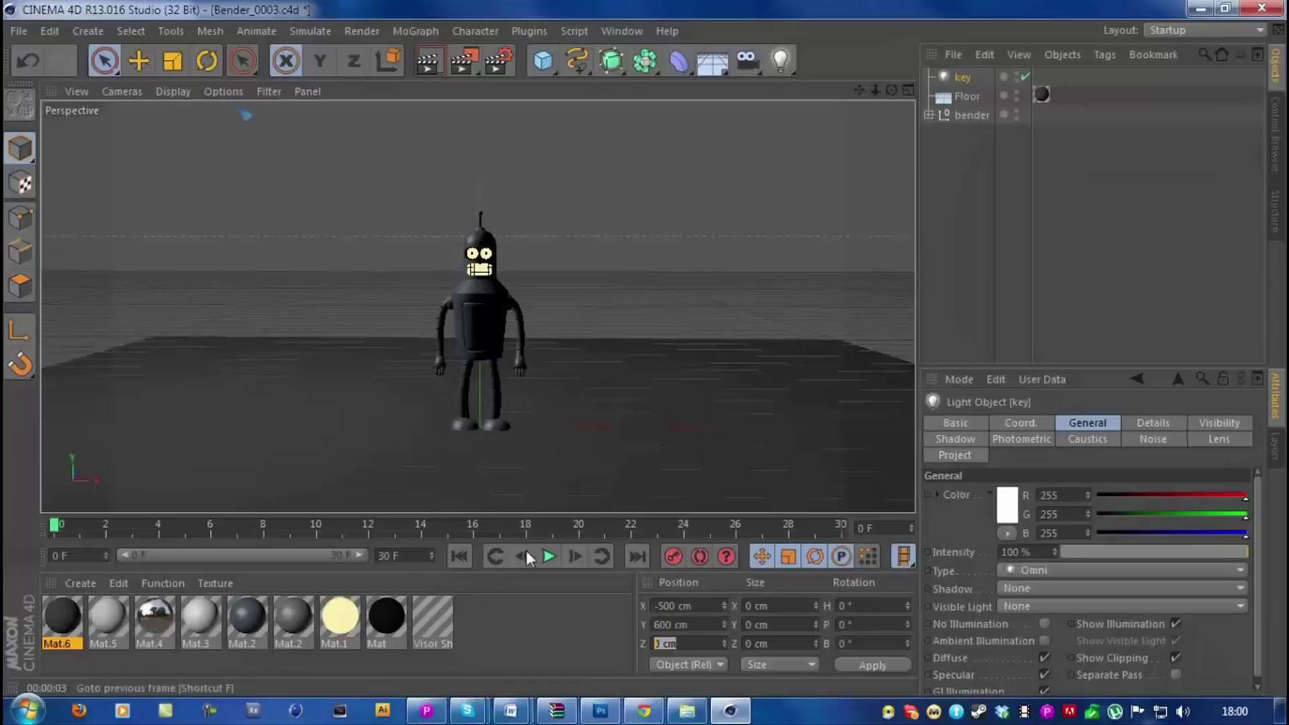
{"action": "type", "text": "-500"}
{"action": "key", "text": "Return"}
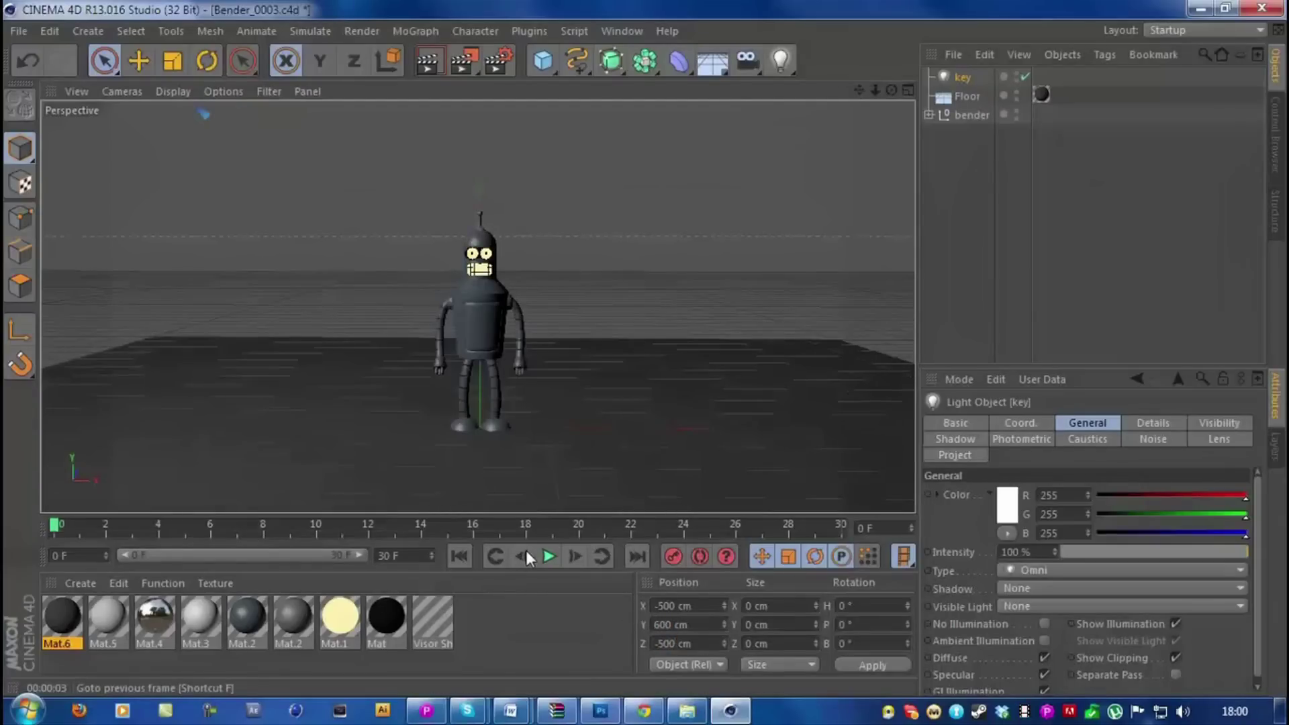
{"action": "left_click", "coordinate": [951, 207]}
Step: Switch to the four-view layout and frame Bender and the key light in the top view
{"action": "left_click", "coordinate": [910, 90]}
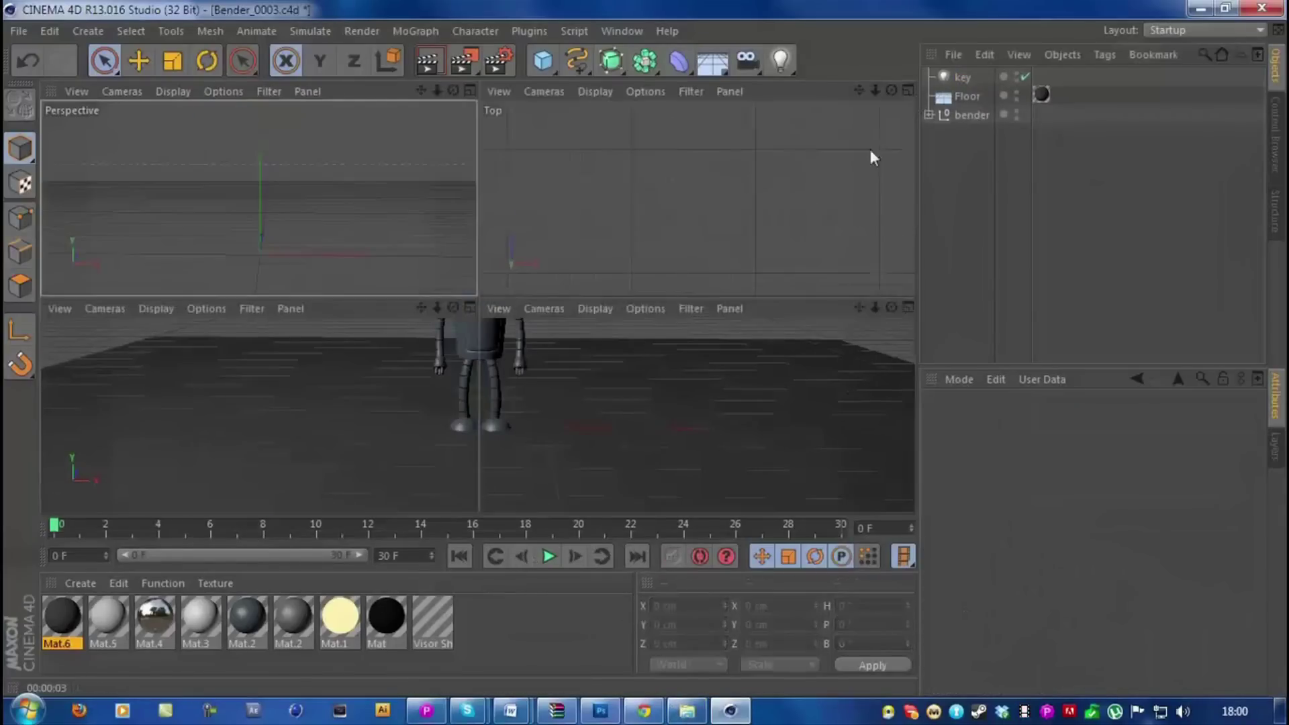
{"action": "scroll", "coordinate": [743, 253], "scroll_direction": "down", "scroll_amount": 5}
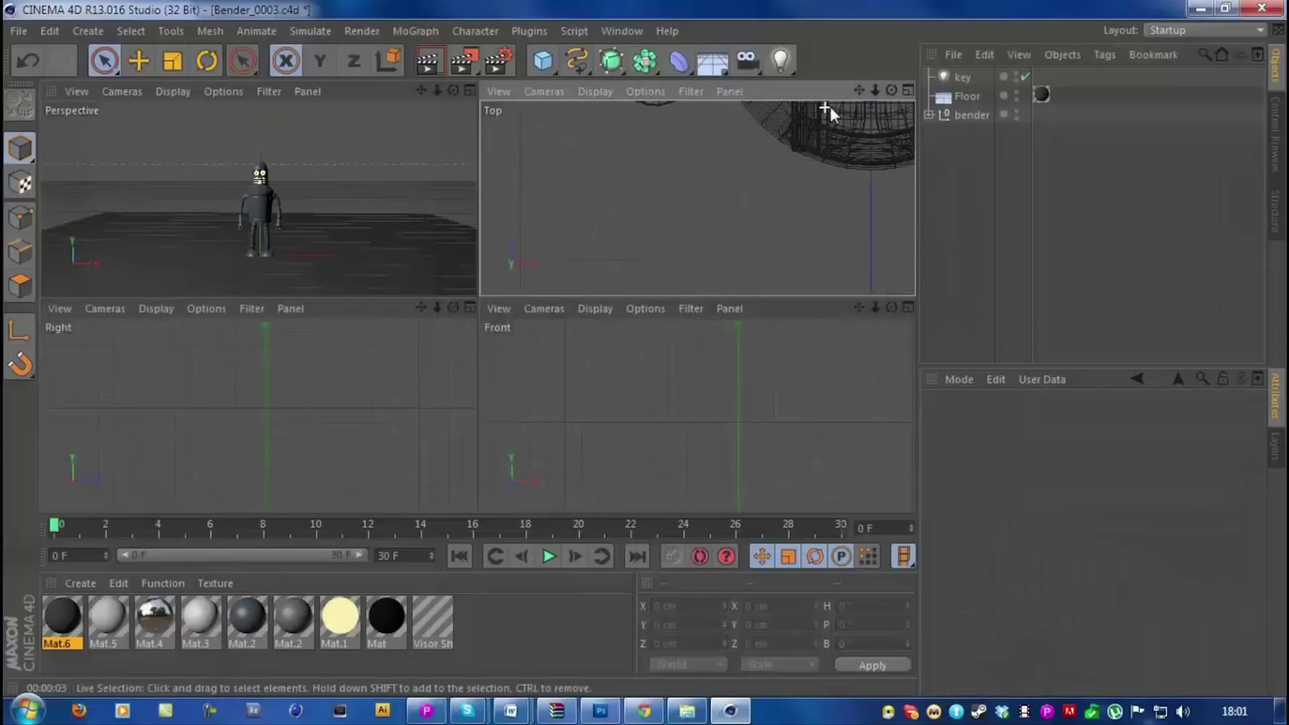
{"action": "left_click_drag", "start_coordinate": [860, 90], "coordinate": [654, 236]}
{"action": "scroll", "coordinate": [782, 145], "scroll_direction": "down", "scroll_amount": 6}
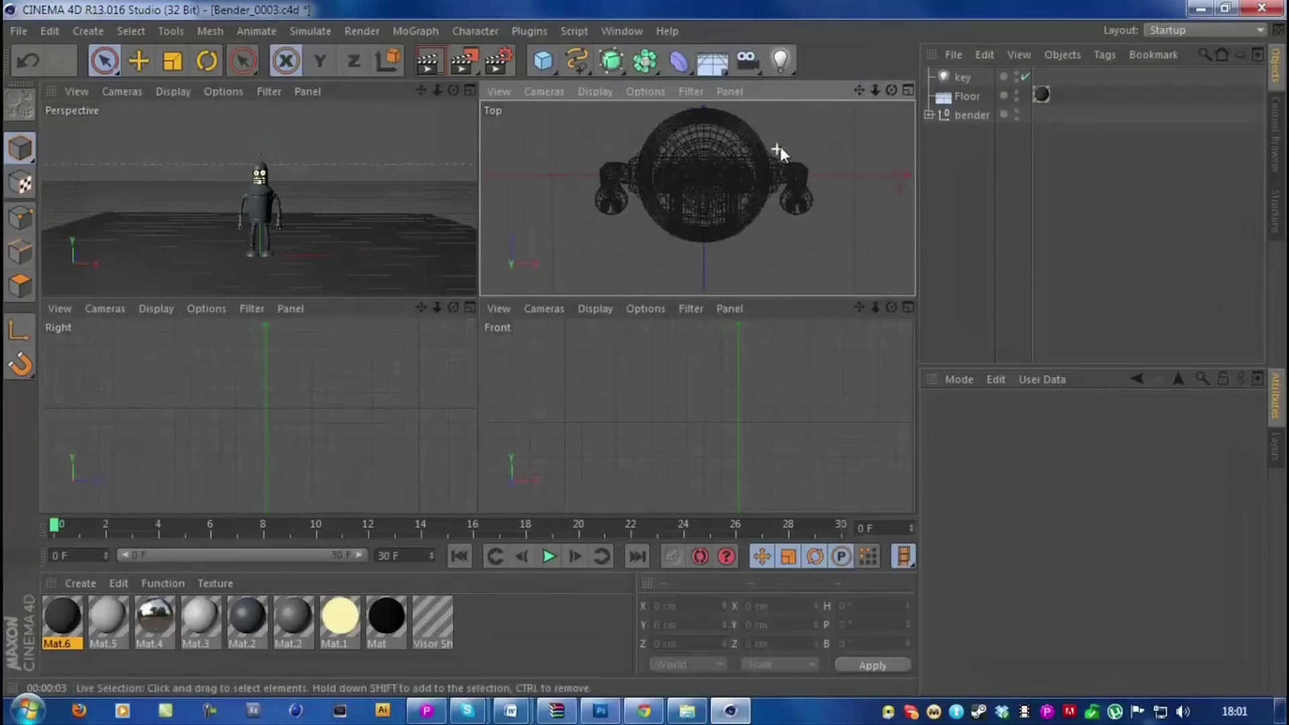
{"action": "scroll", "coordinate": [806, 121], "scroll_direction": "down", "scroll_amount": 4}
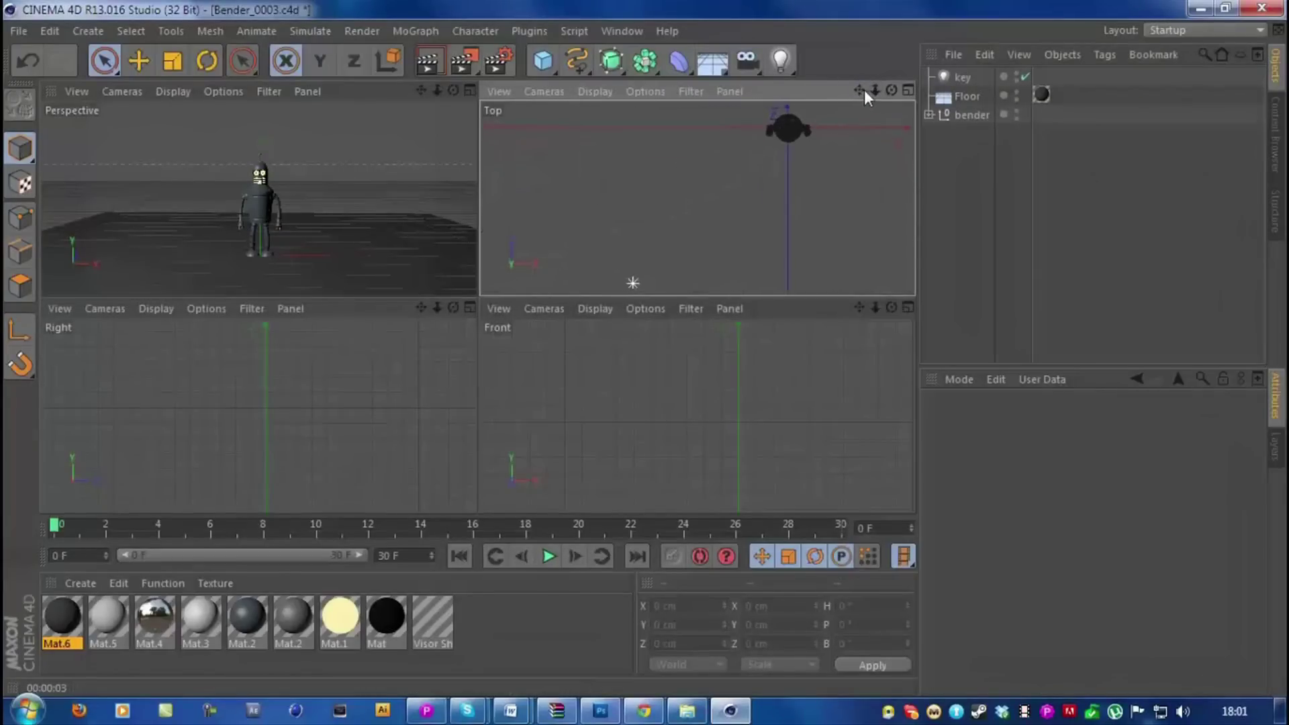
{"action": "left_click_drag", "start_coordinate": [862, 90], "coordinate": [782, 76]}
{"action": "left_click_drag", "start_coordinate": [698, 198], "coordinate": [776, 132]}
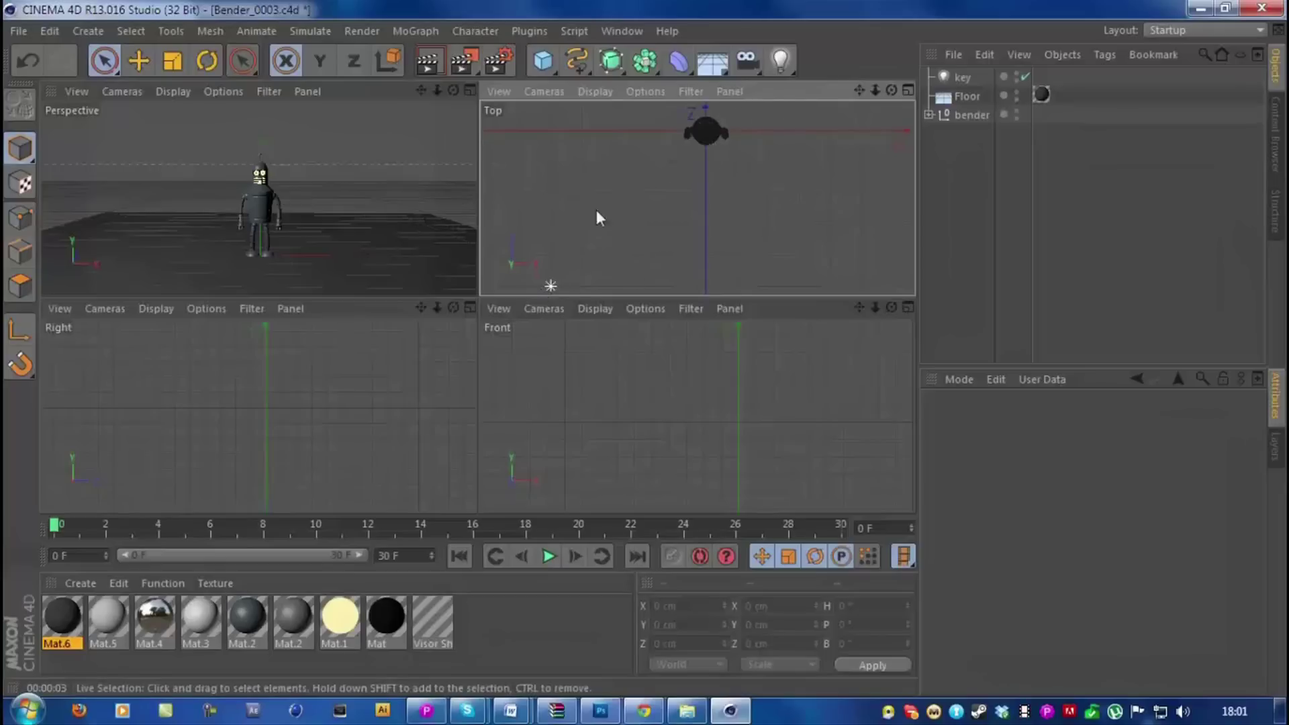
{"action": "scroll", "coordinate": [717, 409], "scroll_direction": "down", "scroll_amount": 4}
{"action": "scroll", "coordinate": [739, 383], "scroll_direction": "down", "scroll_amount": 2}
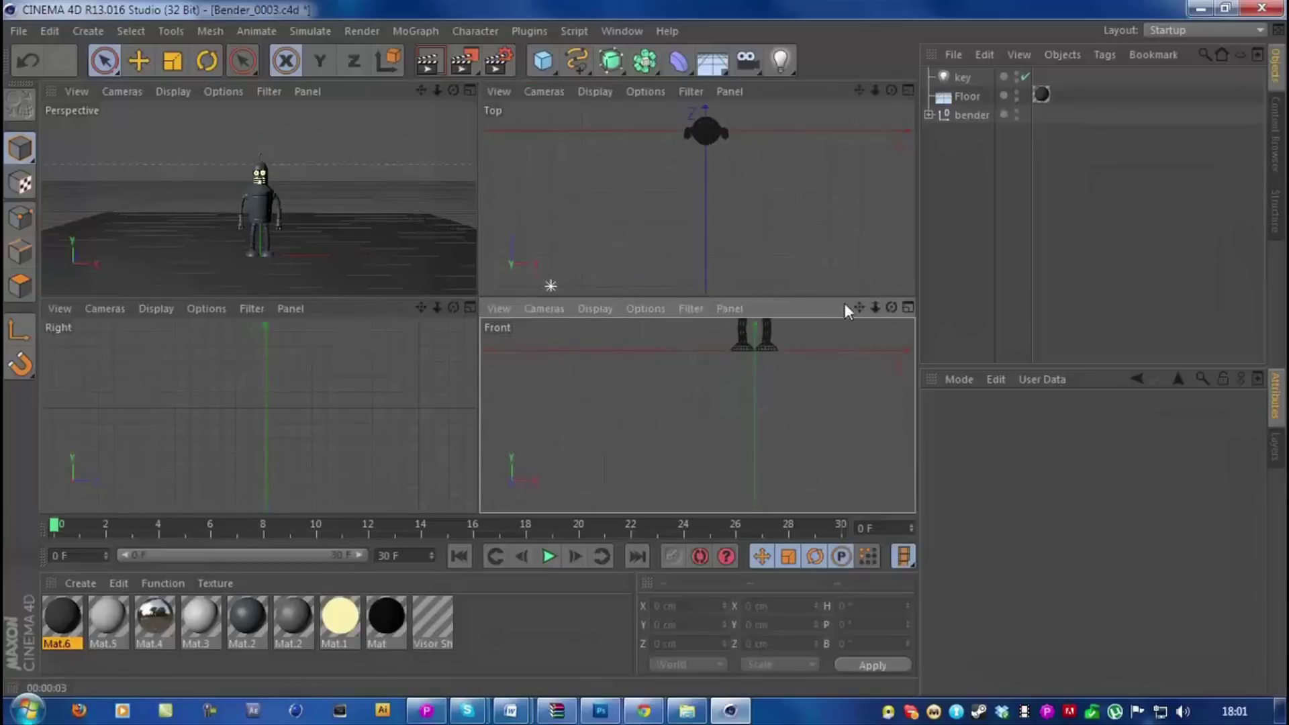
Step: Frame Bender and the key light in the front and right views
{"action": "left_click_drag", "start_coordinate": [859, 306], "coordinate": [691, 418]}
{"action": "scroll", "coordinate": [750, 376], "scroll_direction": "down", "scroll_amount": 6}
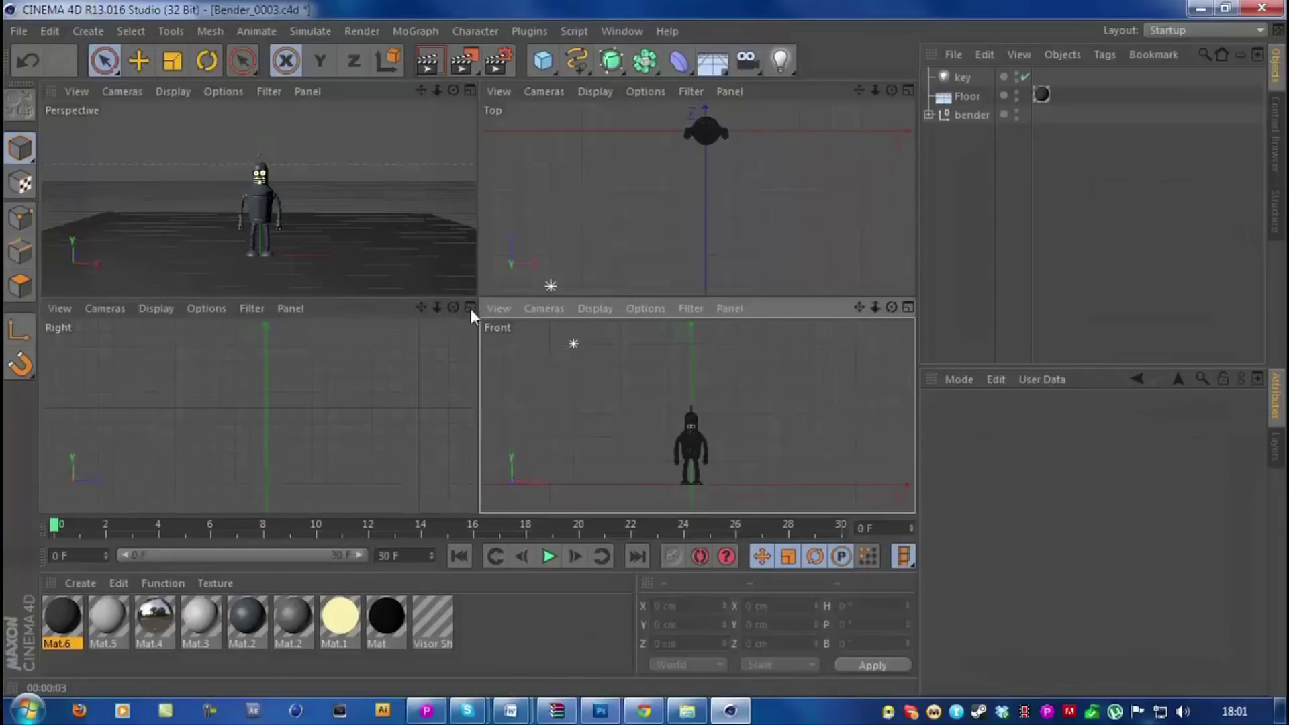
{"action": "scroll", "coordinate": [377, 340], "scroll_direction": "down", "scroll_amount": 8}
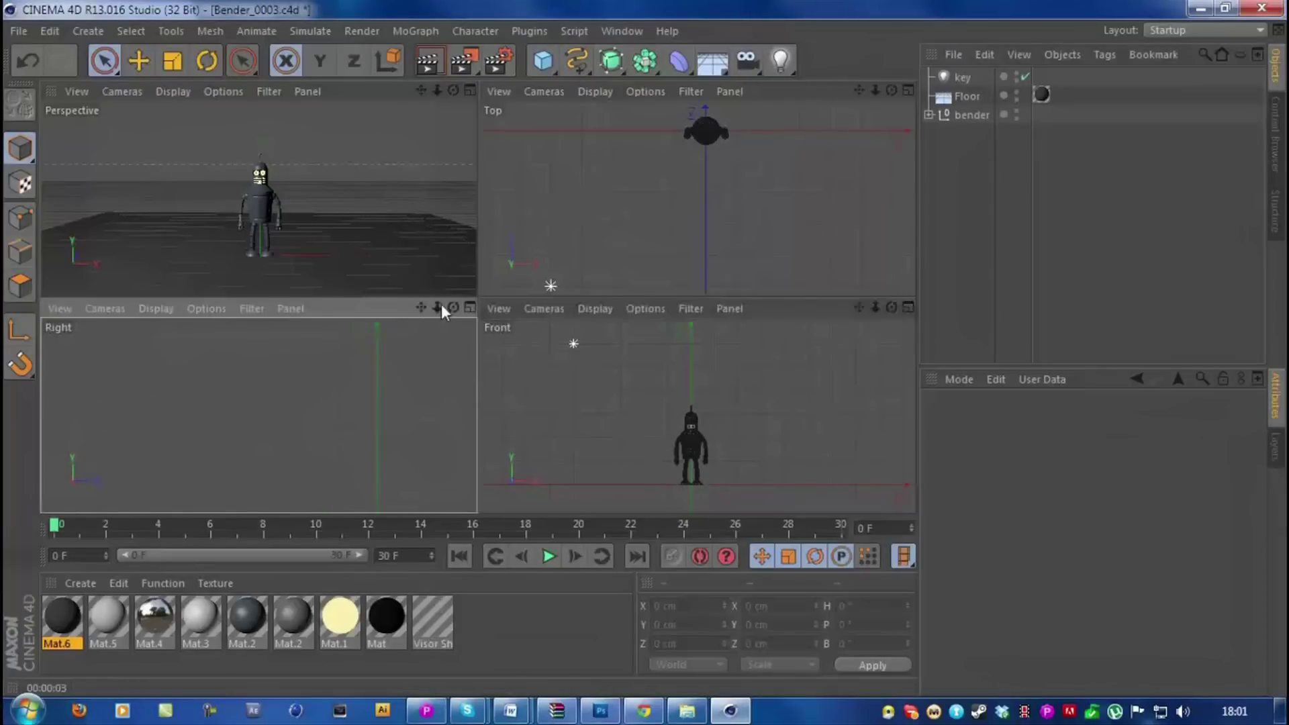
{"action": "left_click_drag", "start_coordinate": [421, 307], "coordinate": [333, 511]}
{"action": "scroll", "coordinate": [345, 332], "scroll_direction": "down", "scroll_amount": 7}
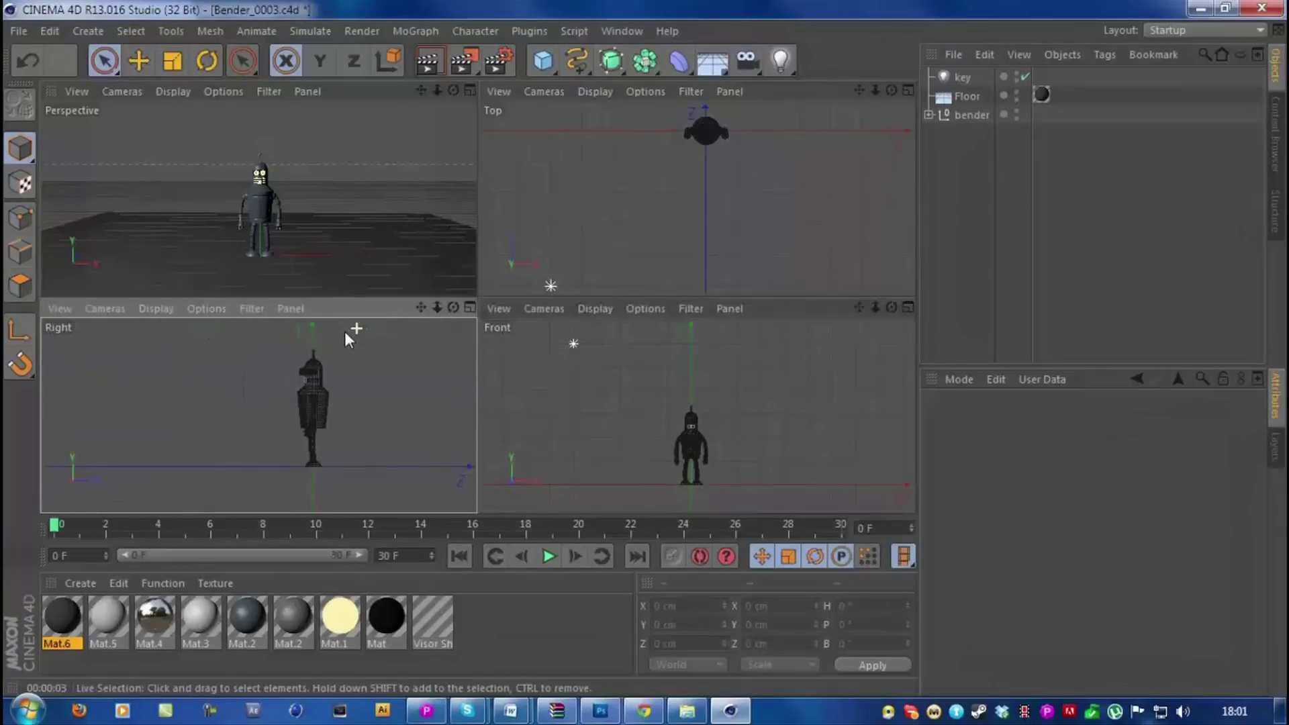
{"action": "left_click_drag", "start_coordinate": [421, 307], "coordinate": [444, 381]}
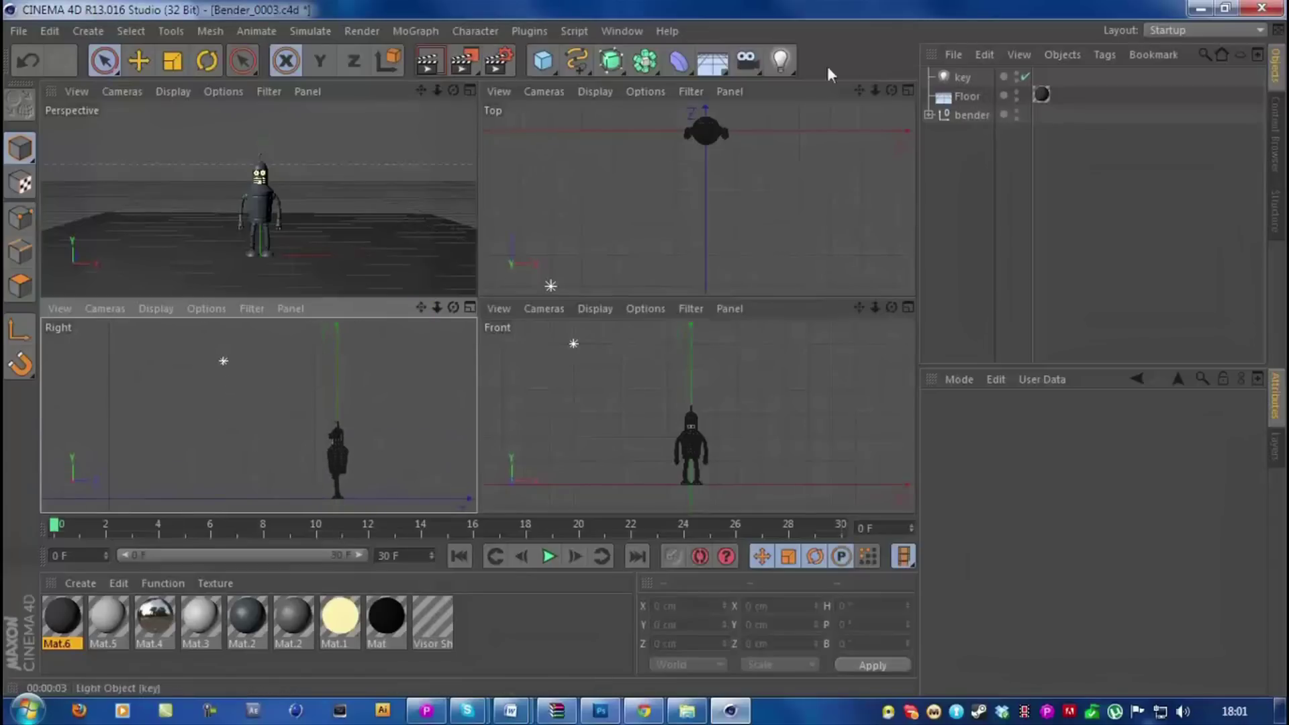
{"action": "left_click", "coordinate": [470, 89]}
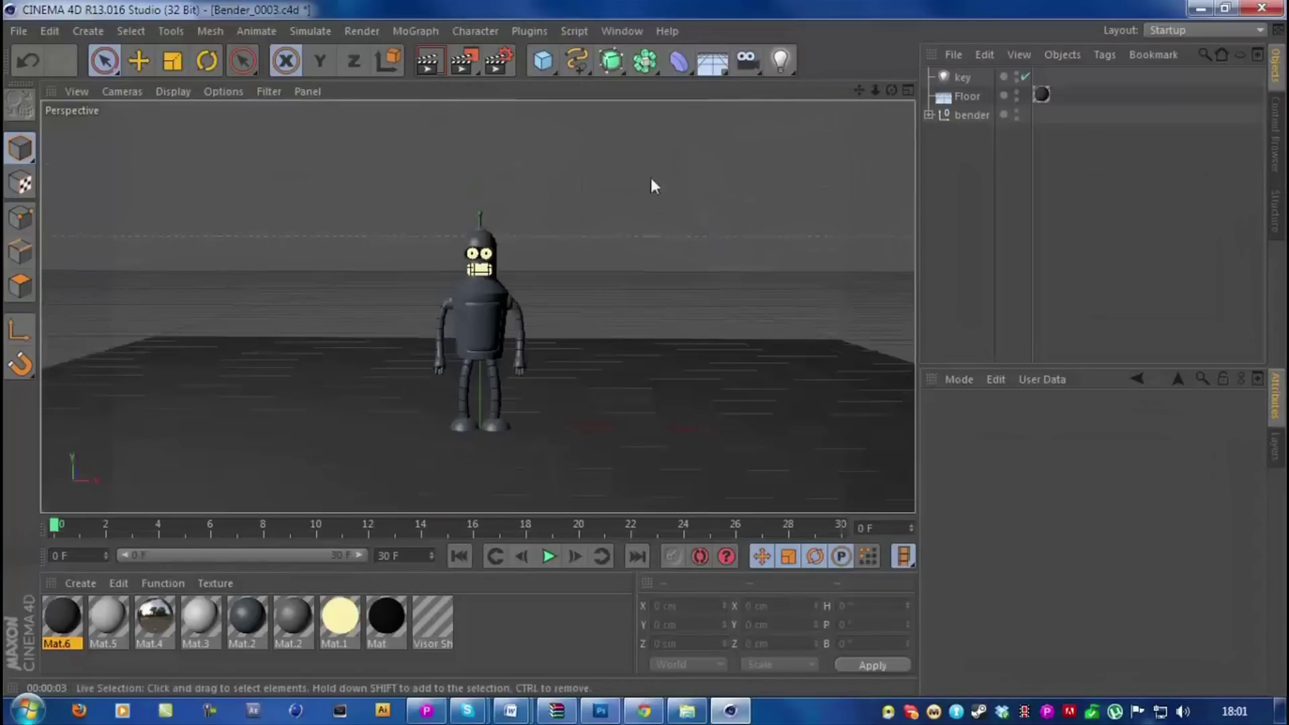
{"action": "scroll", "coordinate": [706, 191], "scroll_direction": "up", "scroll_amount": 2}
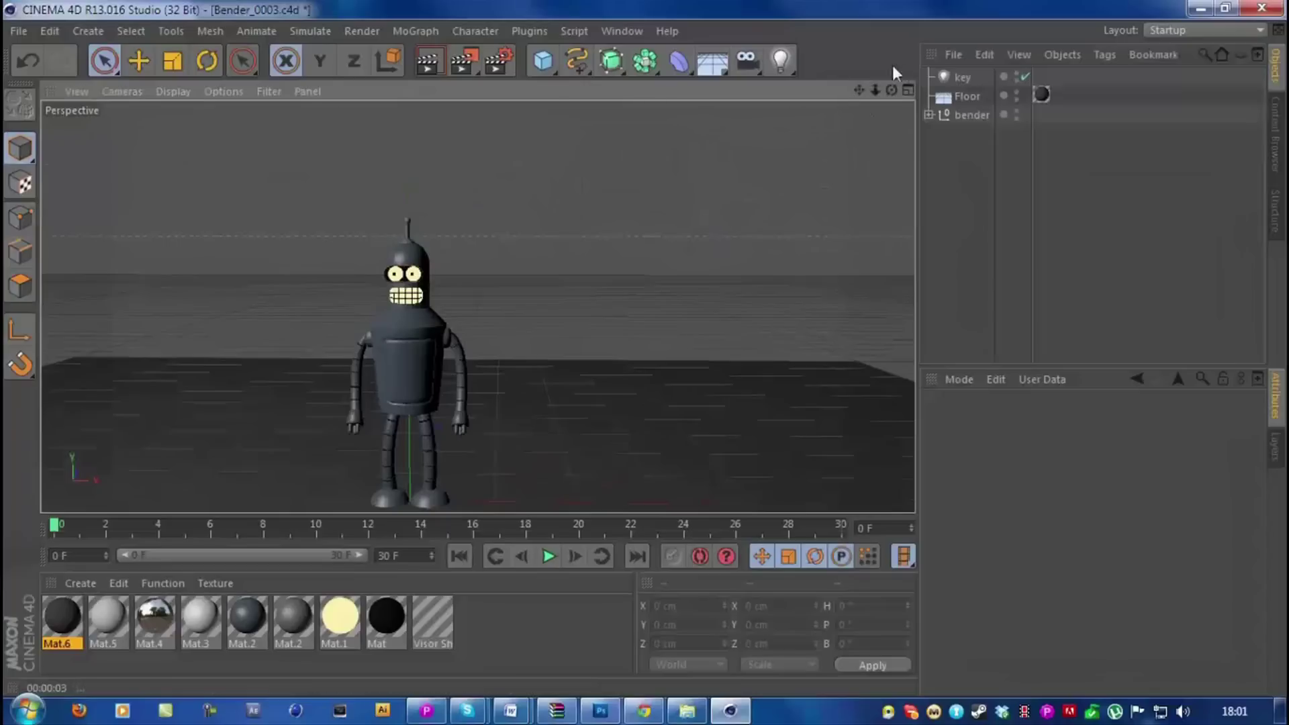
{"action": "left_click_drag", "start_coordinate": [860, 90], "coordinate": [900, 41]}
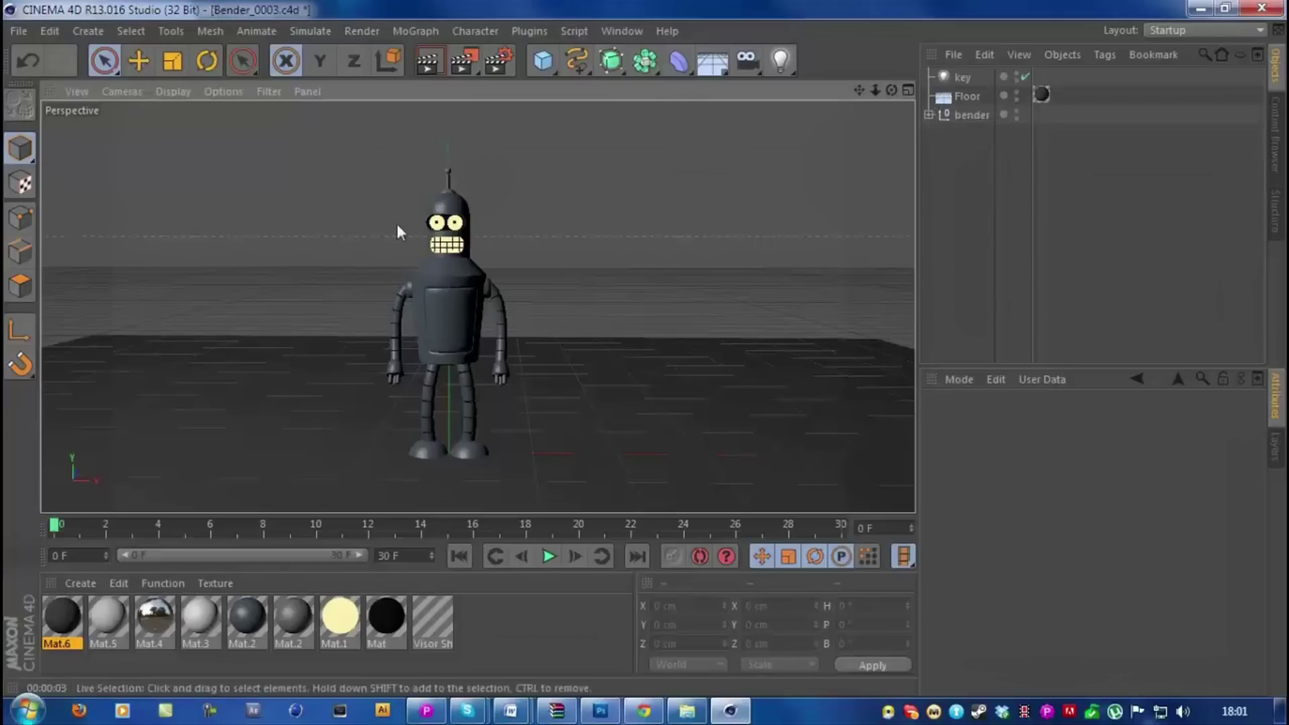
{"action": "left_click_drag", "start_coordinate": [859, 89], "coordinate": [858, 127]}
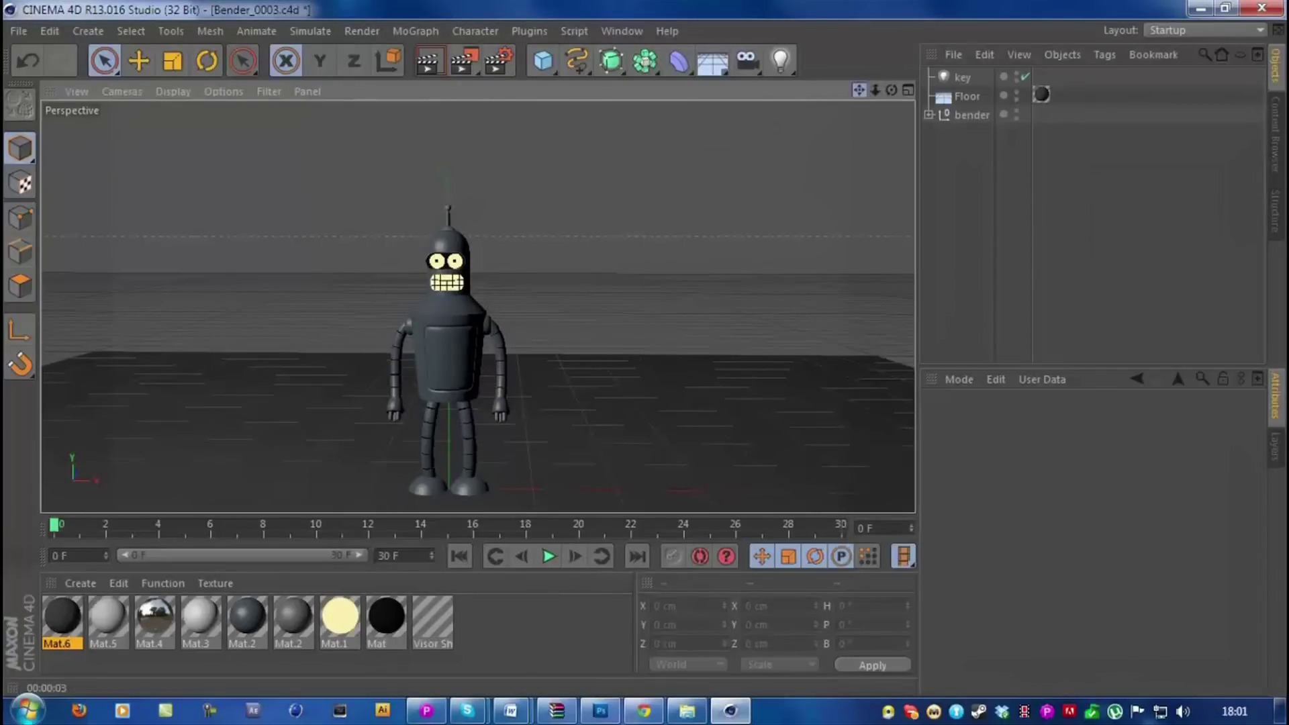
{"action": "scroll", "coordinate": [627, 175], "scroll_direction": "down", "scroll_amount": 3}
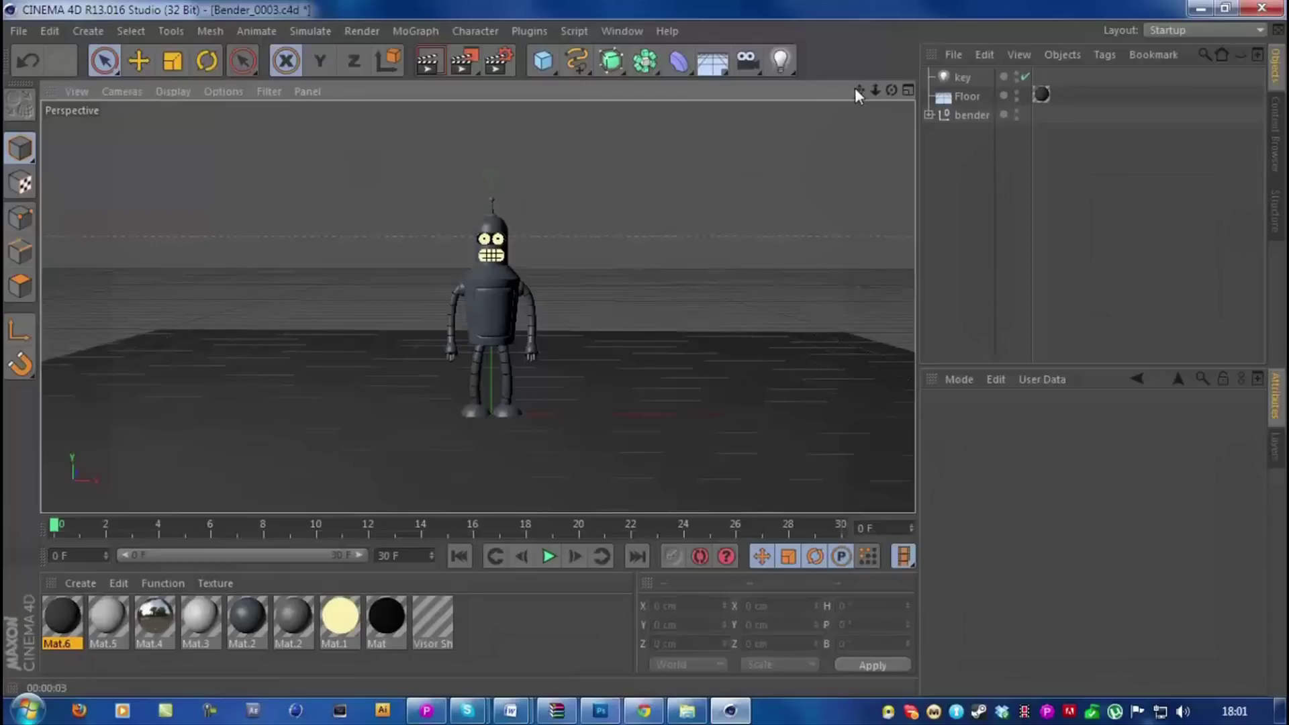
{"action": "left_click_drag", "start_coordinate": [859, 91], "coordinate": [477, 309]}
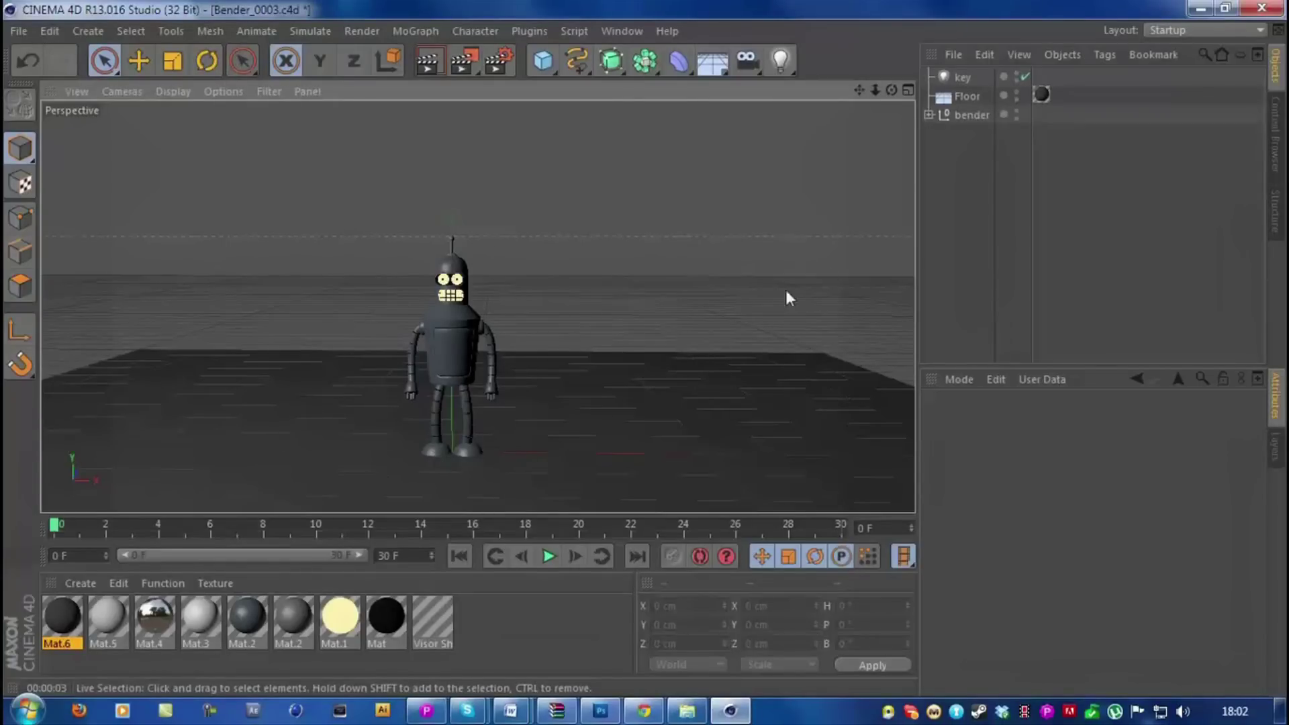
{"action": "left_click_drag", "start_coordinate": [861, 90], "coordinate": [860, 87]}
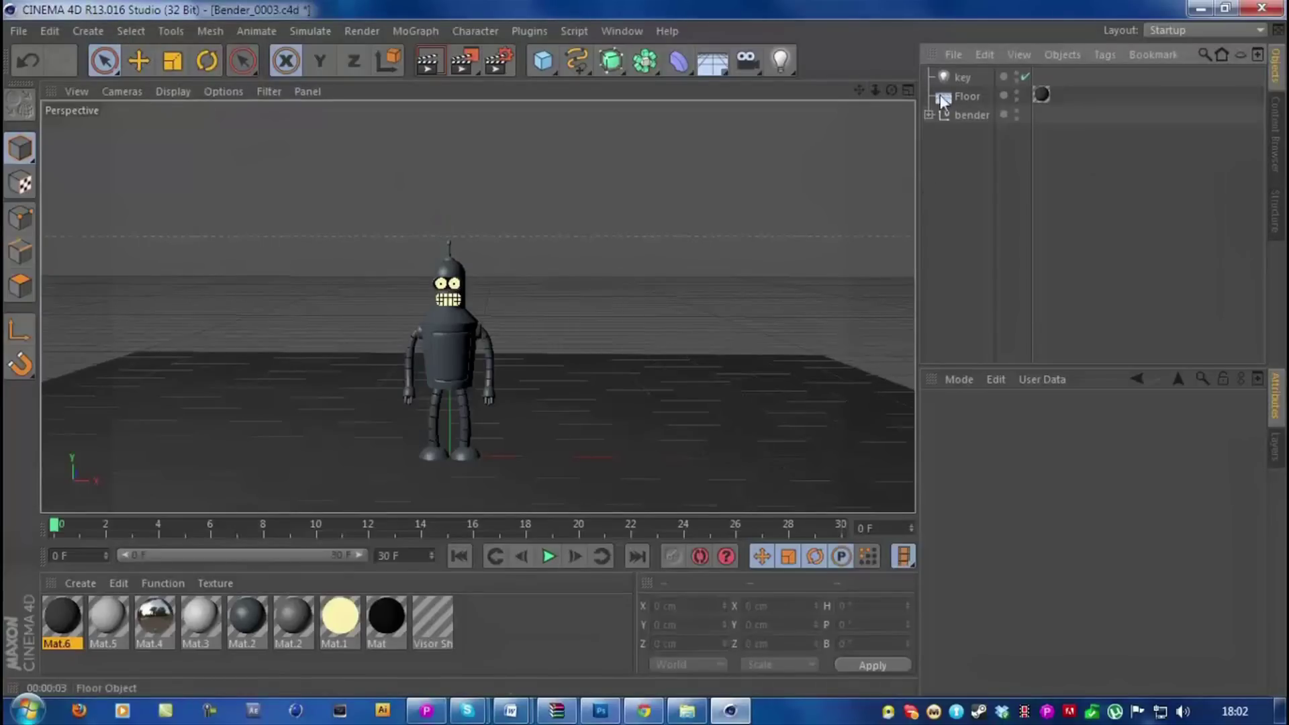
Step: Duplicate the key light and name the copy fill
{"action": "left_click_drag", "start_coordinate": [960, 78], "coordinate": [960, 96], "text": "ctrl"}
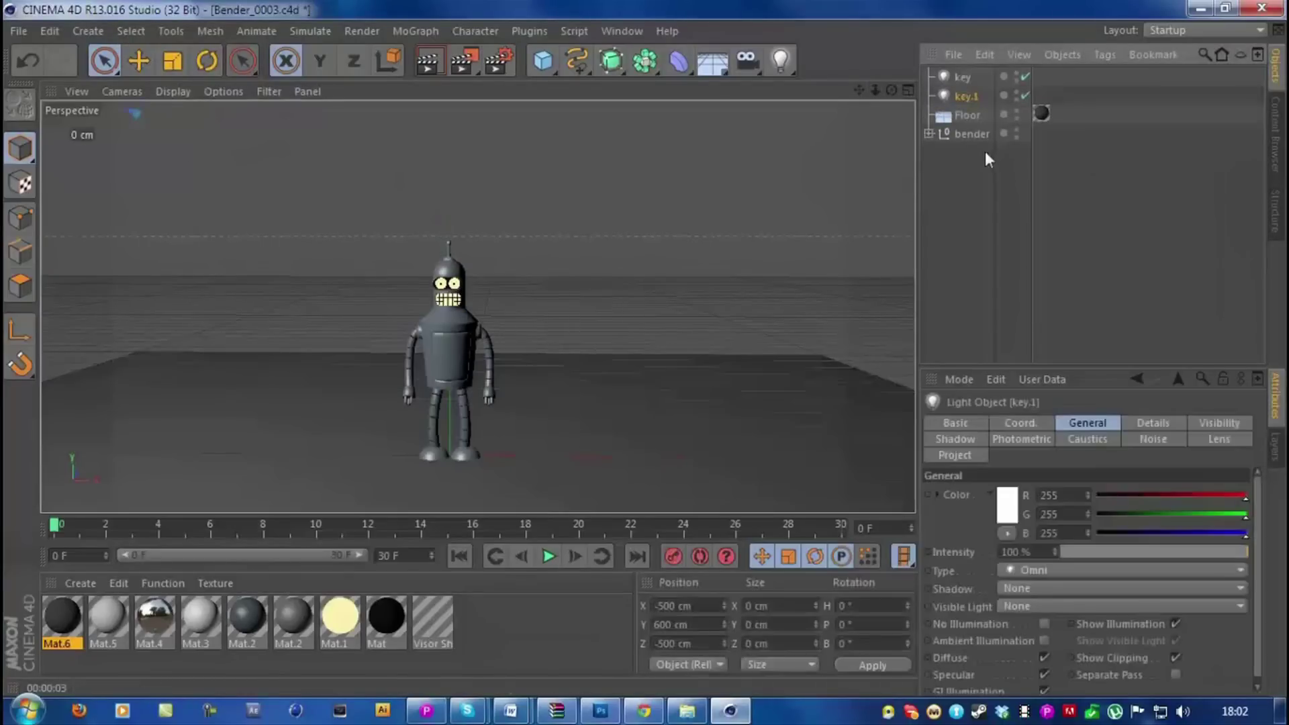
{"action": "double_click", "coordinate": [960, 95]}
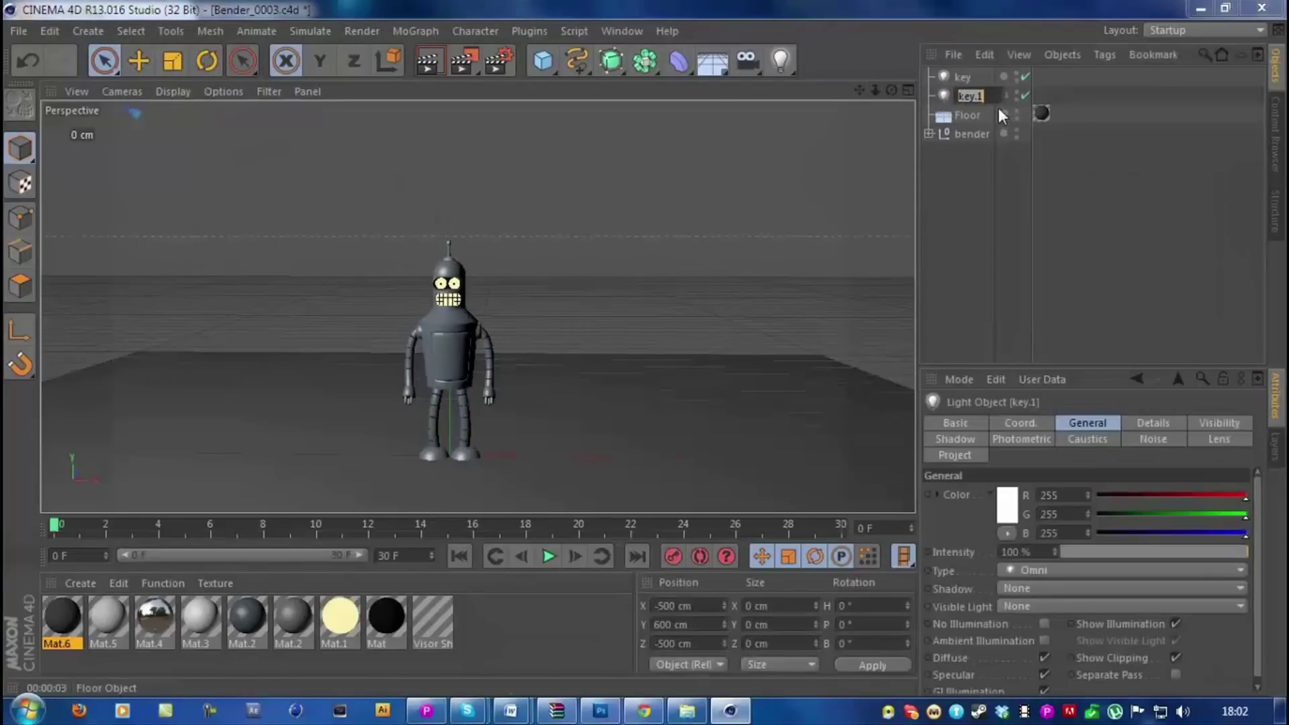
{"action": "type", "text": "fill"}
{"action": "key", "text": "Return"}
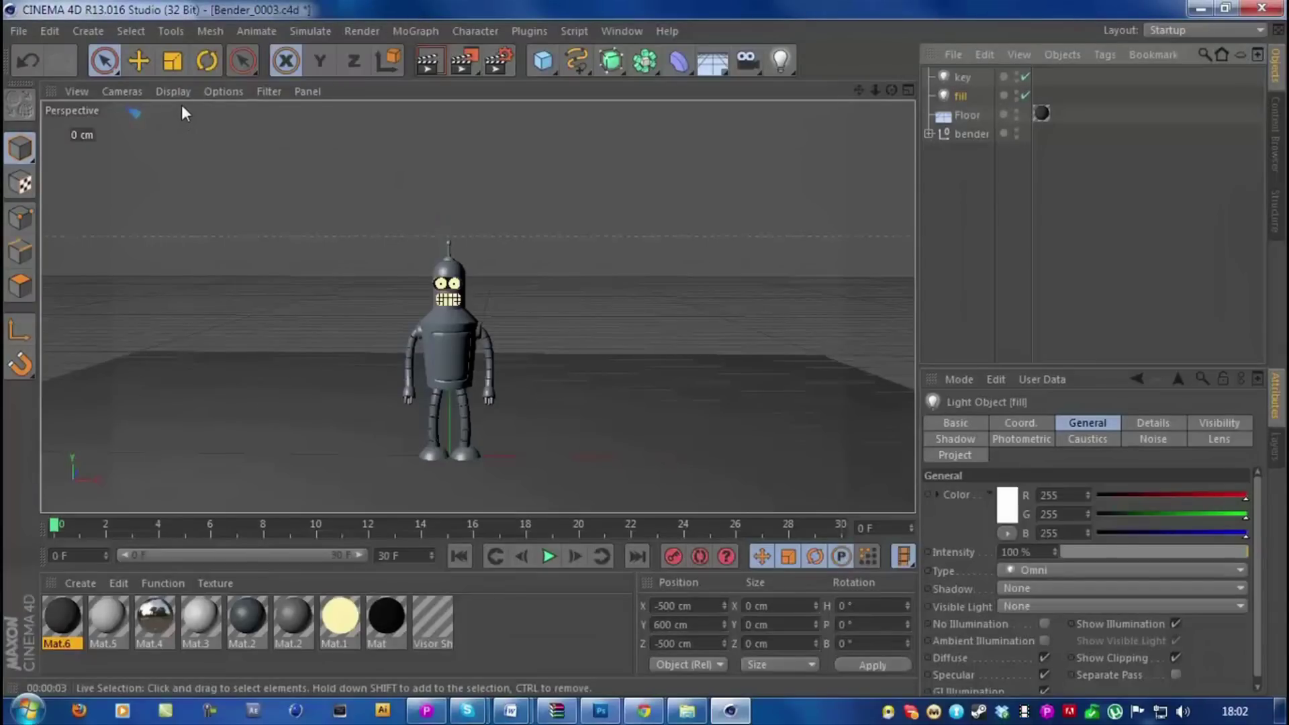
Step: Move the fill light to X 500 cm, mirroring the key light
{"action": "left_click", "coordinate": [663, 605]}
{"action": "key", "text": "BackSpace"}
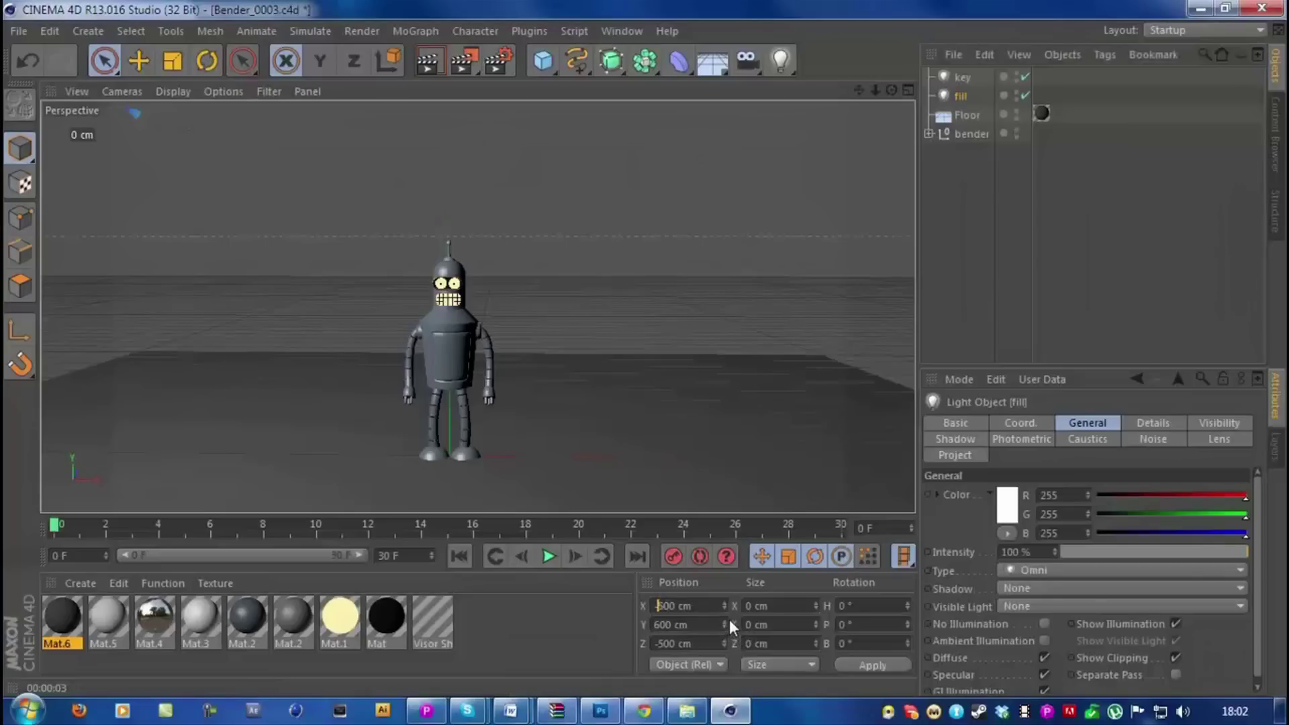
{"action": "key", "text": "Return"}
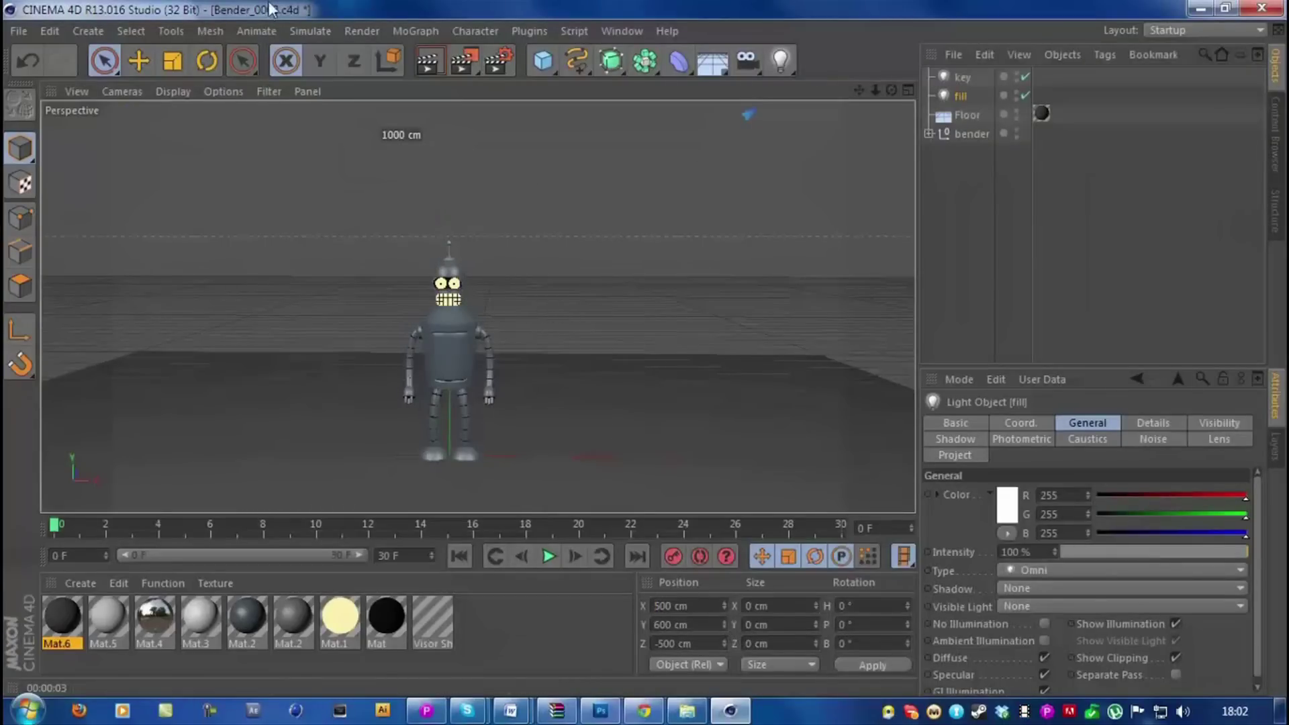
{"action": "scroll", "coordinate": [601, 269], "scroll_direction": "up", "scroll_amount": 1}
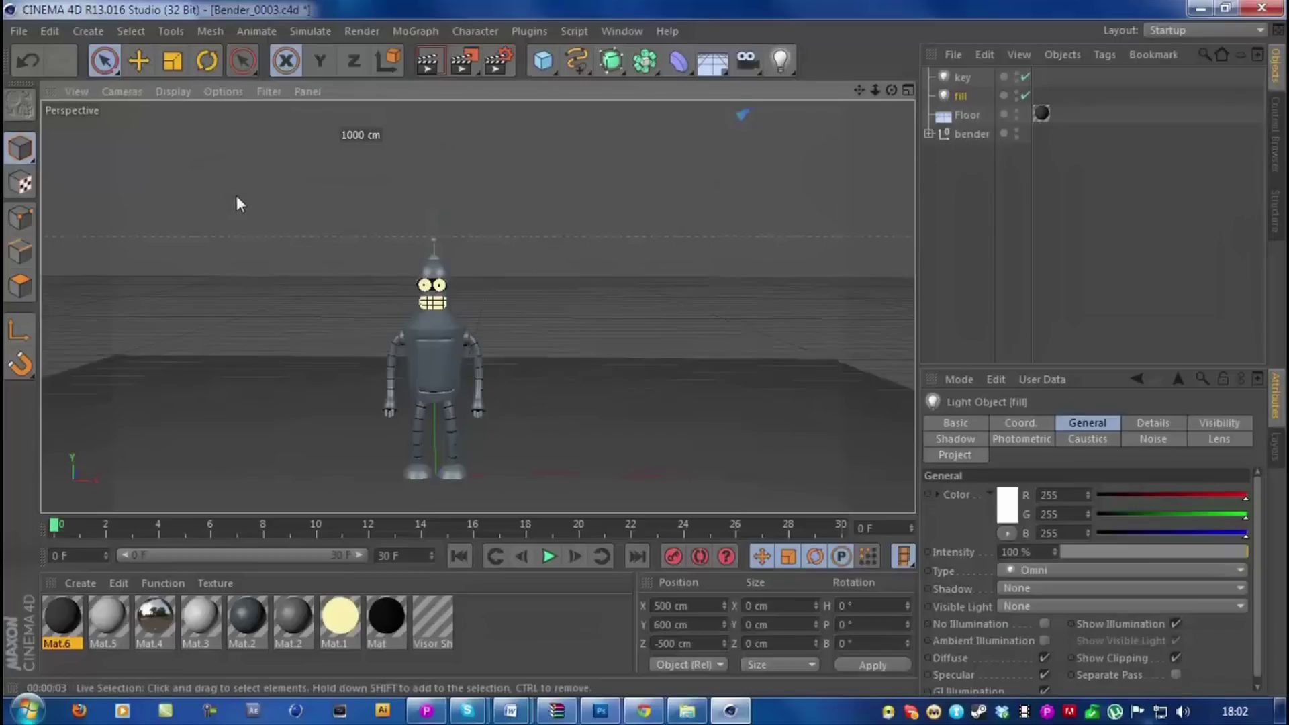
{"action": "left_click", "coordinate": [1037, 550]}
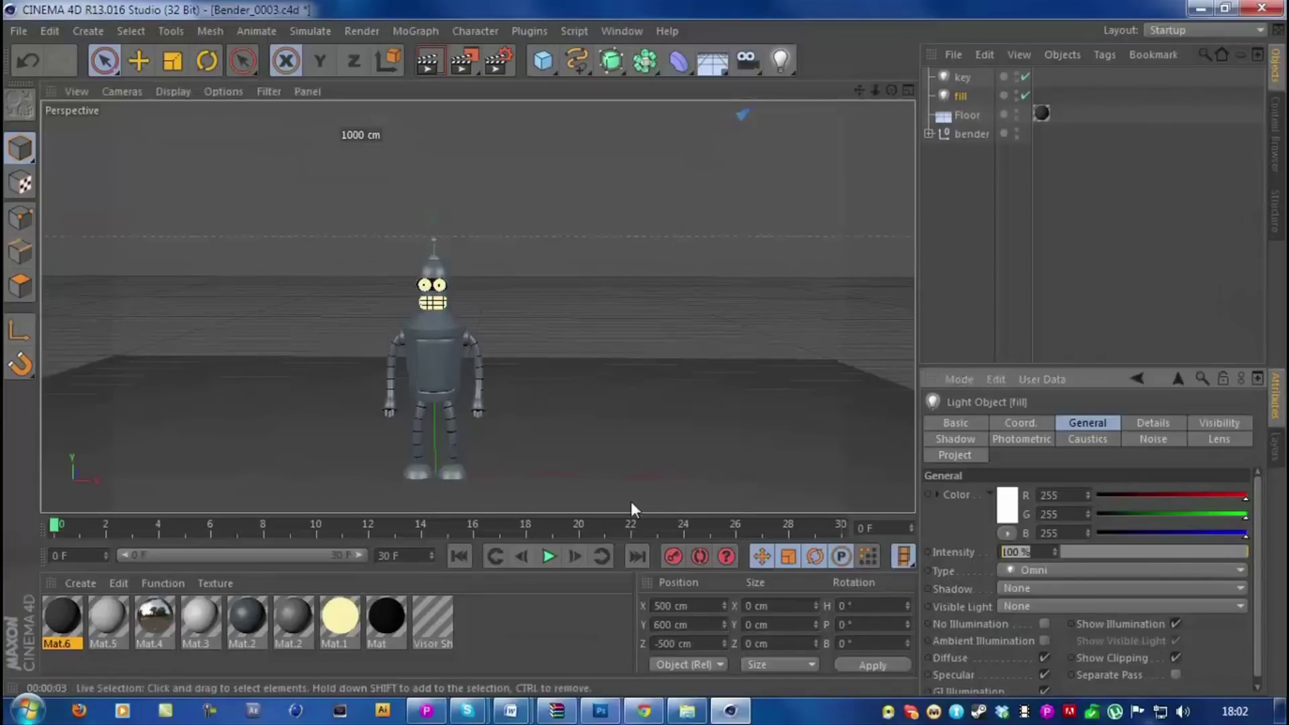
Step: Set the fill light's intensity to 30% and switch it off and on to compare
{"action": "type", "text": "30"}
{"action": "key", "text": "Return"}
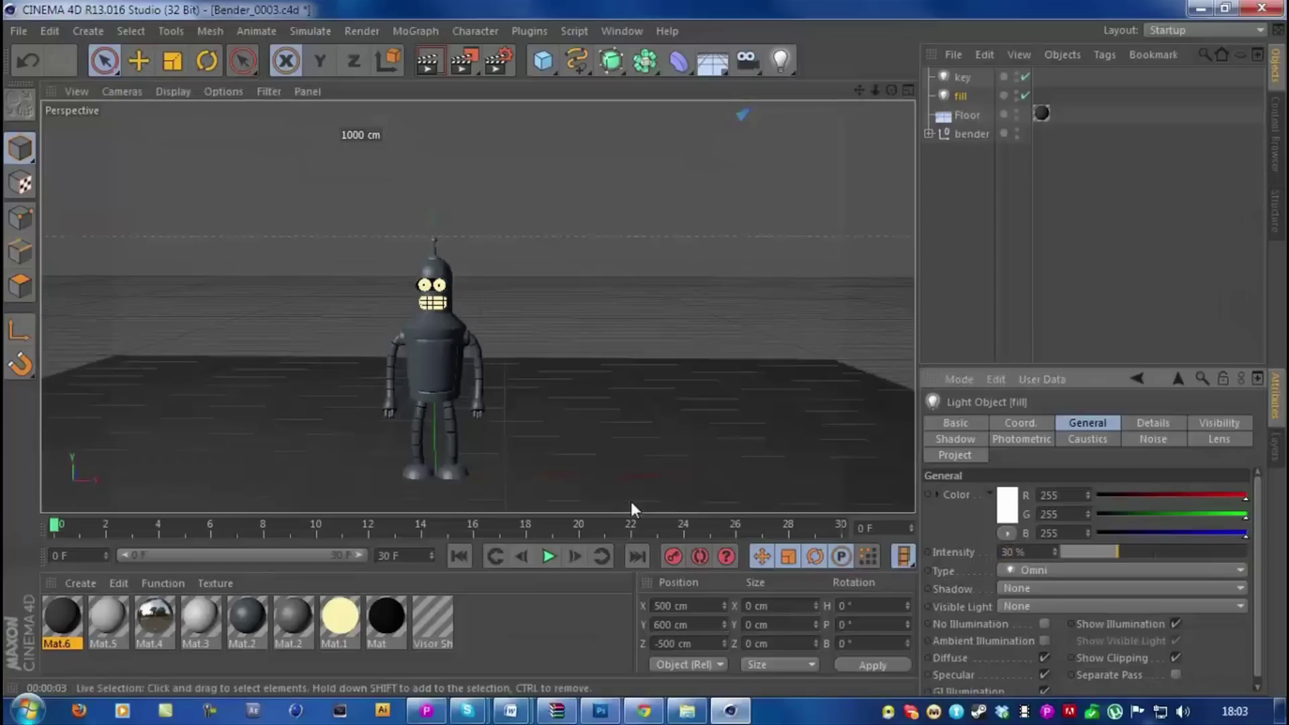
{"action": "mouse_move", "coordinate": [861, 88]}
{"action": "left_mouse_down"}
{"action": "mouse_move", "coordinate": [877, 56]}
{"action": "mouse_move", "coordinate": [872, 93]}
{"action": "left_mouse_up"}
{"action": "scroll", "coordinate": [701, 153], "scroll_direction": "up", "scroll_amount": 1}
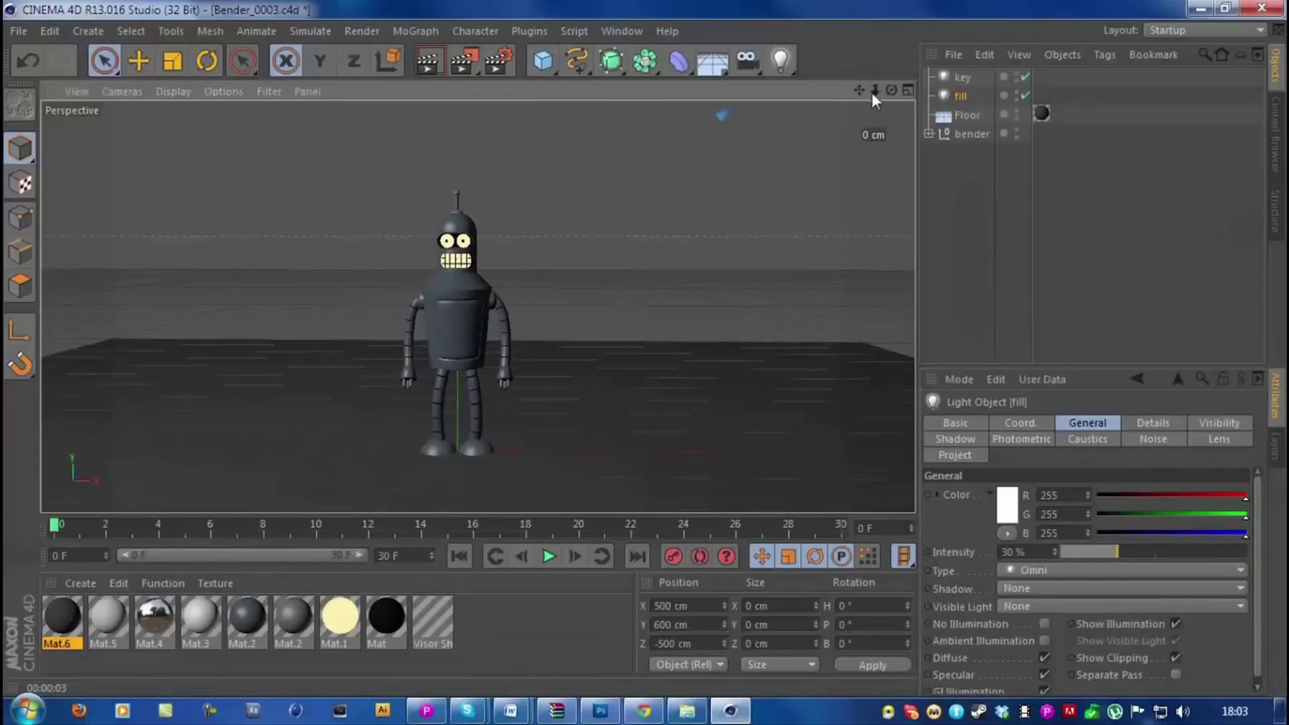
{"action": "left_click", "coordinate": [1024, 94]}
{"action": "left_click_drag", "start_coordinate": [860, 89], "coordinate": [886, 66]}
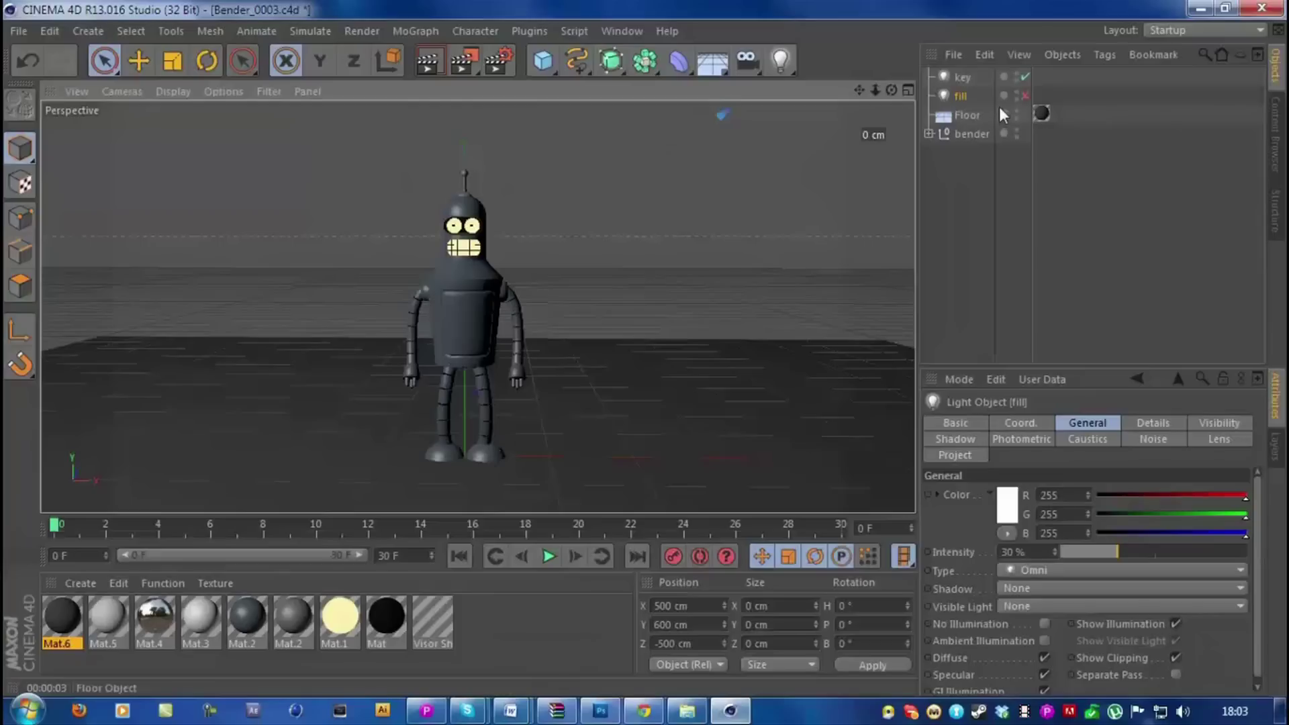
{"action": "left_click", "coordinate": [1025, 96]}
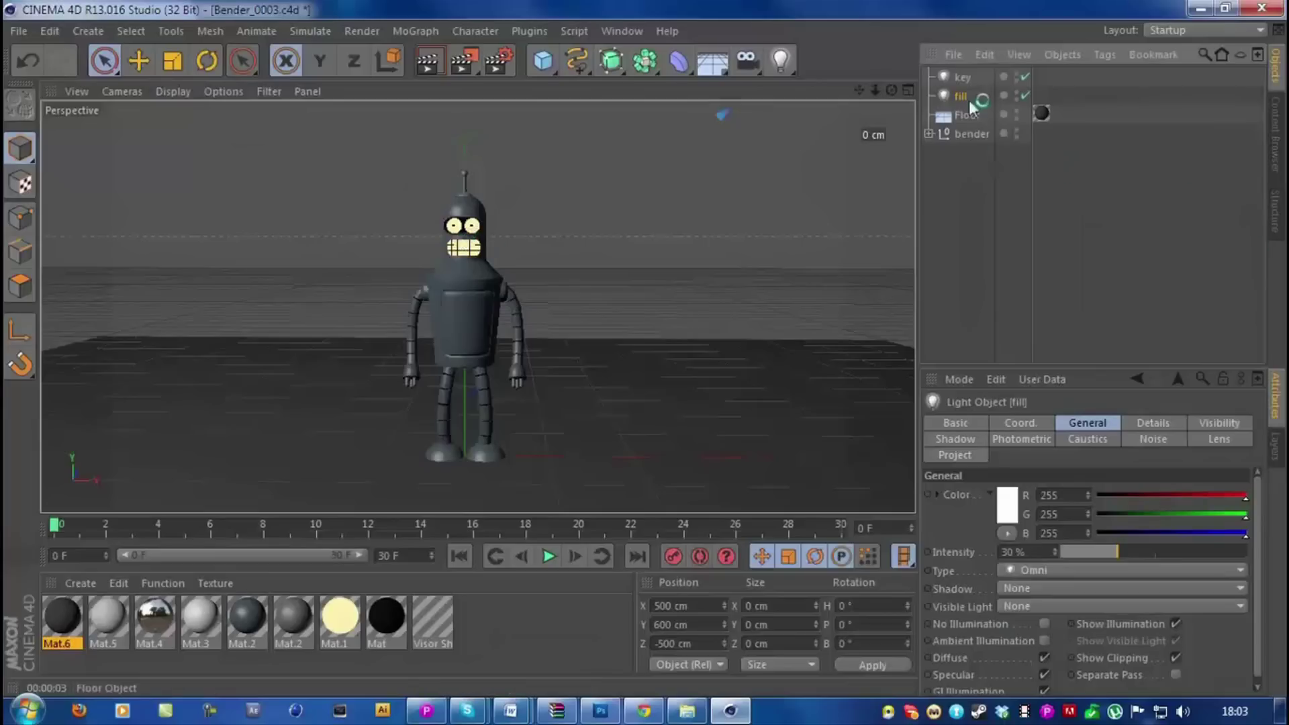
Step: Give both the key and fill lights Raytraced (Hard) shadows
{"action": "left_click", "coordinate": [963, 78], "text": "ctrl"}
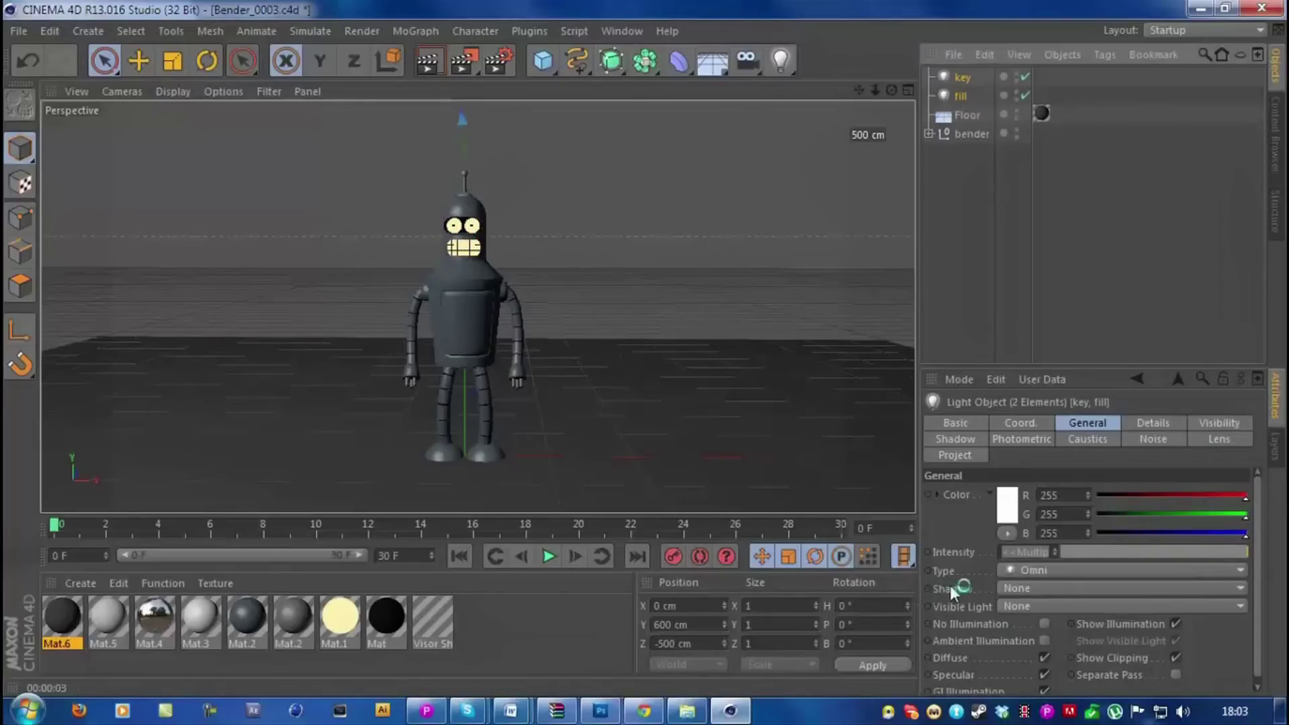
{"action": "left_click", "coordinate": [1018, 588]}
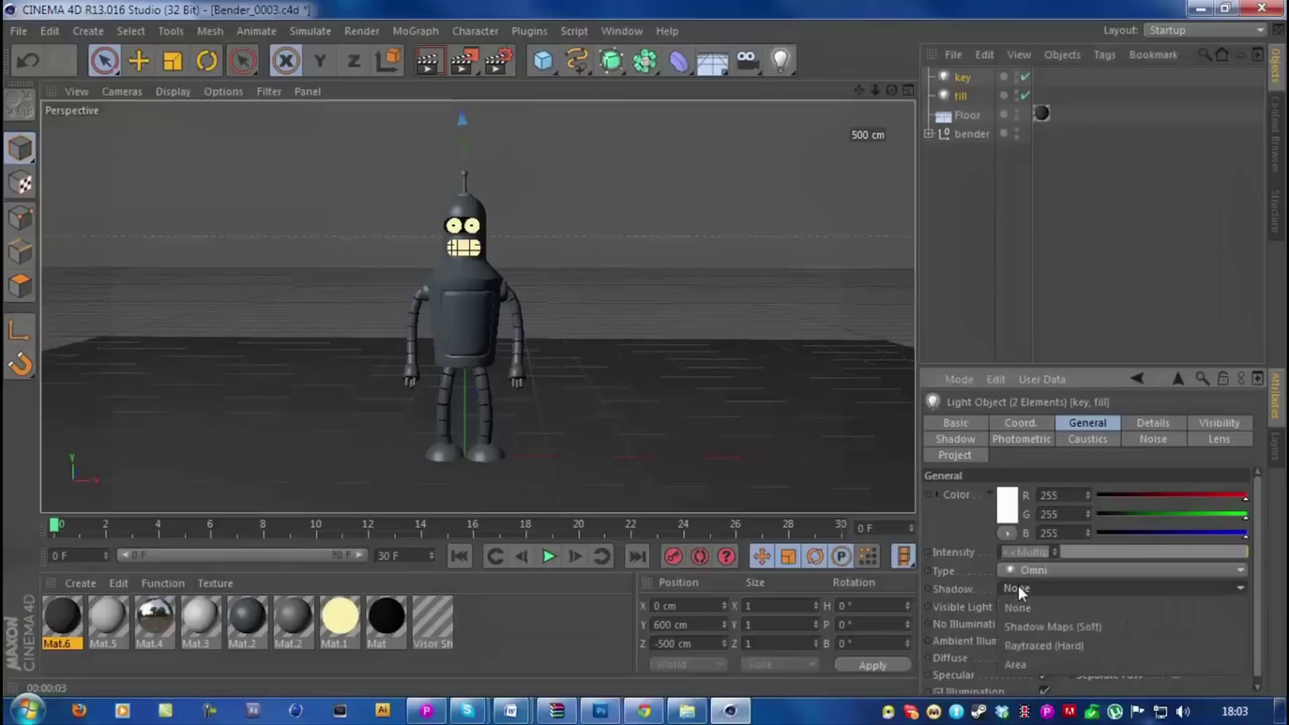
{"action": "left_click", "coordinate": [1025, 637]}
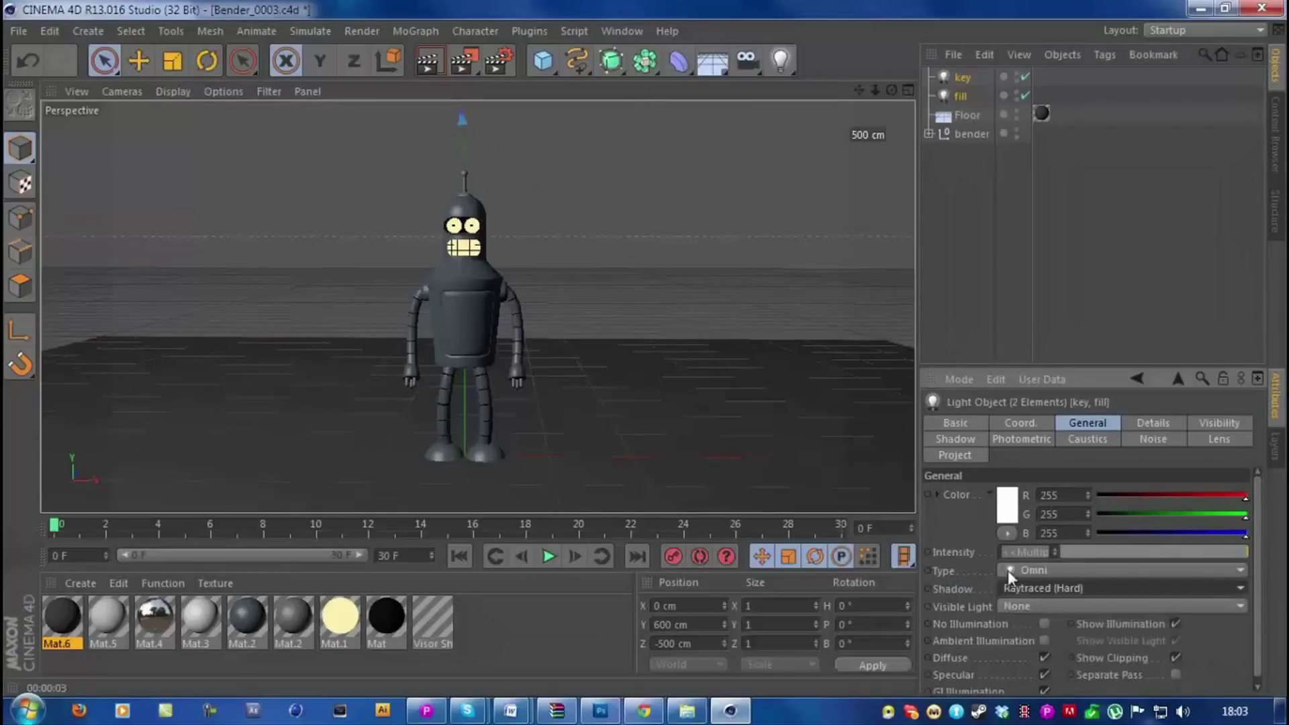
{"action": "left_click", "coordinate": [961, 244]}
Step: Render the viewport, then reselect the key light to check its Y and Z position
{"action": "left_click", "coordinate": [427, 61]}
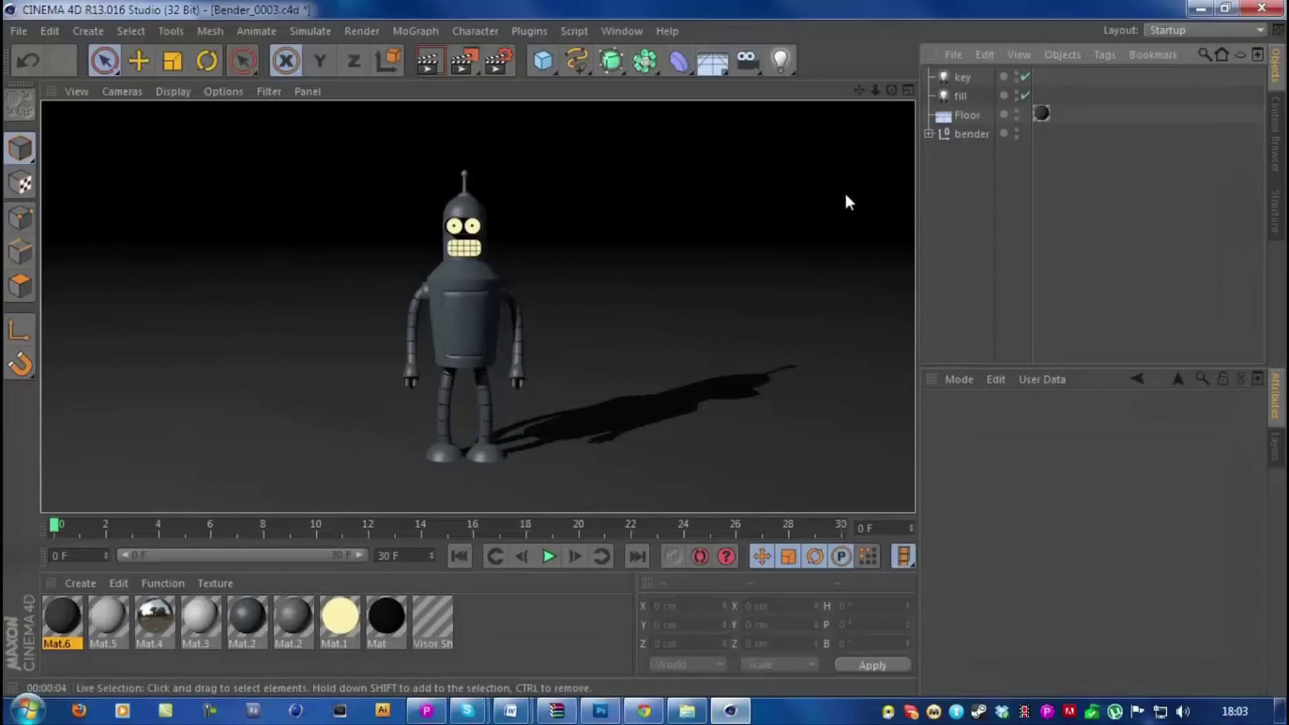
{"action": "left_click", "coordinate": [964, 75]}
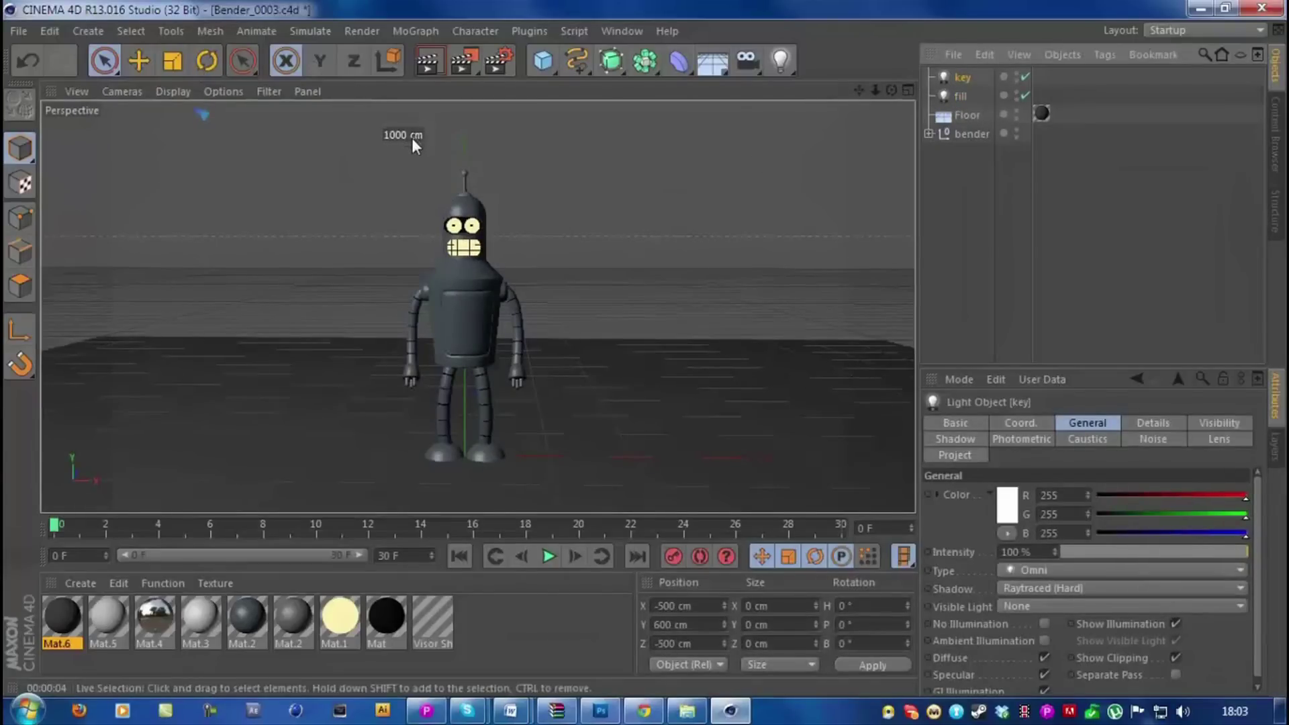
{"action": "left_click", "coordinate": [669, 626]}
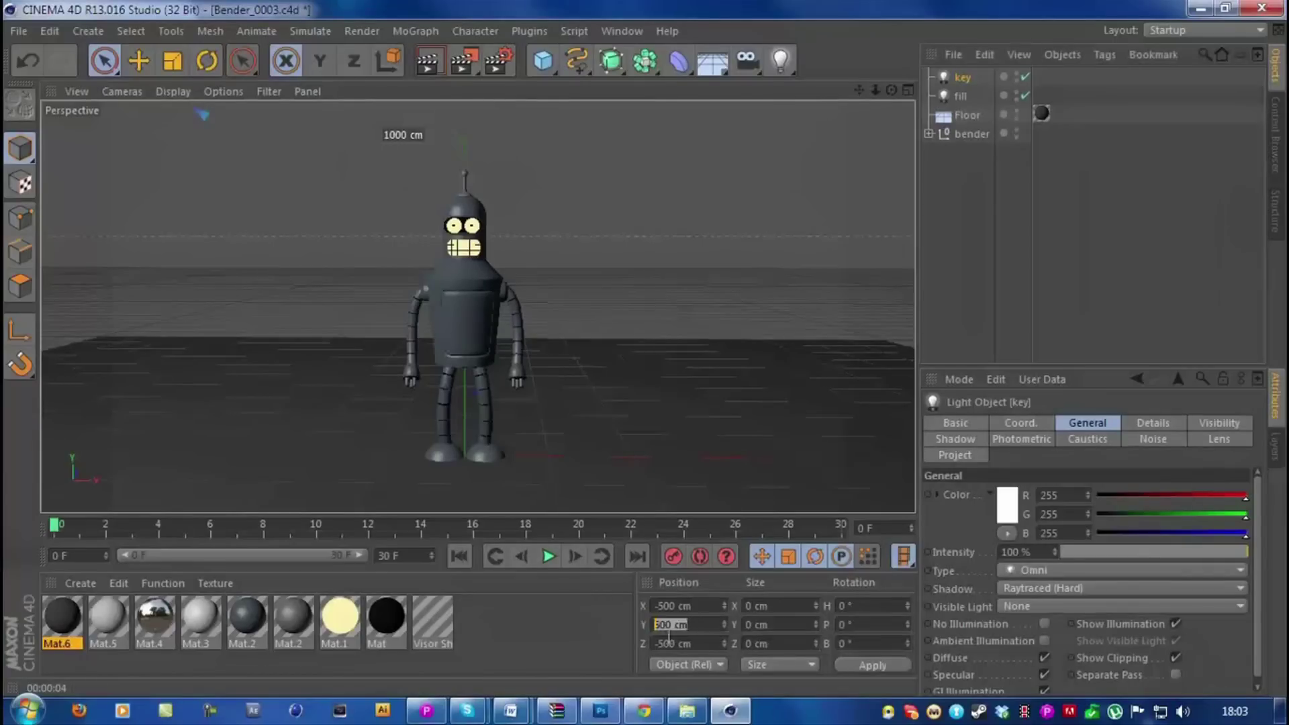
{"action": "key", "text": "Tab"}
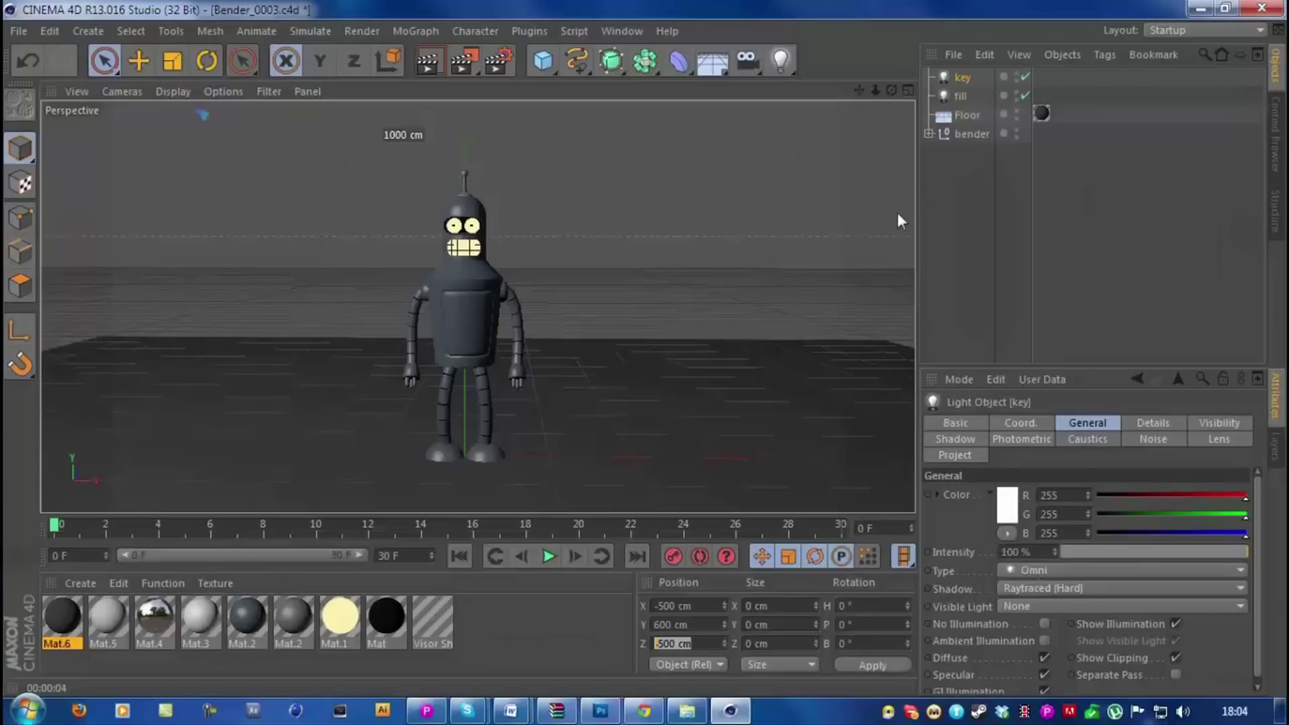
Step: Uncheck Global Illumination in Render Settings and re-render the viewport
{"action": "left_click", "coordinate": [499, 61]}
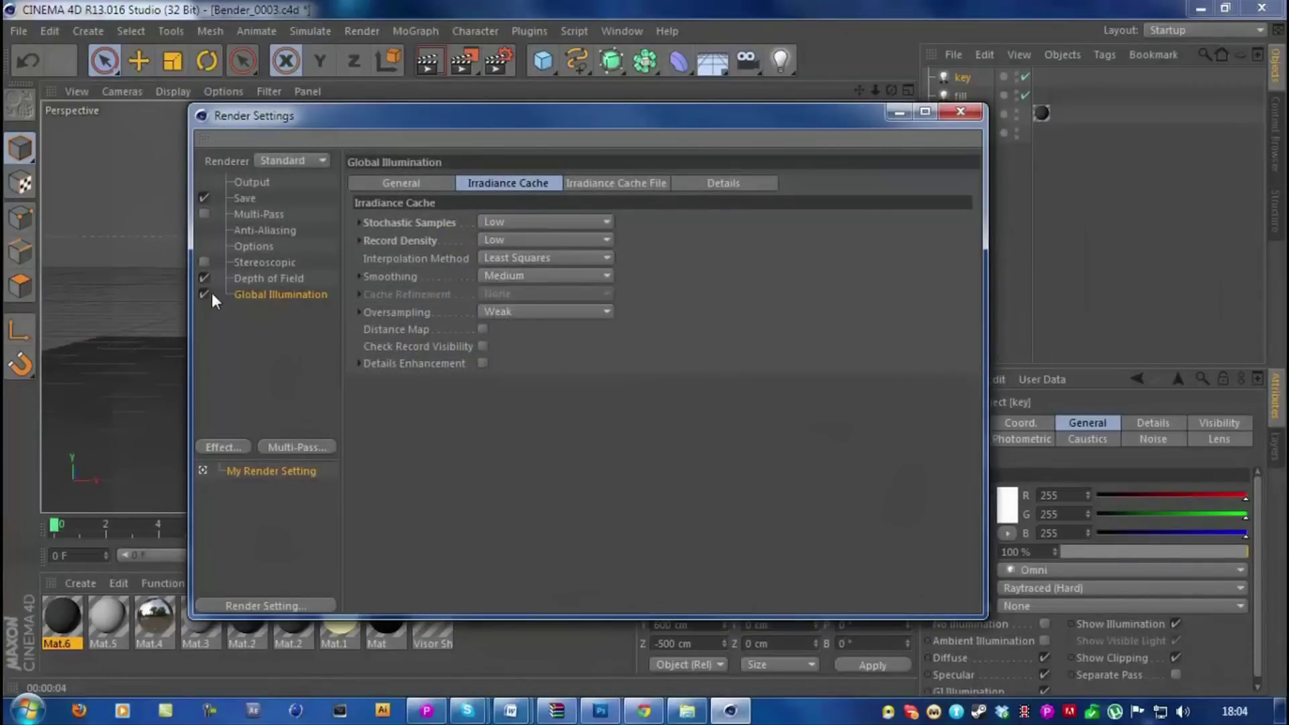
{"action": "left_click", "coordinate": [204, 294]}
{"action": "left_click", "coordinate": [950, 117]}
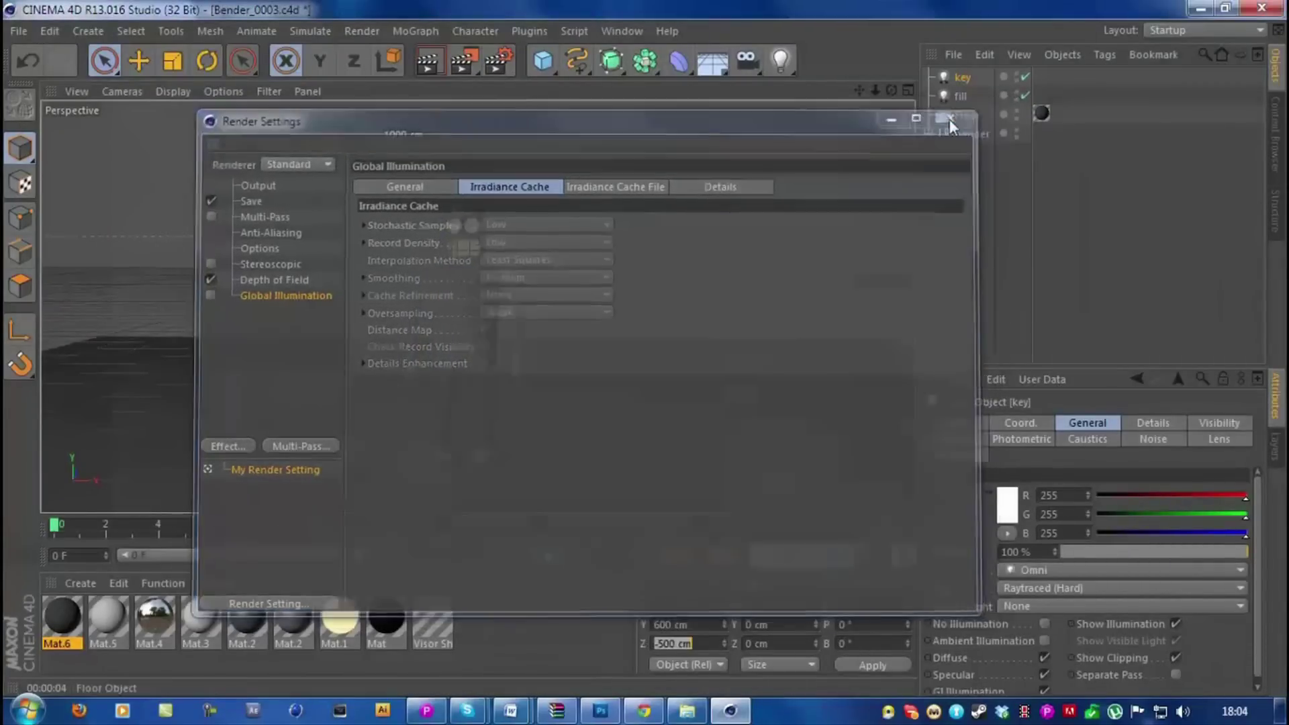
{"action": "left_click", "coordinate": [431, 62]}
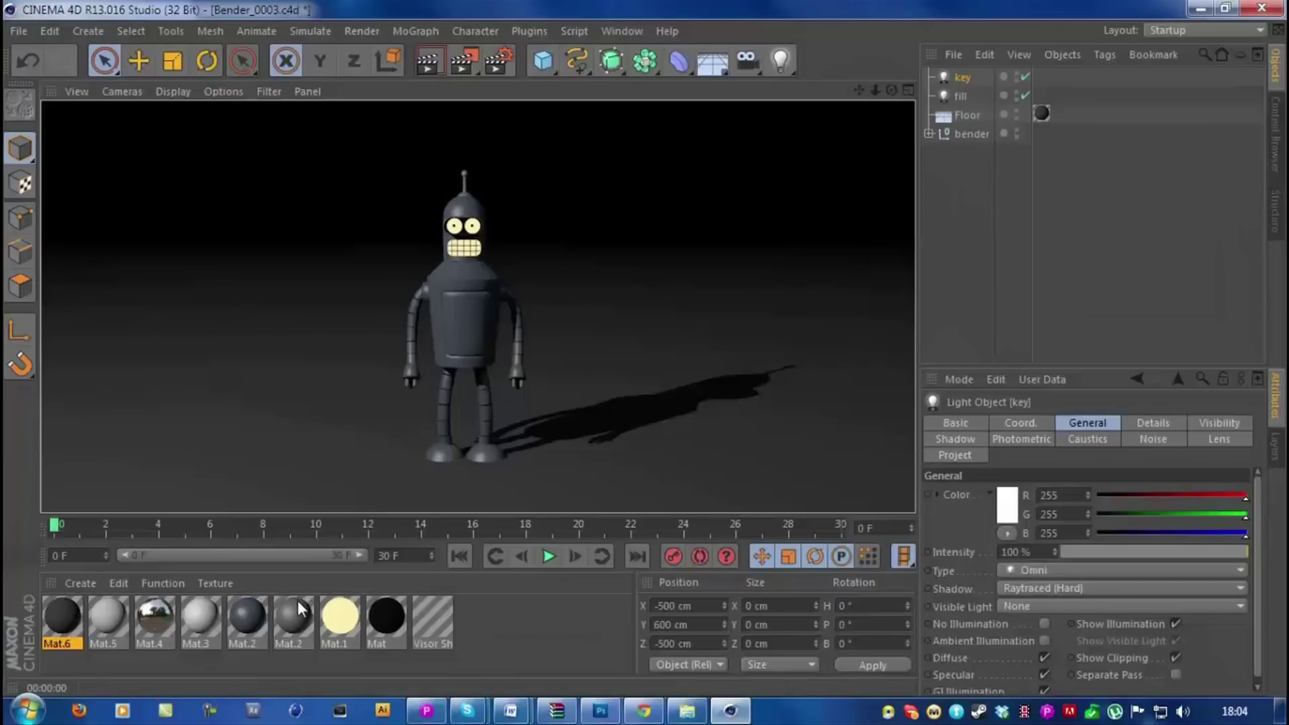
{"action": "double_click", "coordinate": [62, 622]}
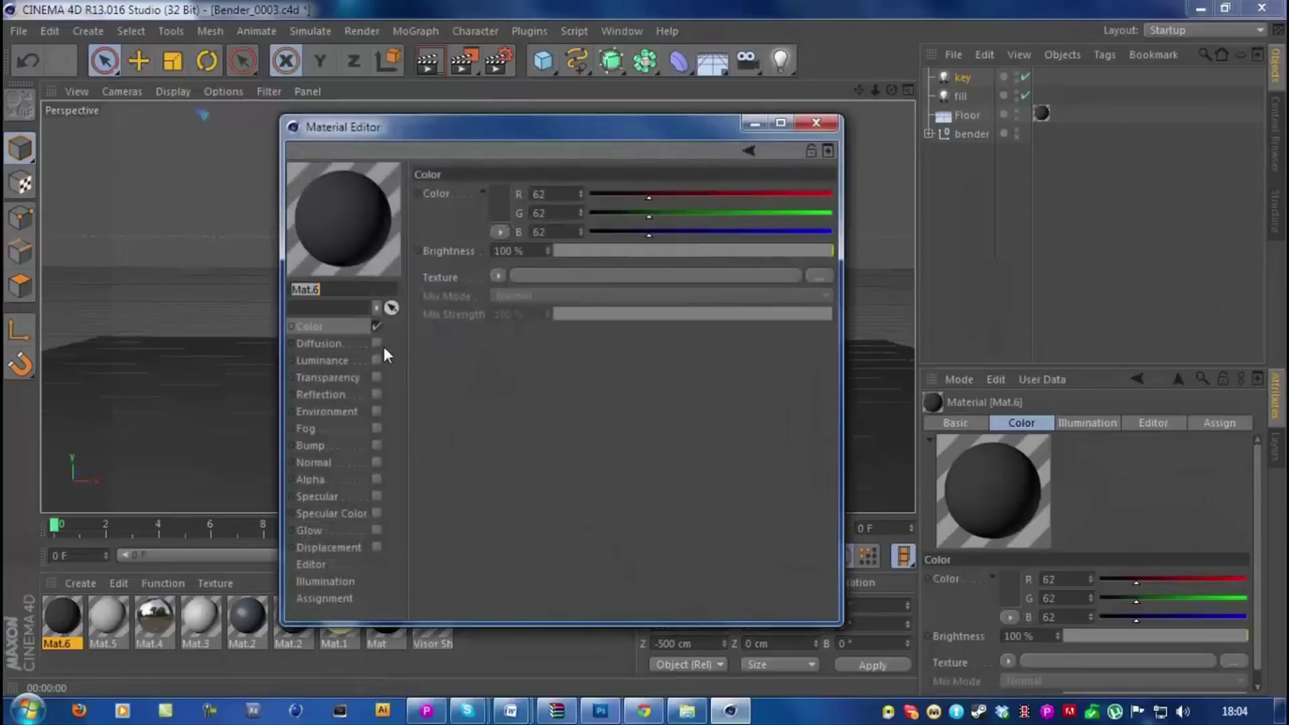
{"action": "left_click", "coordinate": [816, 122]}
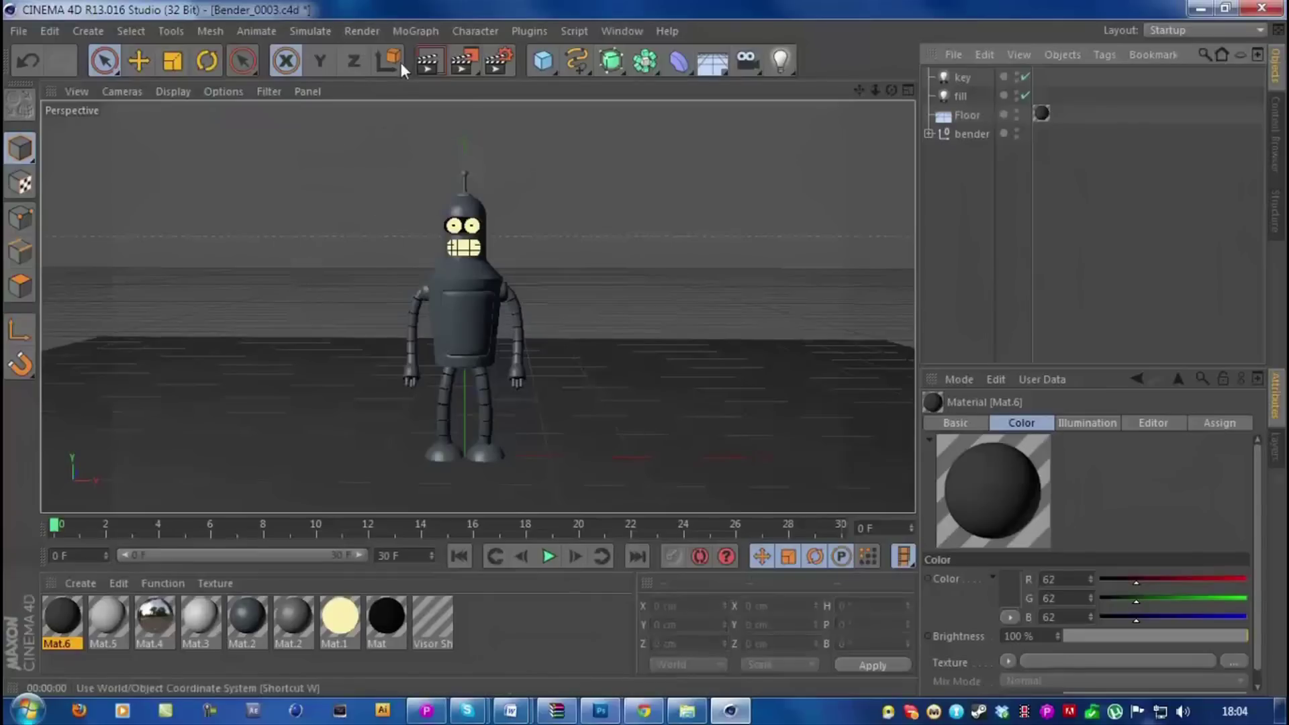
{"action": "left_click", "coordinate": [429, 63]}
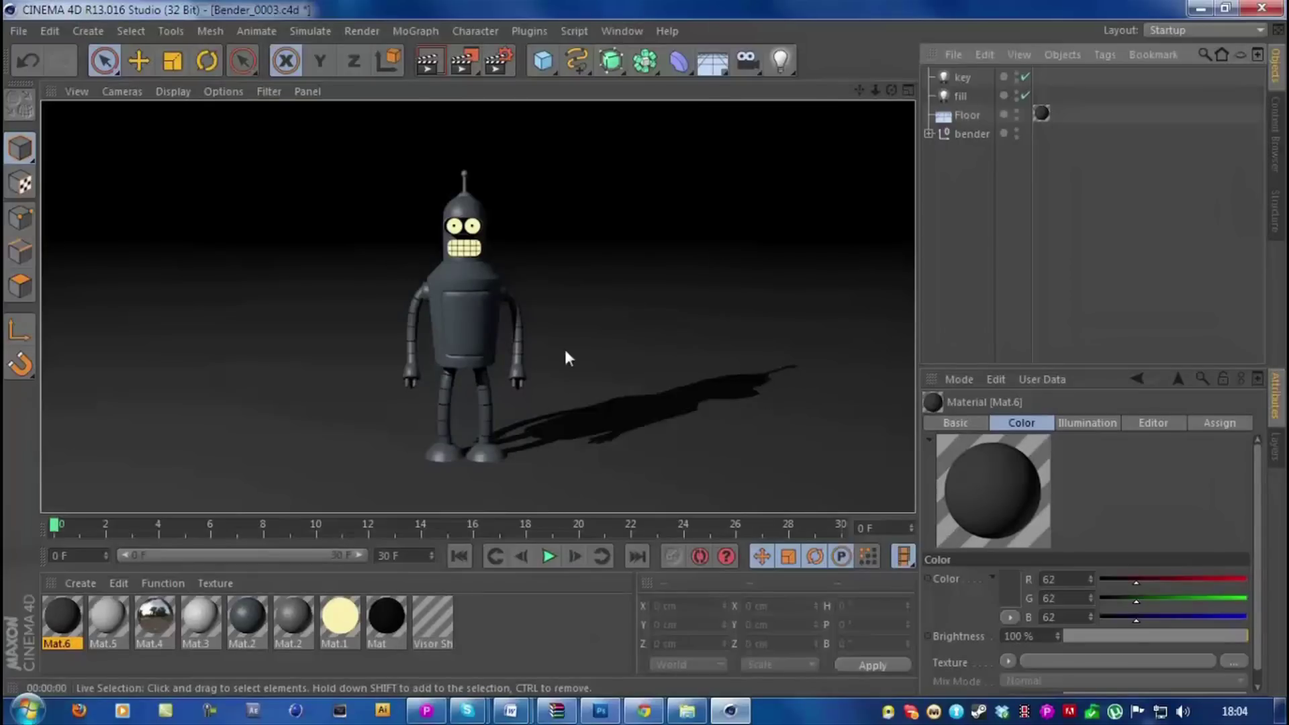
Step: Return to the live view and add a new omni light named back
{"action": "left_click", "coordinate": [932, 265]}
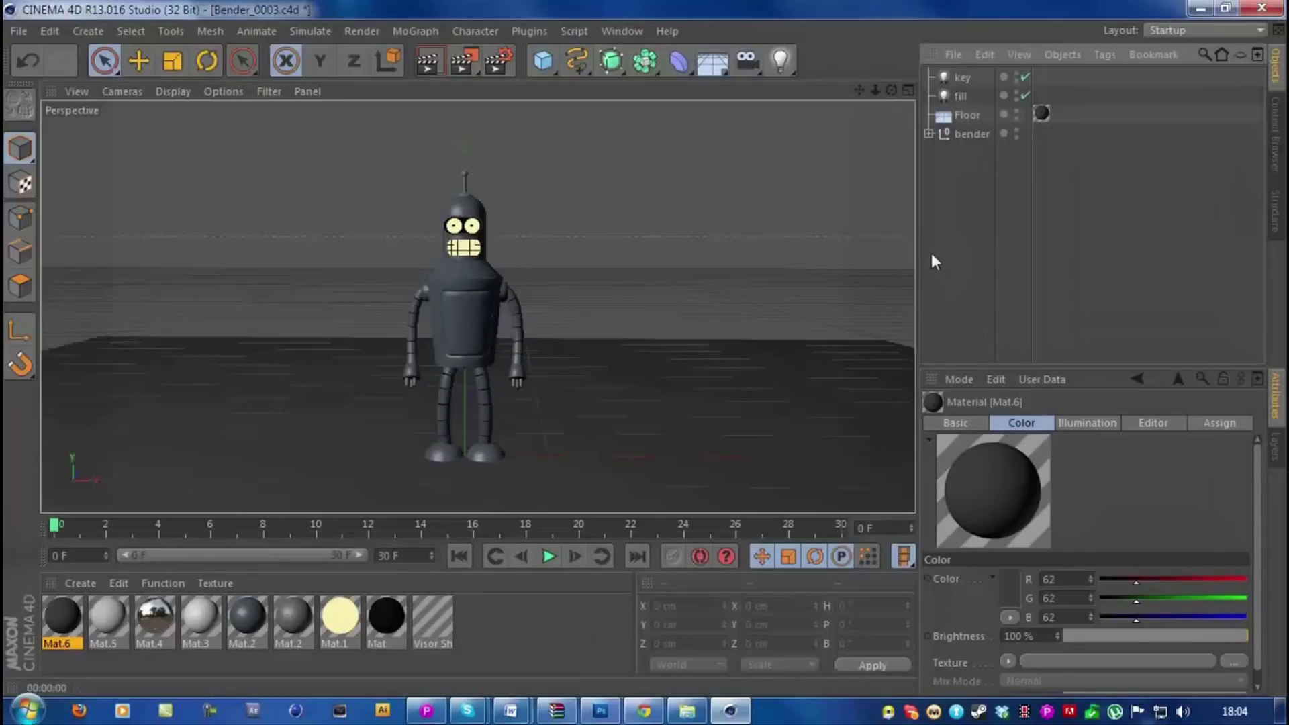
{"action": "left_click_drag", "start_coordinate": [784, 65], "coordinate": [853, 79]}
{"action": "double_click", "coordinate": [997, 77]}
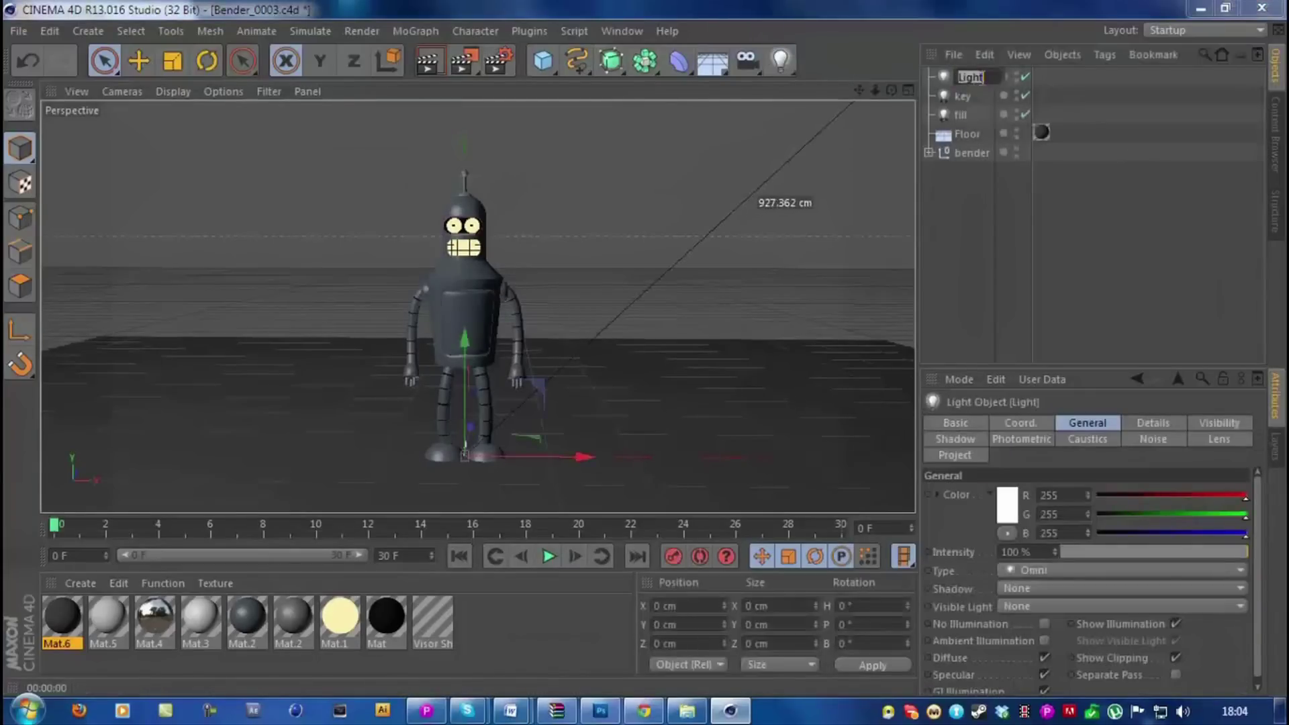
{"action": "type", "text": "back"}
{"action": "key", "text": "Return"}
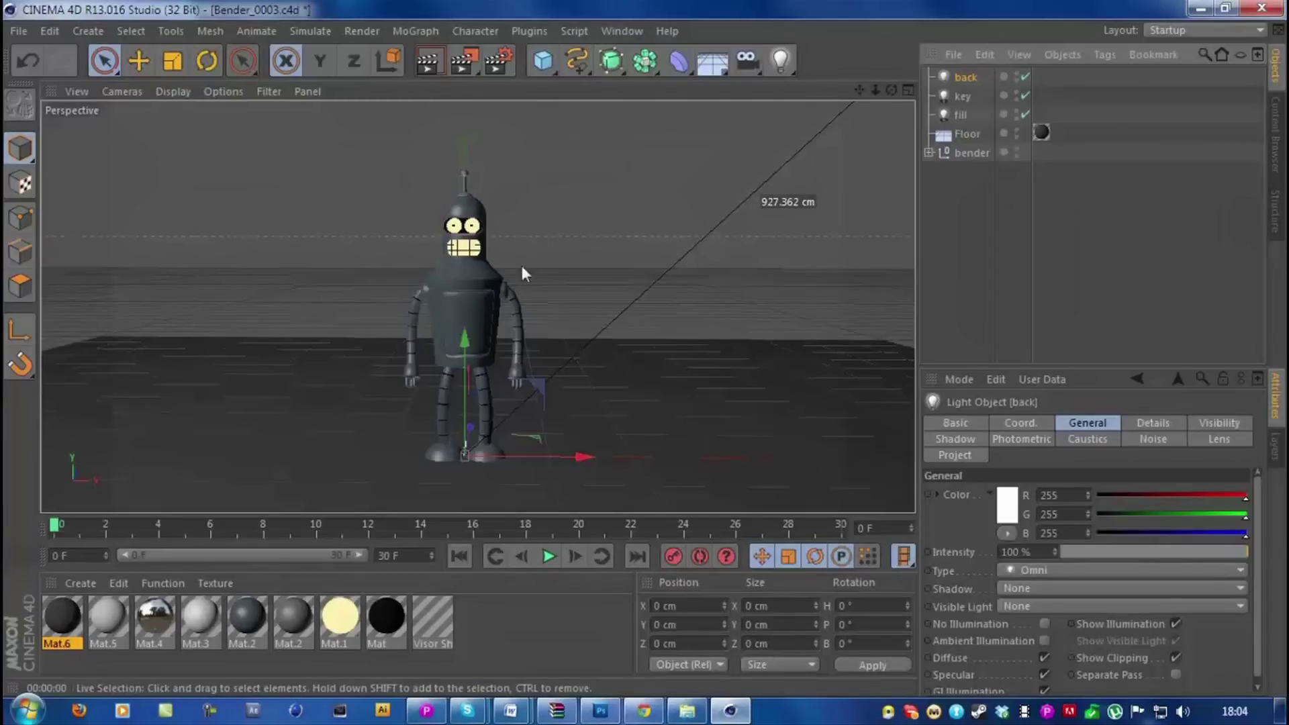
Step: Place the back light at X 300, Y 400, Z 800 cm
{"action": "left_click", "coordinate": [699, 605]}
{"action": "type", "text": "300"}
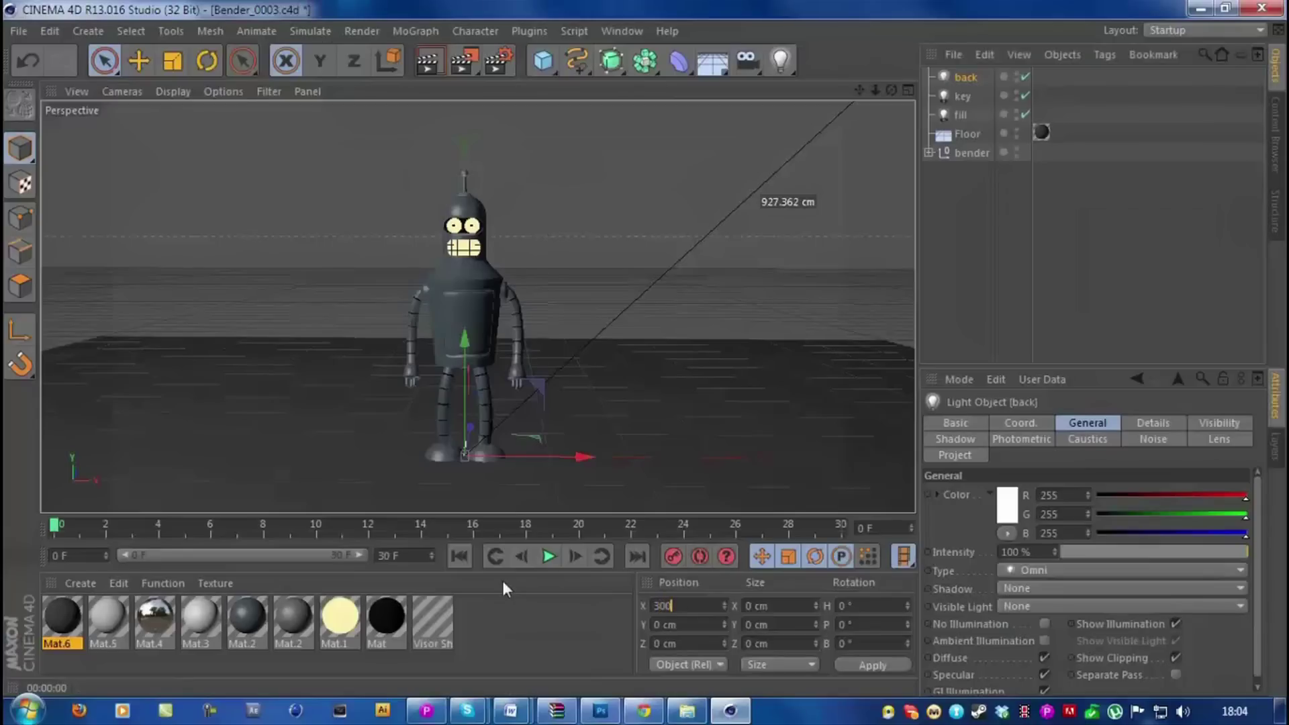
{"action": "key", "text": "Return"}
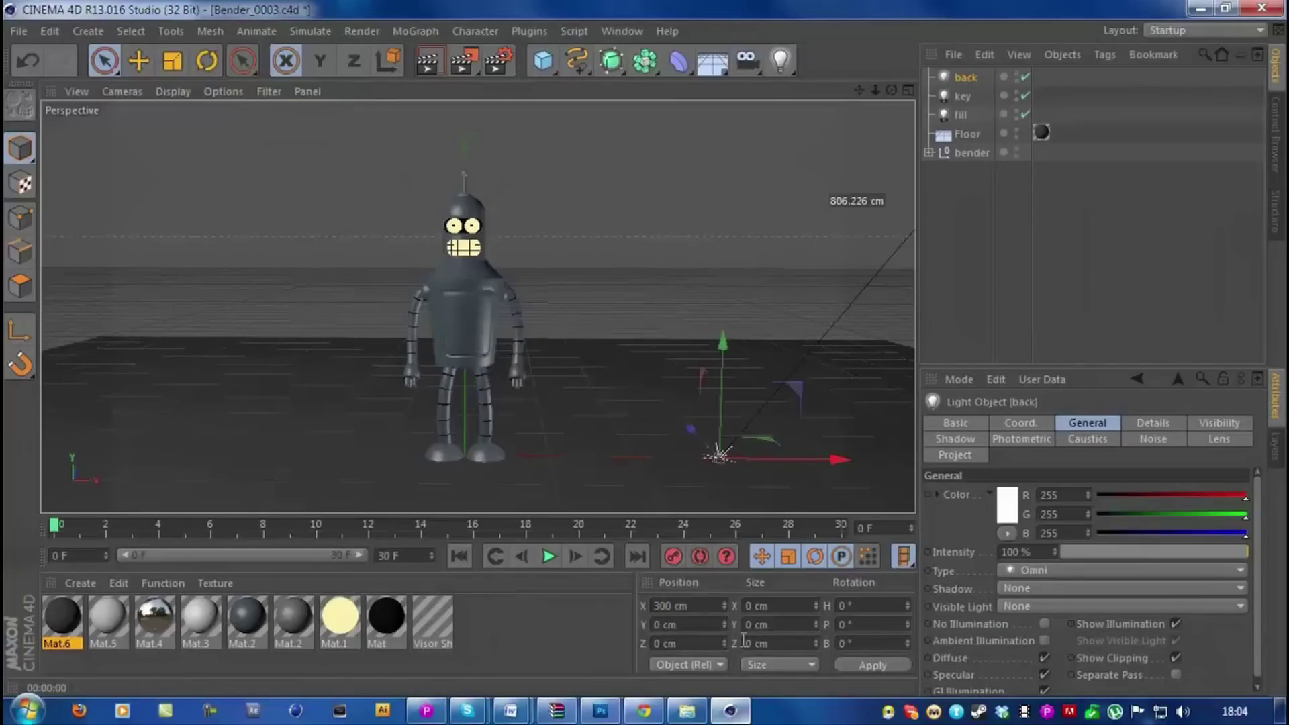
{"action": "key", "text": "Tab"}
{"action": "type", "text": "400"}
{"action": "key", "text": "Return"}
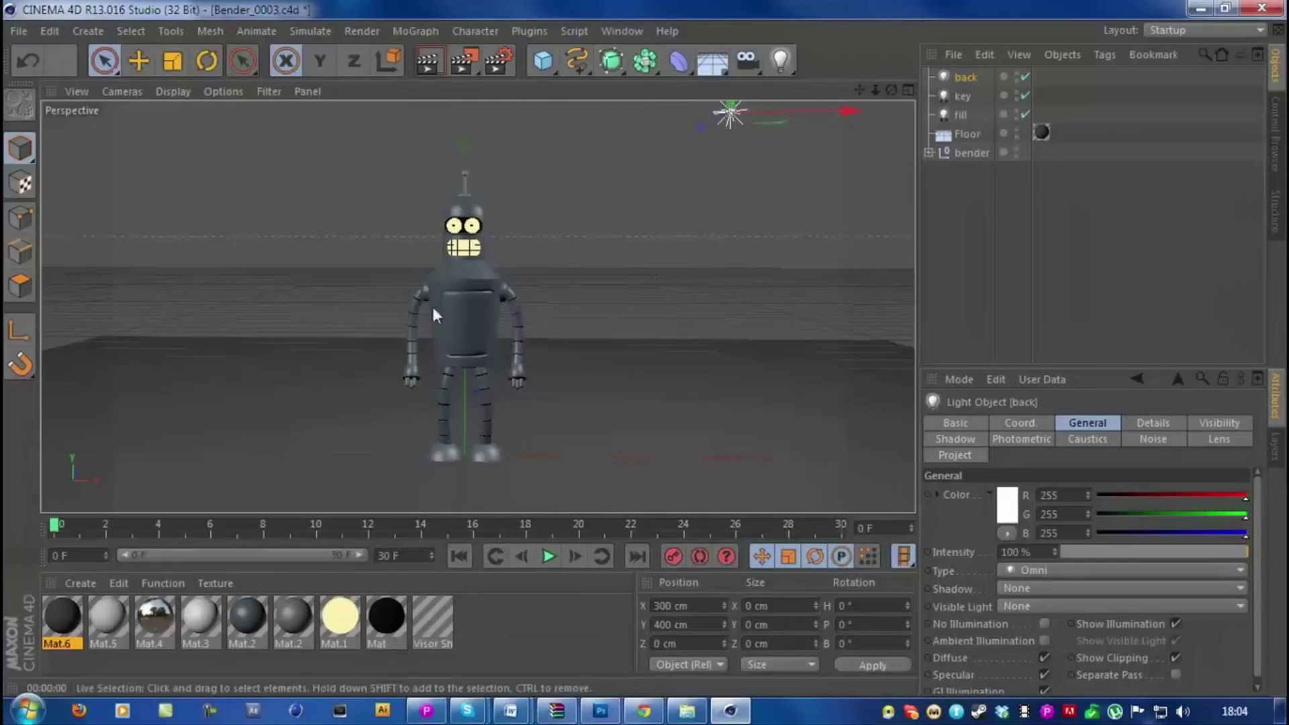
{"action": "double_click", "coordinate": [703, 643]}
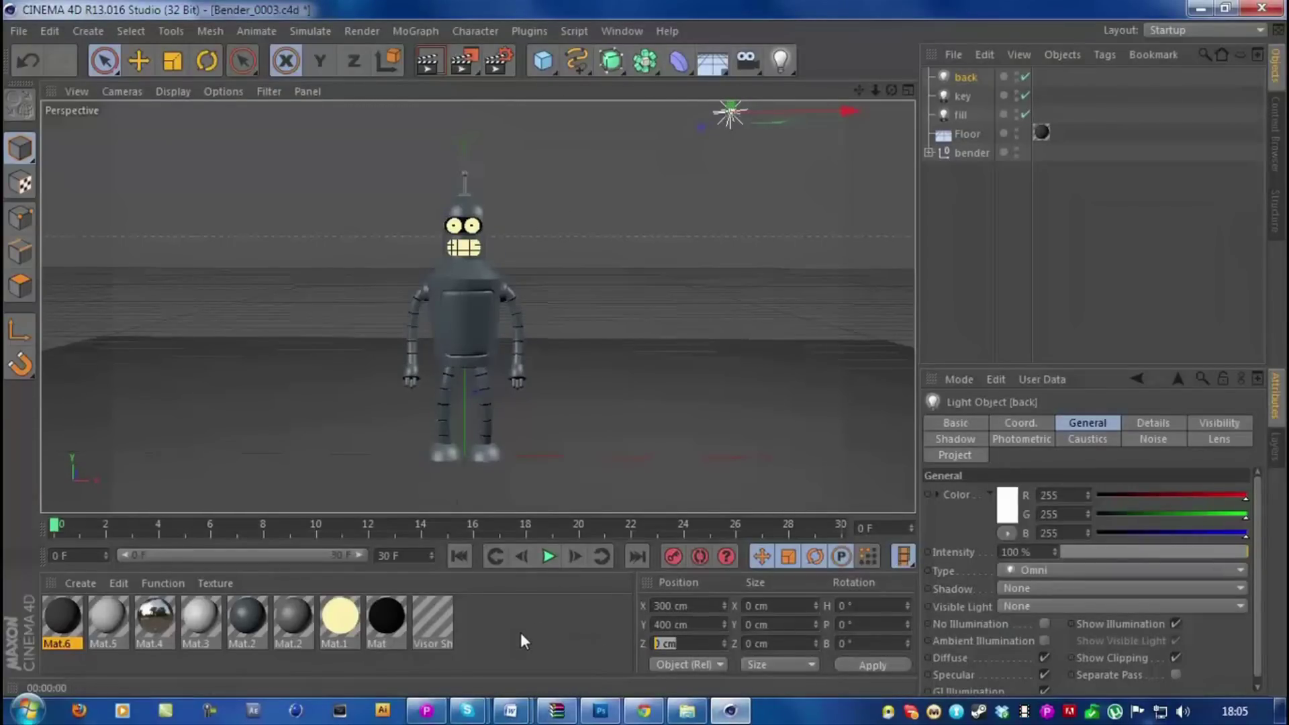
{"action": "type", "text": "800"}
{"action": "key", "text": "Return"}
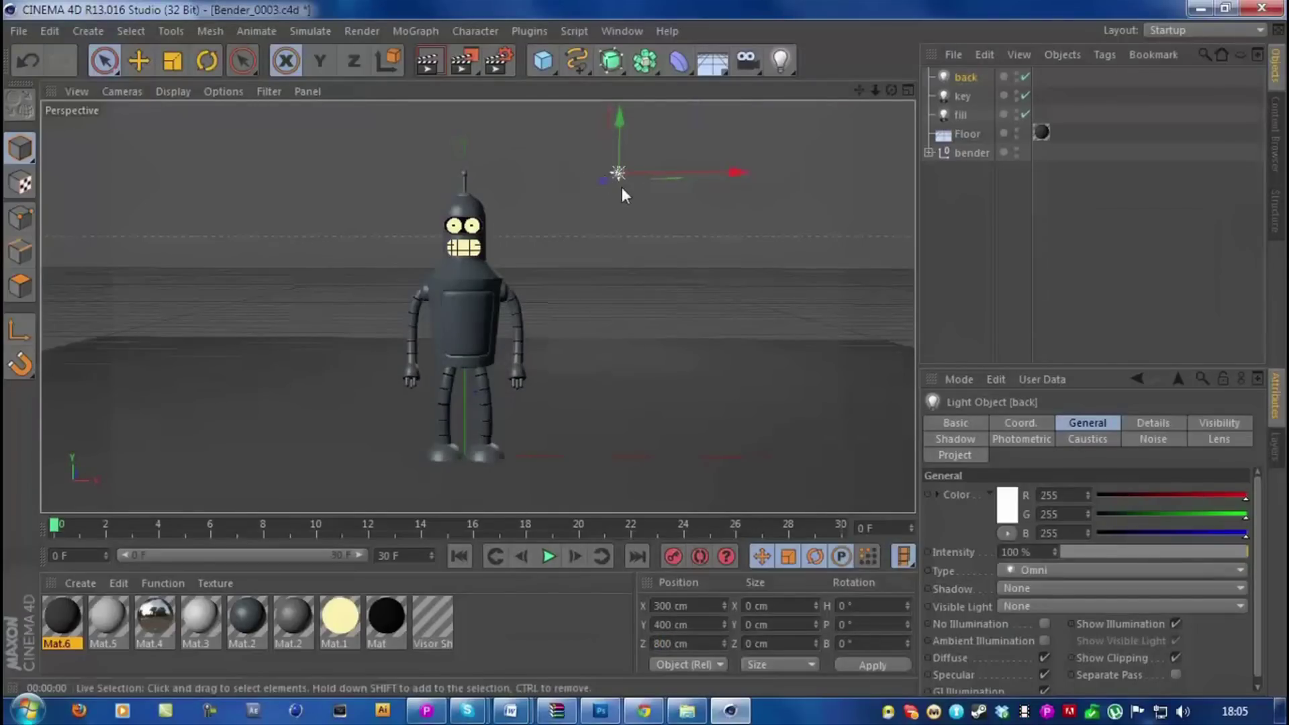
Step: Set the back light's intensity to 200%
{"action": "double_click", "coordinate": [1028, 552]}
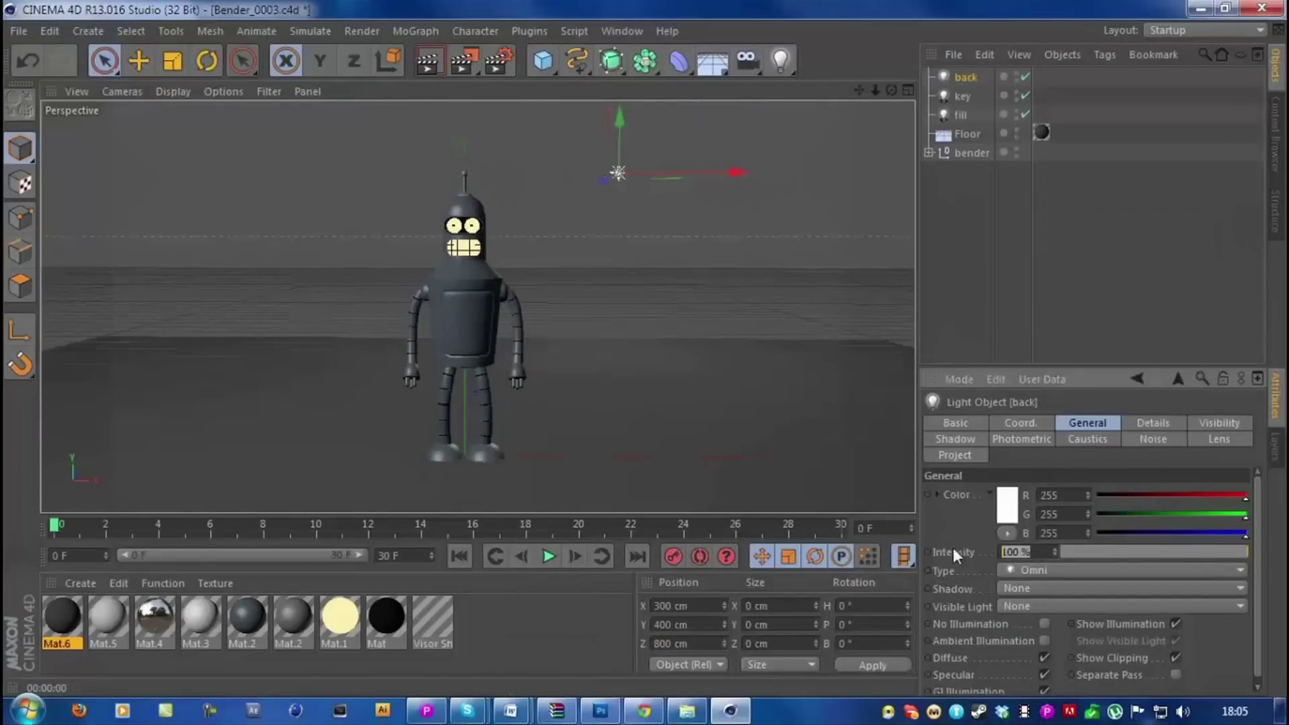
{"action": "type", "text": "200"}
{"action": "key", "text": "Return"}
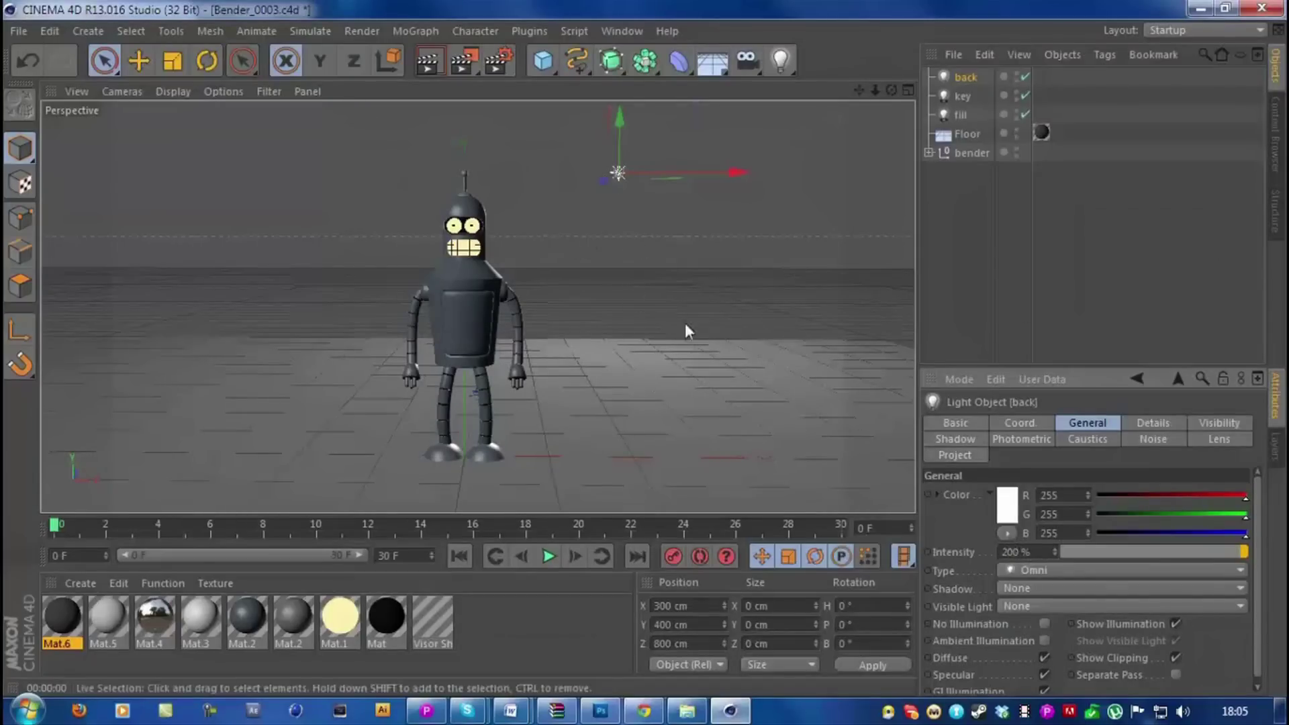
Step: Reframe Bender in the perspective view and toggle the back light off and on to compare
{"action": "scroll", "coordinate": [482, 219], "scroll_direction": "up", "scroll_amount": 5}
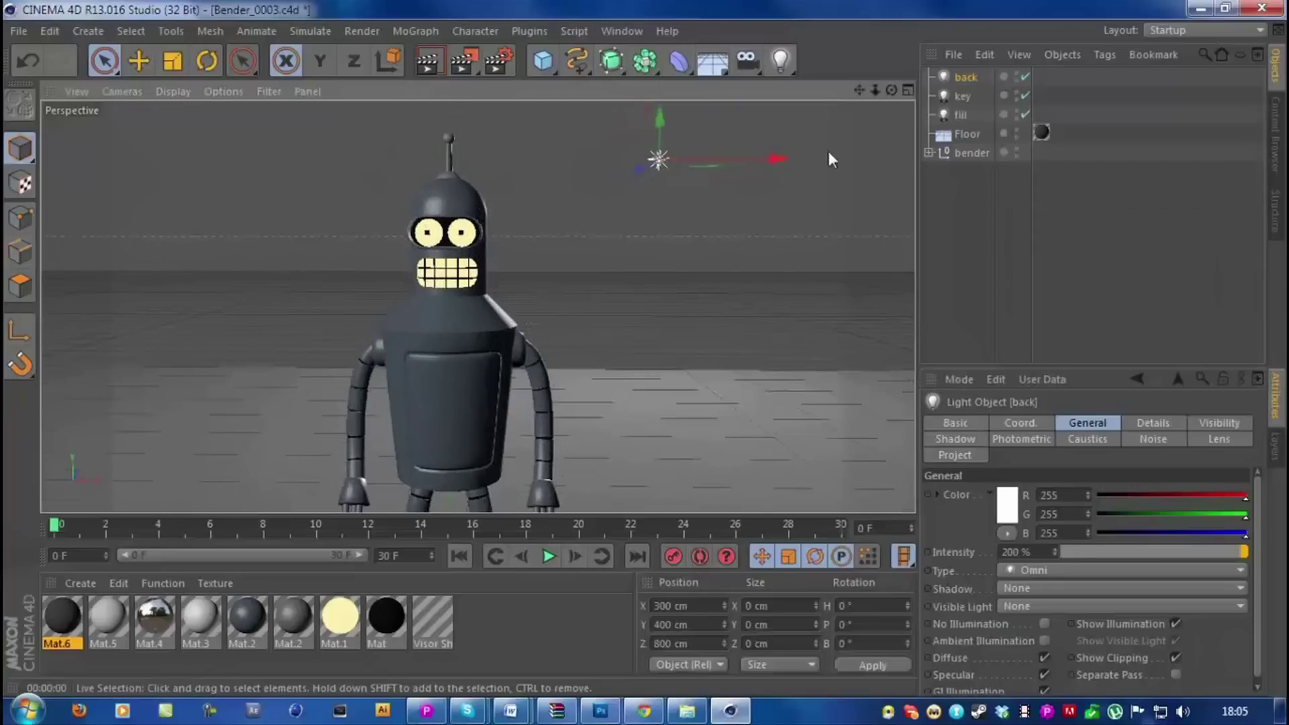
{"action": "scroll", "coordinate": [767, 172], "scroll_direction": "down", "scroll_amount": 5}
{"action": "left_click_drag", "start_coordinate": [857, 93], "coordinate": [658, 236]}
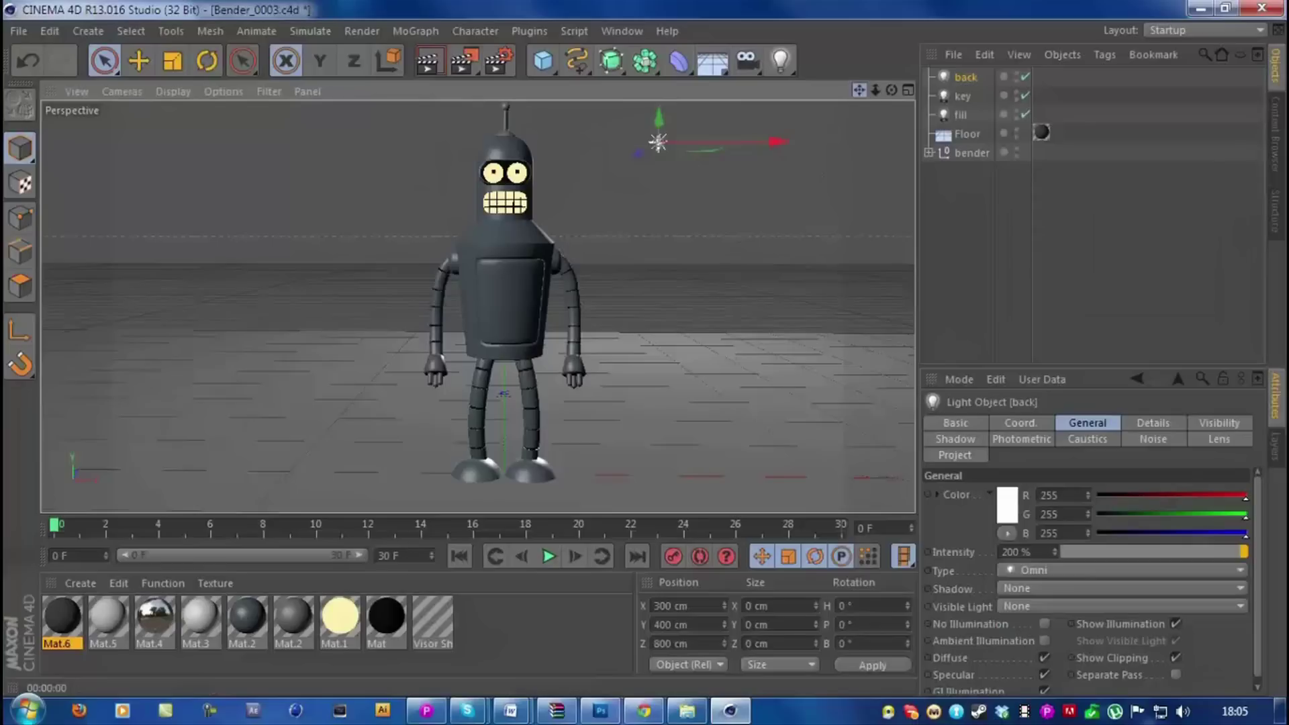
{"action": "left_click_drag", "start_coordinate": [859, 90], "coordinate": [843, 102]}
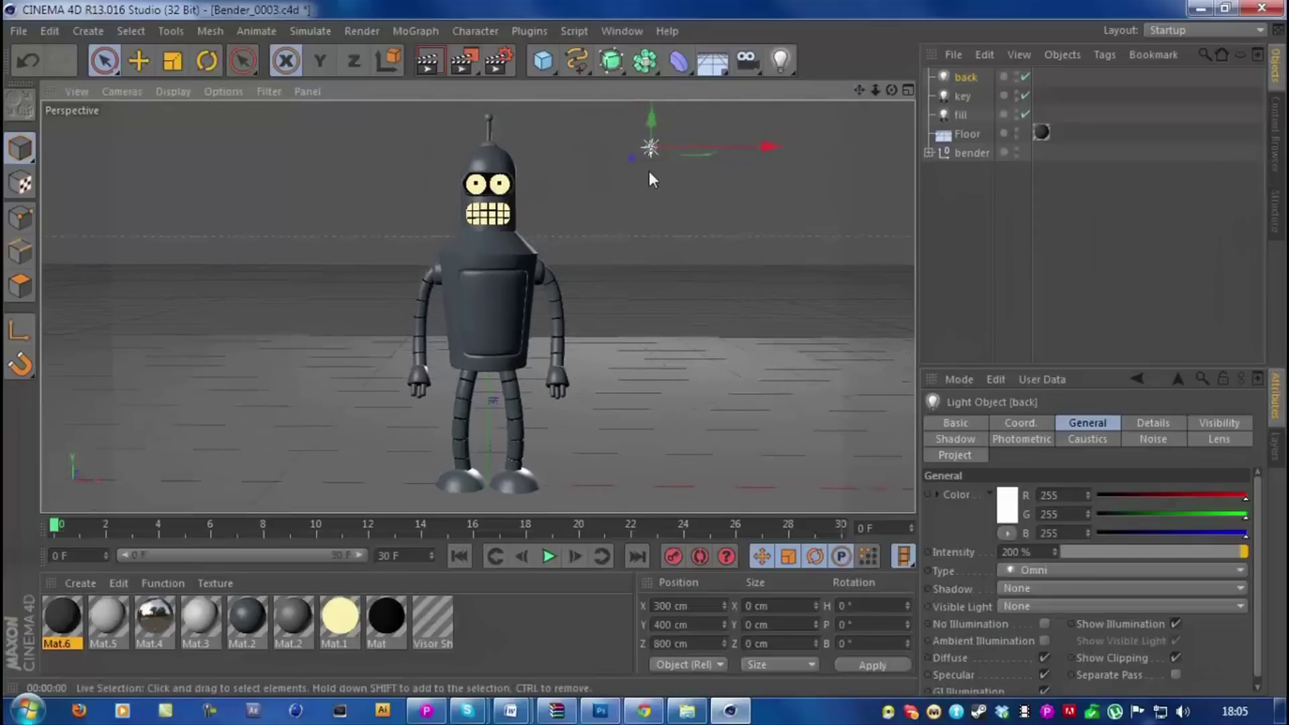
{"action": "scroll", "coordinate": [649, 170], "scroll_direction": "down", "scroll_amount": 1}
{"action": "left_click_drag", "start_coordinate": [862, 91], "coordinate": [854, 95]}
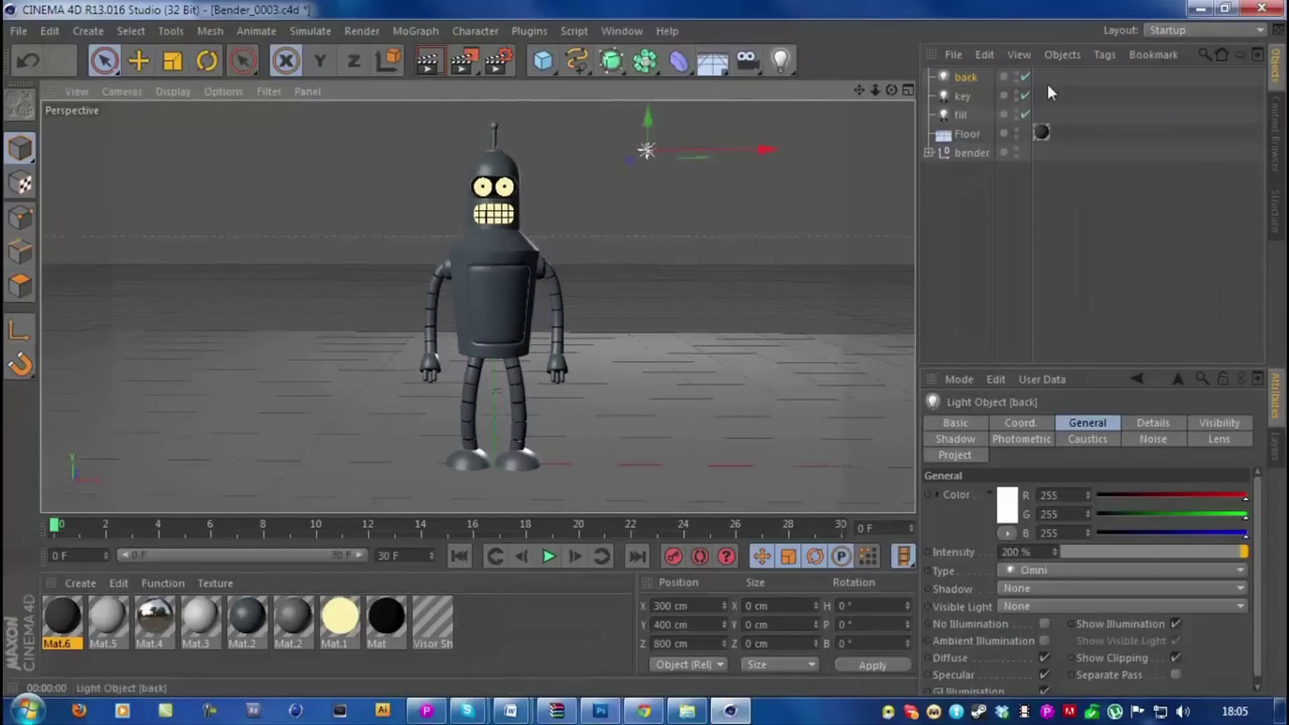
{"action": "scroll", "coordinate": [661, 139], "scroll_direction": "up", "scroll_amount": 1}
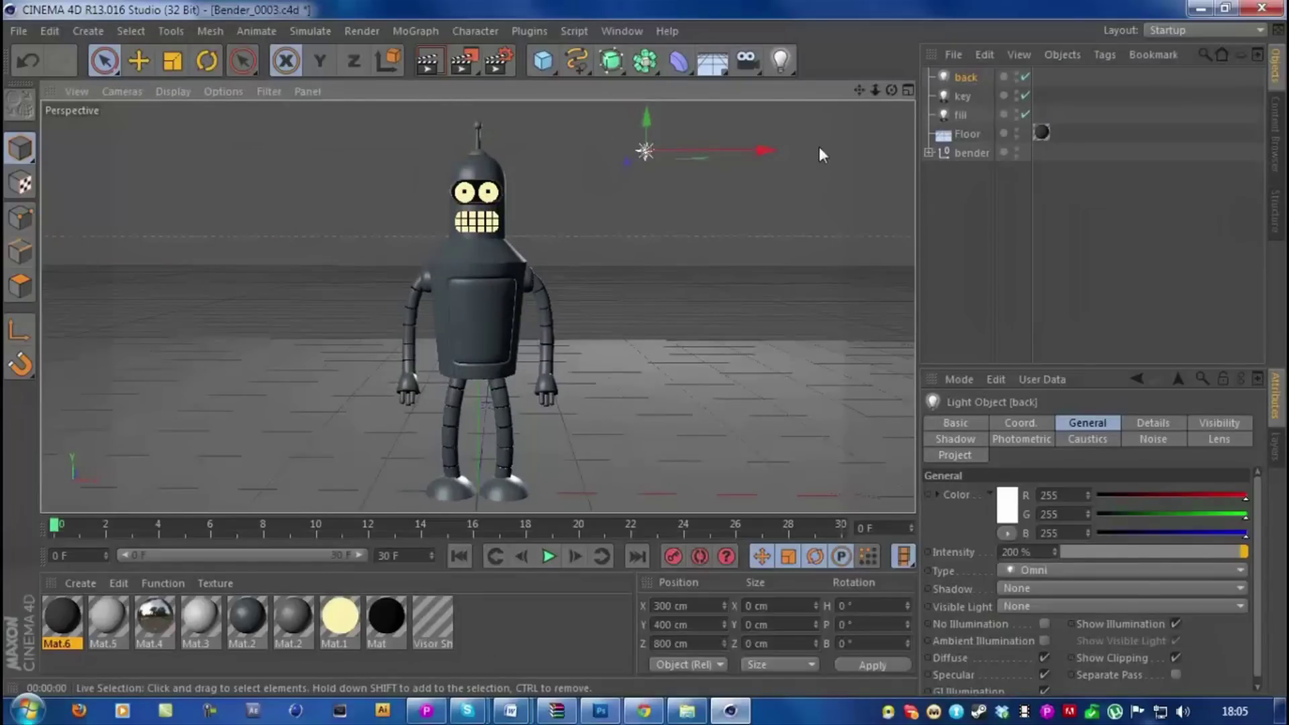
{"action": "left_click", "coordinate": [1026, 76]}
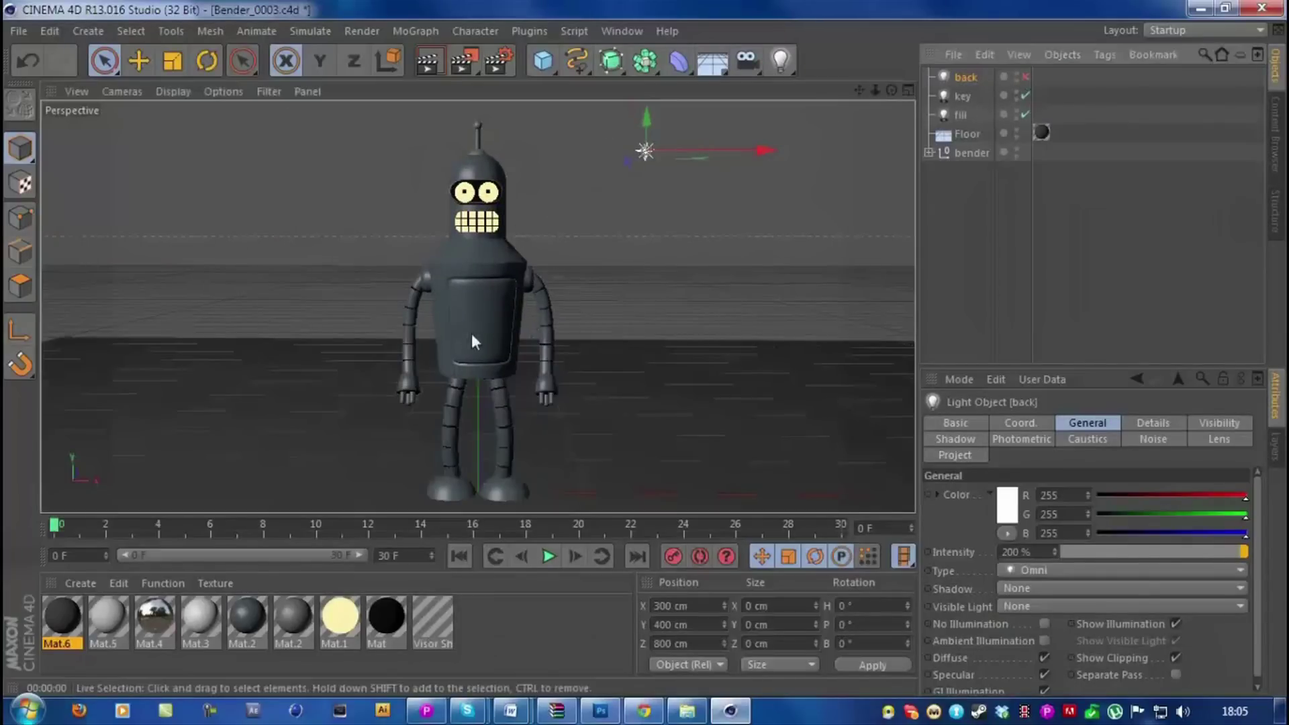
{"action": "left_click", "coordinate": [1026, 78]}
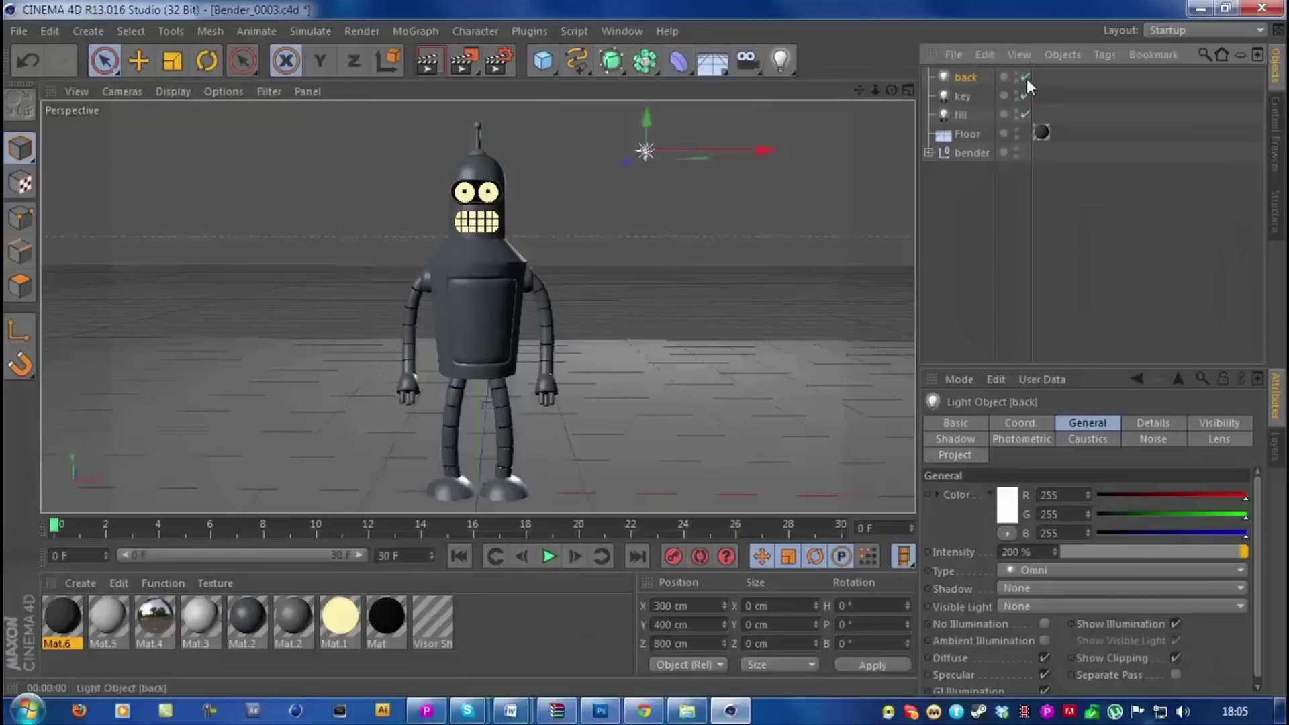
{"action": "left_click", "coordinate": [1026, 78]}
{"action": "left_click", "coordinate": [1026, 77]}
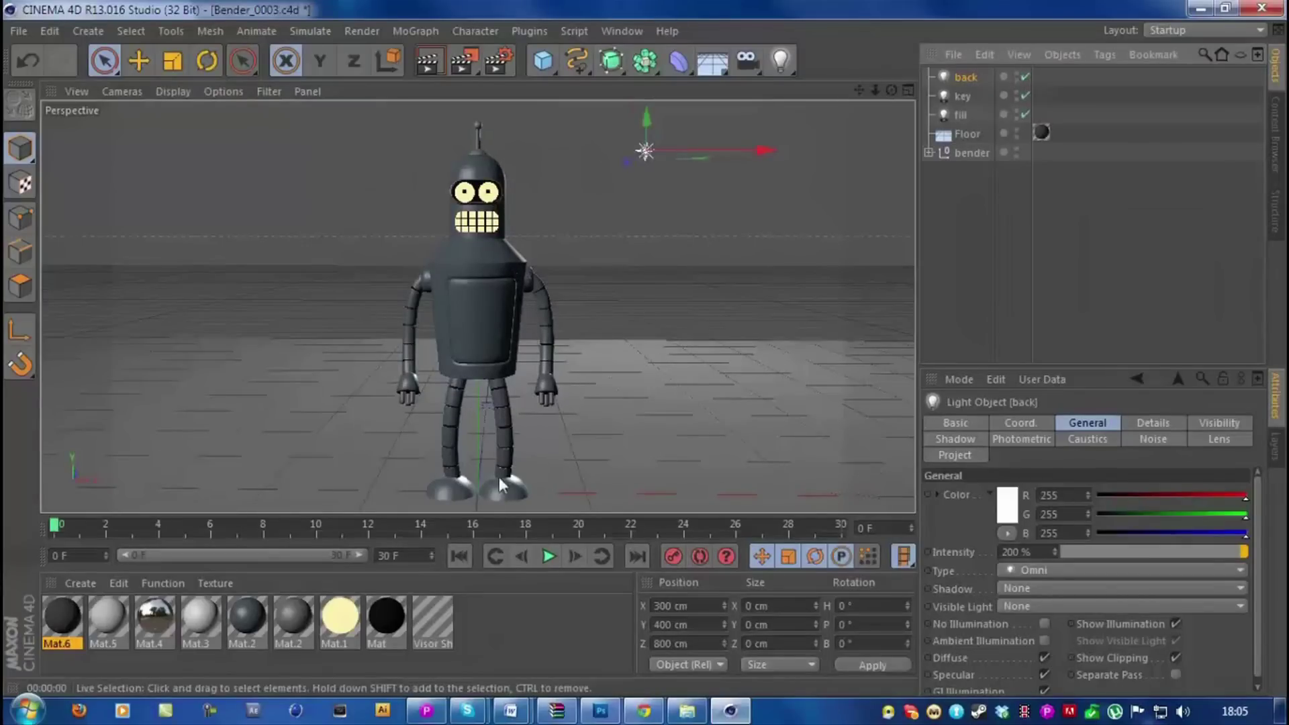
Step: Render the viewport to preview Bender lit by all three lights
{"action": "scroll", "coordinate": [501, 401], "scroll_direction": "down", "scroll_amount": 1}
{"action": "left_click", "coordinate": [441, 65]}
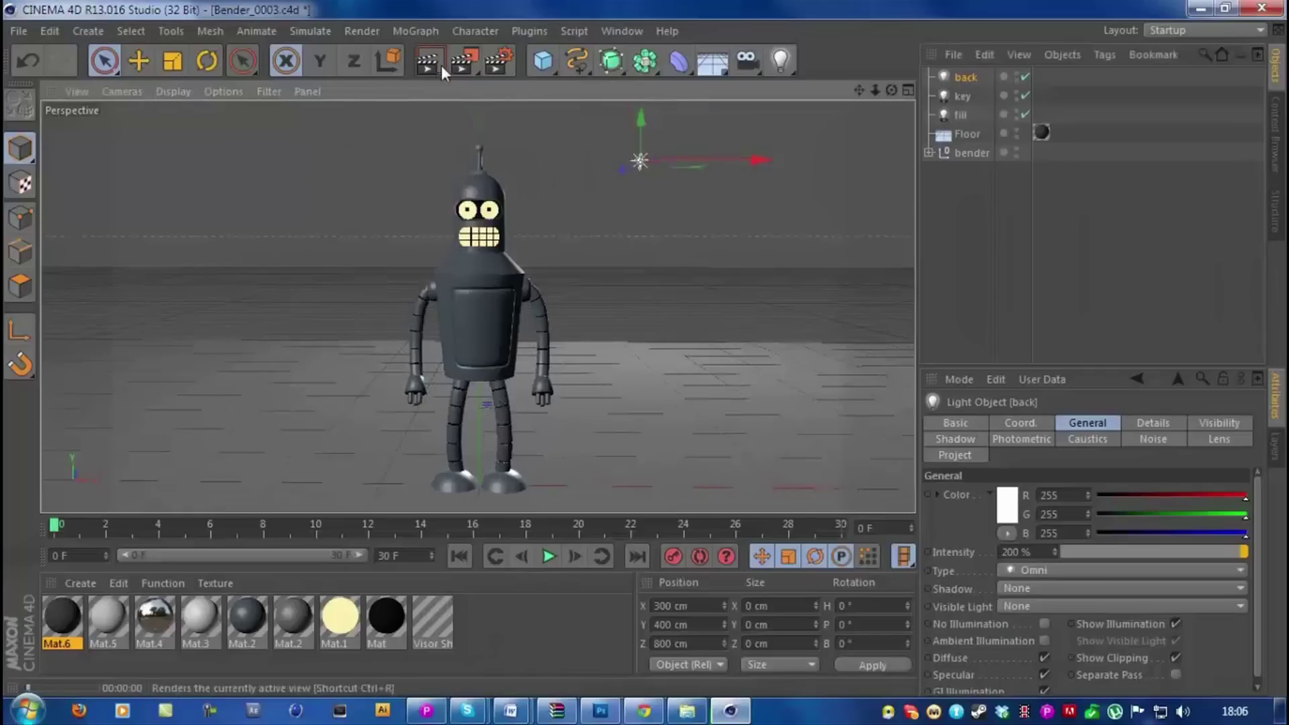
{"action": "left_click", "coordinate": [441, 66]}
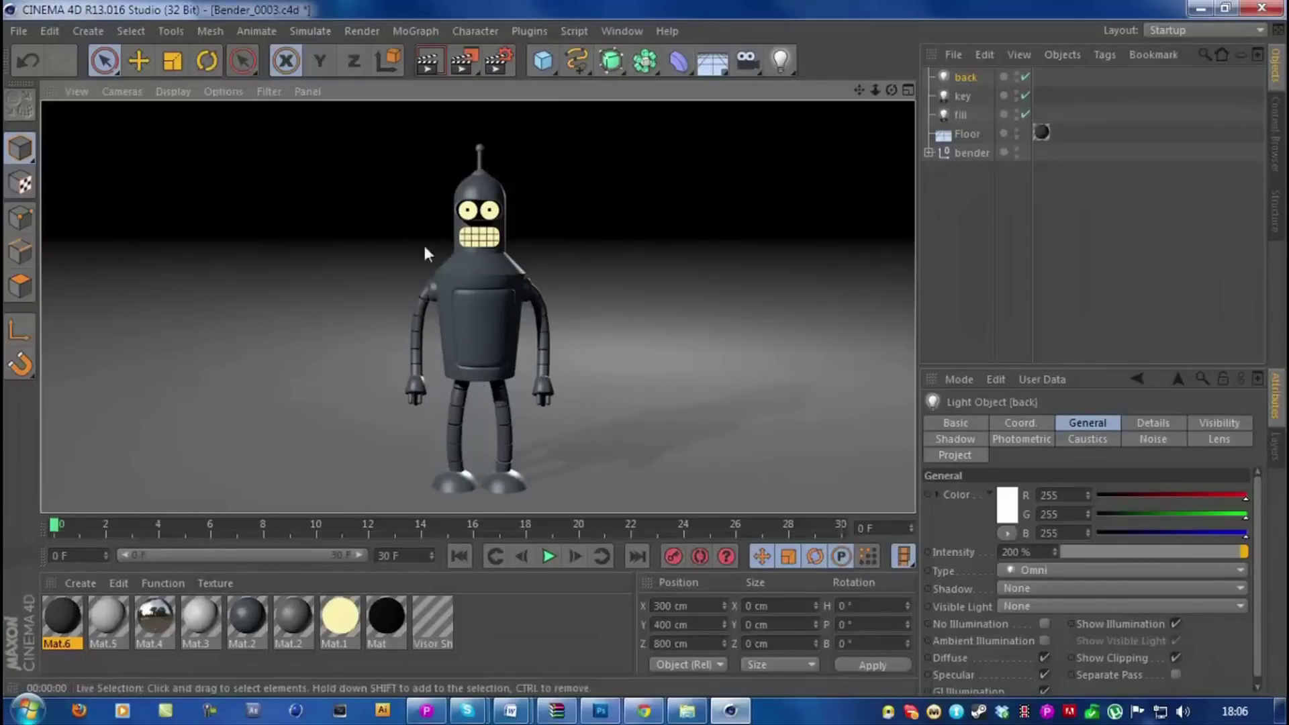
Step: Switch the back and key lights off and back on to compare, then deselect
{"action": "left_click", "coordinate": [1025, 76]}
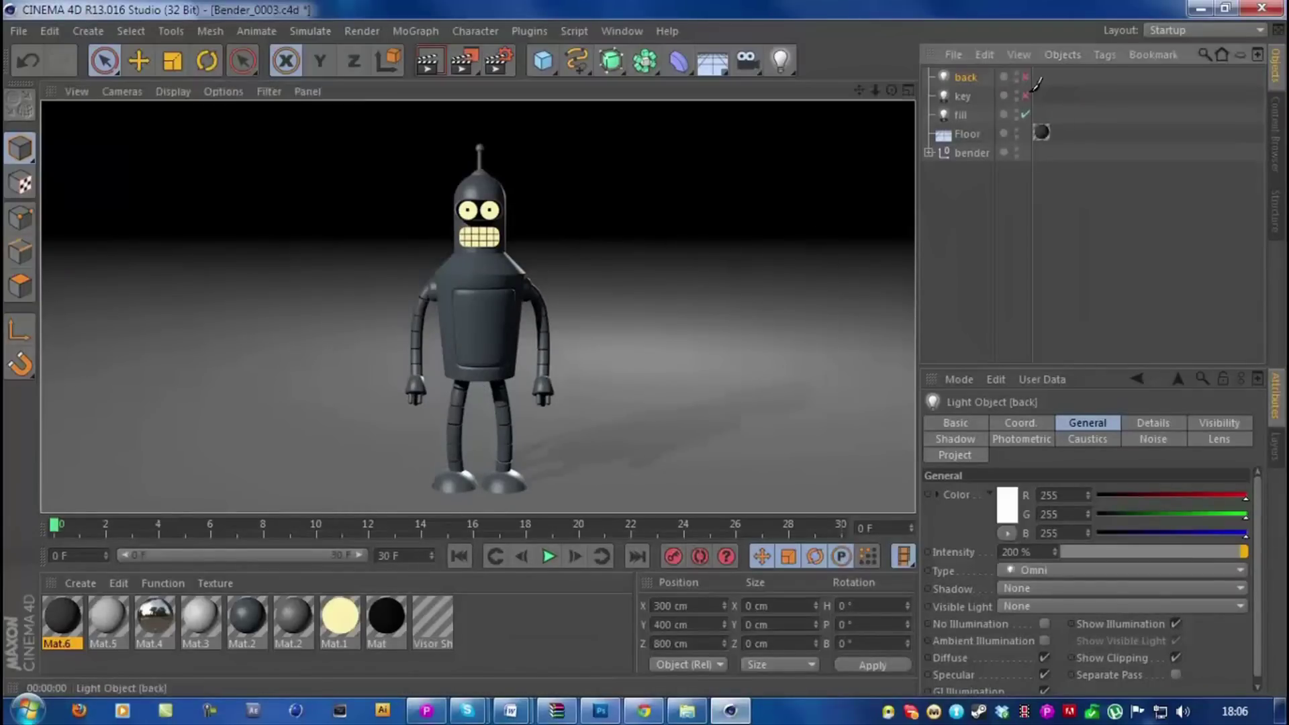
{"action": "left_click", "coordinate": [1026, 95]}
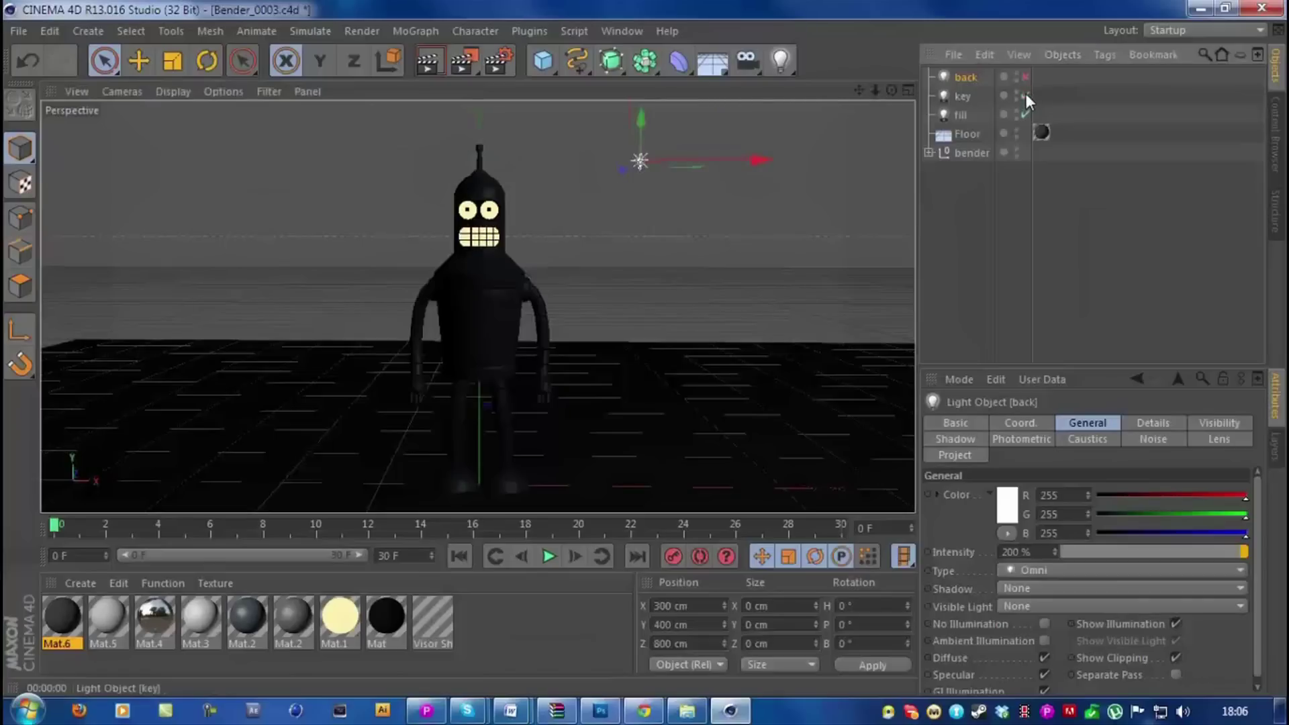
{"action": "left_click", "coordinate": [1026, 95]}
{"action": "left_click", "coordinate": [1026, 76]}
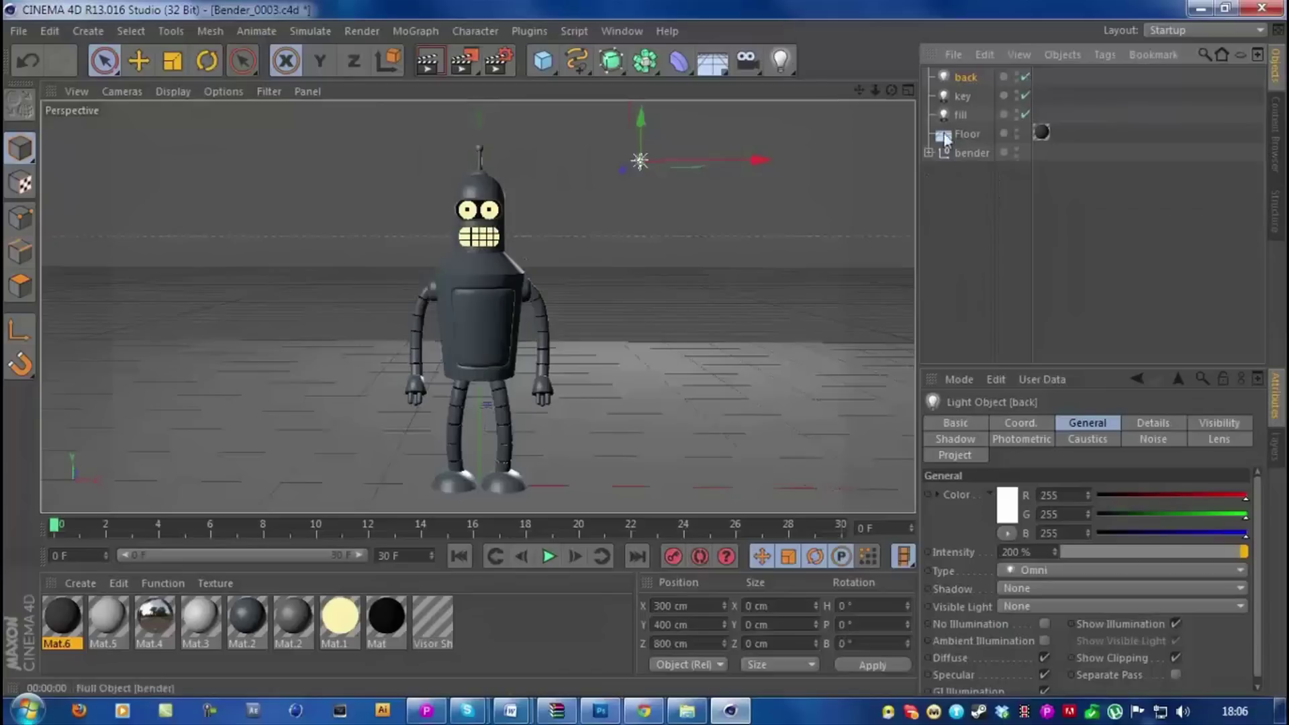
{"action": "left_click", "coordinate": [996, 202]}
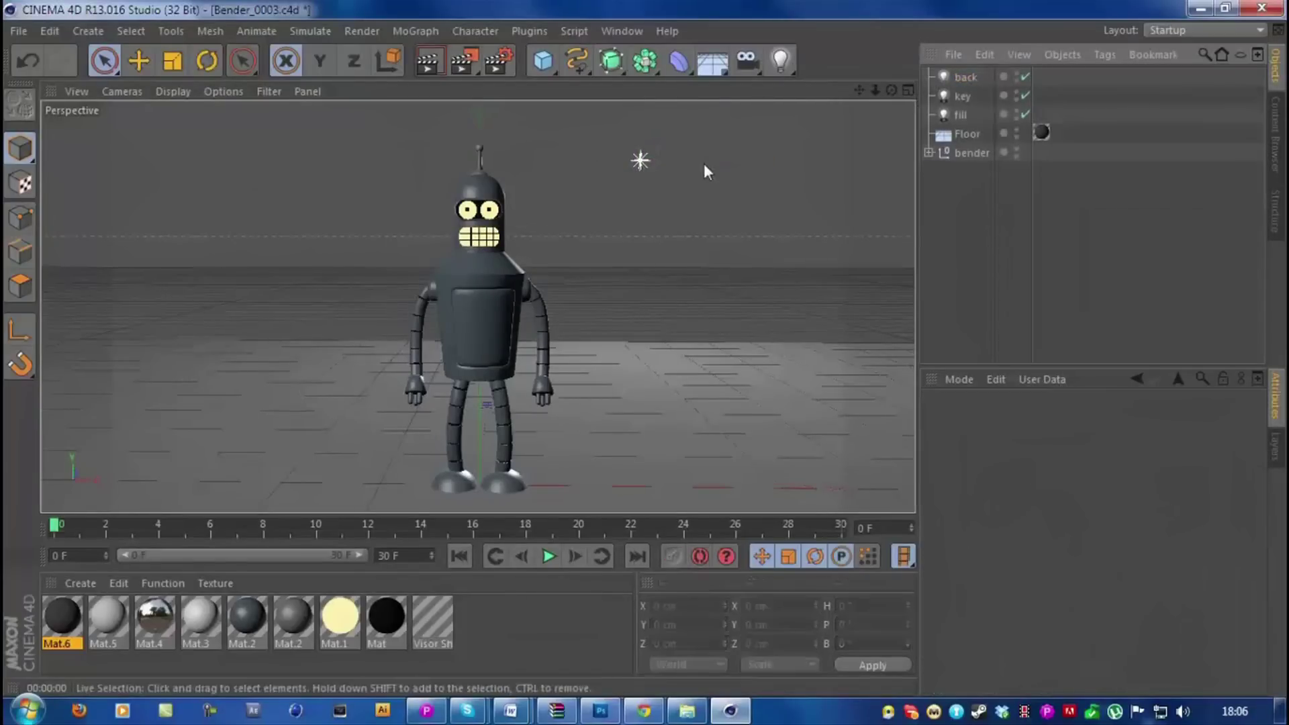
Step: Reframe the live view with Bender sitting higher and select the Floor object
{"action": "scroll", "coordinate": [704, 163], "scroll_direction": "down", "scroll_amount": 2}
{"action": "left_click", "coordinate": [780, 69]}
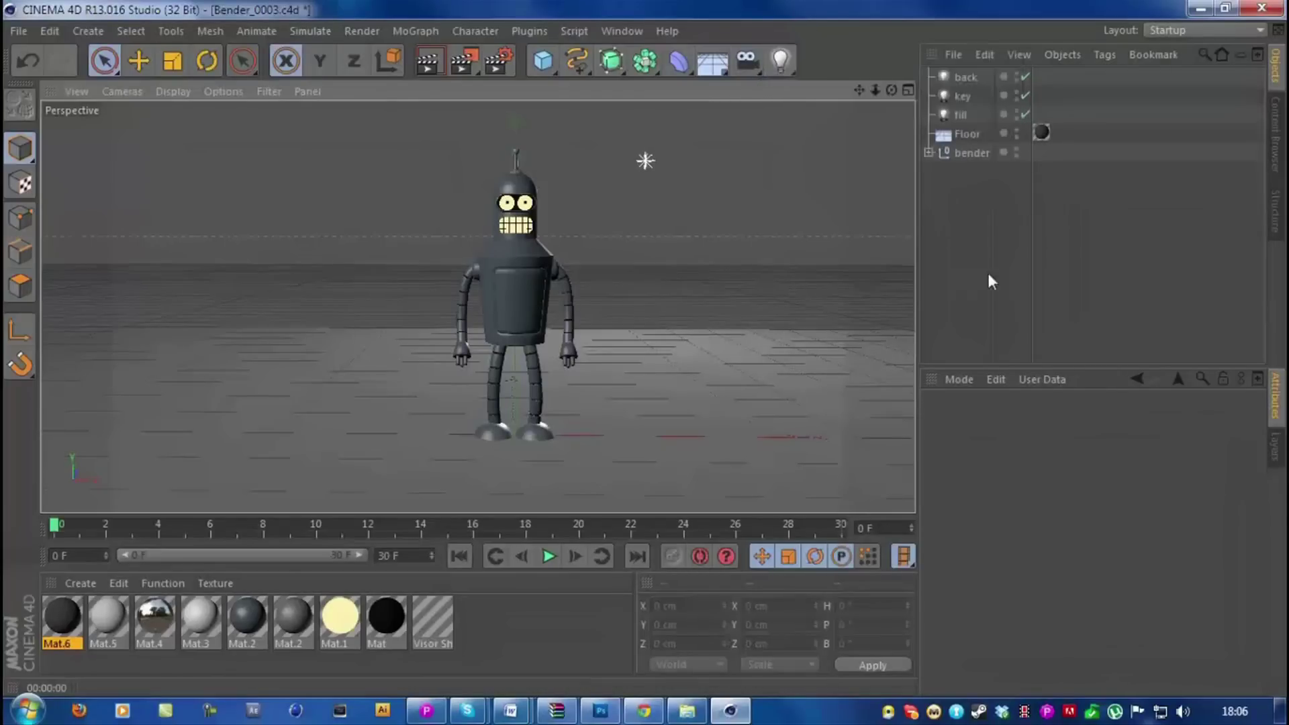
{"action": "scroll", "coordinate": [545, 234], "scroll_direction": "up", "scroll_amount": 2}
{"action": "left_click_drag", "start_coordinate": [859, 90], "coordinate": [860, 117]}
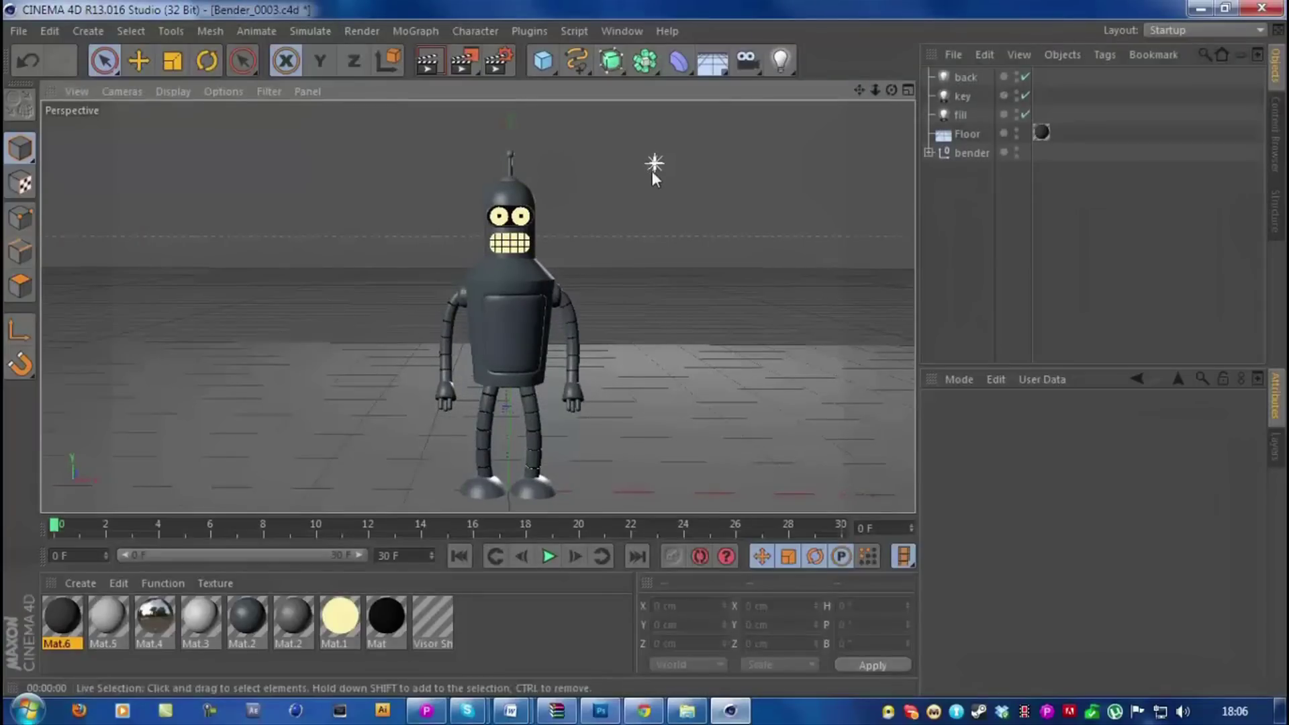
{"action": "left_click_drag", "start_coordinate": [860, 91], "coordinate": [853, 37]}
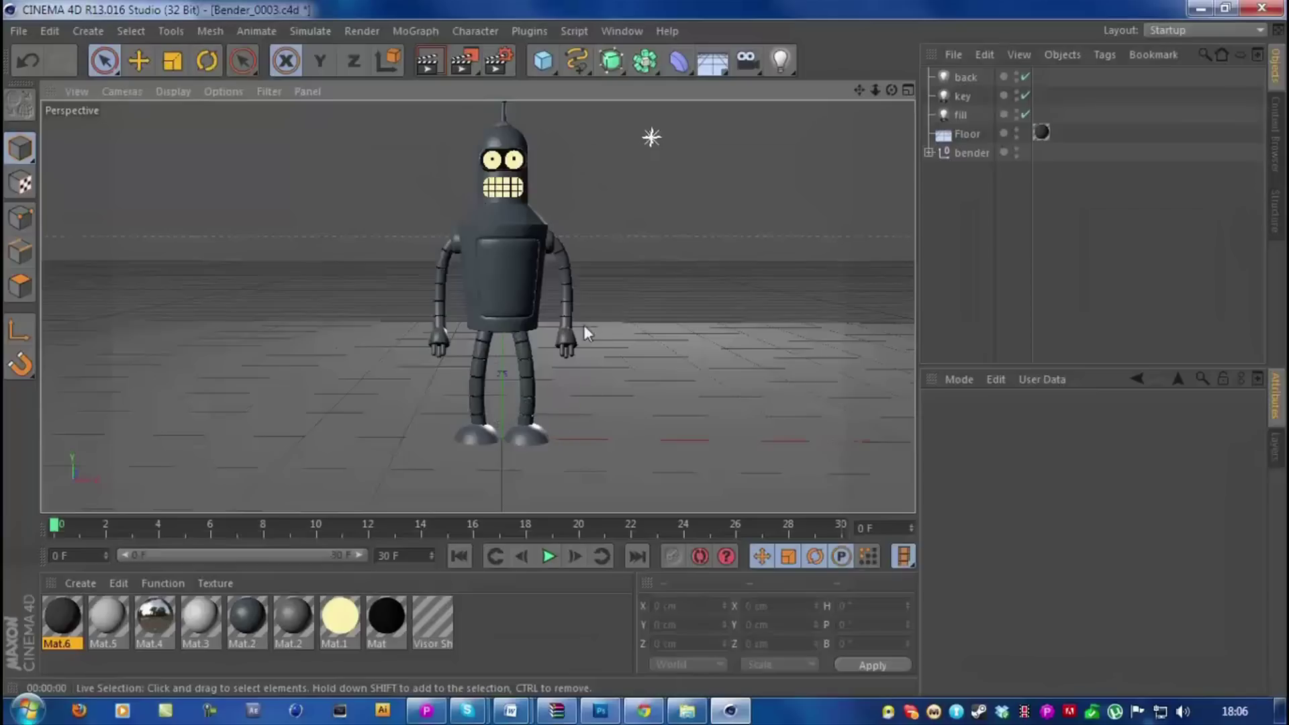
{"action": "left_click", "coordinate": [494, 344]}
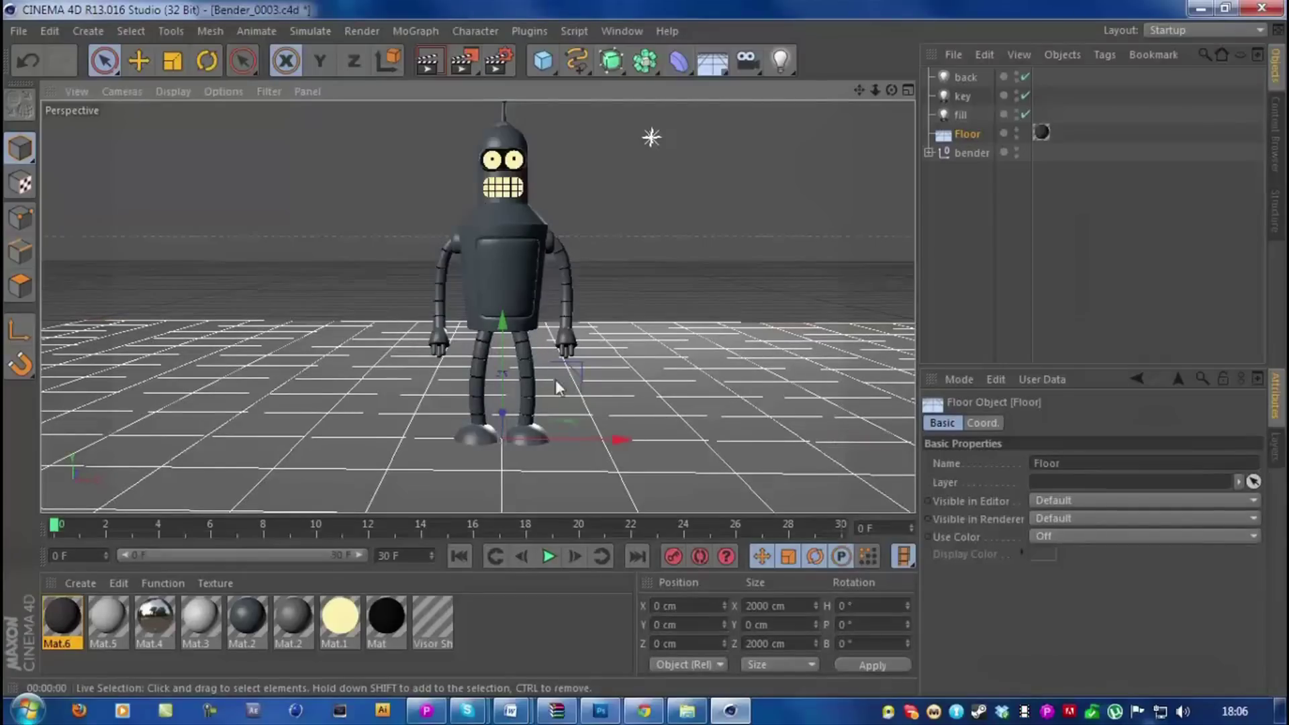
Step: Add a new omni light and set its Z position to -300 cm
{"action": "left_click", "coordinate": [978, 281]}
{"action": "left_click", "coordinate": [787, 65]}
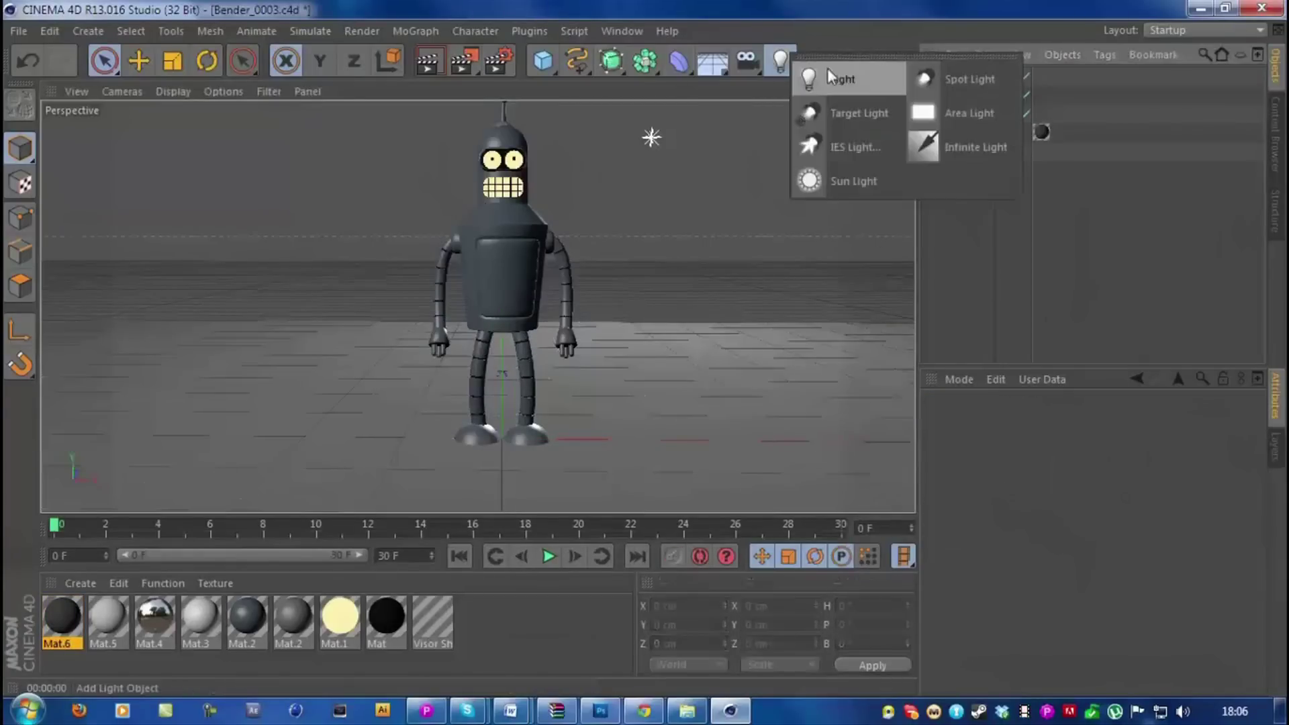
{"action": "left_click", "coordinate": [844, 72]}
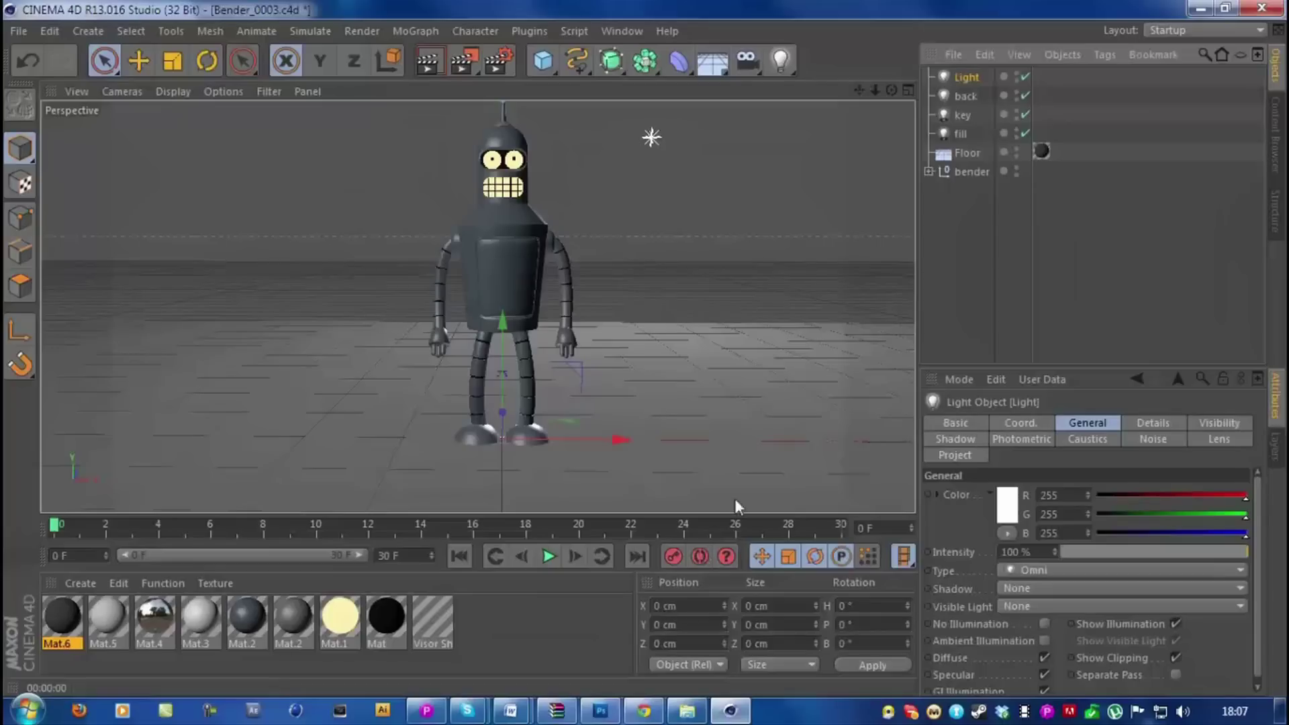
{"action": "left_click", "coordinate": [678, 643]}
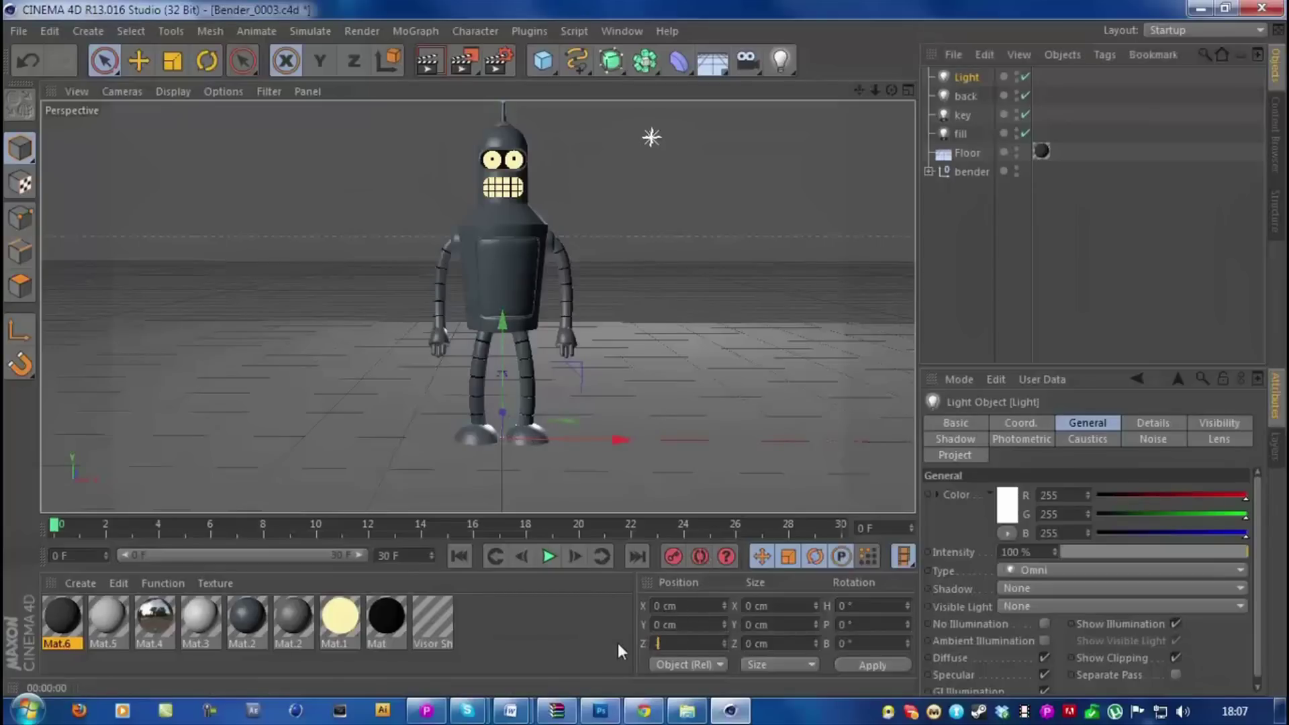
{"action": "type", "text": "-300"}
{"action": "key", "text": "Return"}
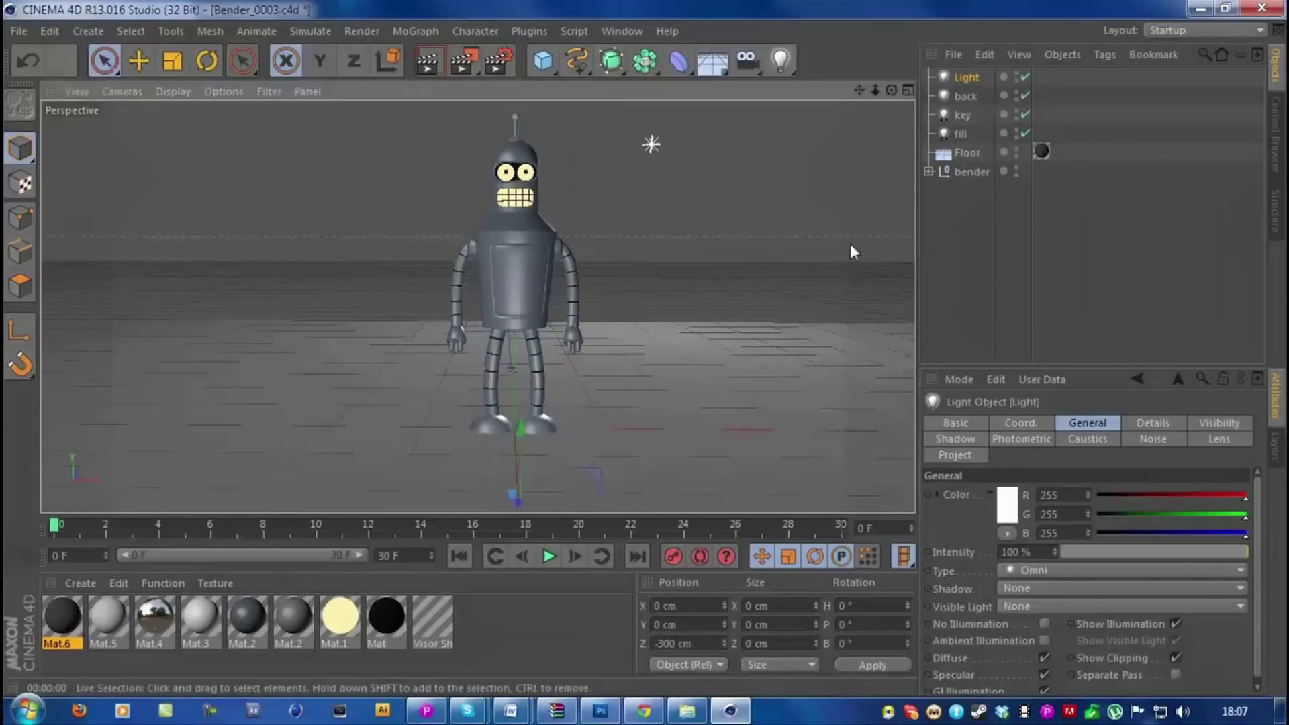
Step: Move the new light below the floor in front of Bender, to about Y -75.304, Z -207.779 cm
{"action": "left_click", "coordinate": [948, 235]}
{"action": "left_click_drag", "start_coordinate": [891, 90], "coordinate": [750, 186]}
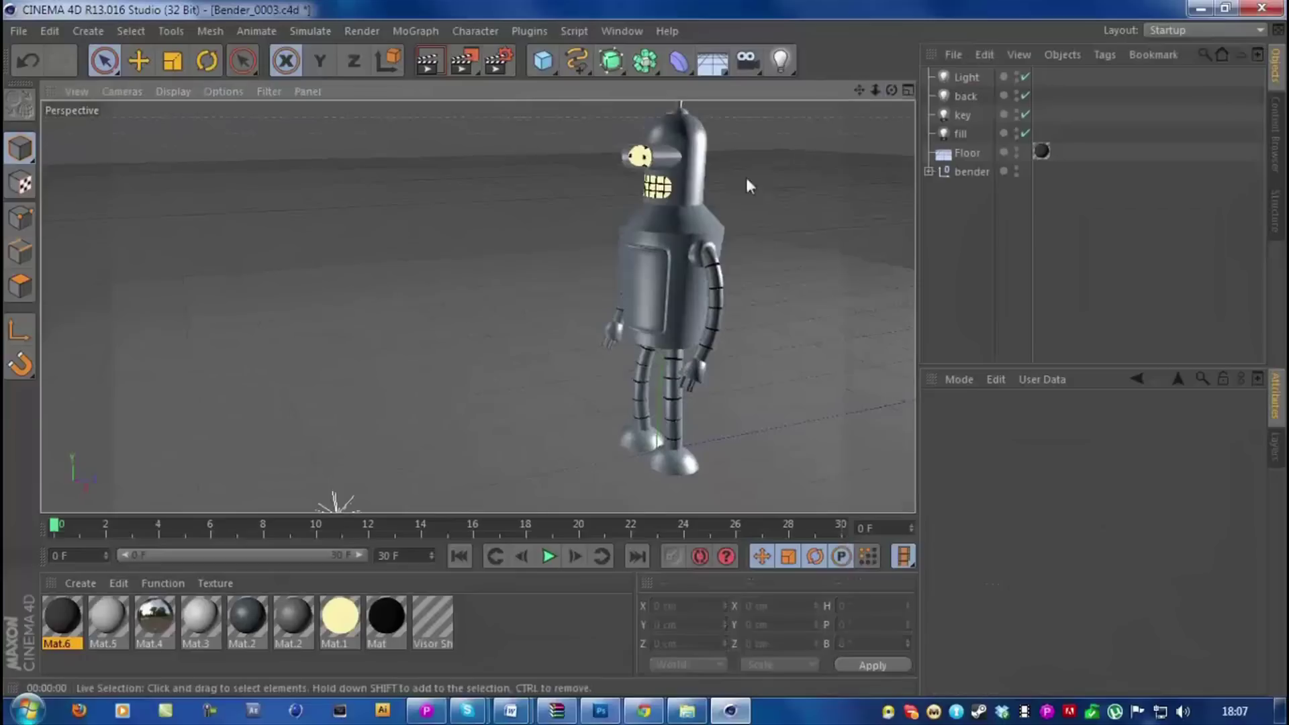
{"action": "scroll", "coordinate": [747, 178], "scroll_direction": "down", "scroll_amount": 1}
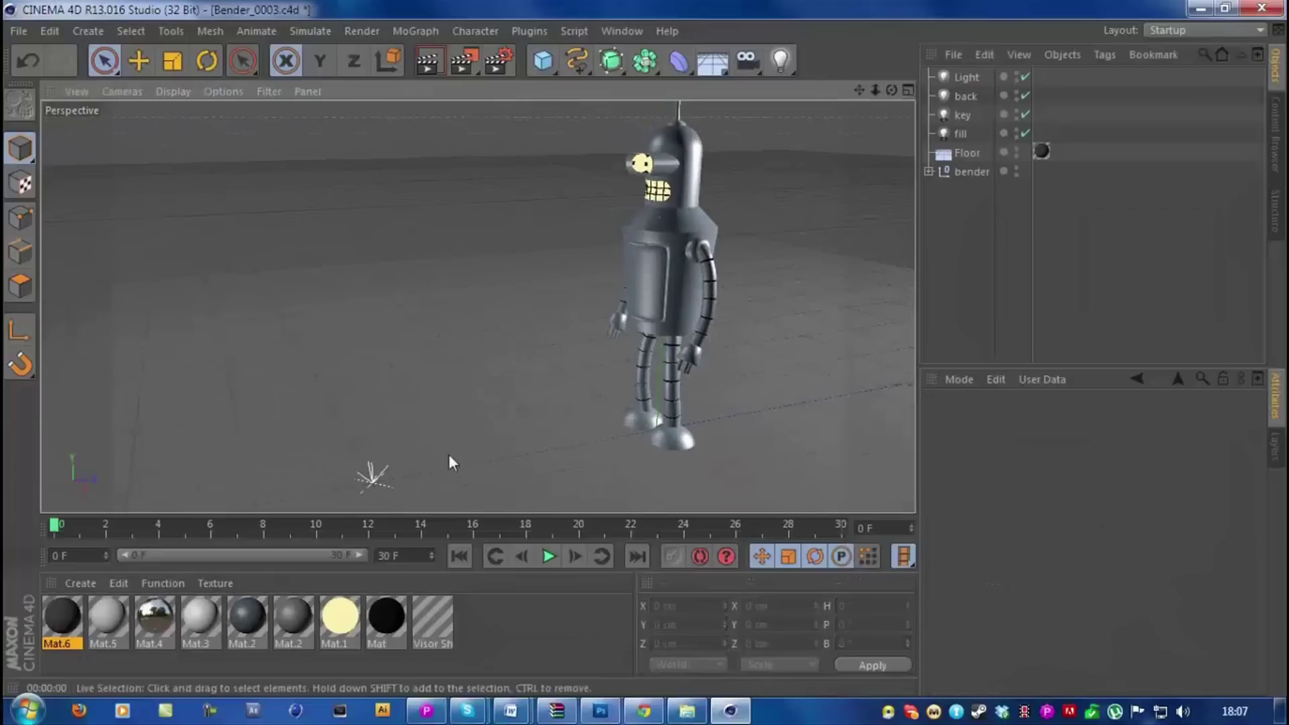
{"action": "left_click", "coordinate": [947, 76]}
{"action": "left_click", "coordinate": [371, 430]}
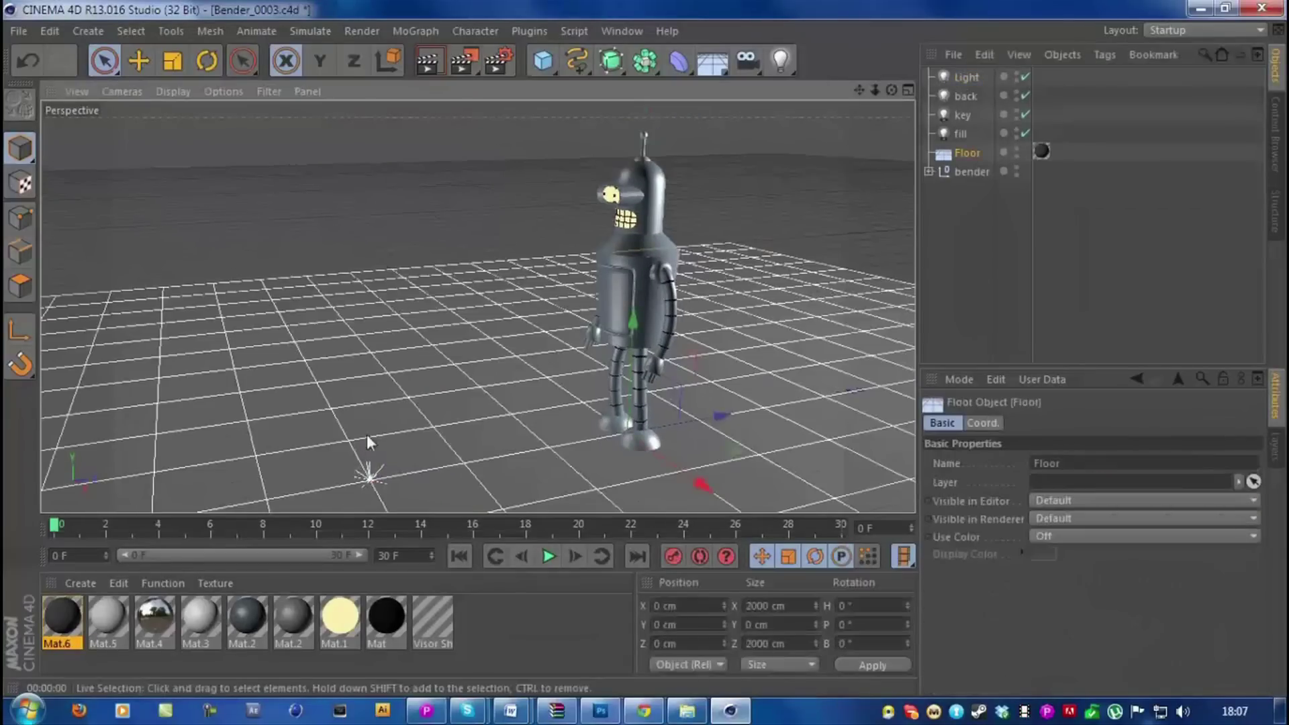
{"action": "left_click", "coordinate": [942, 78]}
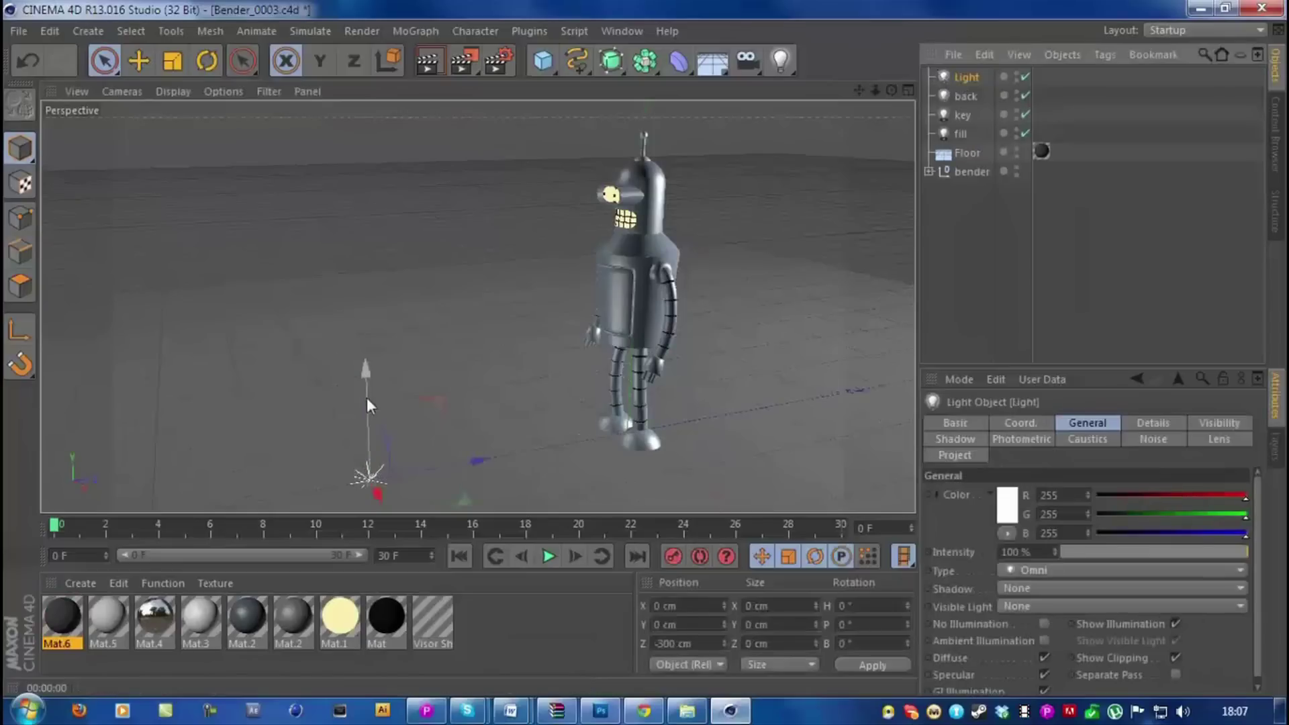
{"action": "left_click_drag", "start_coordinate": [367, 397], "coordinate": [420, 420]}
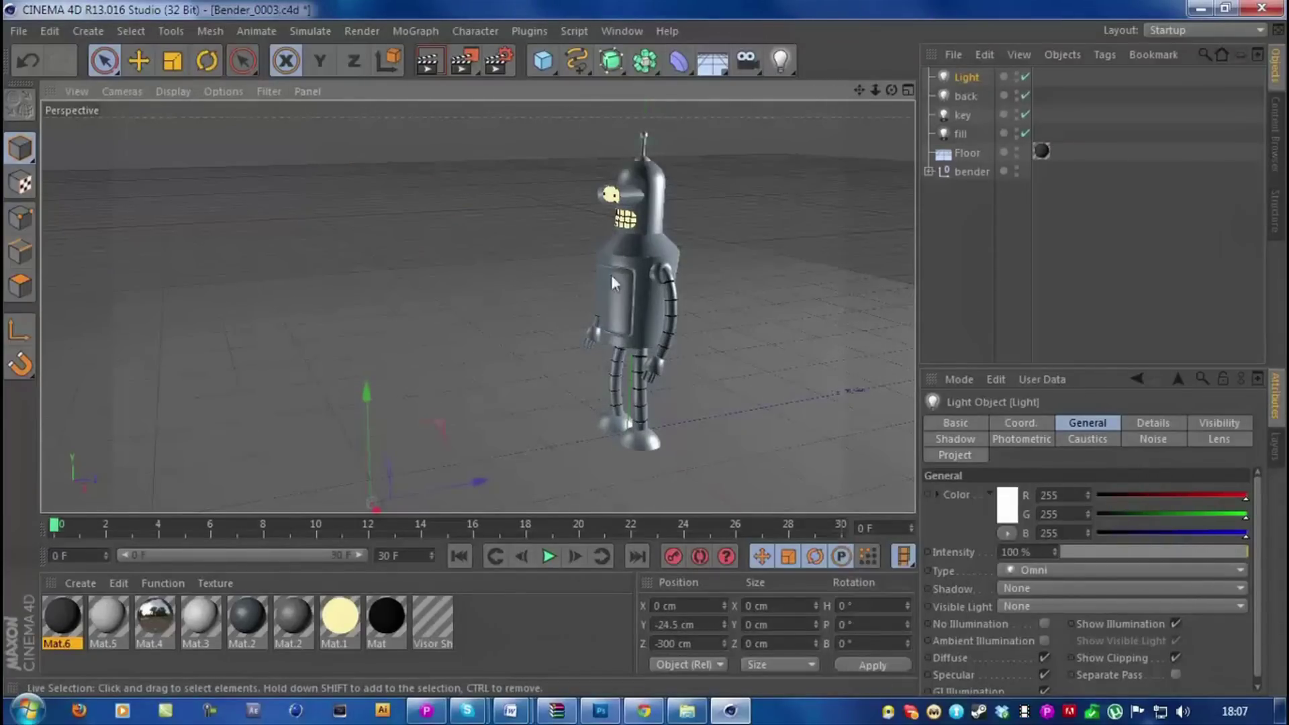
{"action": "left_click_drag", "start_coordinate": [891, 92], "coordinate": [436, 249]}
{"action": "left_click_drag", "start_coordinate": [356, 333], "coordinate": [361, 394]}
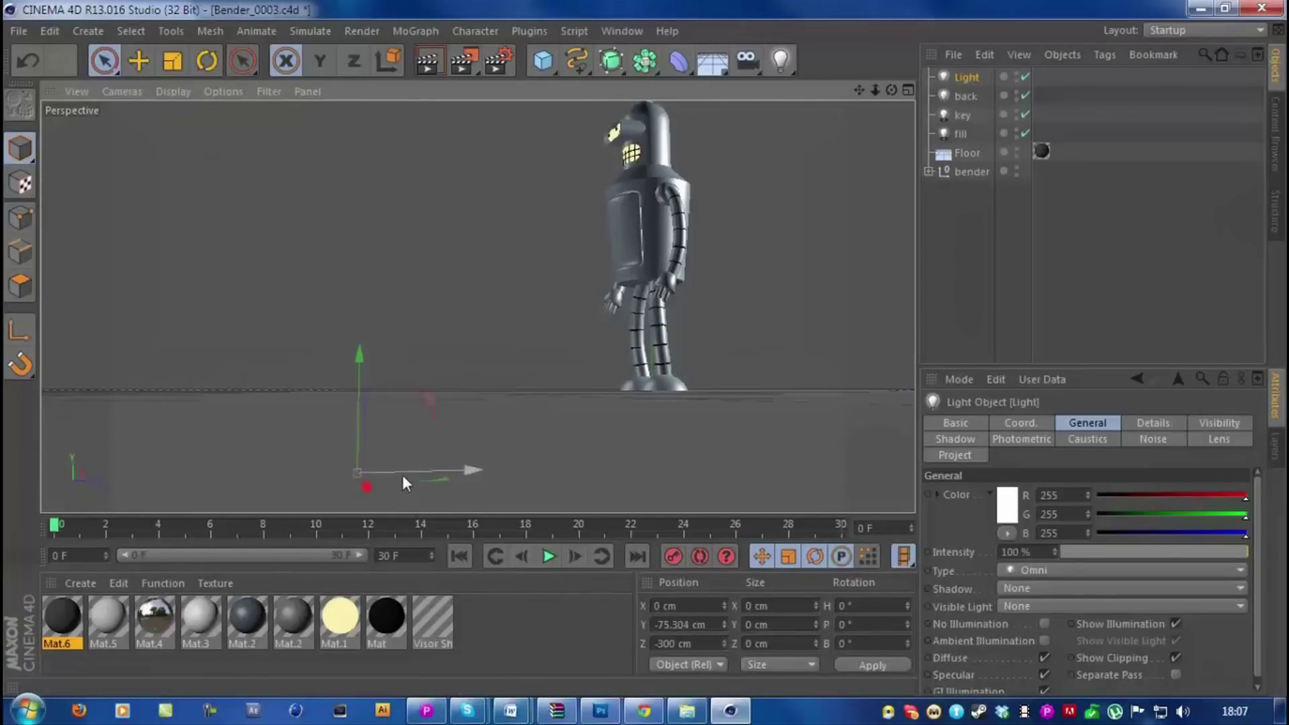
{"action": "left_click_drag", "start_coordinate": [401, 474], "coordinate": [495, 476]}
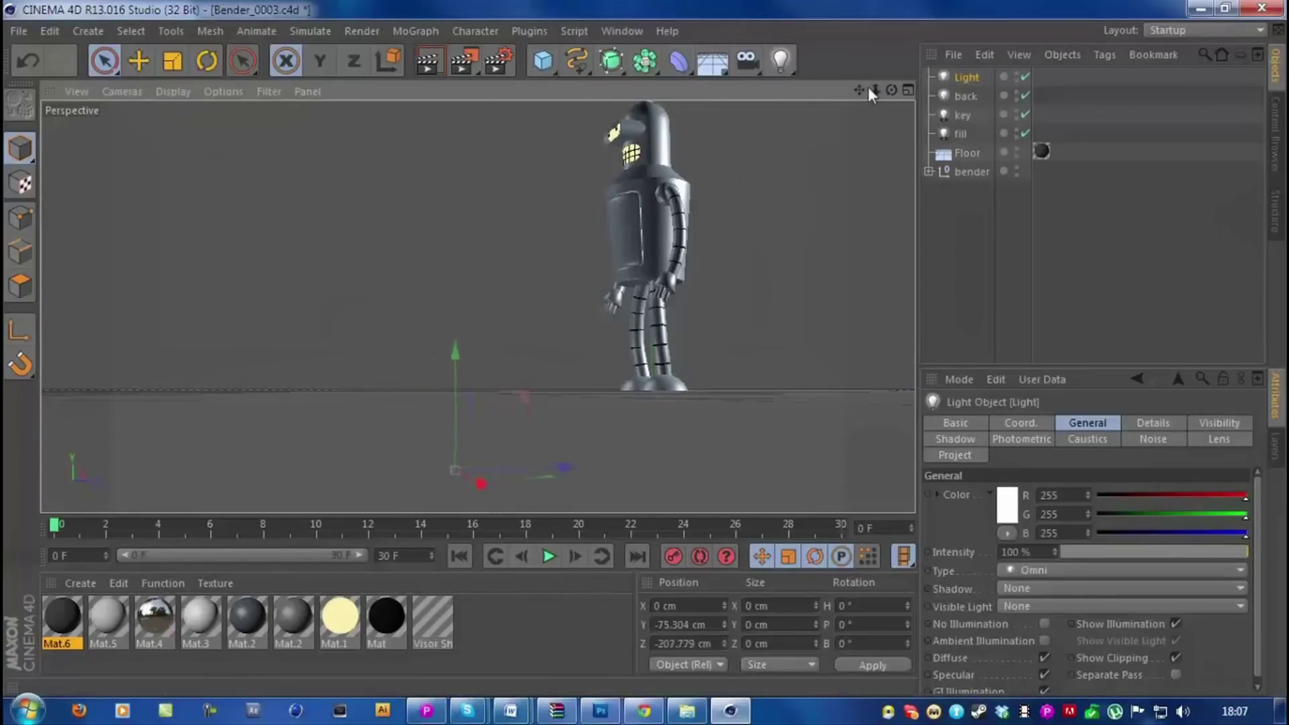
{"action": "left_click_drag", "start_coordinate": [890, 88], "coordinate": [477, 306]}
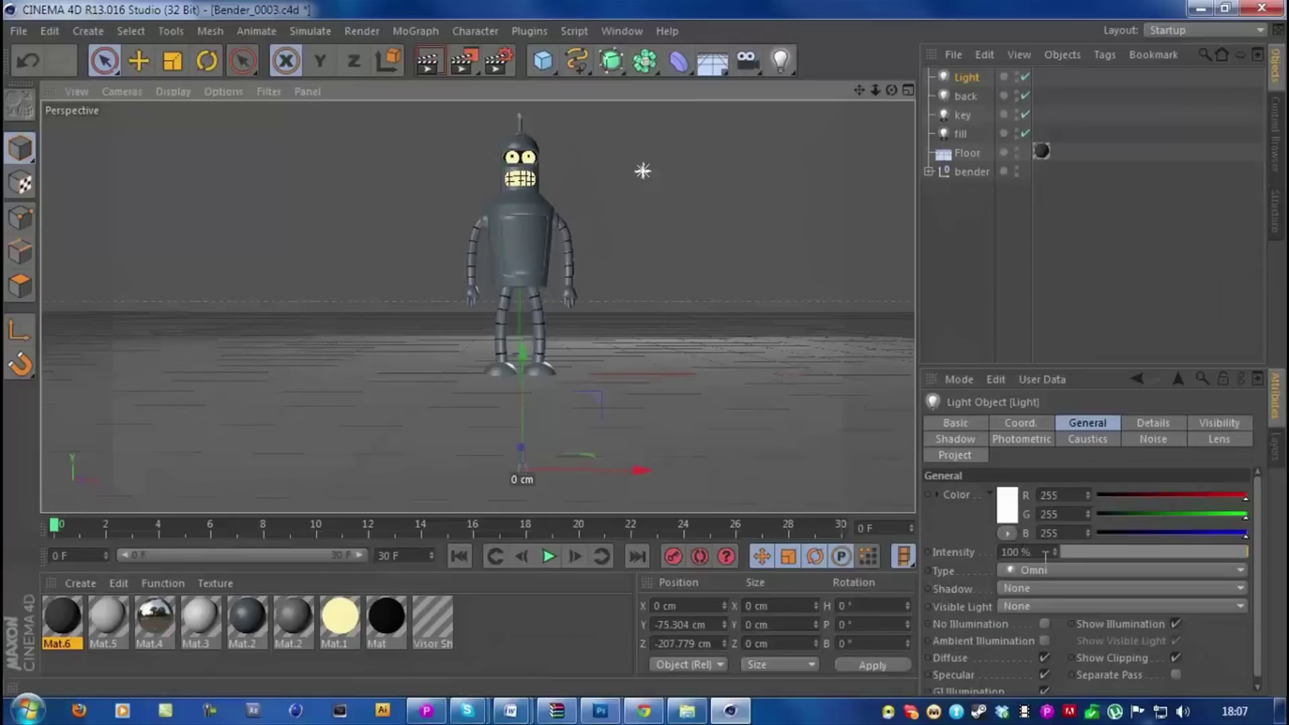
Step: Set the new light's intensity to 30% and toggle it off and on to compare
{"action": "left_click_drag", "start_coordinate": [1045, 553], "coordinate": [847, 517]}
{"action": "type", "text": "30"}
{"action": "key", "text": "Return"}
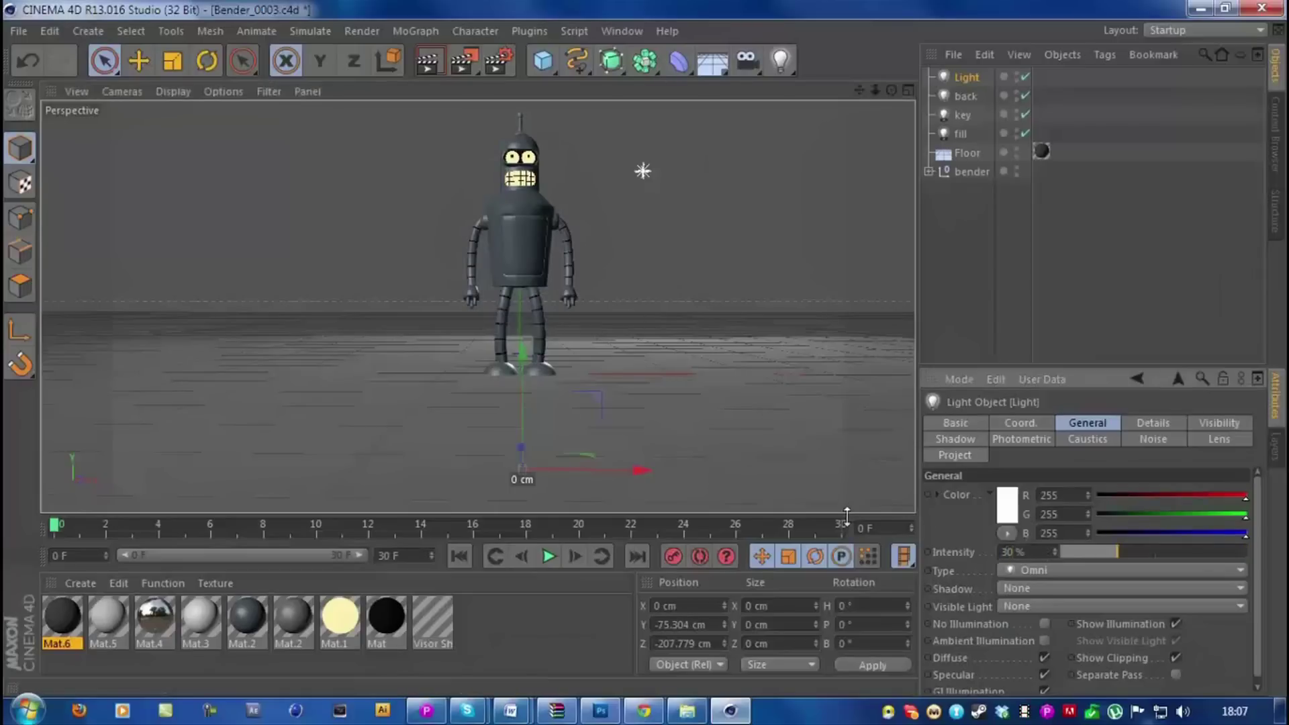
{"action": "left_click", "coordinate": [1026, 76]}
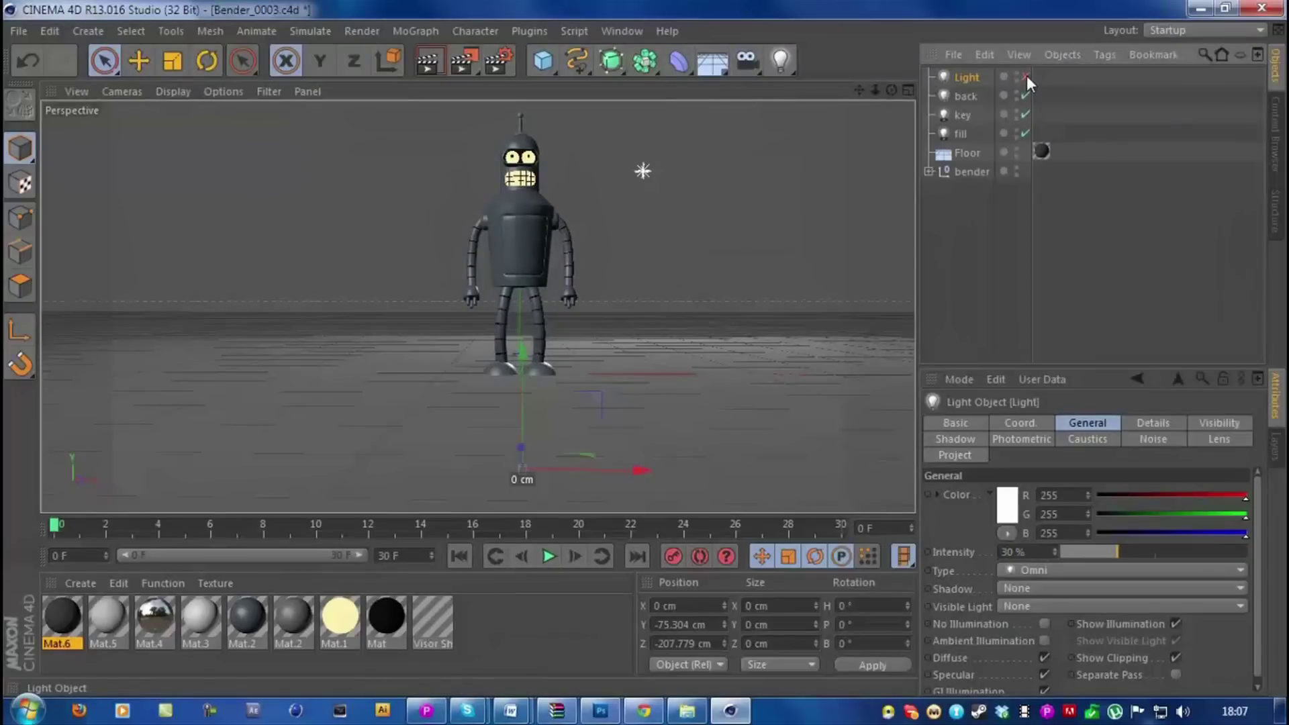
{"action": "left_click", "coordinate": [1026, 76]}
{"action": "scroll", "coordinate": [570, 287], "scroll_direction": "up", "scroll_amount": 2}
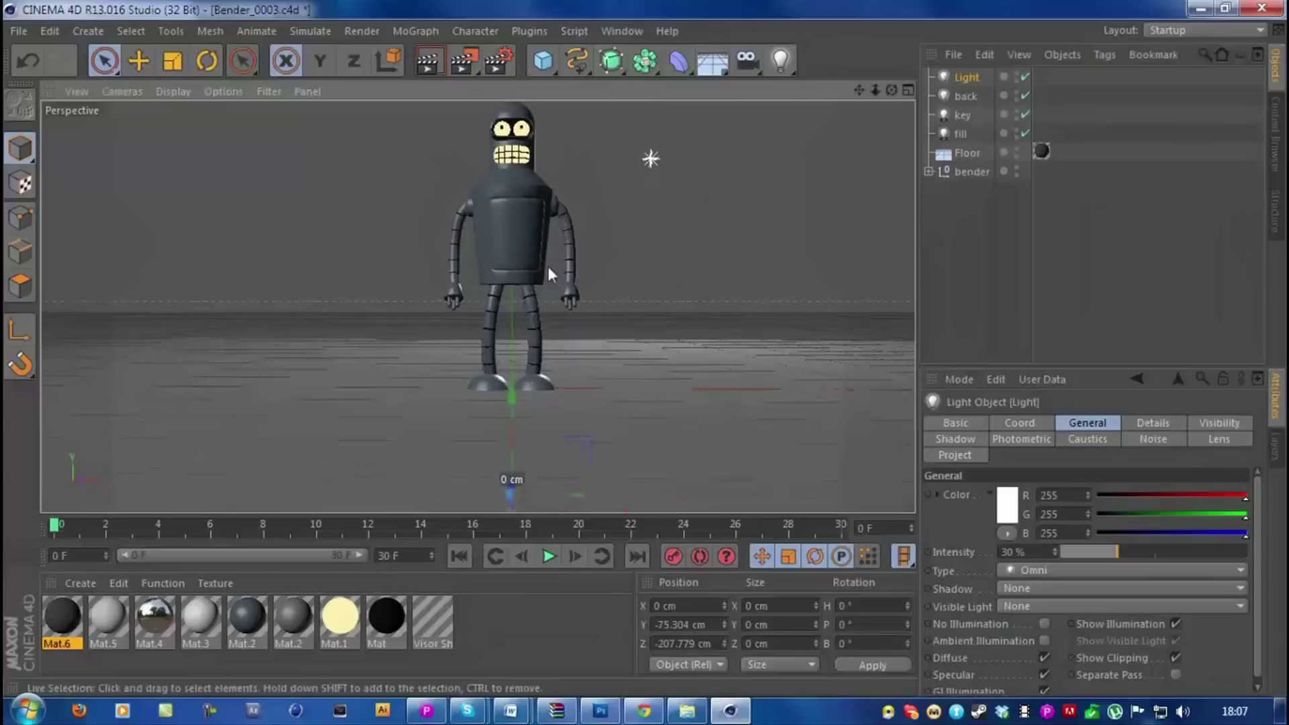
{"action": "left_click", "coordinate": [1026, 76]}
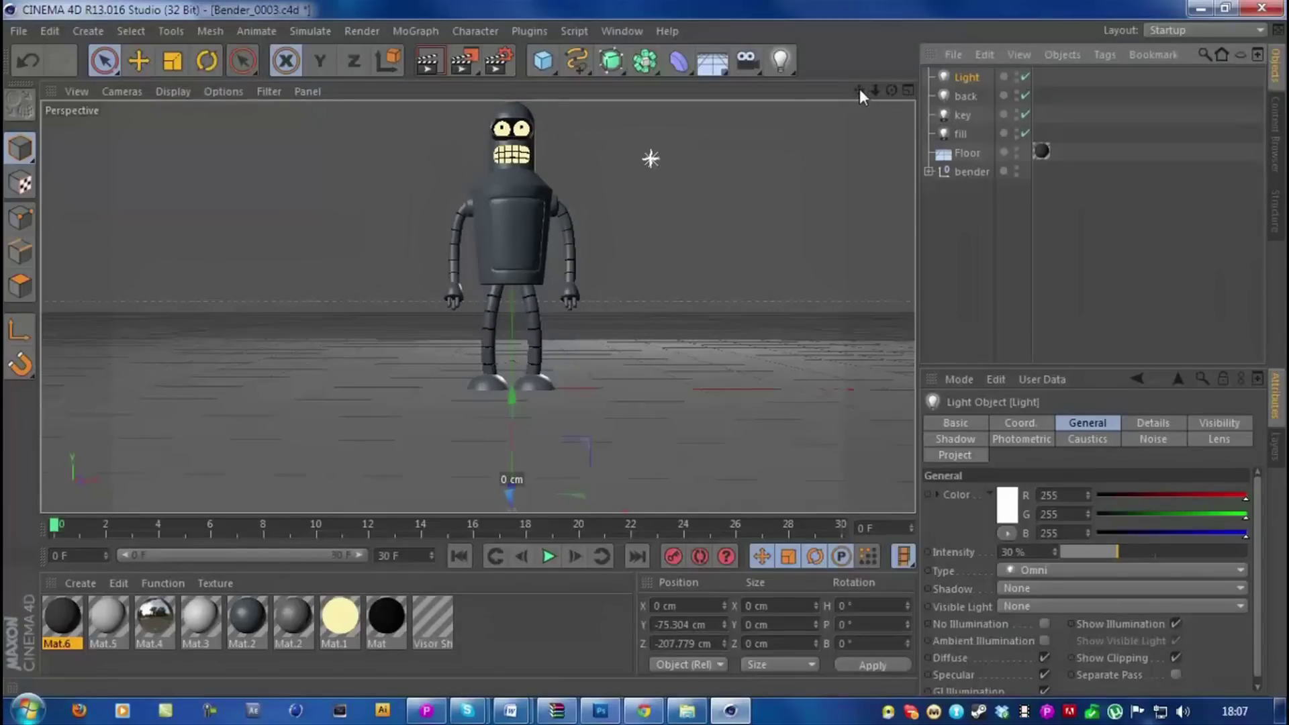
{"action": "left_click_drag", "start_coordinate": [859, 88], "coordinate": [618, 247]}
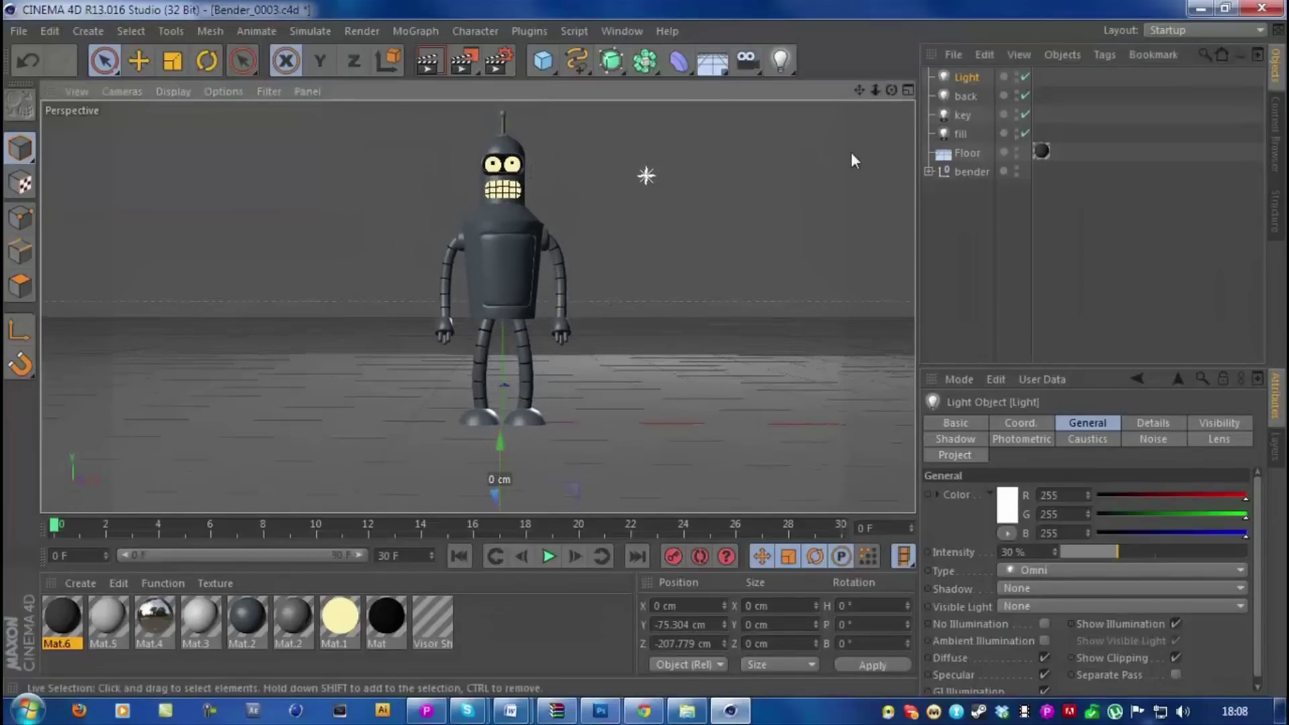
Step: Rename the fourth omni light to 'bounce' and reorient the view back toward Bender
{"action": "double_click", "coordinate": [973, 76]}
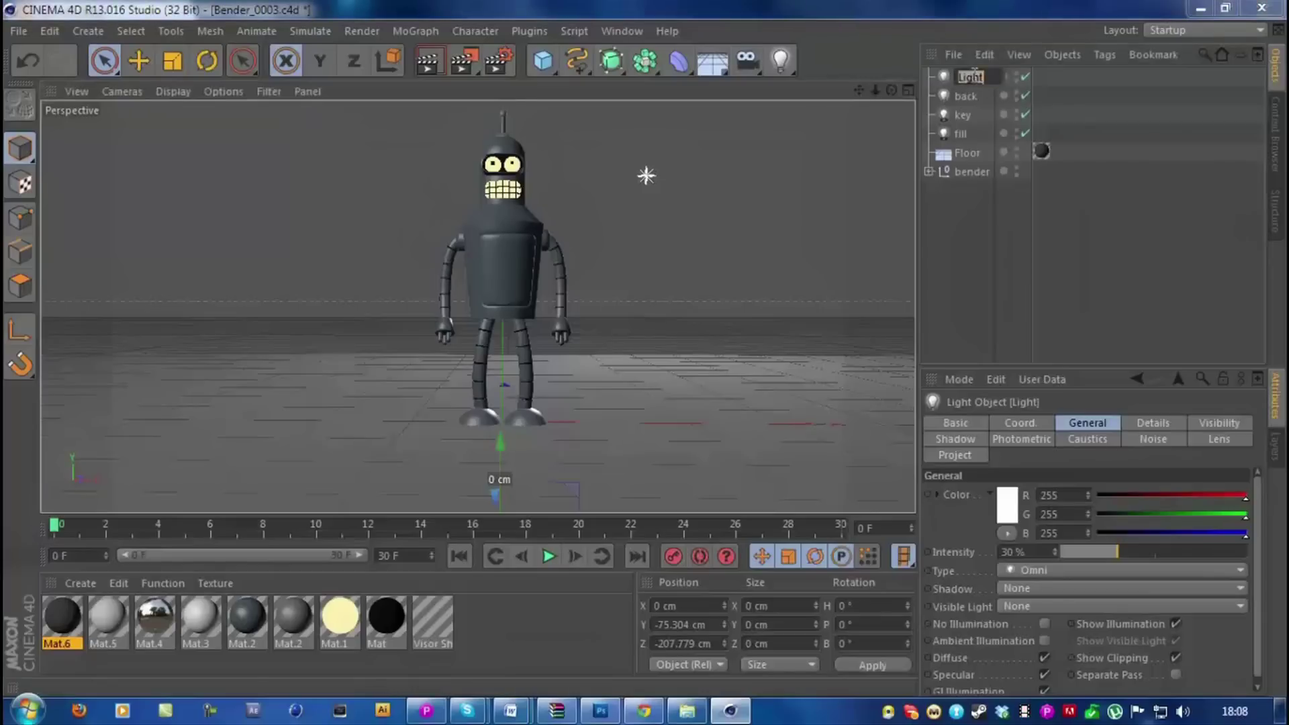
{"action": "type", "text": "bounce"}
{"action": "key", "text": "Return"}
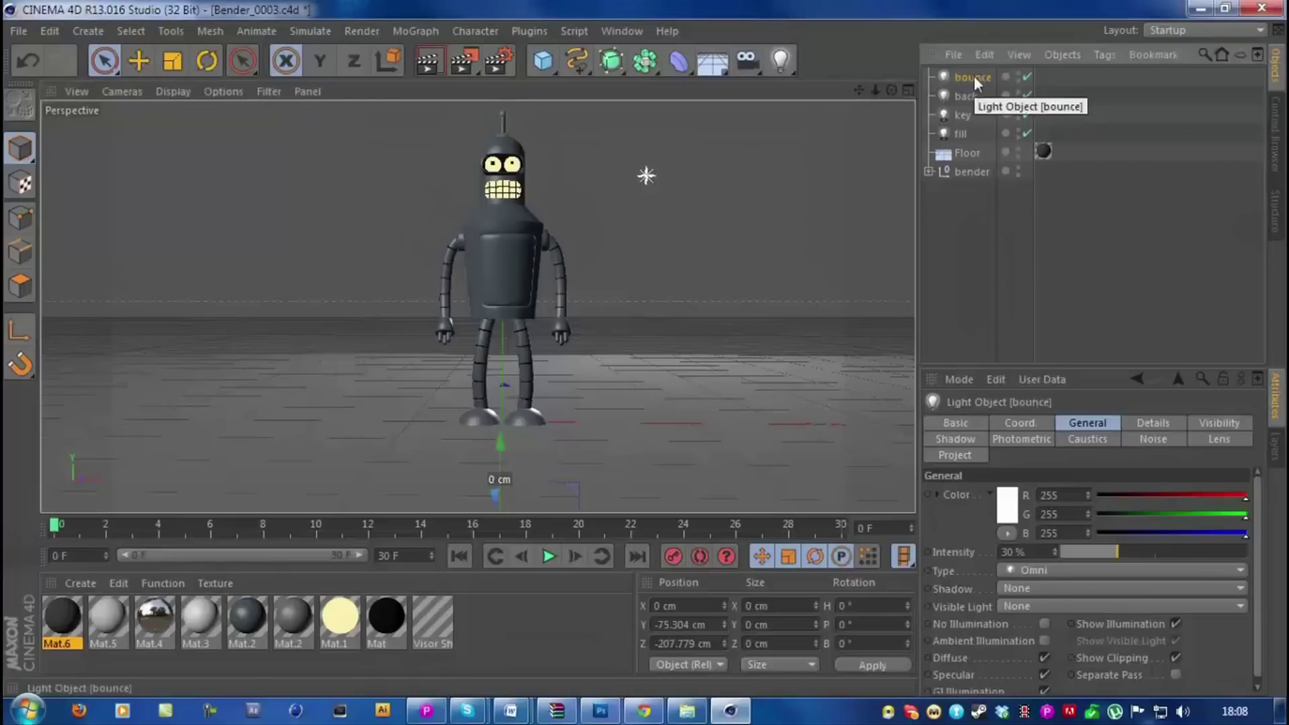
{"action": "left_click", "coordinate": [951, 198]}
{"action": "left_click_drag", "start_coordinate": [891, 90], "coordinate": [793, 149]}
{"action": "scroll", "coordinate": [838, 111], "scroll_direction": "down", "scroll_amount": 1}
{"action": "scroll", "coordinate": [746, 126], "scroll_direction": "down", "scroll_amount": 1}
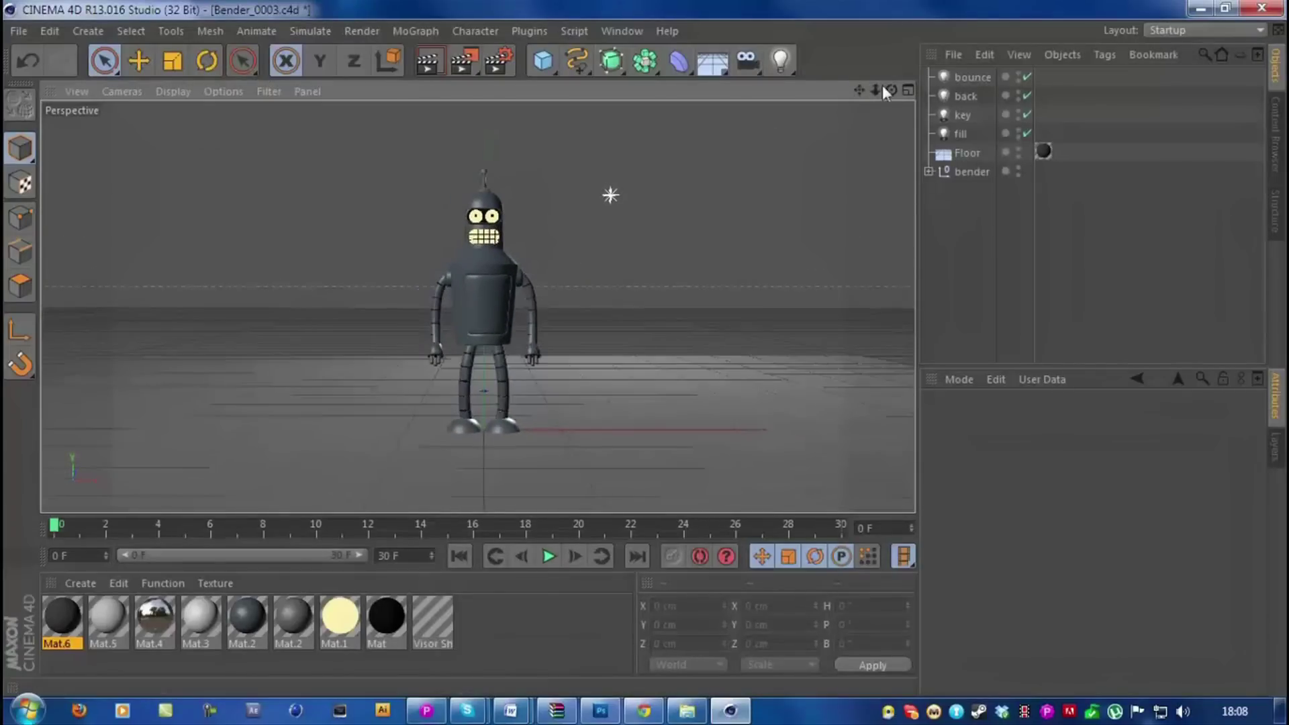
{"action": "mouse_move", "coordinate": [891, 91]}
{"action": "left_mouse_down"}
{"action": "mouse_move", "coordinate": [940, 101]}
{"action": "mouse_move", "coordinate": [891, 92]}
{"action": "mouse_move", "coordinate": [892, 104]}
{"action": "left_mouse_up"}
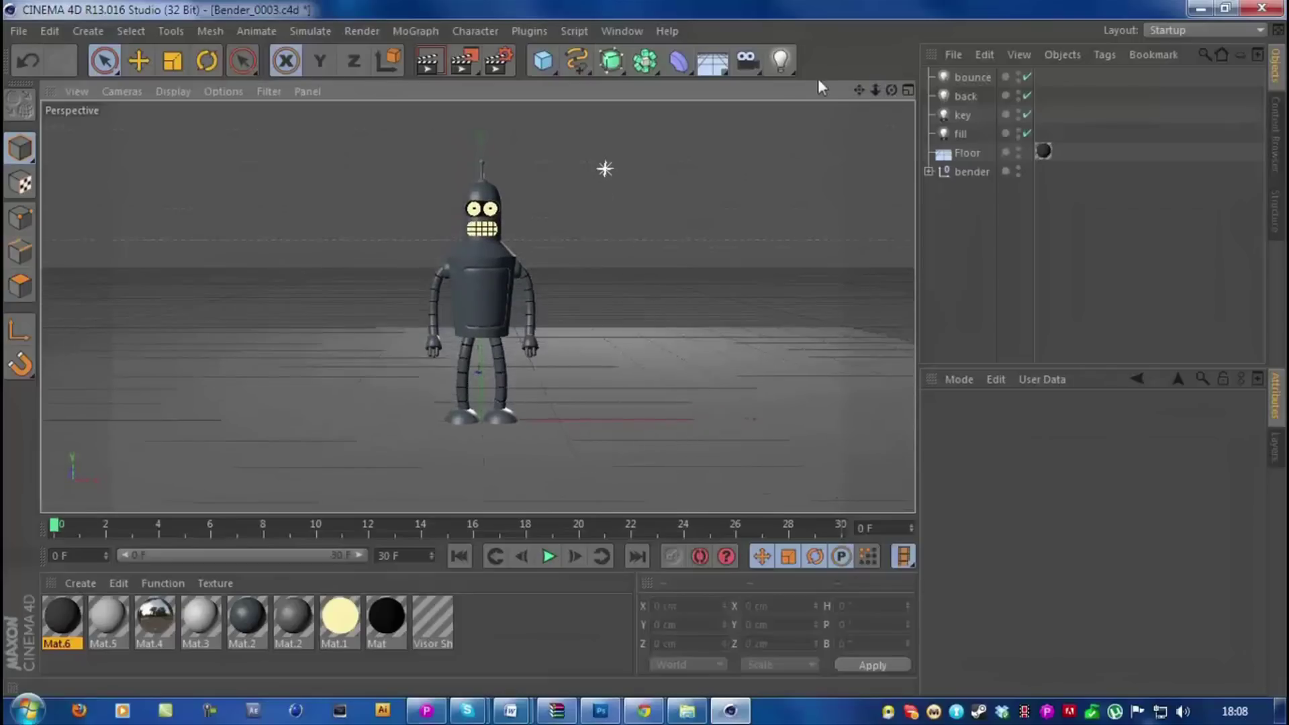
Step: Add an area light and stretch it wide around Bender
{"action": "left_click", "coordinate": [780, 62]}
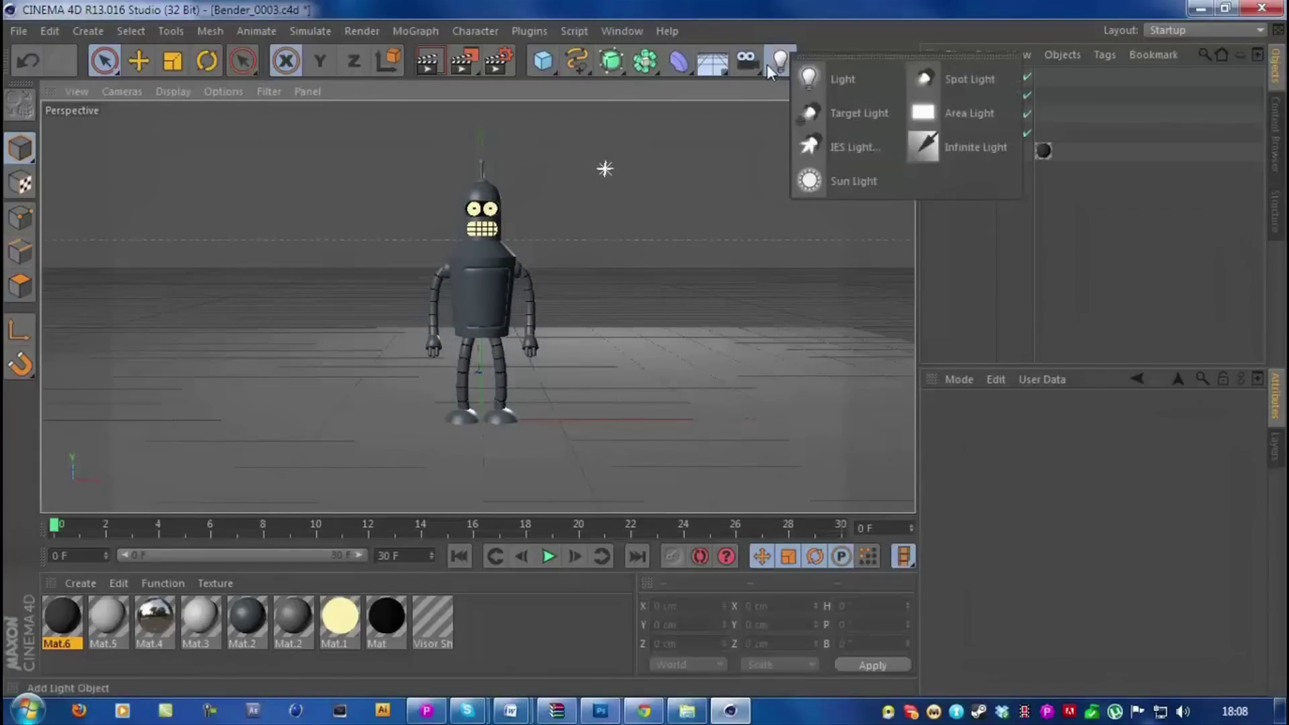
{"action": "left_click", "coordinate": [960, 111]}
{"action": "scroll", "coordinate": [521, 443], "scroll_direction": "down", "scroll_amount": 7}
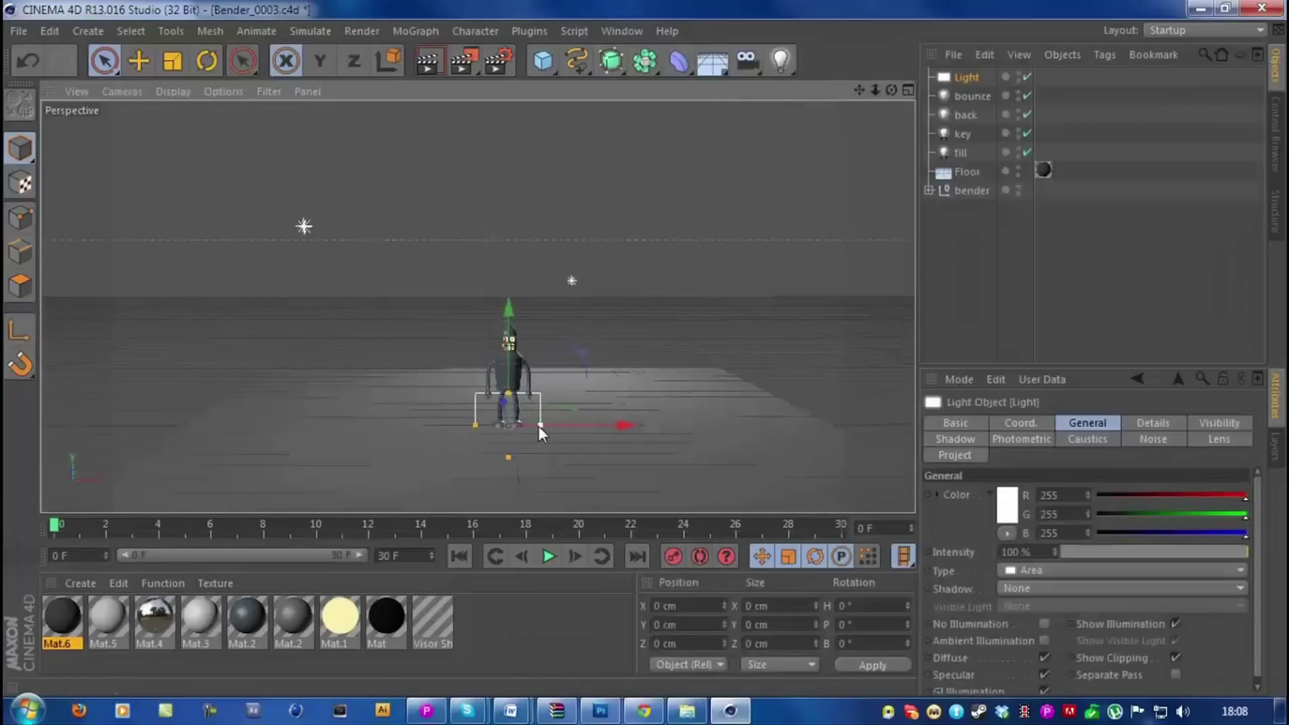
{"action": "left_click_drag", "start_coordinate": [541, 425], "coordinate": [699, 428]}
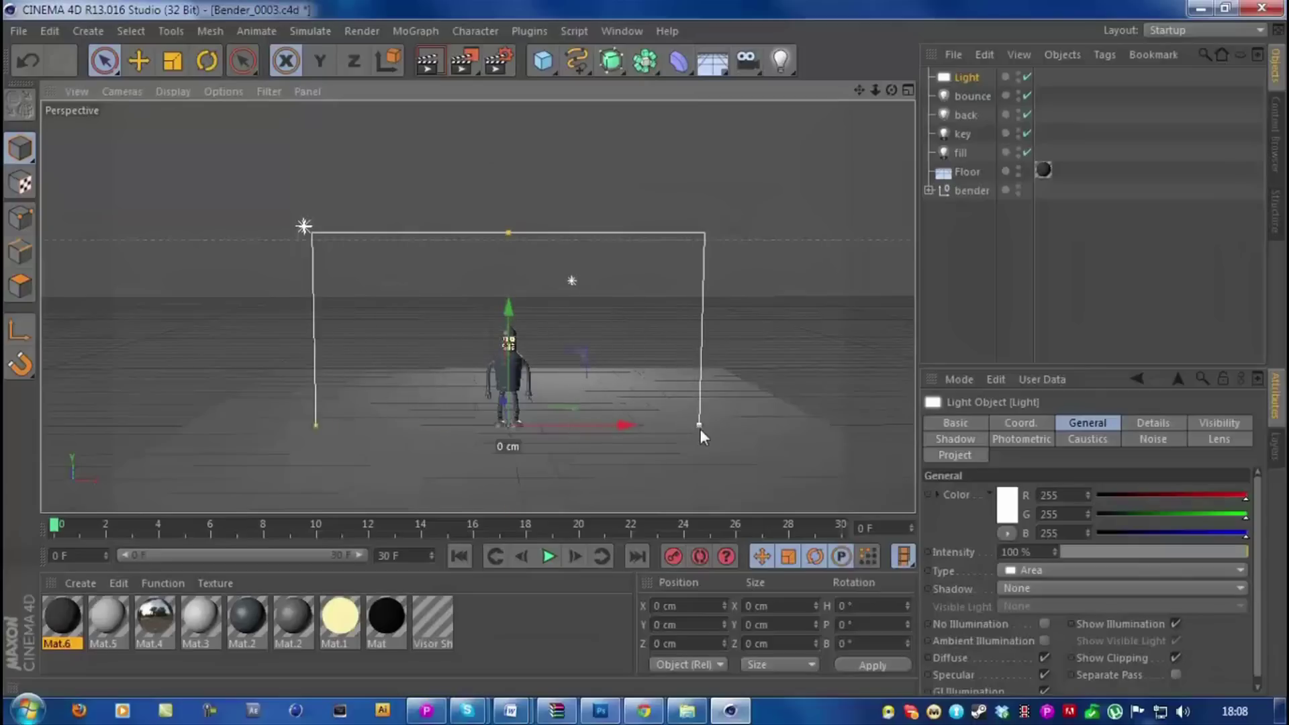
Step: Rotate the area light flat by setting its Rotation P to 90°
{"action": "left_click", "coordinate": [205, 64]}
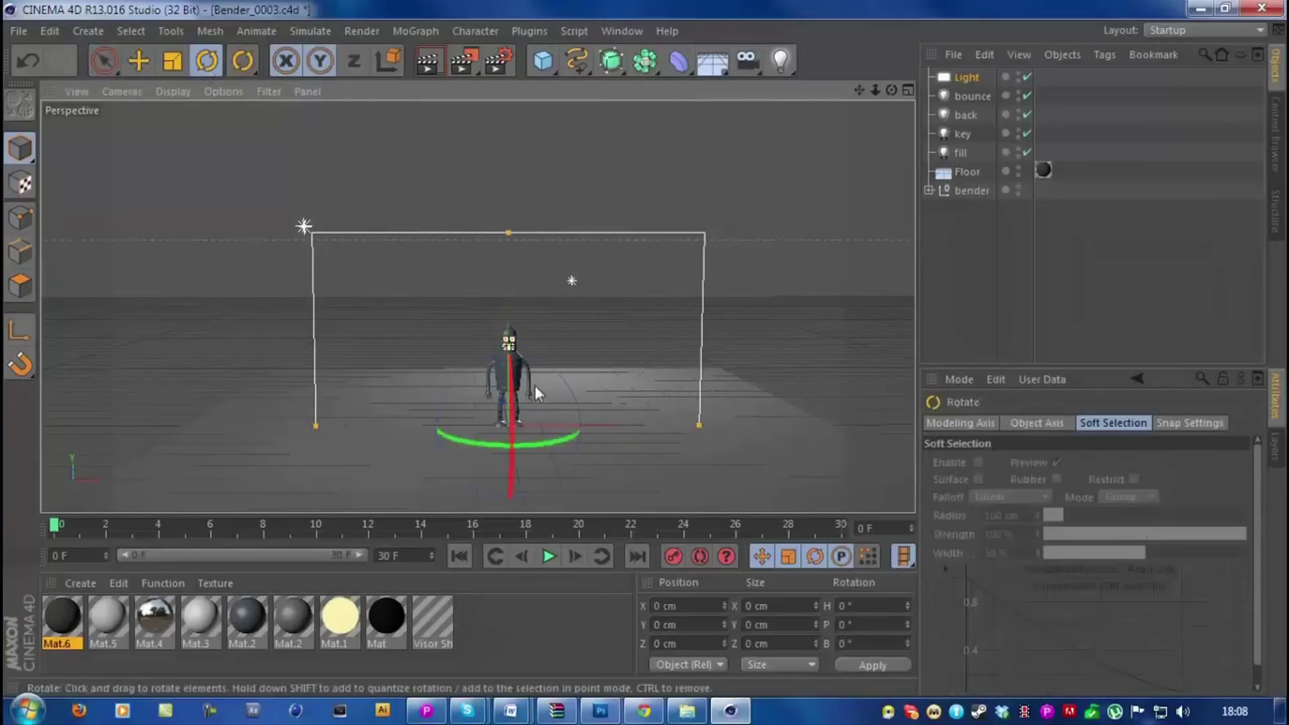
{"action": "left_click_drag", "start_coordinate": [507, 371], "coordinate": [508, 348]}
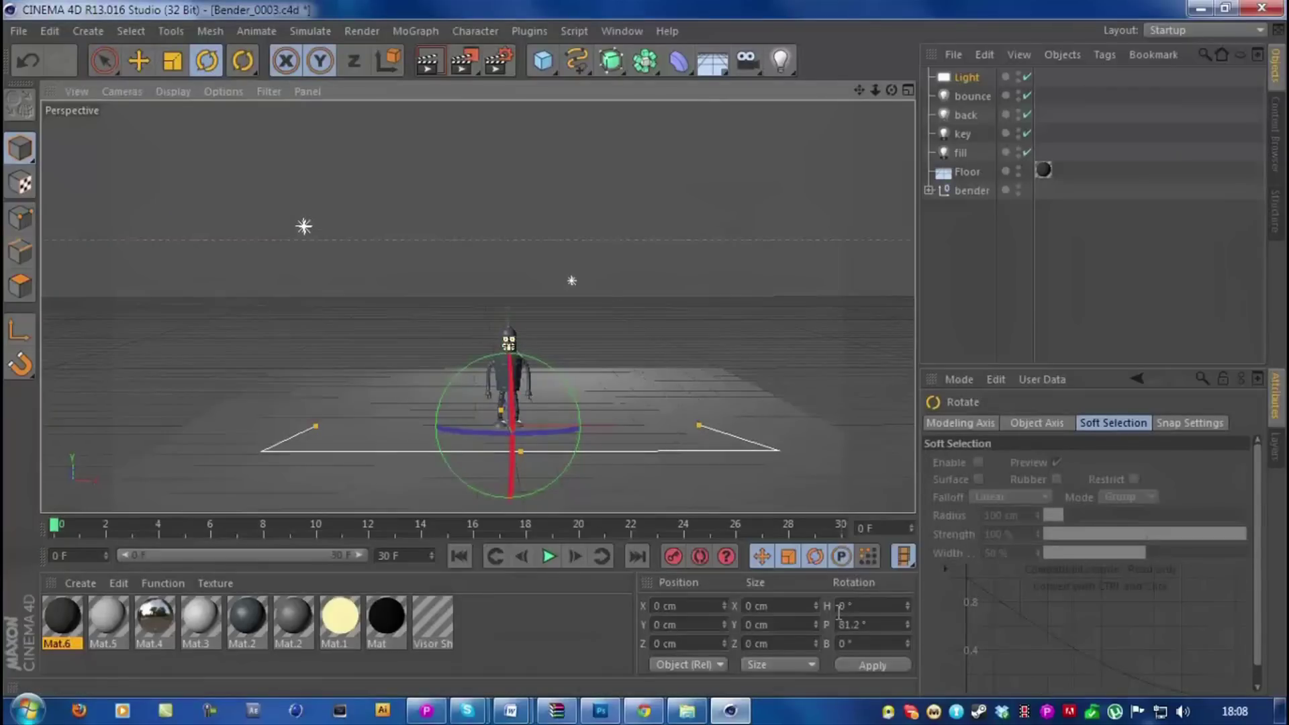
{"action": "left_click_drag", "start_coordinate": [882, 624], "coordinate": [751, 609]}
{"action": "type", "text": "90"}
{"action": "key", "text": "Return"}
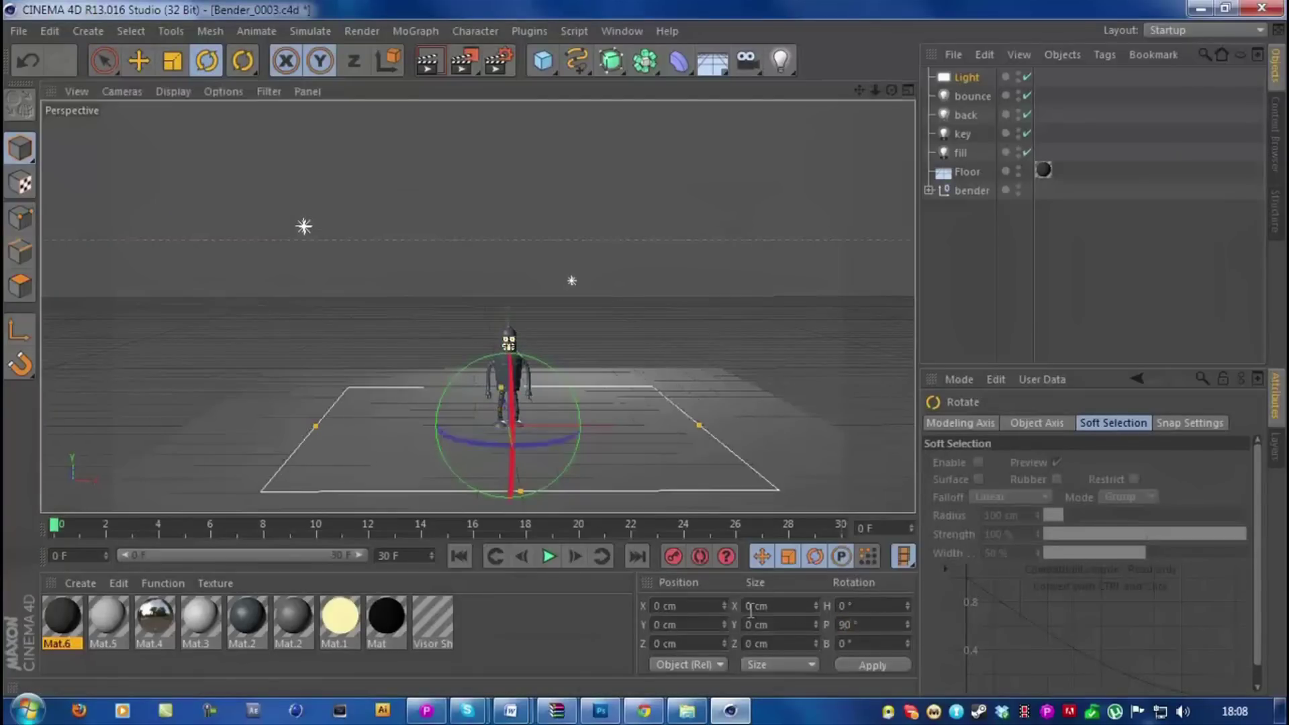
{"action": "left_click", "coordinate": [103, 61]}
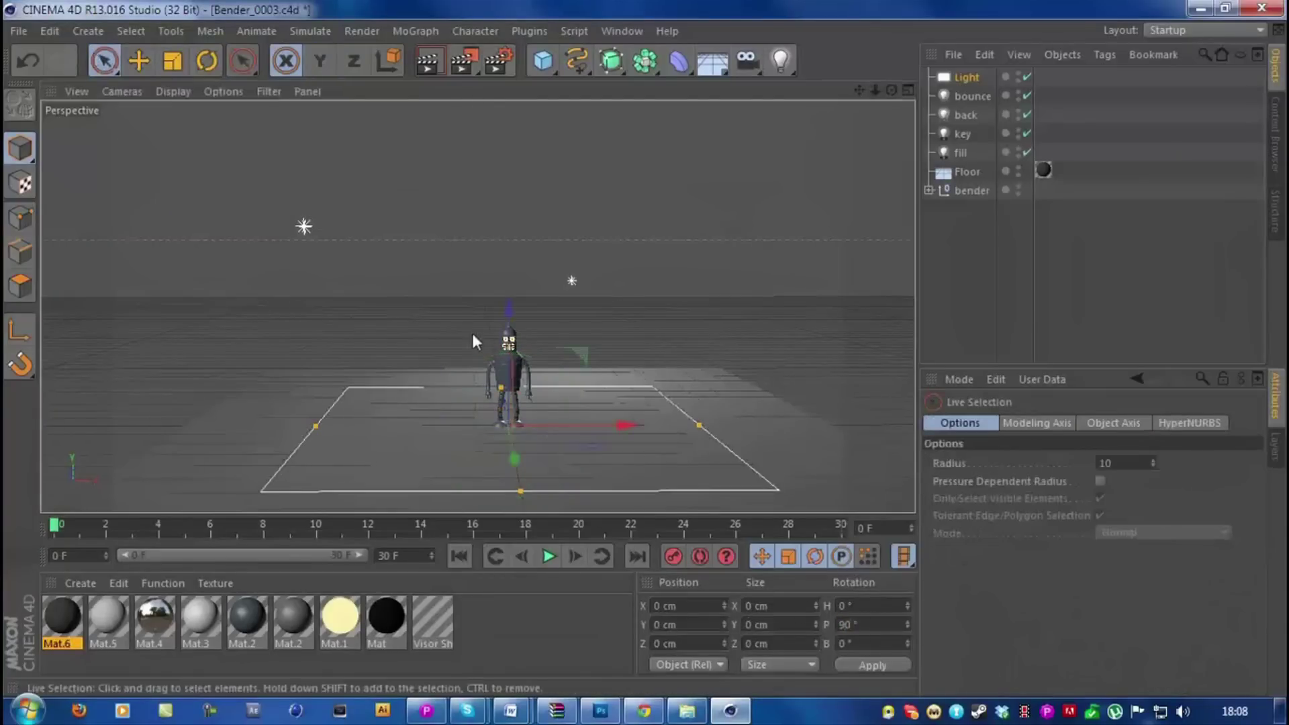
Step: Raise the area light above Bender and set its pitch to -90° so it faces down
{"action": "left_click_drag", "start_coordinate": [504, 312], "coordinate": [852, 128]}
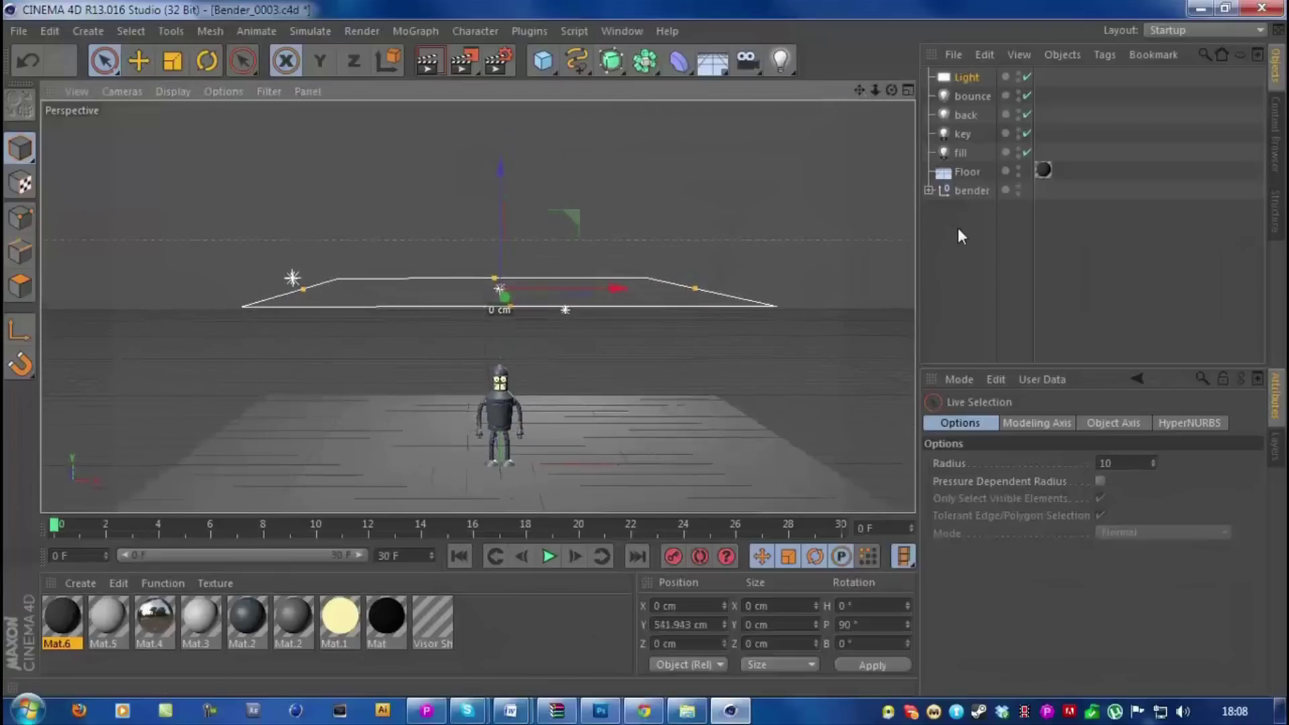
{"action": "left_click", "coordinate": [959, 230]}
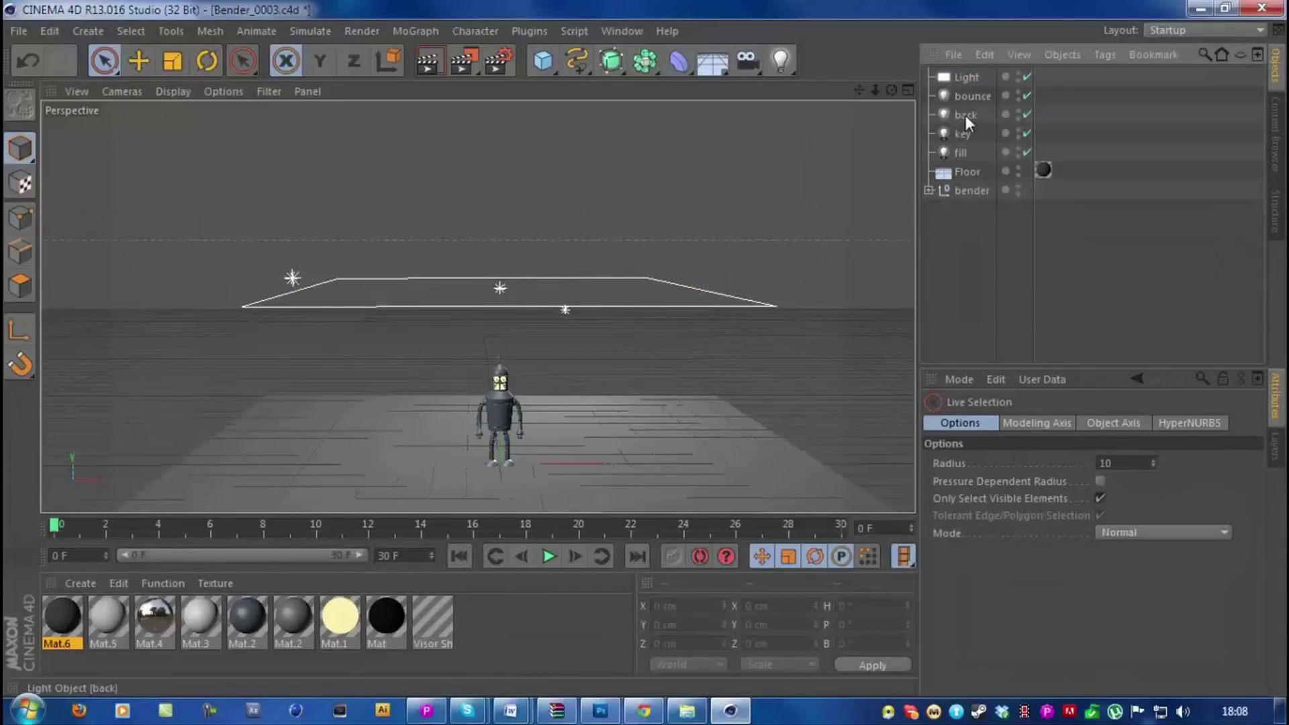
{"action": "left_click", "coordinate": [970, 96]}
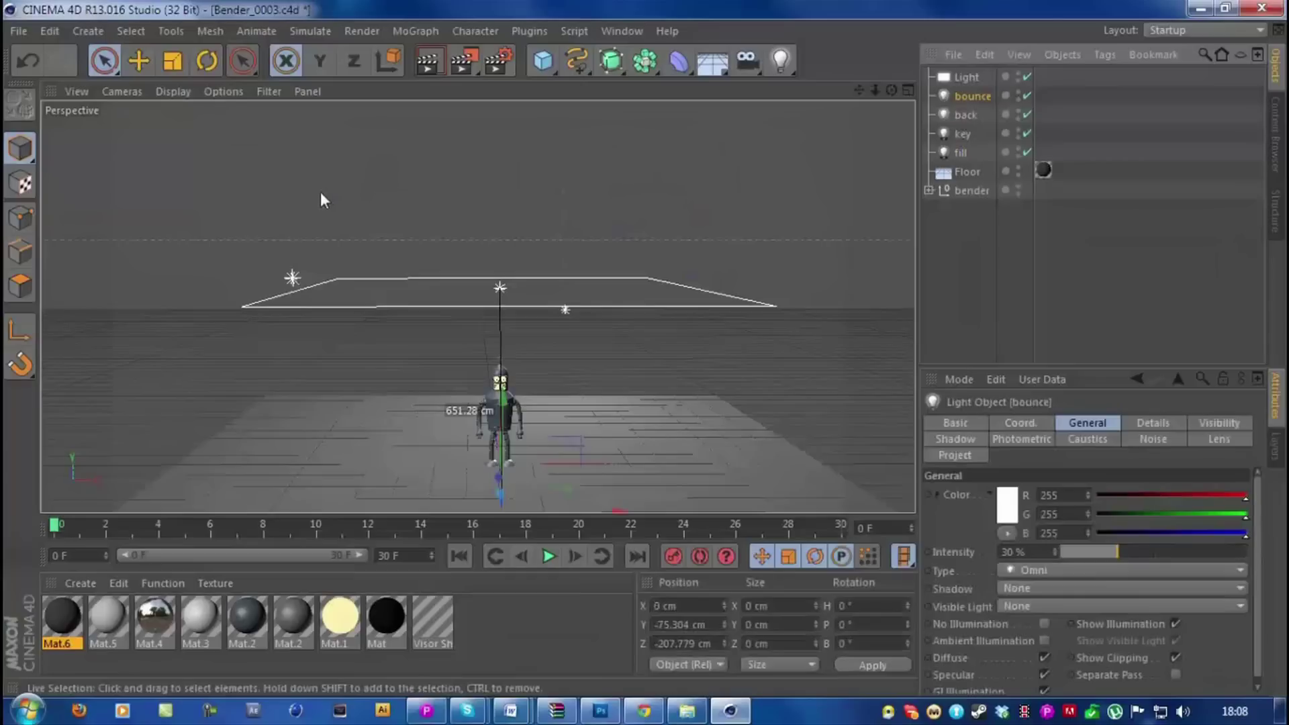
{"action": "left_click", "coordinate": [965, 77]}
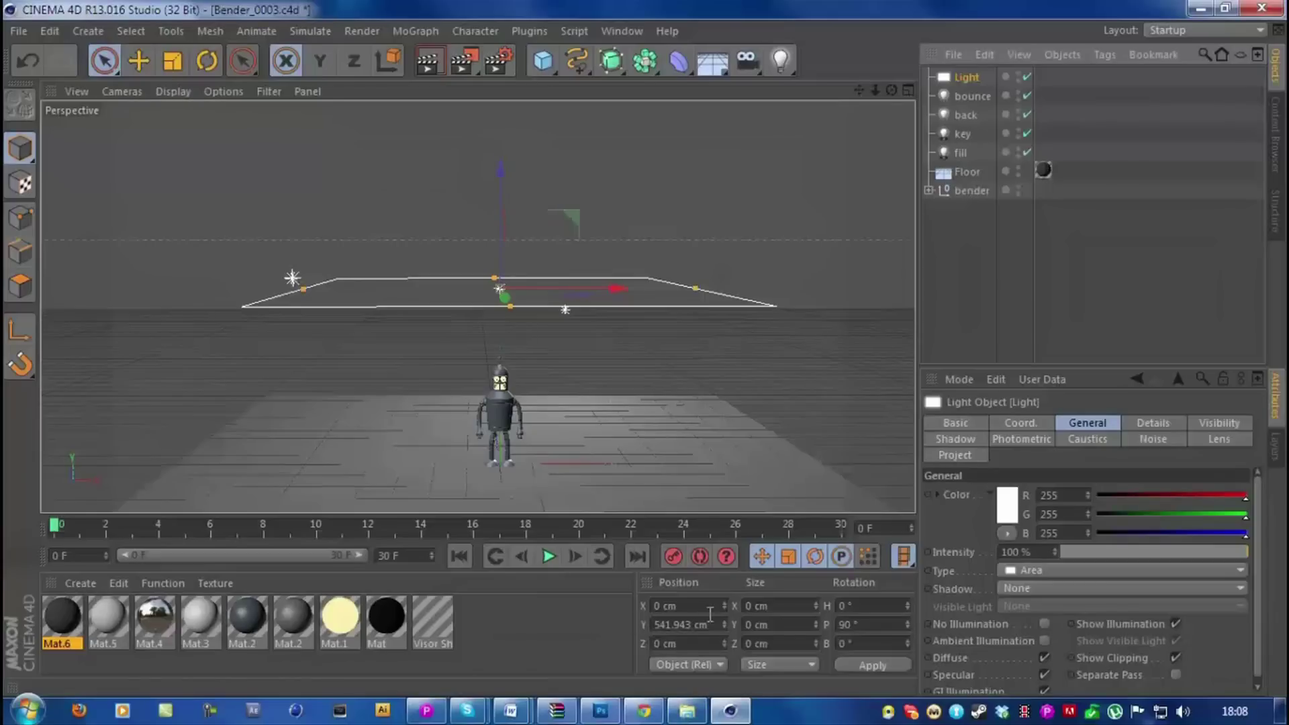
{"action": "left_click_drag", "start_coordinate": [872, 630], "coordinate": [699, 605]}
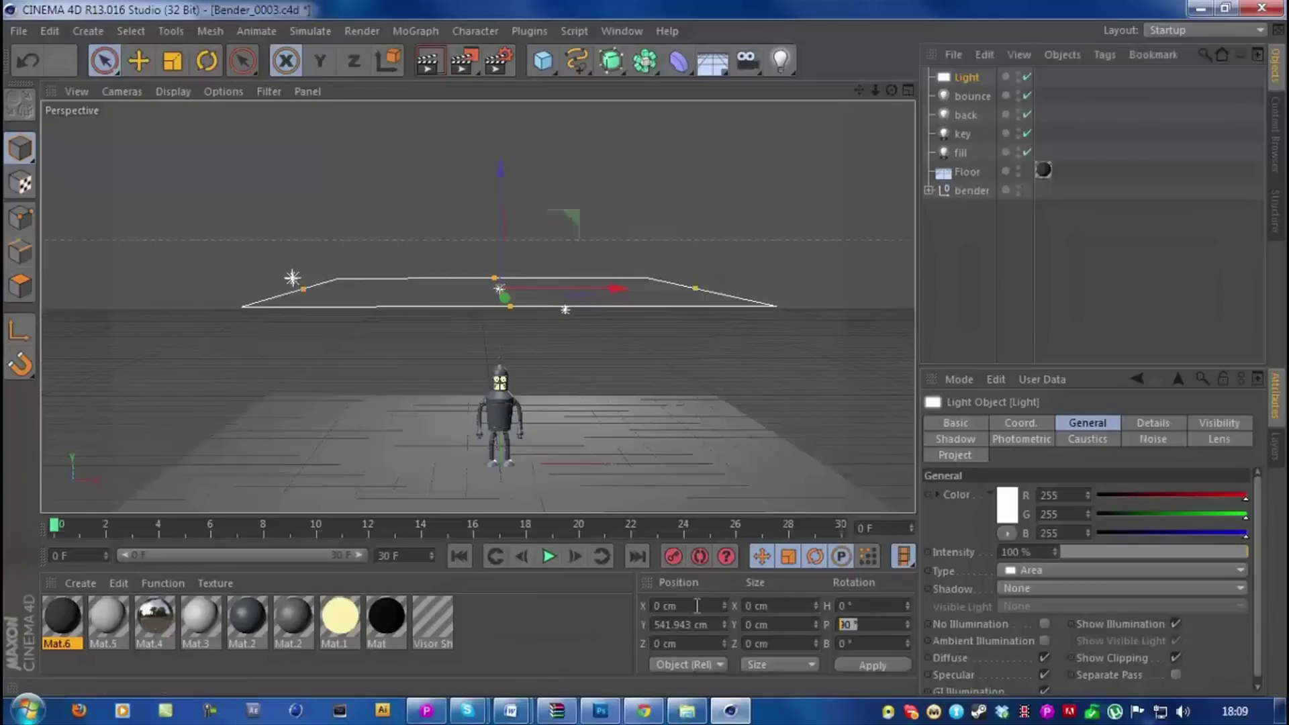
{"action": "type", "text": "-90"}
{"action": "key", "text": "Return"}
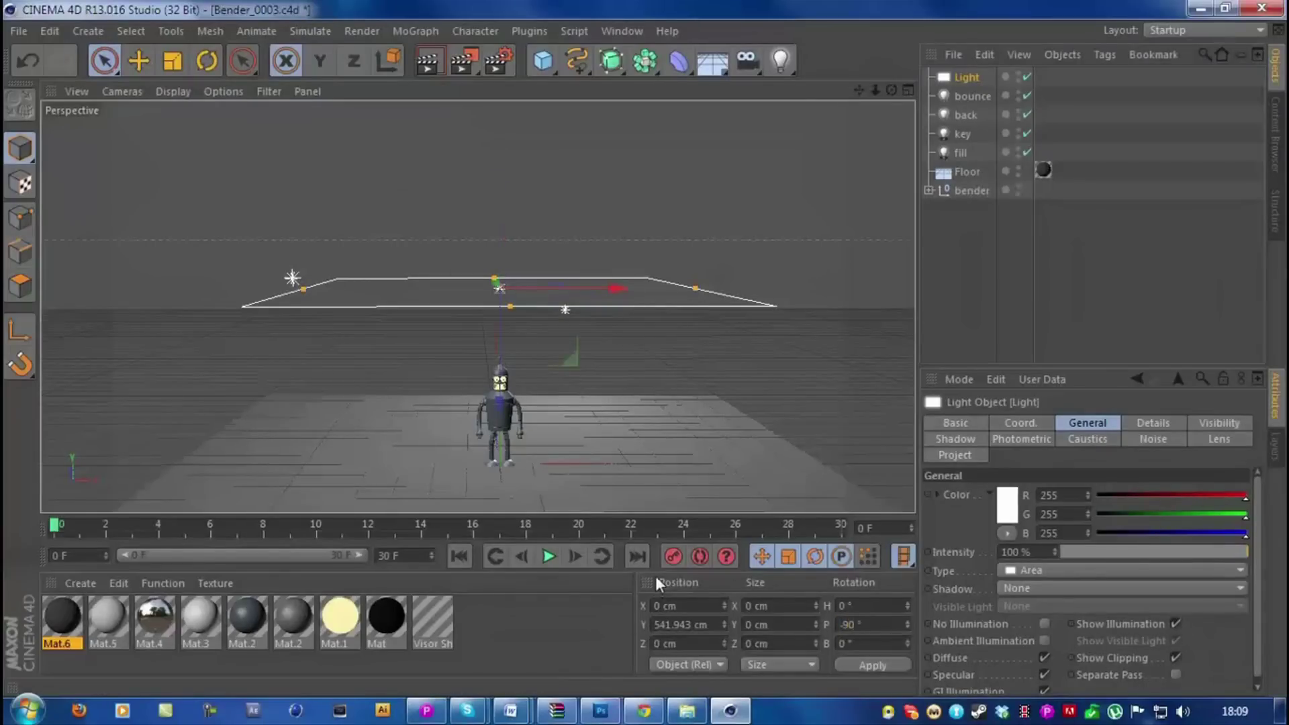
Step: Lift the area light to about 753.81 cm and rename it 'overal'
{"action": "left_click_drag", "start_coordinate": [501, 404], "coordinate": [495, 270]}
{"action": "left_click", "coordinate": [981, 204]}
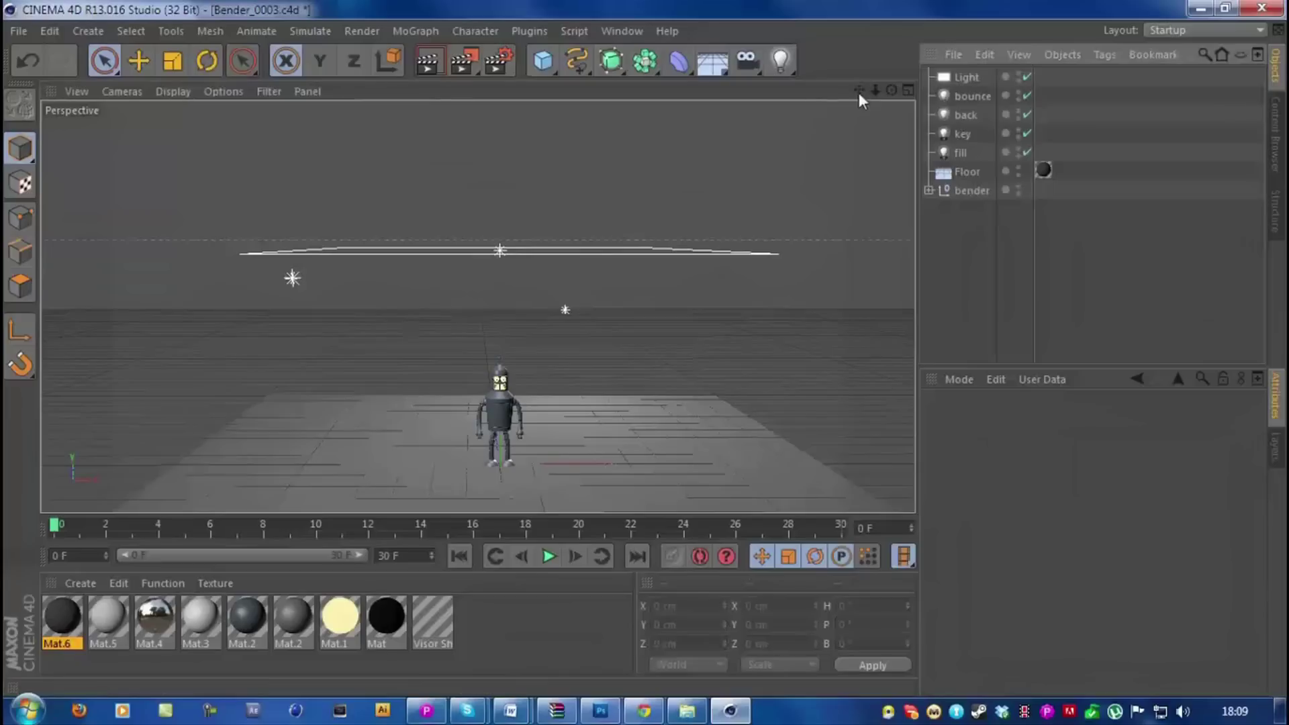
{"action": "left_click", "coordinate": [961, 76]}
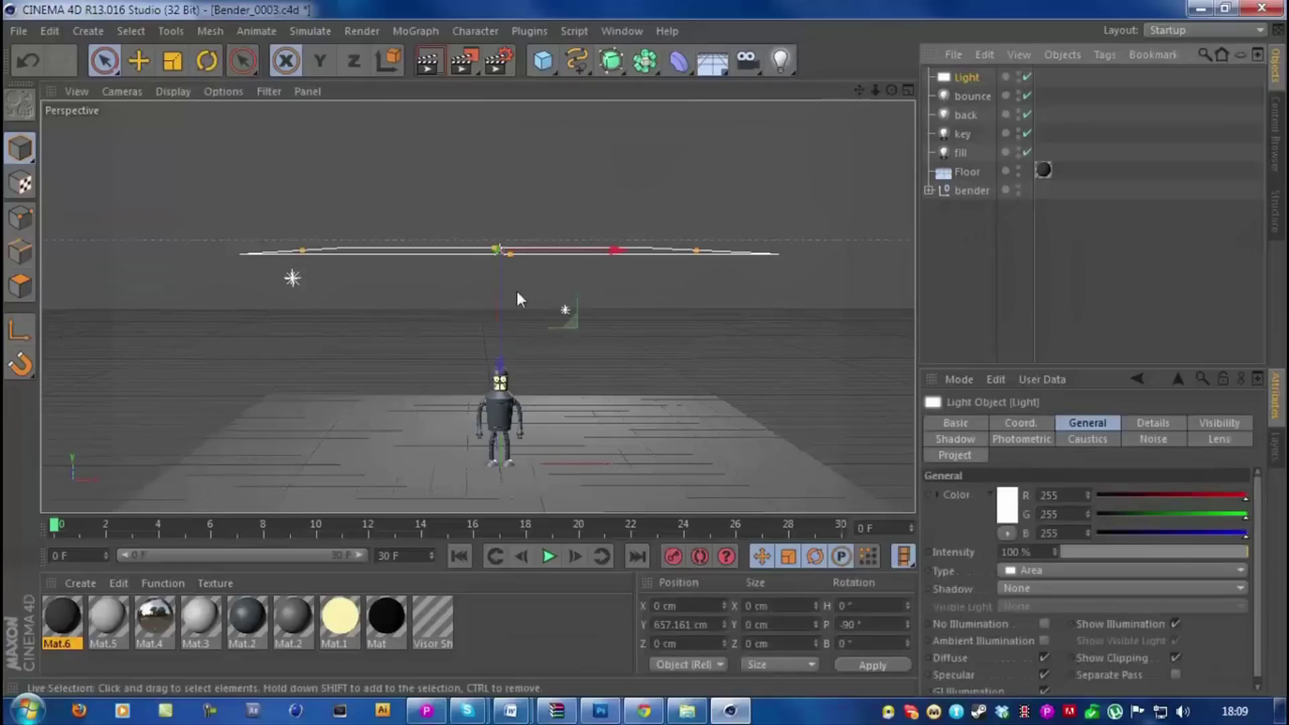
{"action": "left_click_drag", "start_coordinate": [498, 290], "coordinate": [499, 266]}
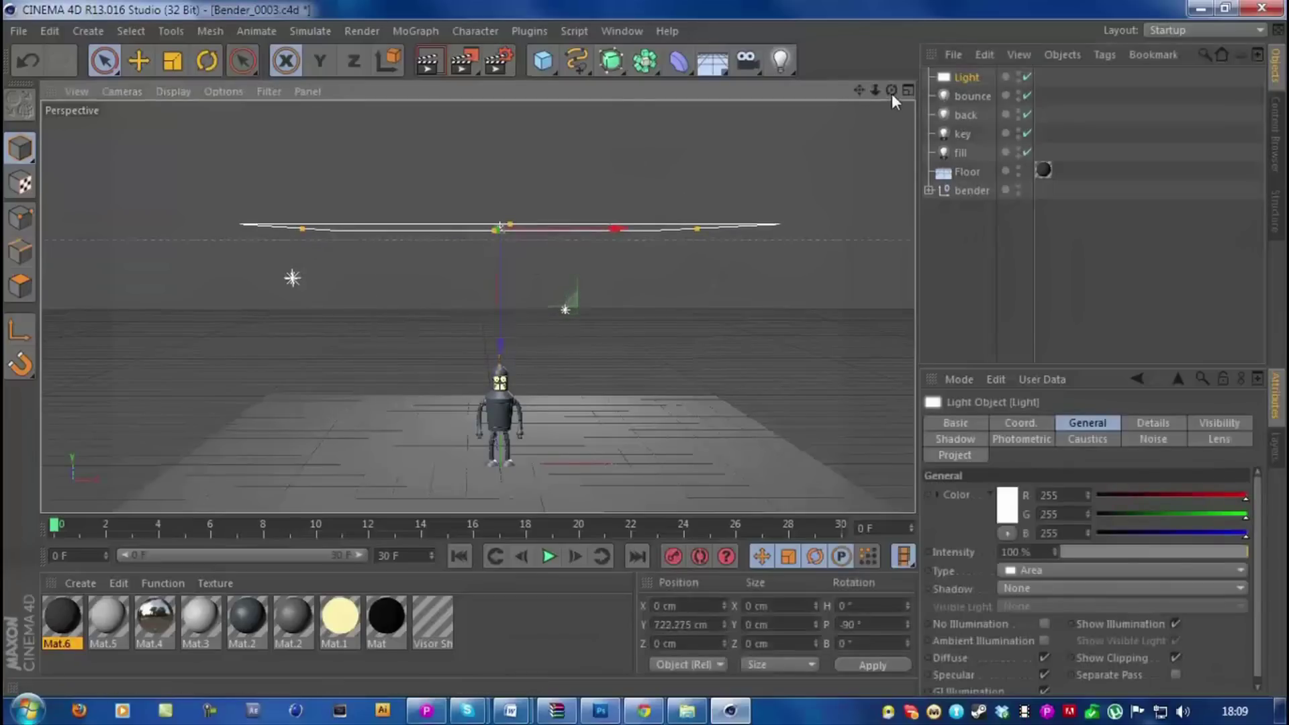
{"action": "mouse_move", "coordinate": [891, 91]}
{"action": "left_mouse_down"}
{"action": "mouse_move", "coordinate": [893, 118]}
{"action": "mouse_move", "coordinate": [892, 92]}
{"action": "left_mouse_up"}
{"action": "mouse_move", "coordinate": [500, 338]}
{"action": "left_mouse_down"}
{"action": "mouse_move", "coordinate": [501, 313]}
{"action": "mouse_move", "coordinate": [501, 326]}
{"action": "left_mouse_up"}
{"action": "double_click", "coordinate": [972, 79]}
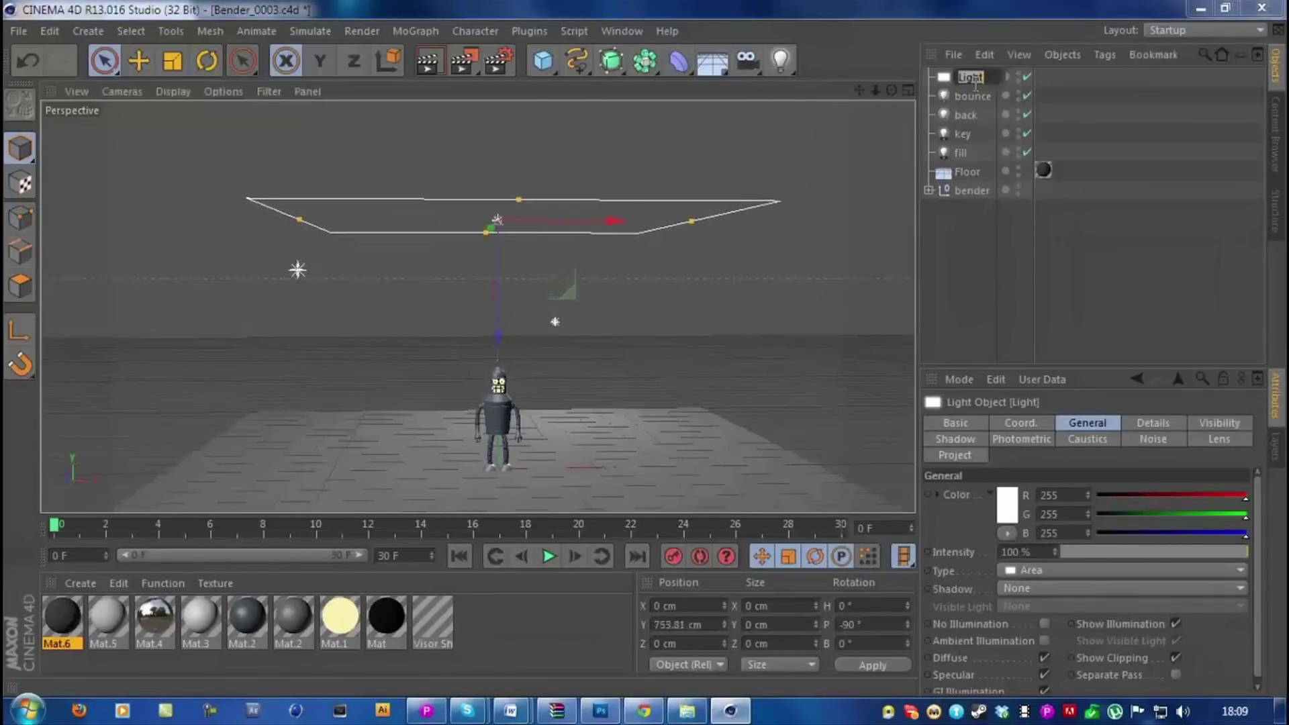
{"action": "type", "text": "overal"}
{"action": "key", "text": "Return"}
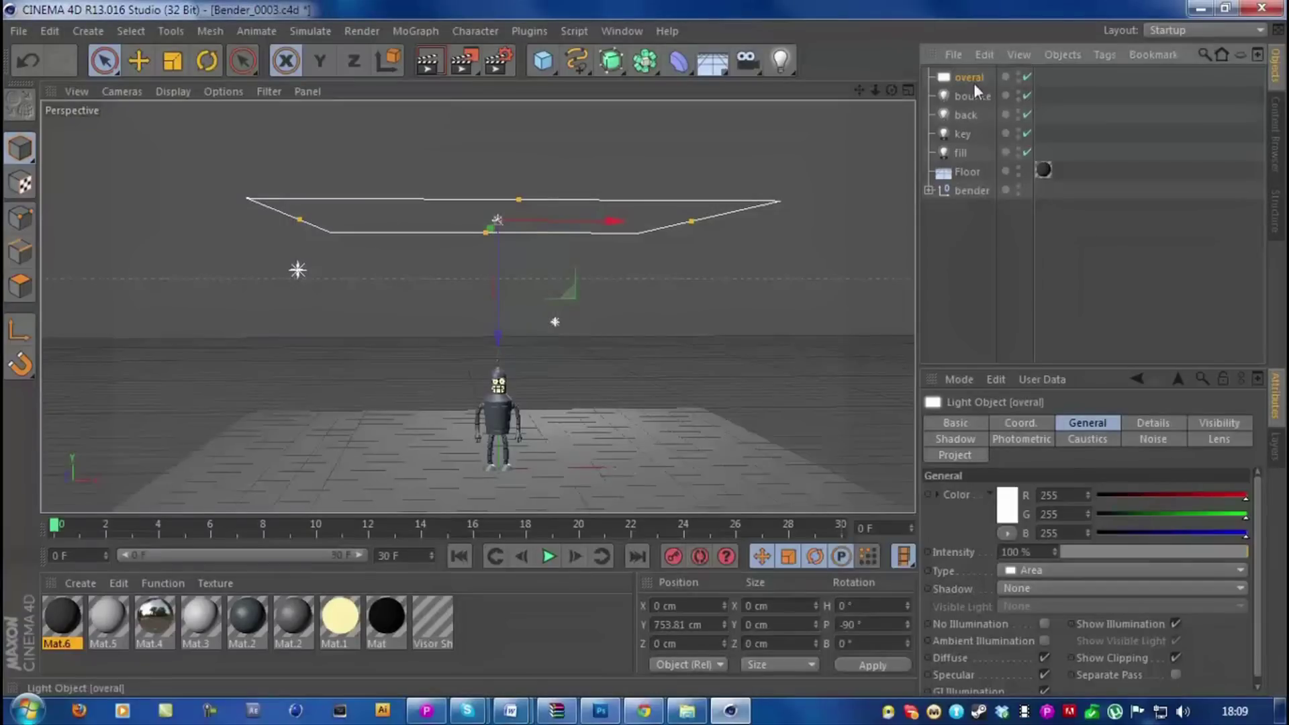
Step: Frame Bender in the view and set the overal light's intensity to 50%
{"action": "left_click", "coordinate": [842, 210]}
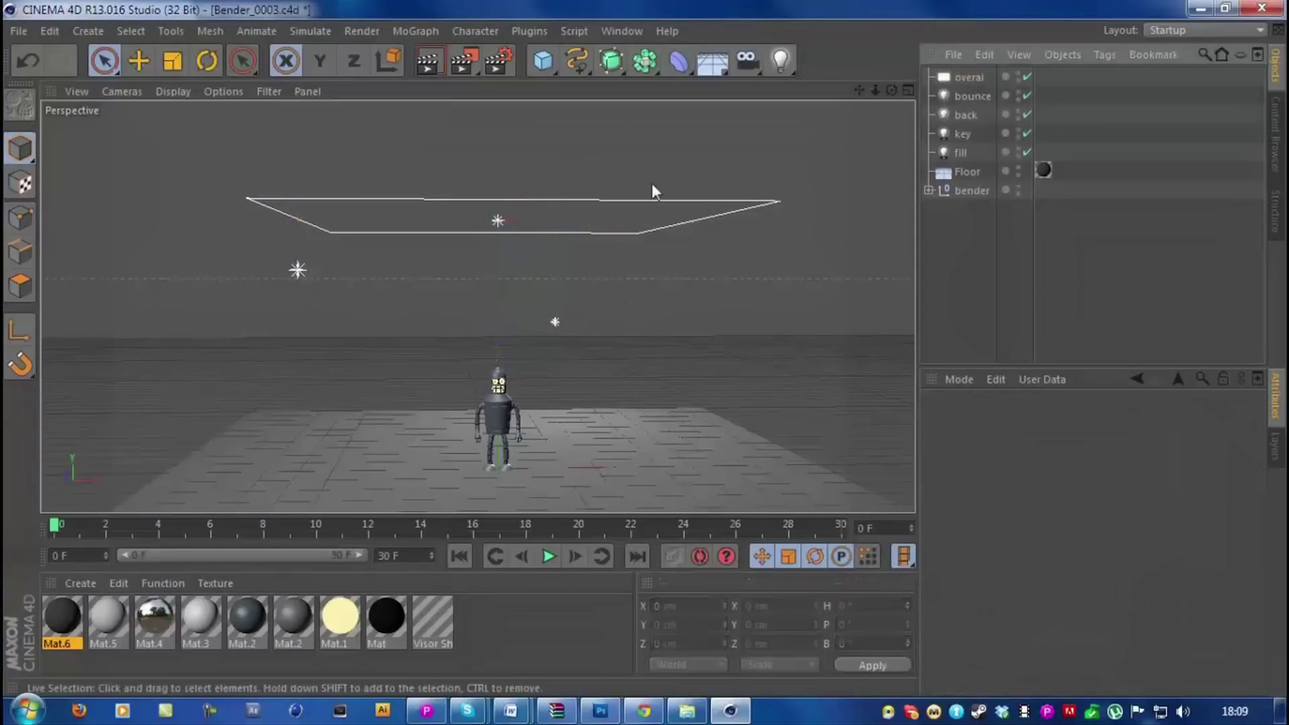
{"action": "right_click_drag", "start_coordinate": [669, 153], "coordinate": [846, 125], "text": "alt"}
{"action": "left_click_drag", "start_coordinate": [862, 88], "coordinate": [877, 20]}
{"action": "scroll", "coordinate": [714, 148], "scroll_direction": "up", "scroll_amount": 2}
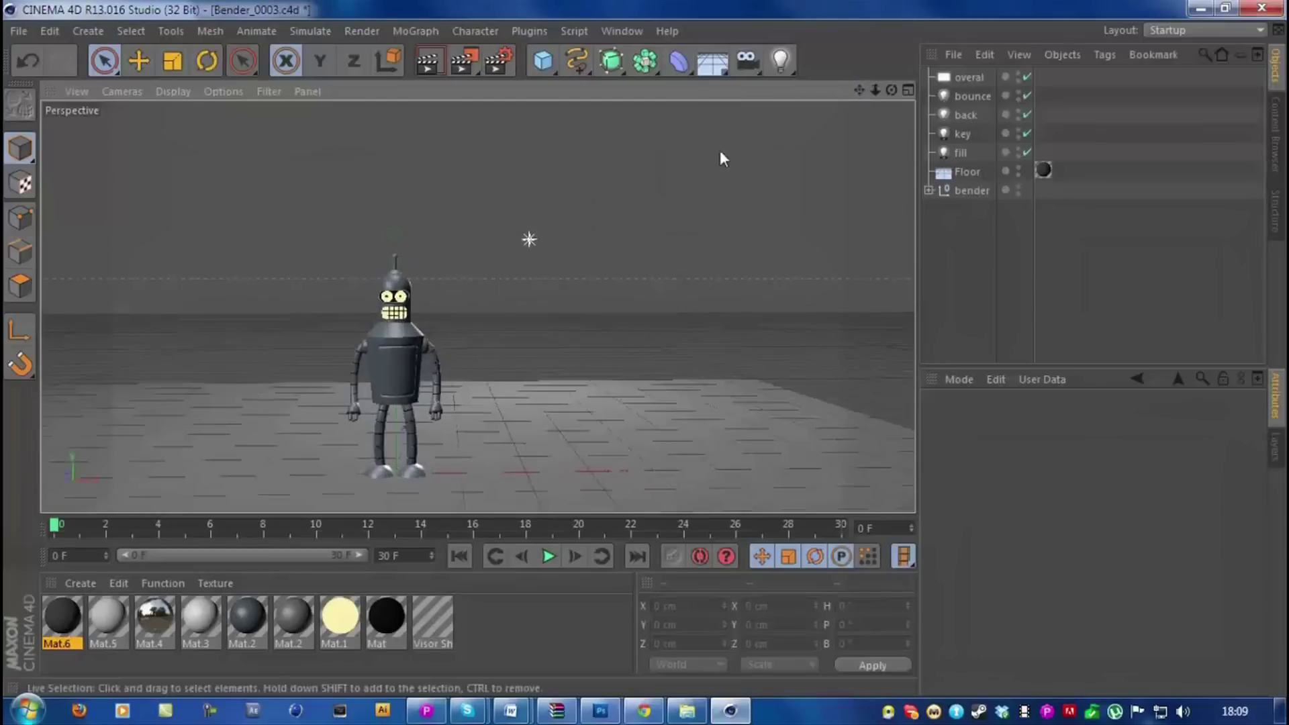
{"action": "left_click_drag", "start_coordinate": [861, 90], "coordinate": [913, 44]}
{"action": "left_click_drag", "start_coordinate": [478, 307], "coordinate": [481, 306]}
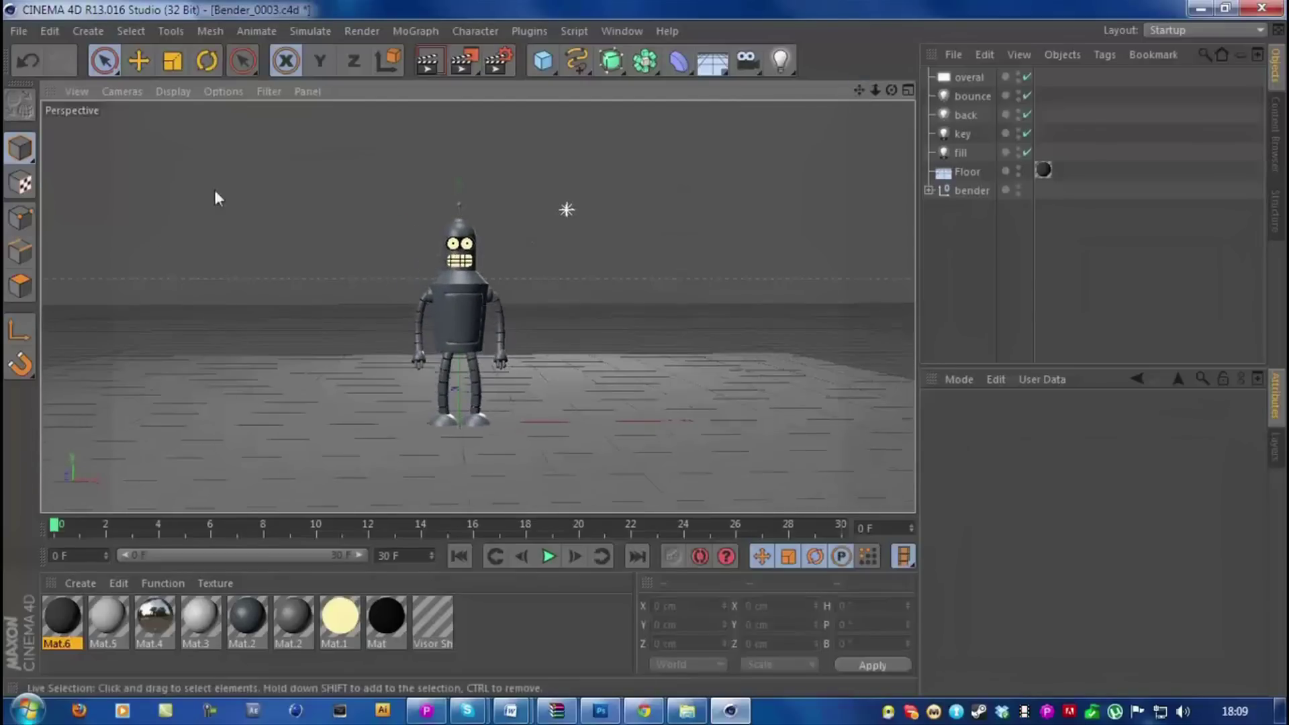
{"action": "left_click", "coordinate": [982, 79]}
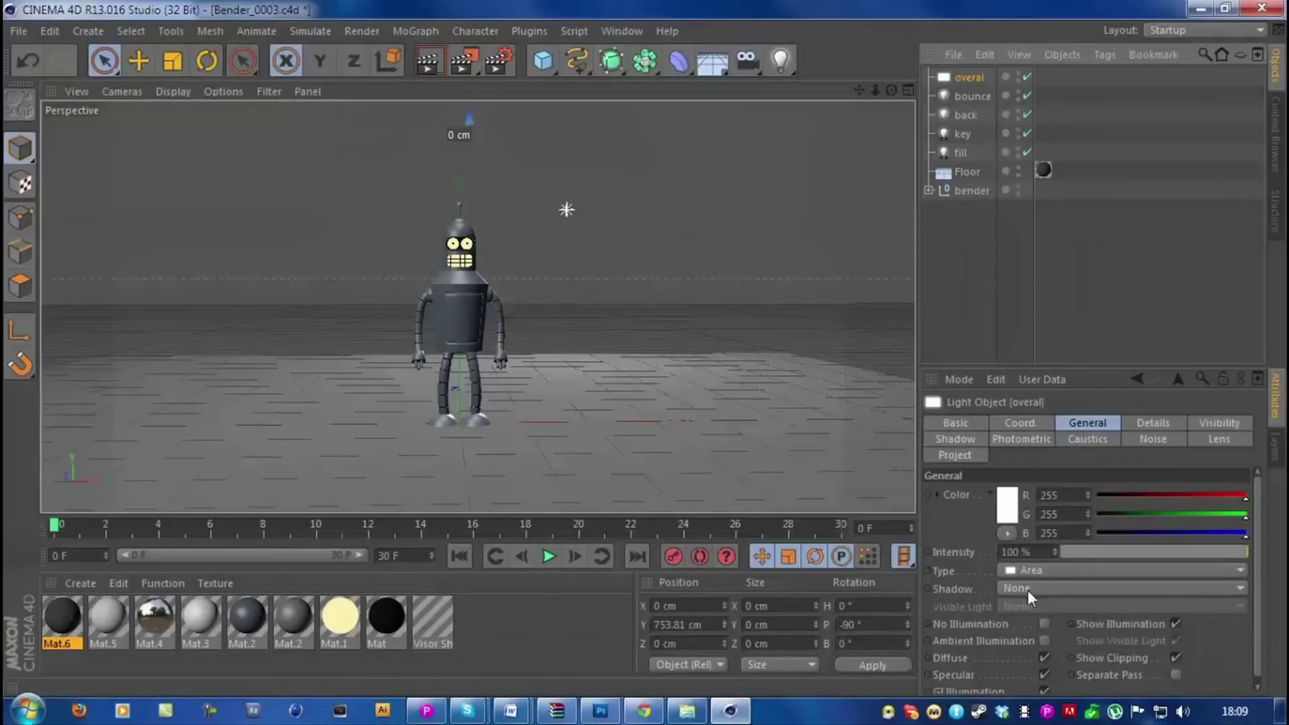
{"action": "left_click", "coordinate": [1024, 551]}
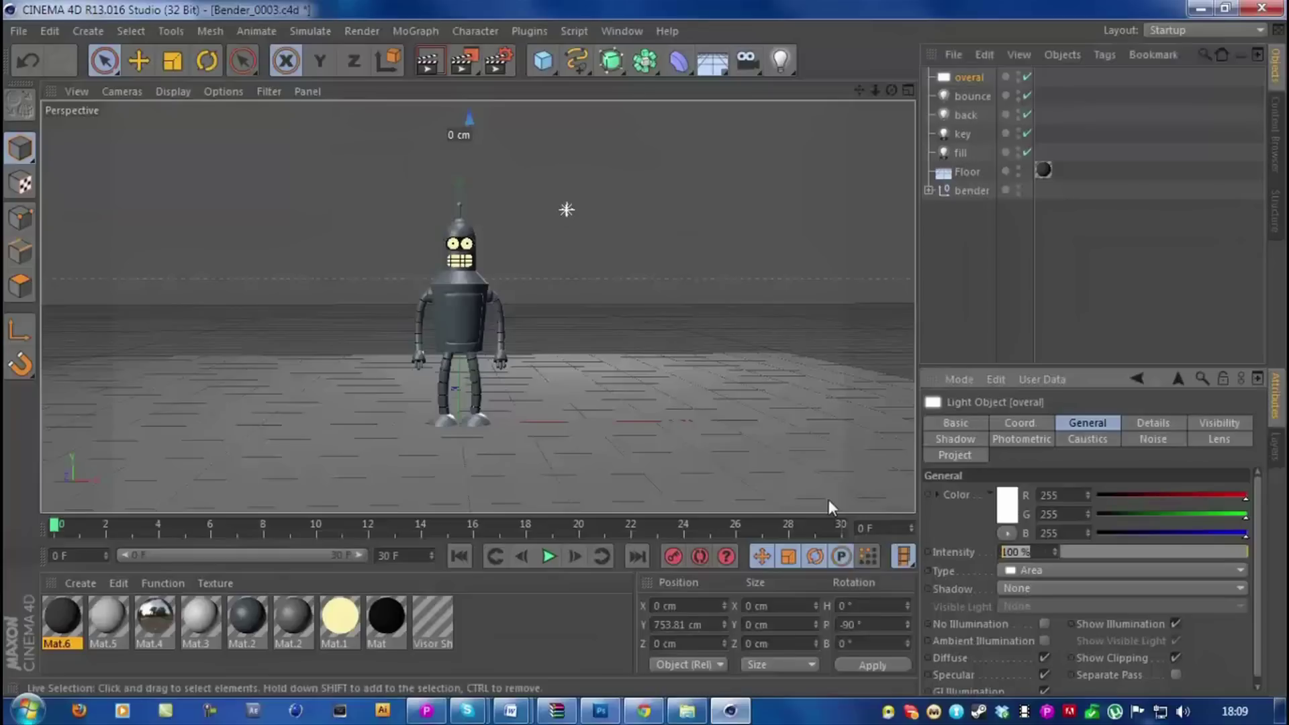
{"action": "type", "text": "50"}
{"action": "key", "text": "Return"}
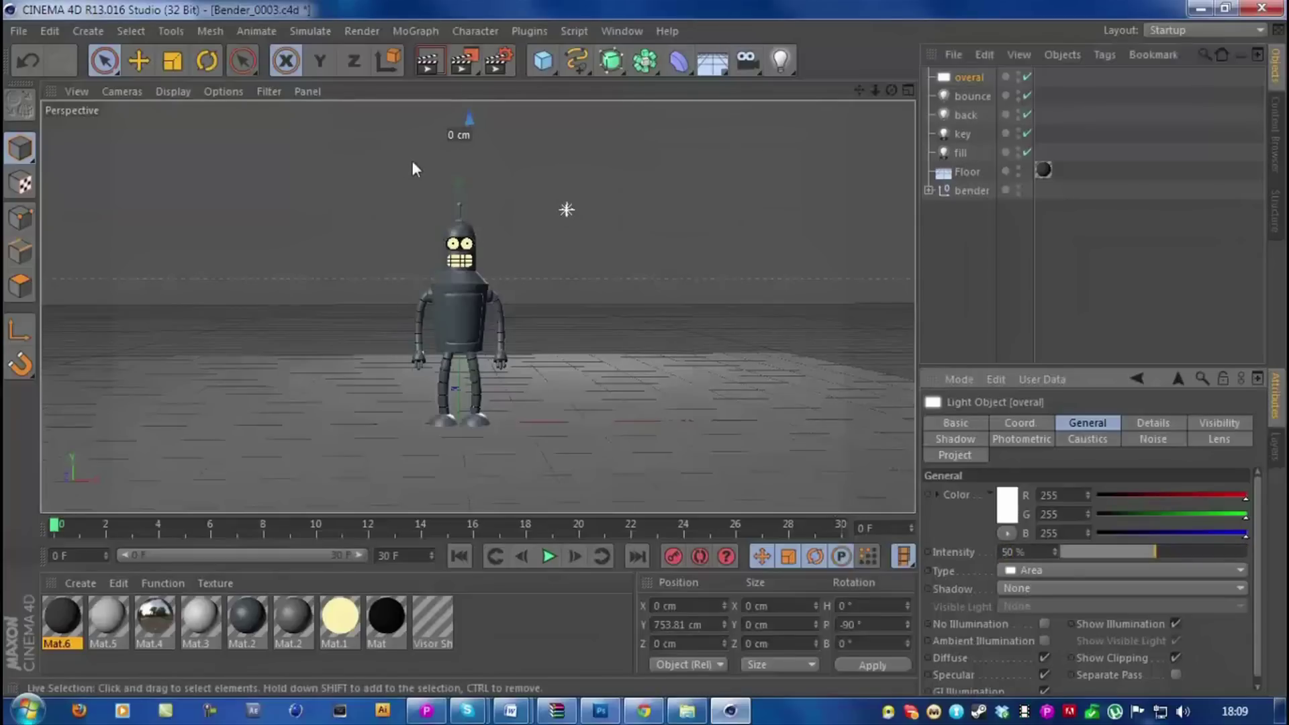
Step: Recentre the view on Bender and render a preview of the lighting
{"action": "scroll", "coordinate": [413, 161], "scroll_direction": "up", "scroll_amount": 1}
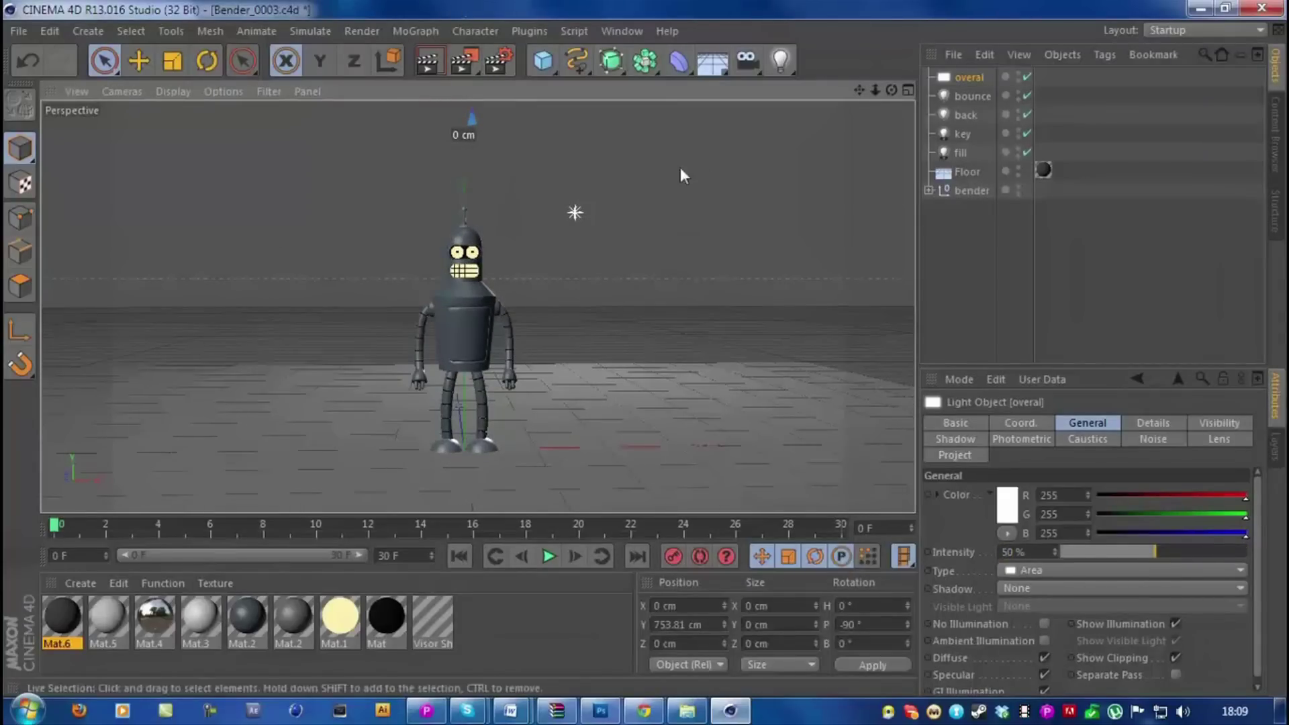
{"action": "left_click", "coordinate": [1007, 209]}
{"action": "left_click_drag", "start_coordinate": [859, 90], "coordinate": [853, 70]}
{"action": "scroll", "coordinate": [532, 130], "scroll_direction": "up", "scroll_amount": 1}
{"action": "left_click", "coordinate": [437, 58]}
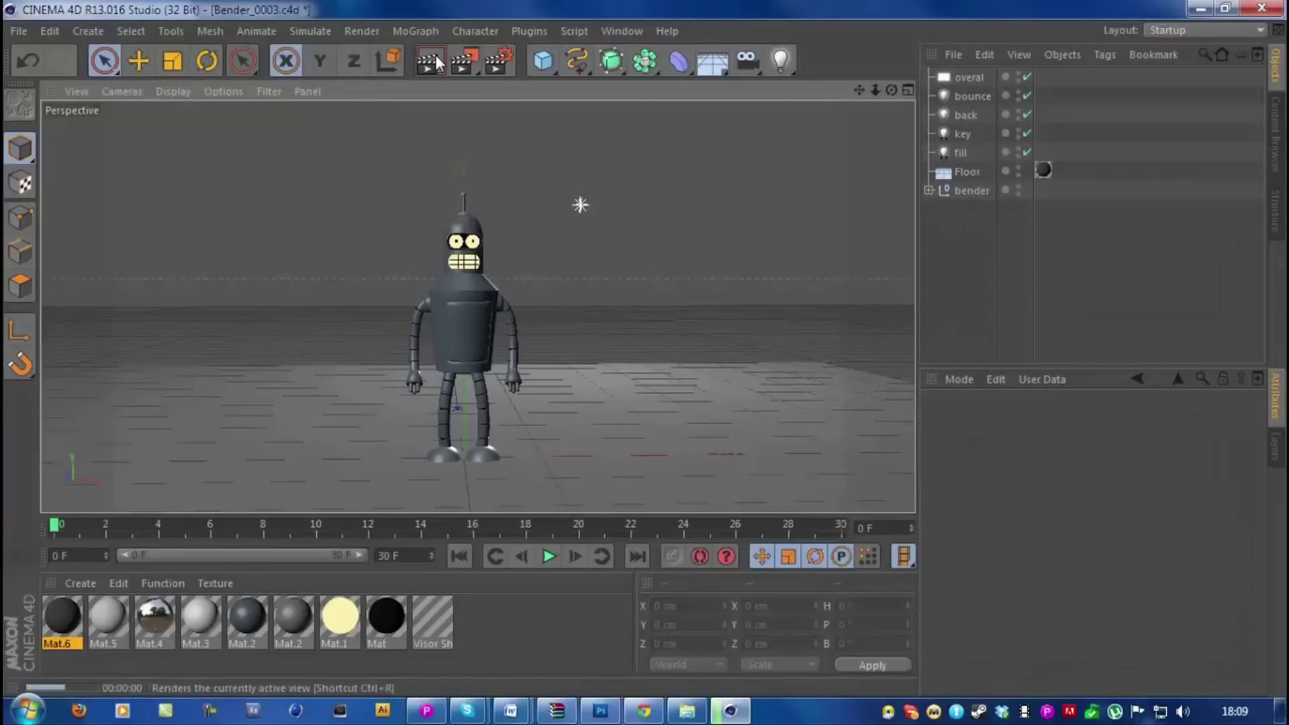
Step: Set all five lights' shadow type to Shadow Maps (Soft)
{"action": "left_click", "coordinate": [435, 59]}
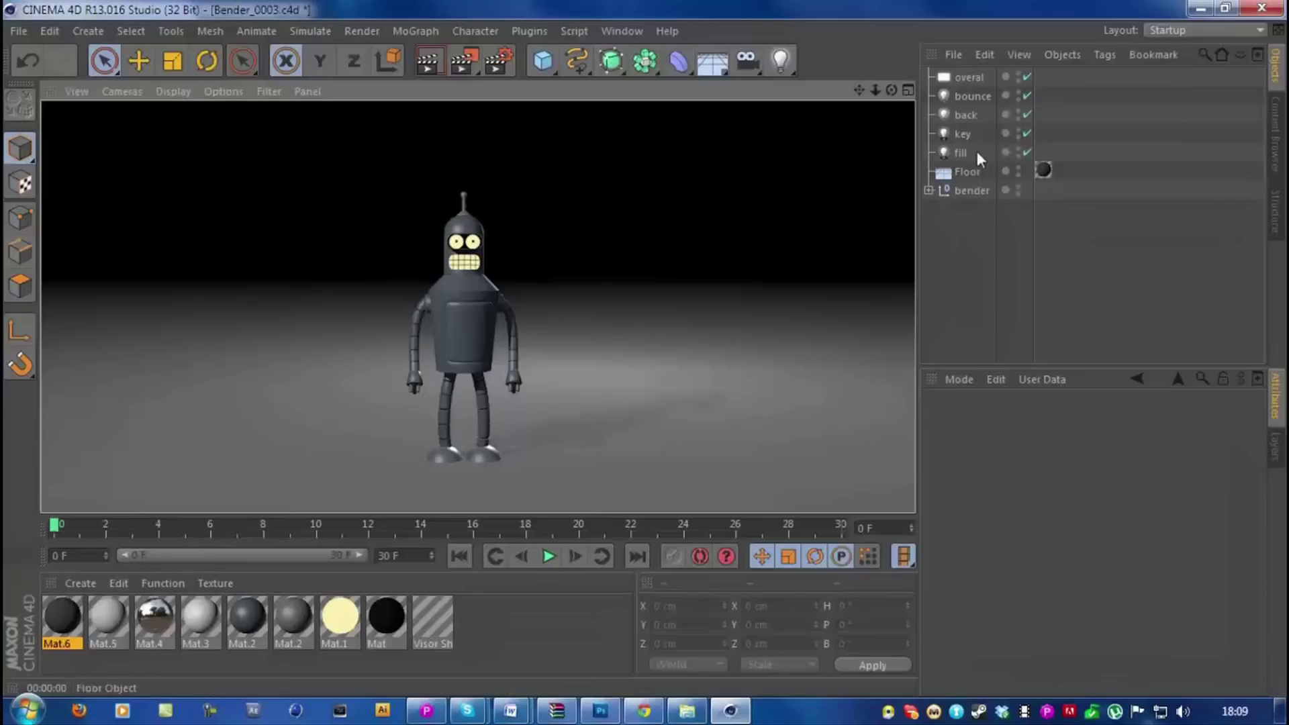
{"action": "left_click", "coordinate": [957, 147]}
{"action": "left_click", "coordinate": [964, 77], "text": "shift"}
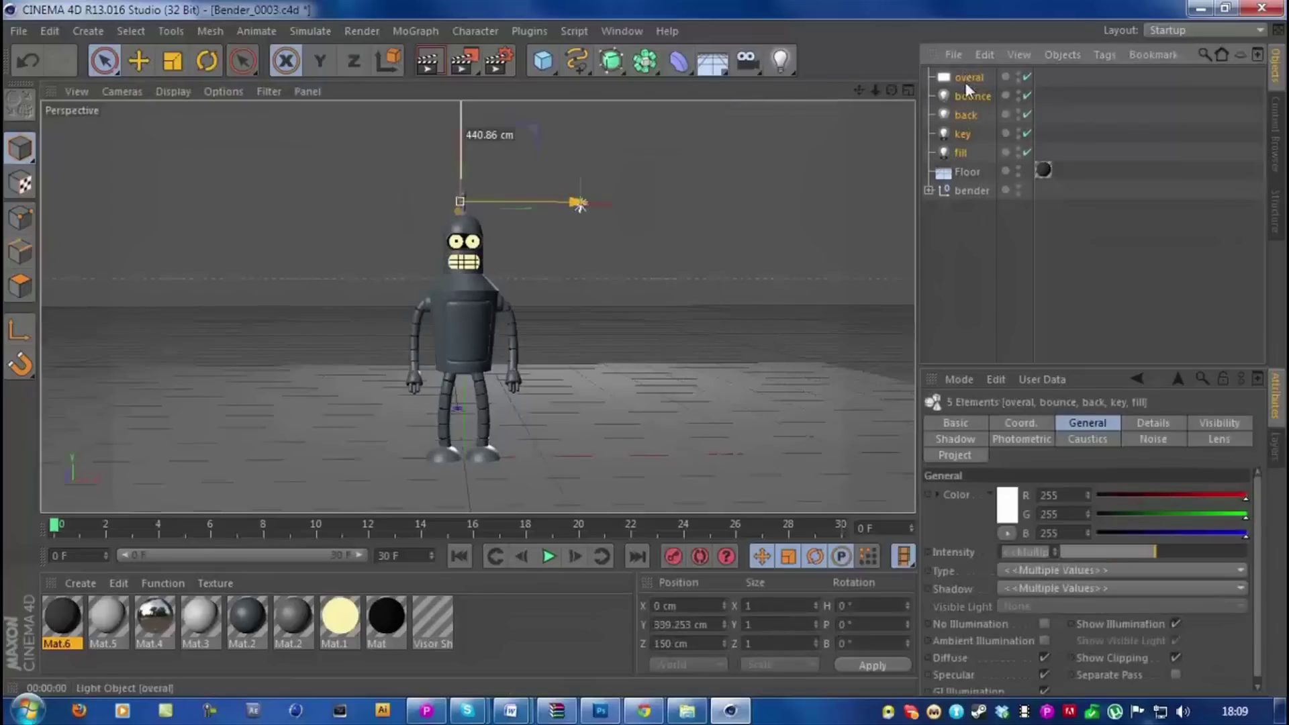
{"action": "left_click", "coordinate": [1049, 587]}
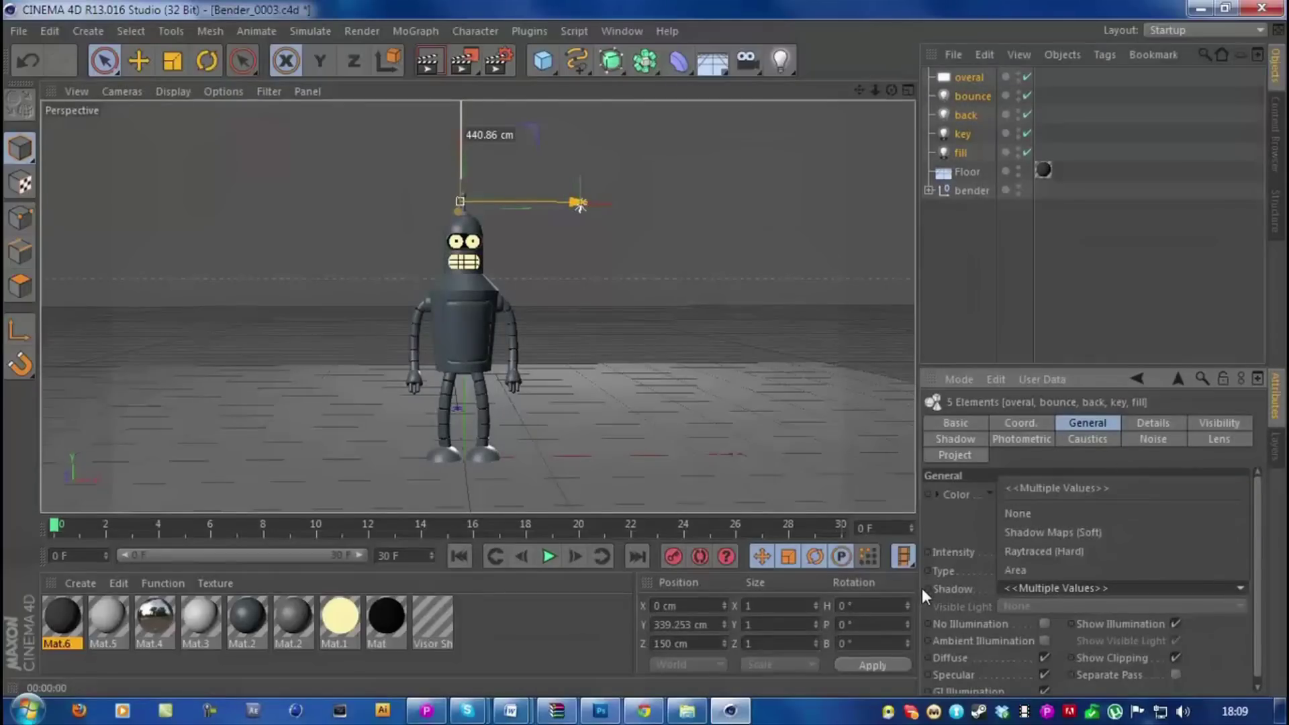
{"action": "left_click", "coordinate": [1050, 538]}
{"action": "left_click", "coordinate": [930, 289]}
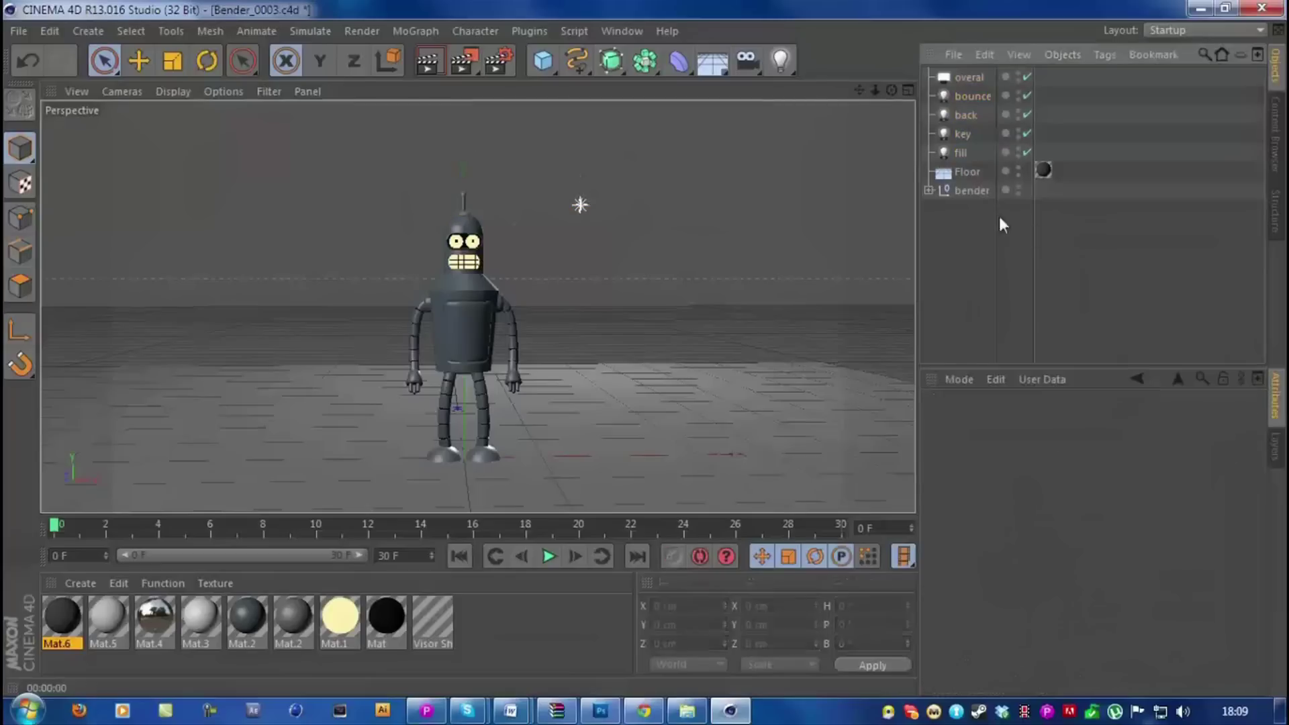
Step: Switch the key, fill and back lights to Raytraced (Hard) shadows
{"action": "left_click", "coordinate": [961, 137]}
{"action": "left_click", "coordinate": [1029, 582]}
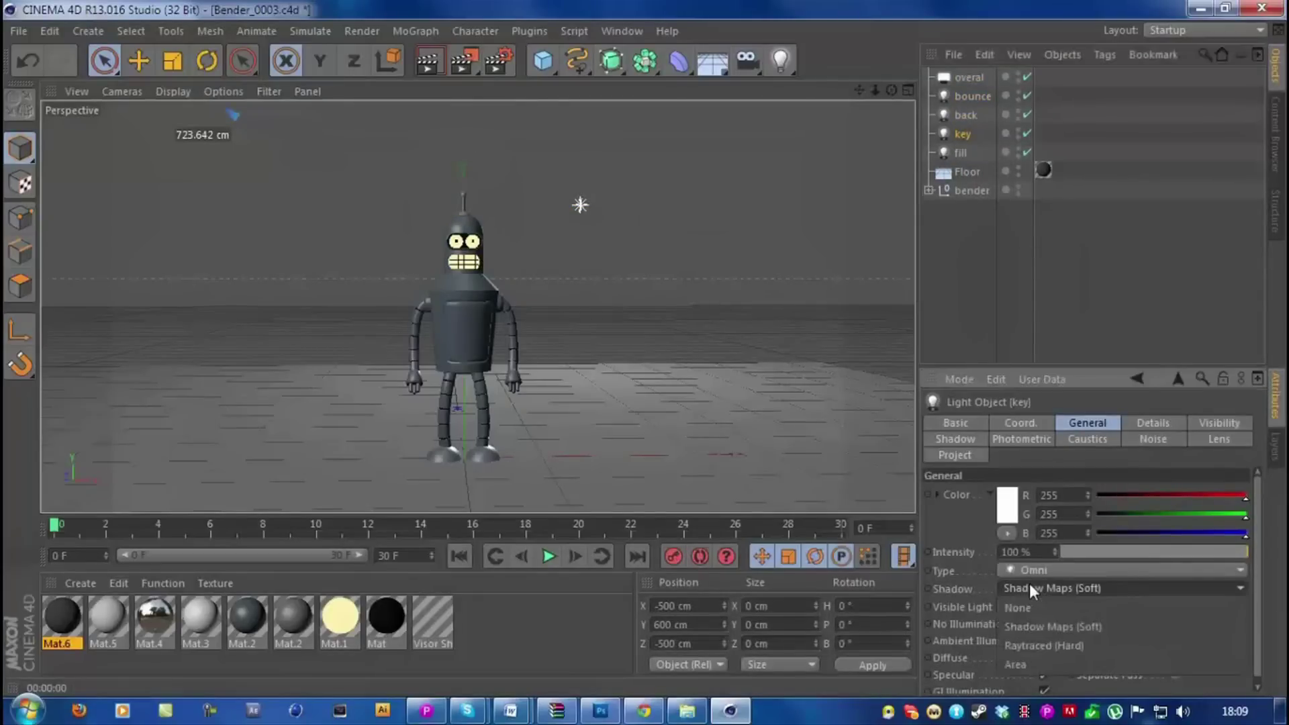
{"action": "left_click", "coordinate": [1032, 643]}
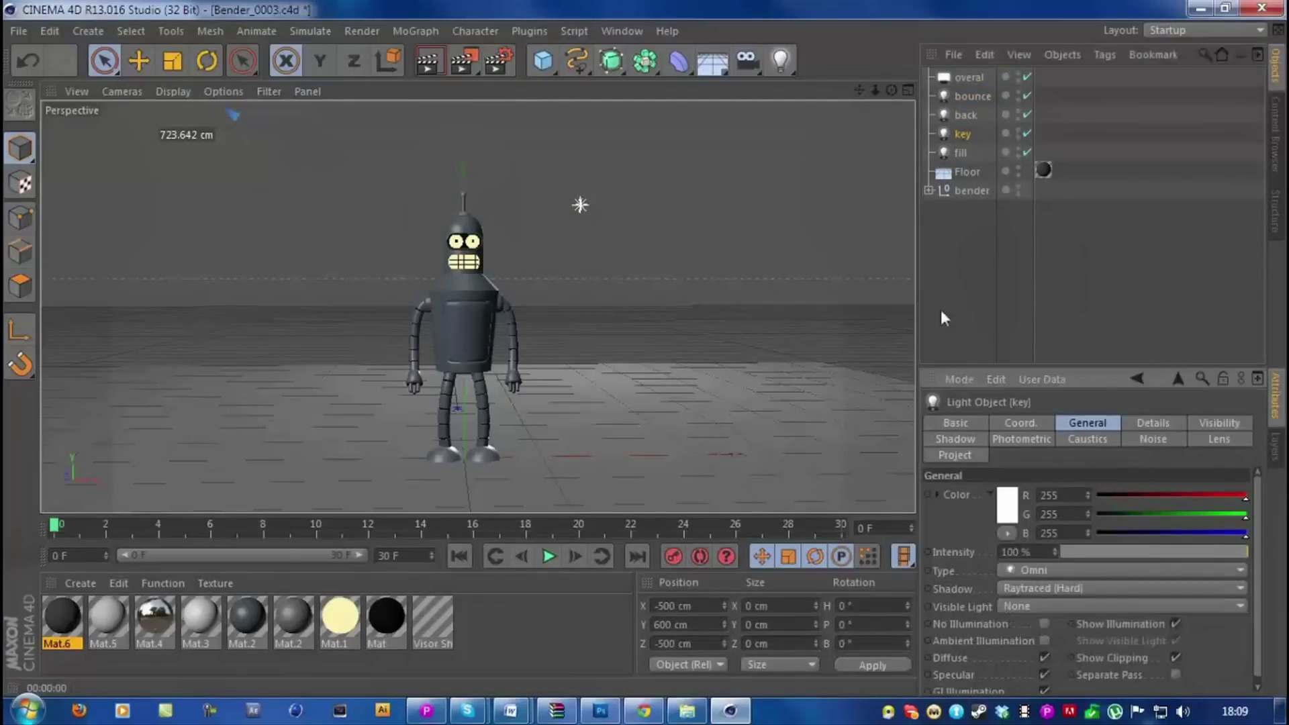
{"action": "left_click", "coordinate": [950, 217]}
{"action": "left_click", "coordinate": [961, 152]}
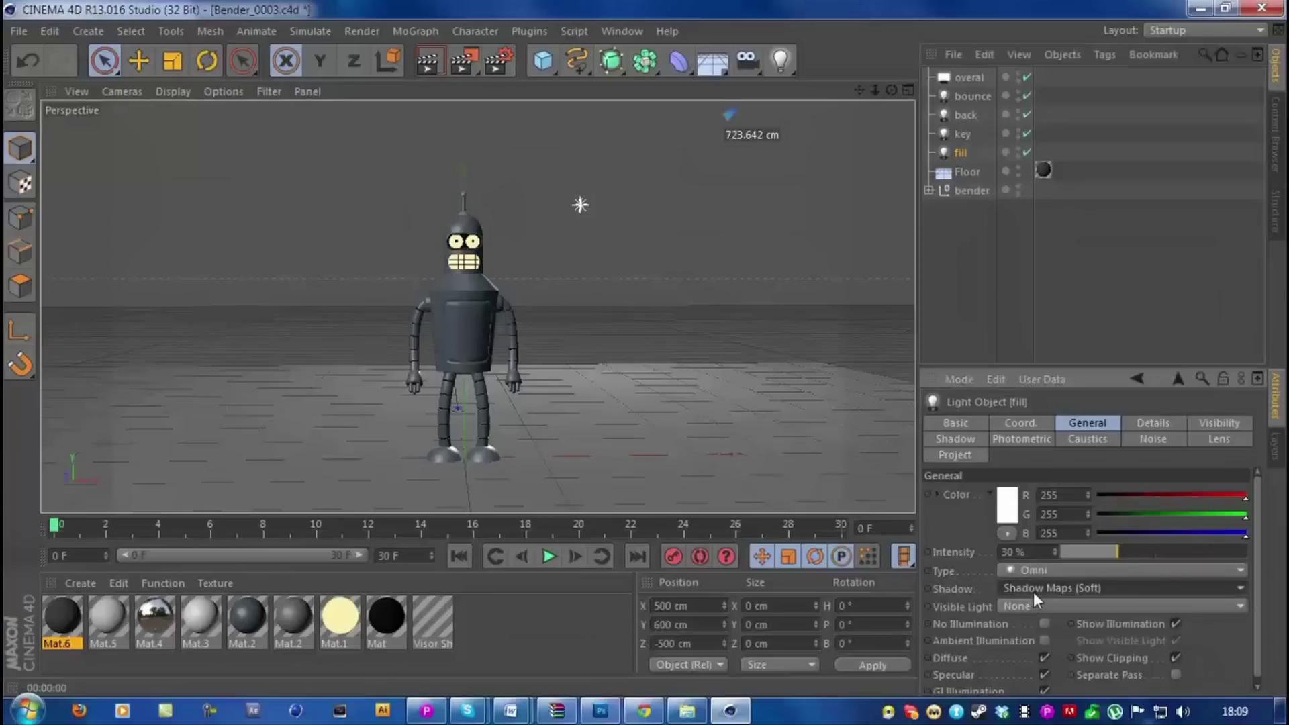
{"action": "left_click", "coordinate": [1033, 588]}
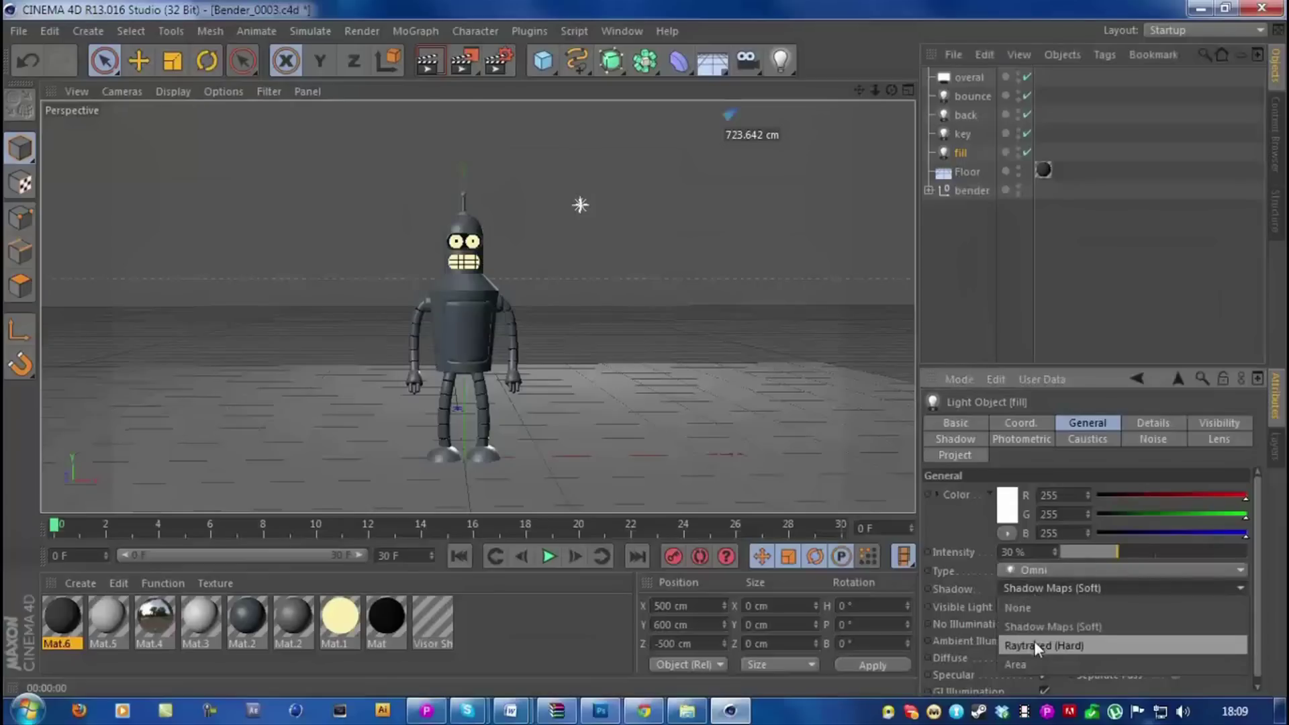
{"action": "left_click", "coordinate": [1034, 643]}
{"action": "left_click", "coordinate": [932, 317]}
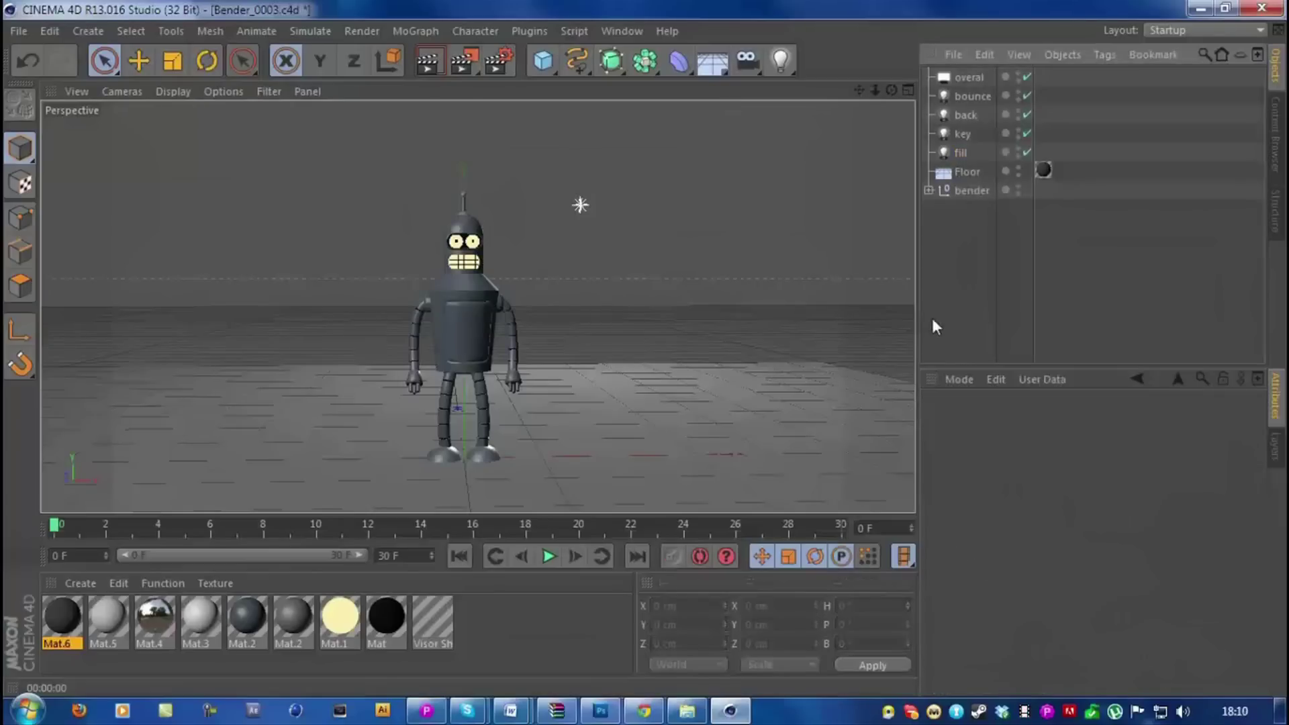
{"action": "left_click", "coordinate": [957, 113]}
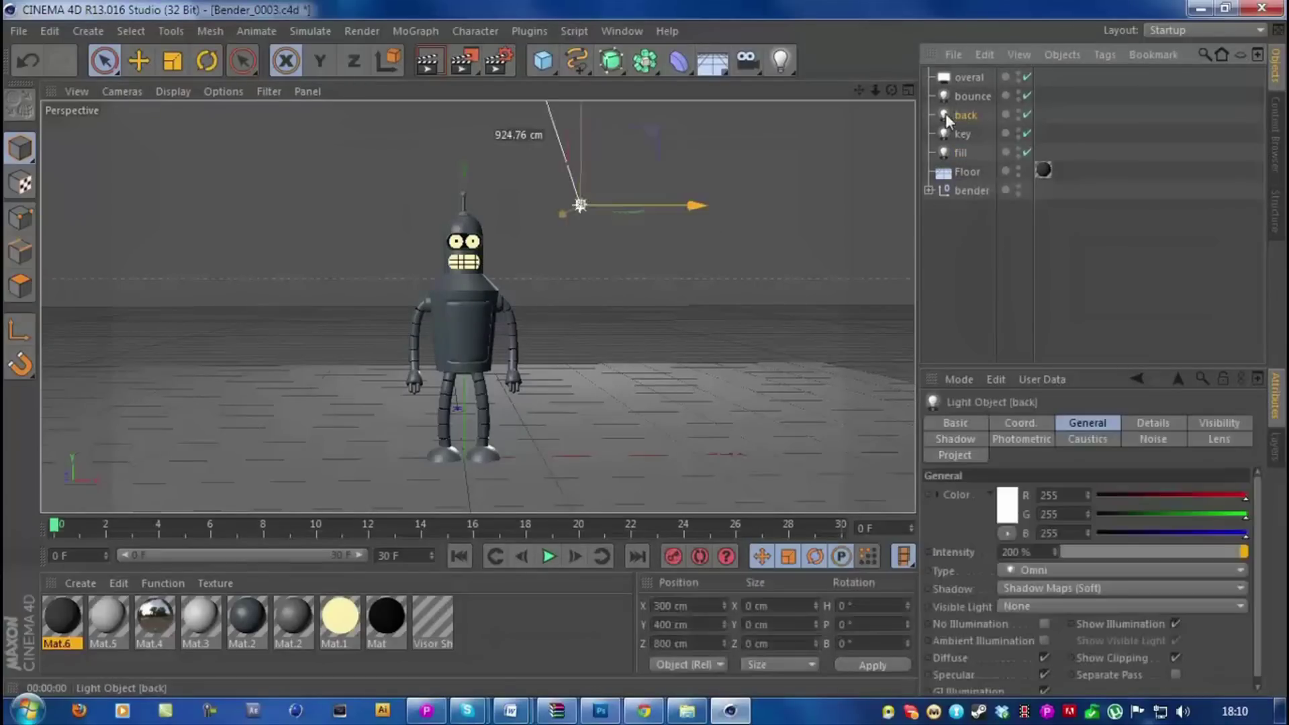
{"action": "left_click", "coordinate": [1051, 590]}
{"action": "left_click", "coordinate": [1037, 643]}
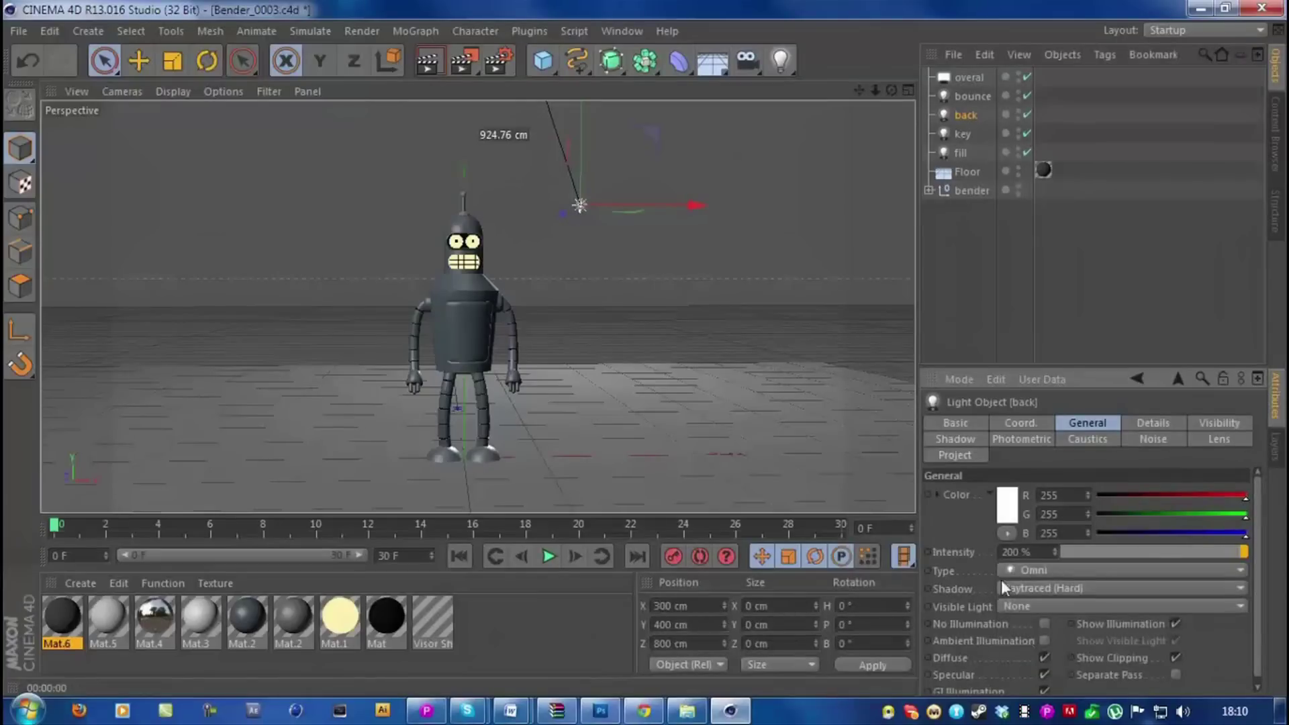
{"action": "left_click", "coordinate": [945, 275]}
Step: Check the overal light, recentre on Bender and render the new shadows
{"action": "left_click", "coordinate": [958, 76]}
{"action": "scroll", "coordinate": [736, 184], "scroll_direction": "down", "scroll_amount": 3}
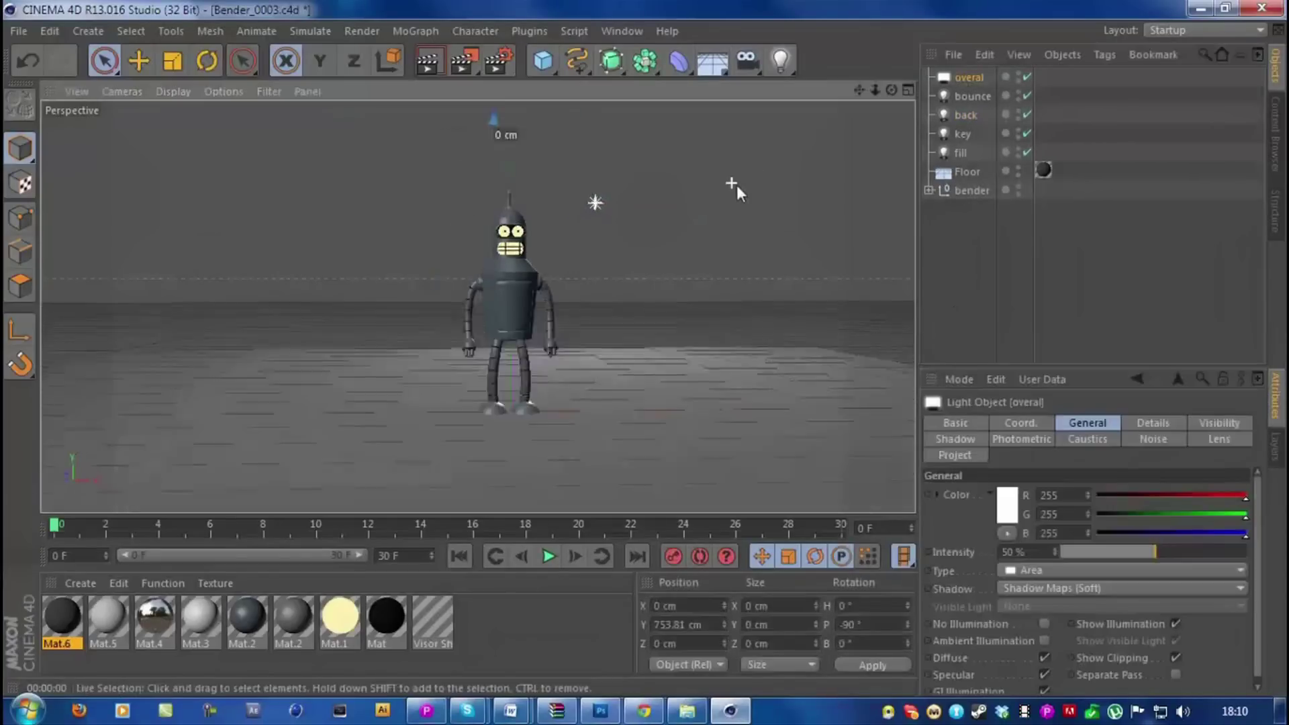
{"action": "left_click_drag", "start_coordinate": [861, 90], "coordinate": [807, 219]}
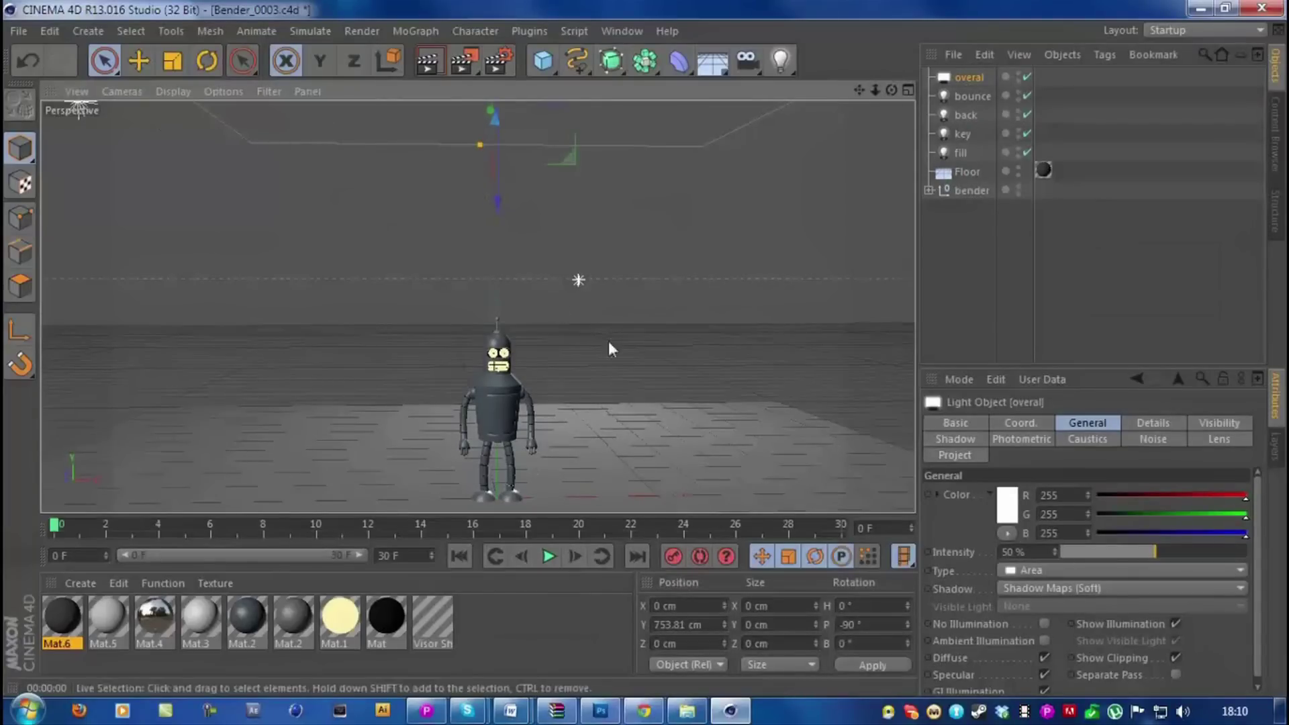
{"action": "left_click_drag", "start_coordinate": [859, 91], "coordinate": [904, 247]}
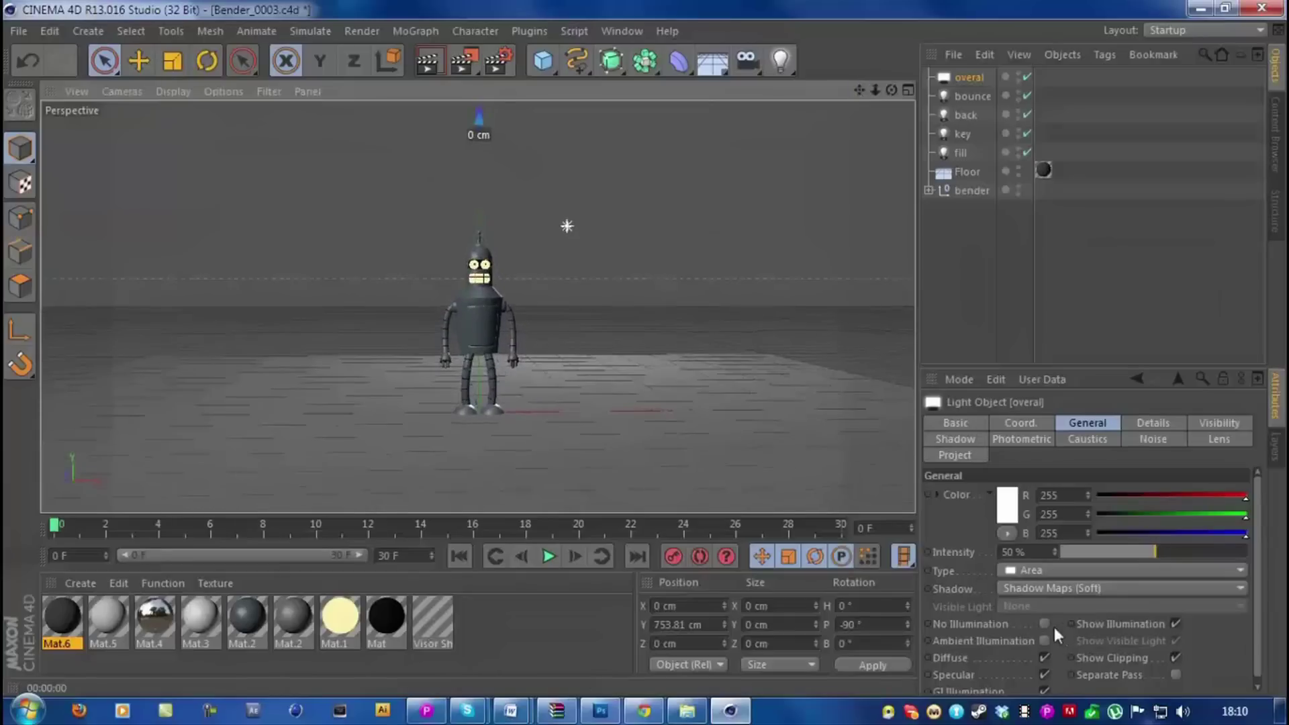
{"action": "scroll", "coordinate": [505, 400], "scroll_direction": "up", "scroll_amount": 5}
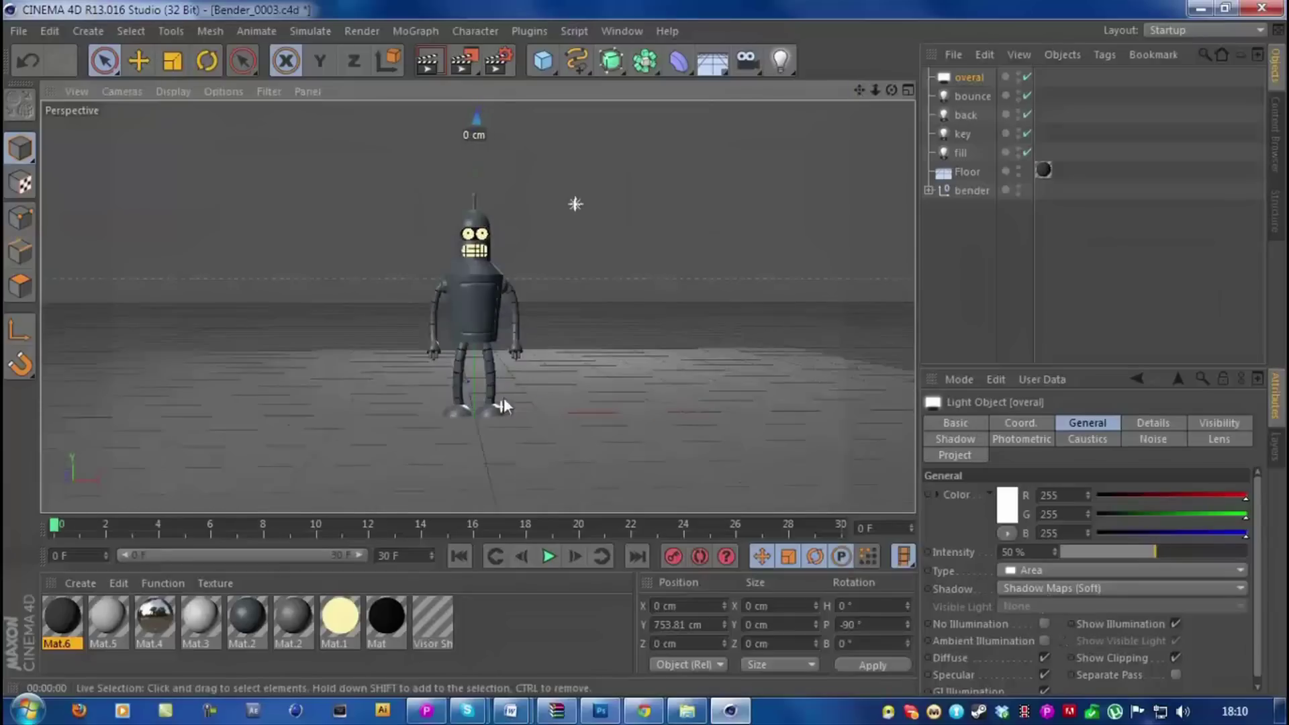
{"action": "left_click", "coordinate": [427, 60]}
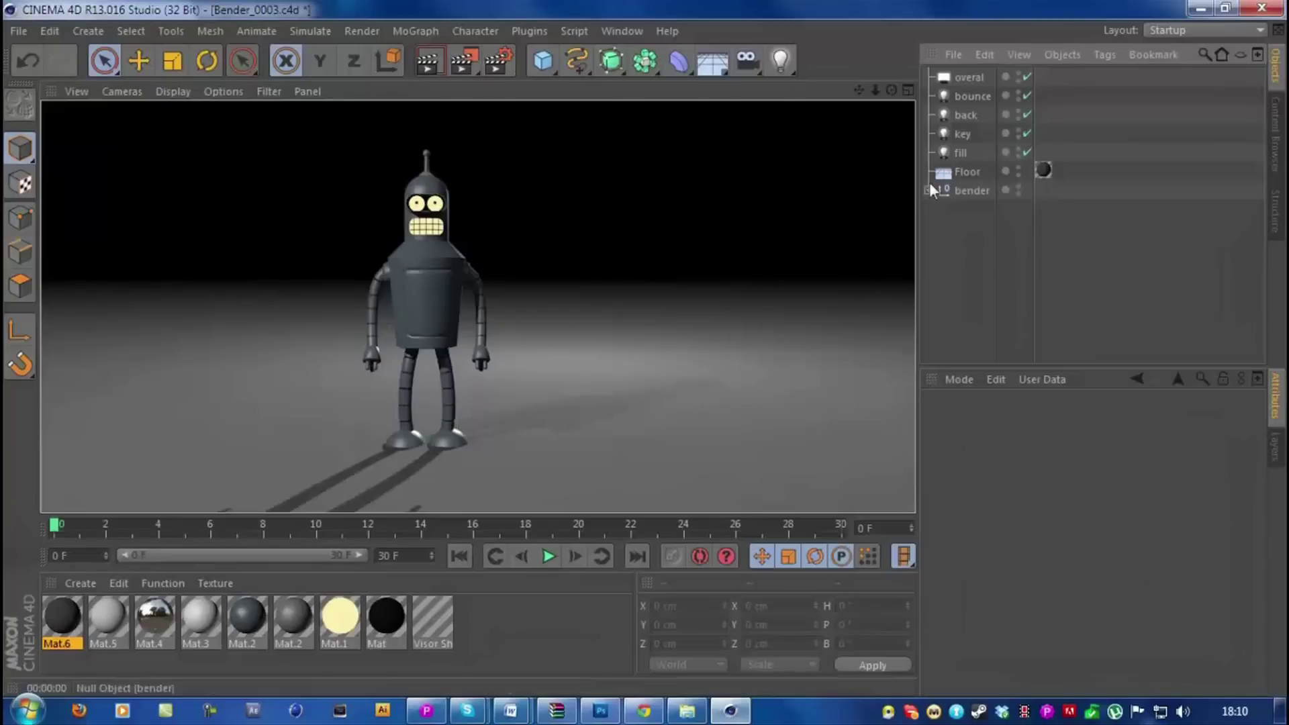
{"action": "double_click", "coordinate": [292, 617]}
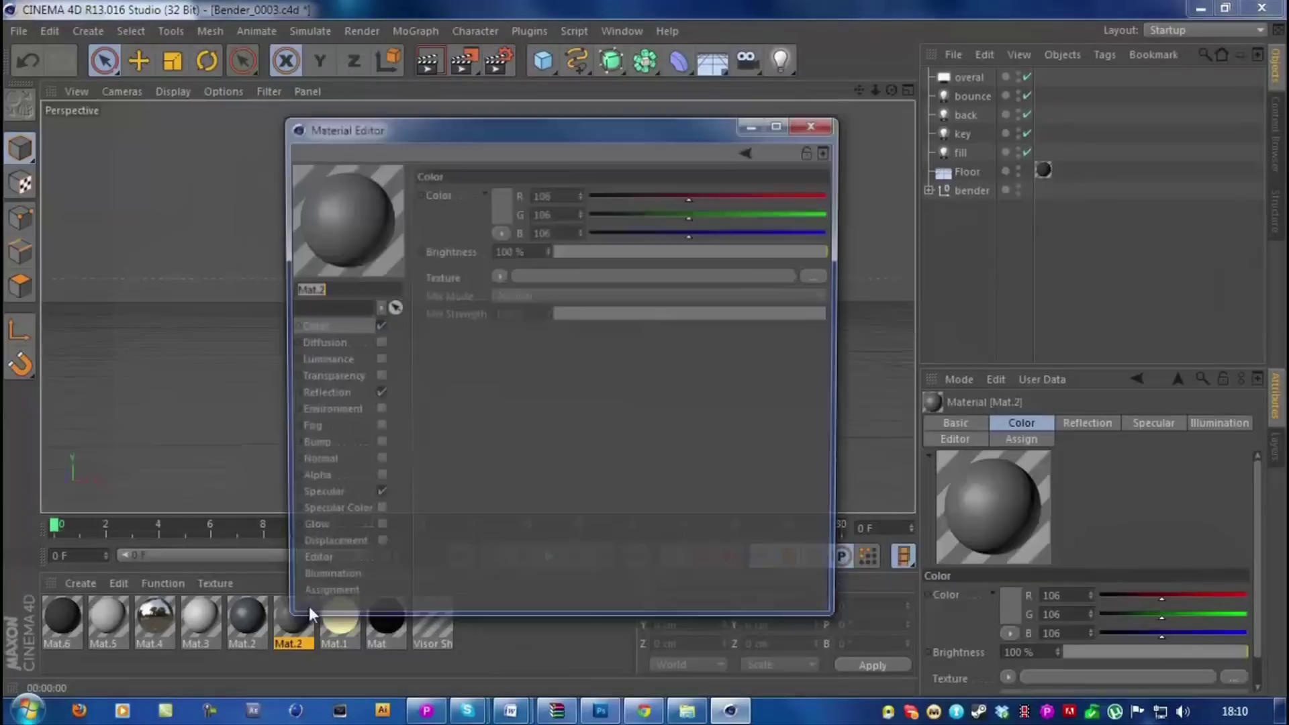
{"action": "left_click", "coordinate": [816, 122]}
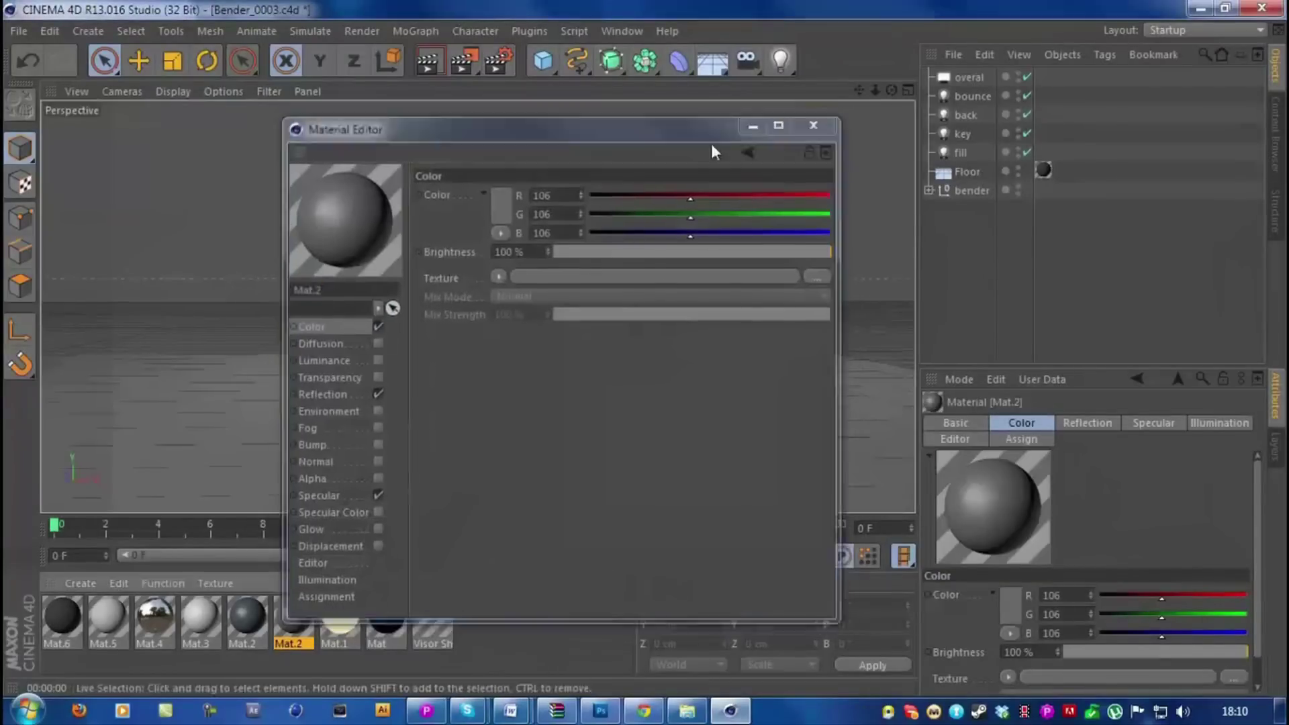
{"action": "double_click", "coordinate": [65, 624]}
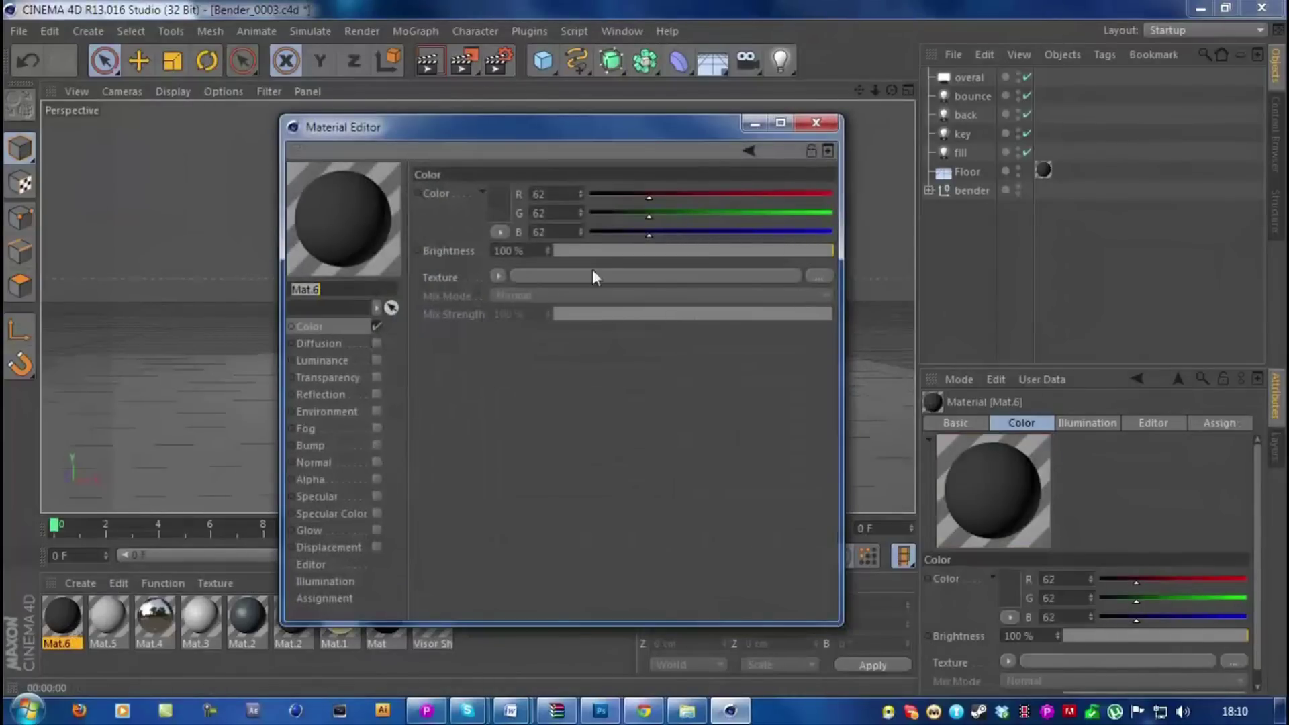
{"action": "left_click", "coordinate": [815, 123]}
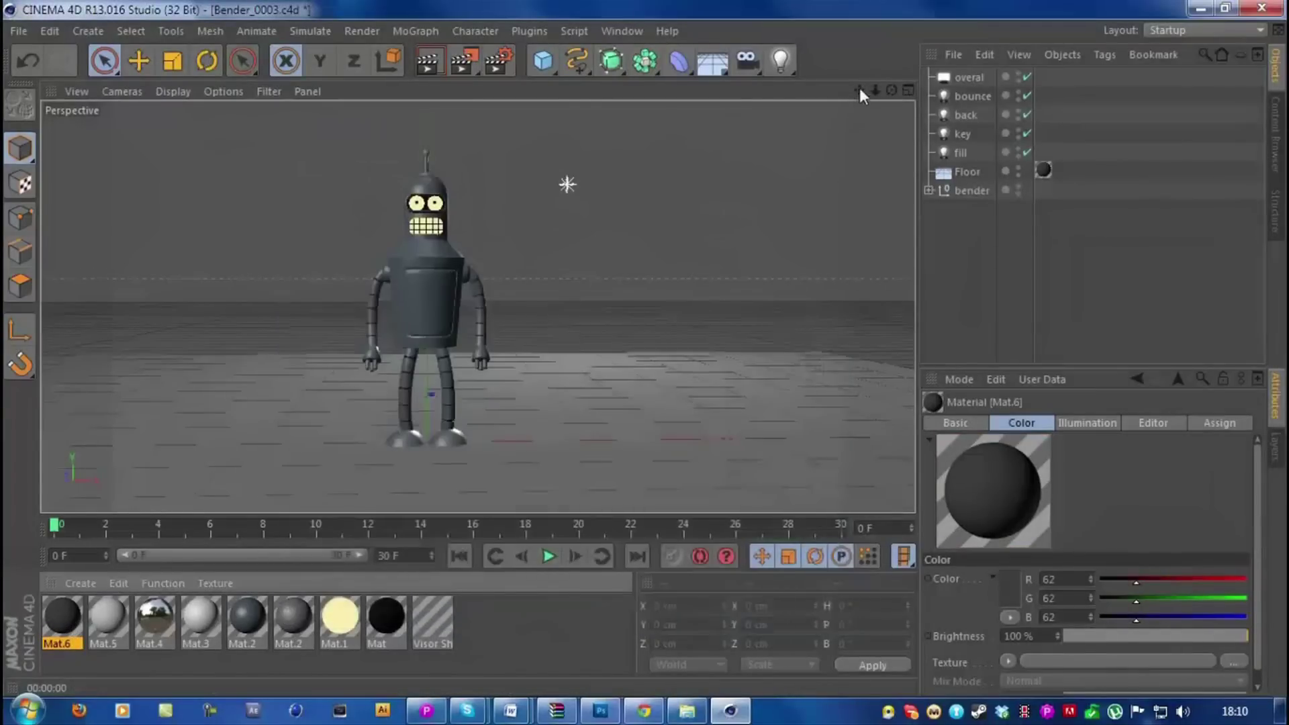
{"action": "scroll", "coordinate": [799, 237], "scroll_direction": "down", "scroll_amount": 5}
{"action": "left_click_drag", "start_coordinate": [859, 90], "coordinate": [731, 120]}
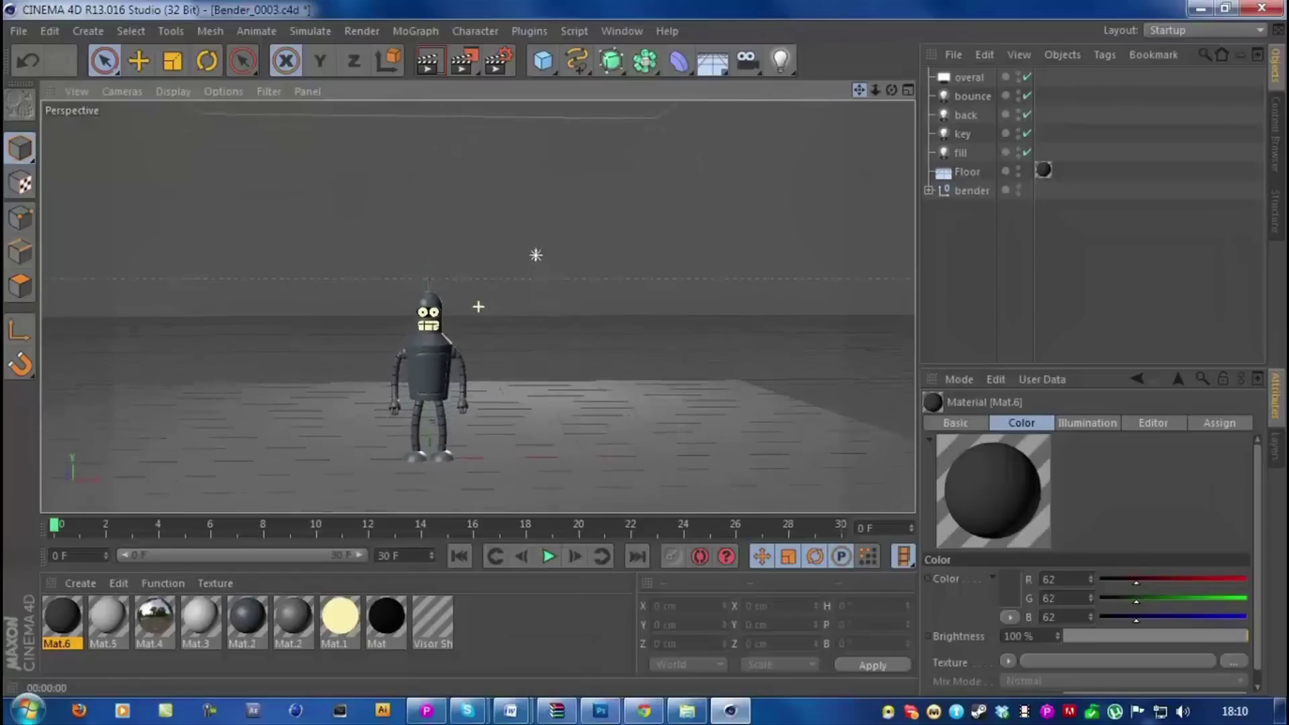
{"action": "scroll", "coordinate": [636, 211], "scroll_direction": "up", "scroll_amount": 3}
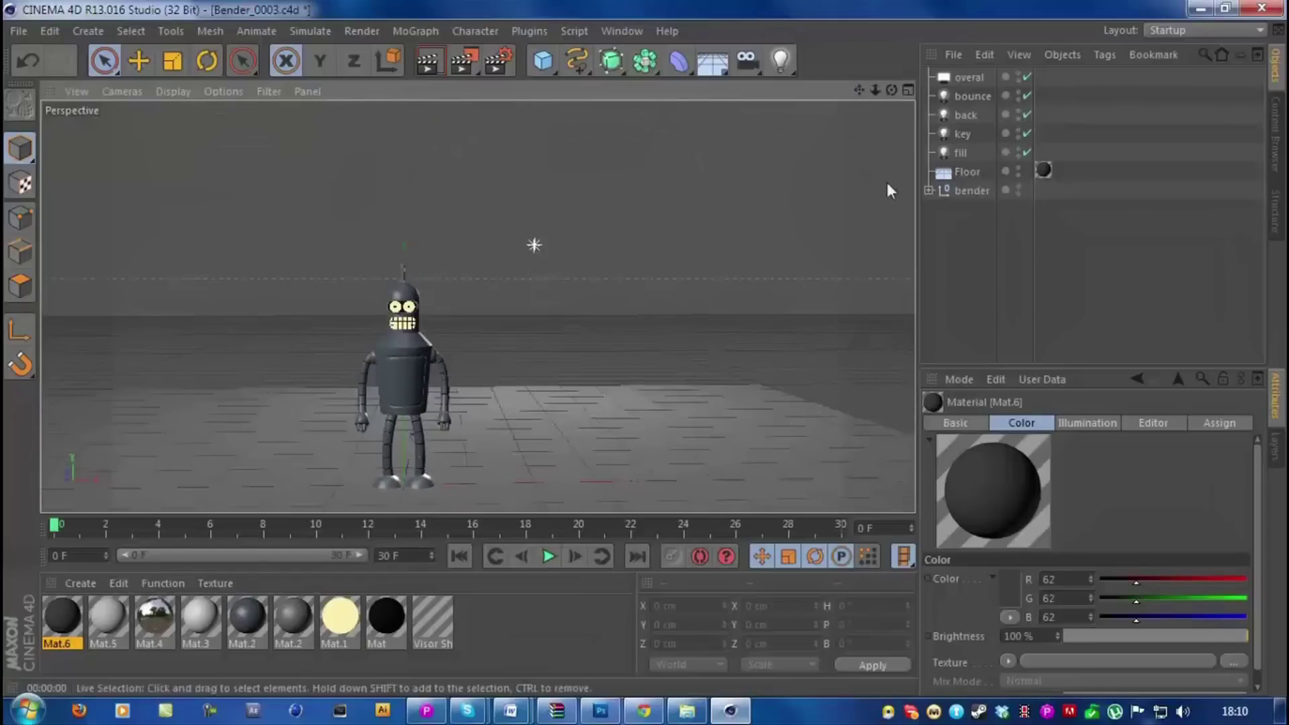
{"action": "left_click", "coordinate": [964, 133]}
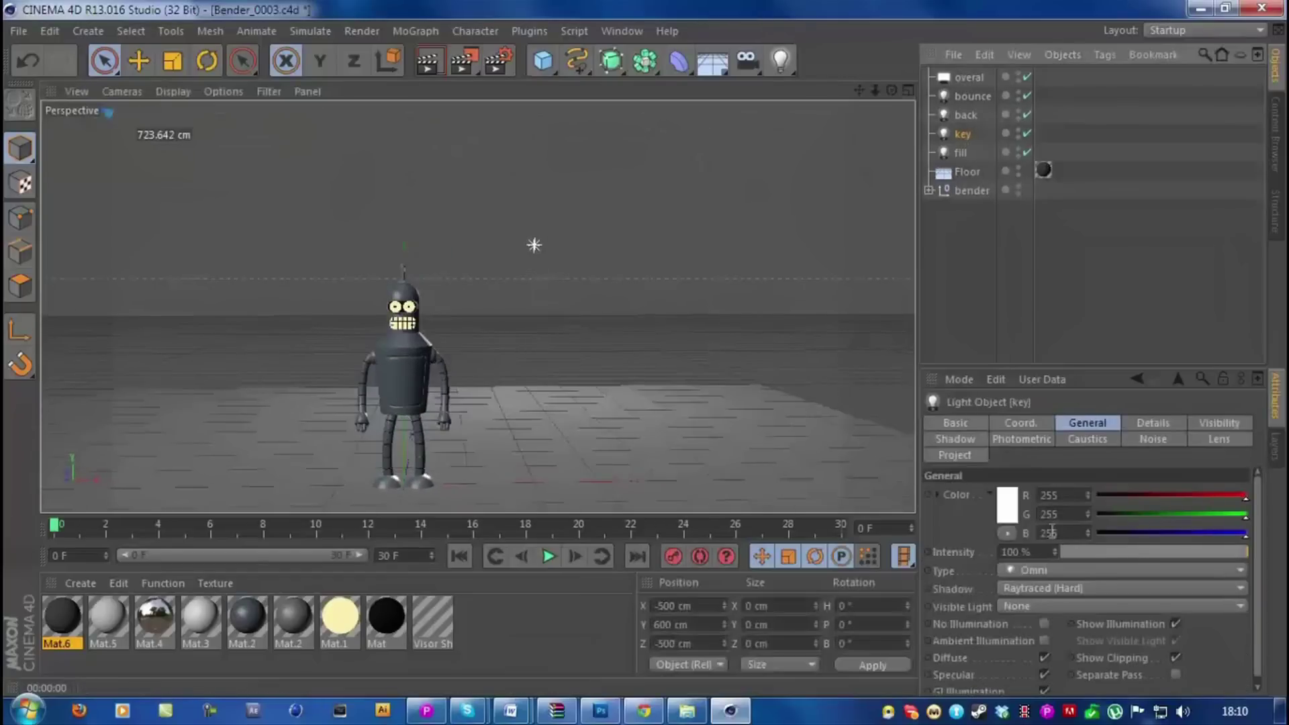
Step: Give the key light a warm off-white colour (R244 G229 B222)
{"action": "left_click", "coordinate": [1007, 502]}
{"action": "left_click", "coordinate": [904, 476]}
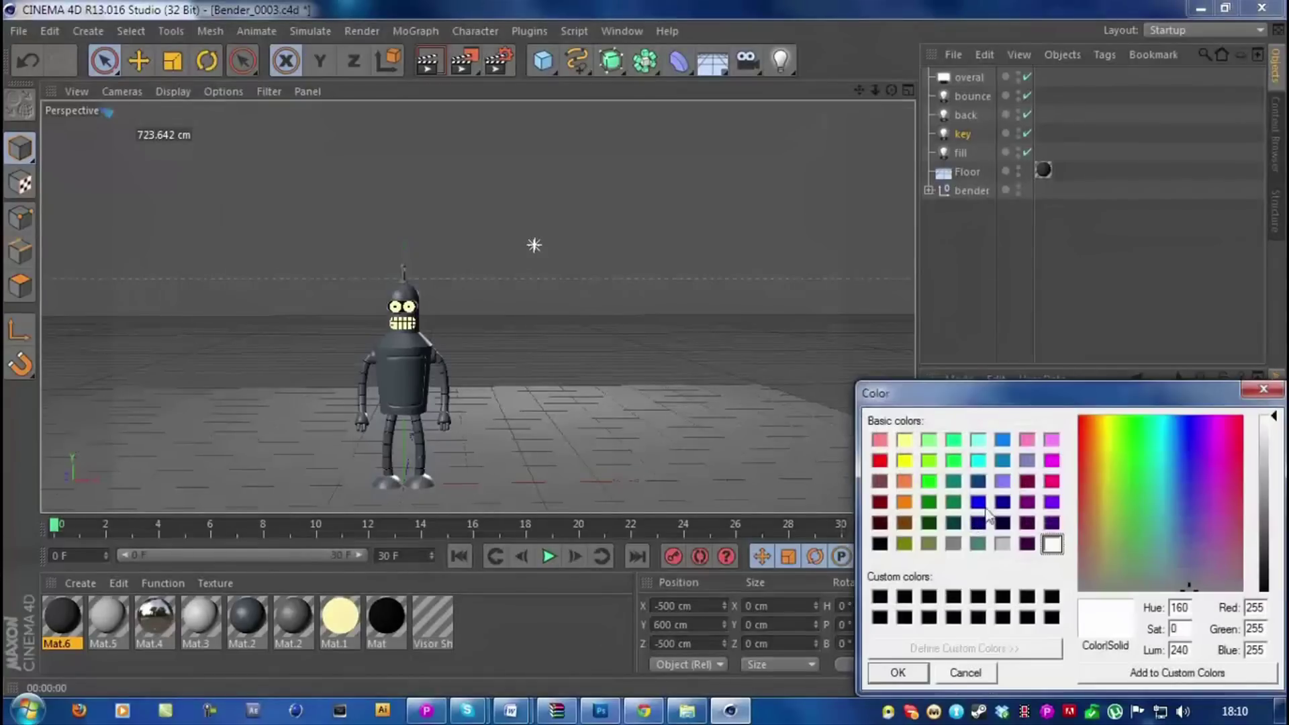
{"action": "left_click", "coordinate": [905, 501]}
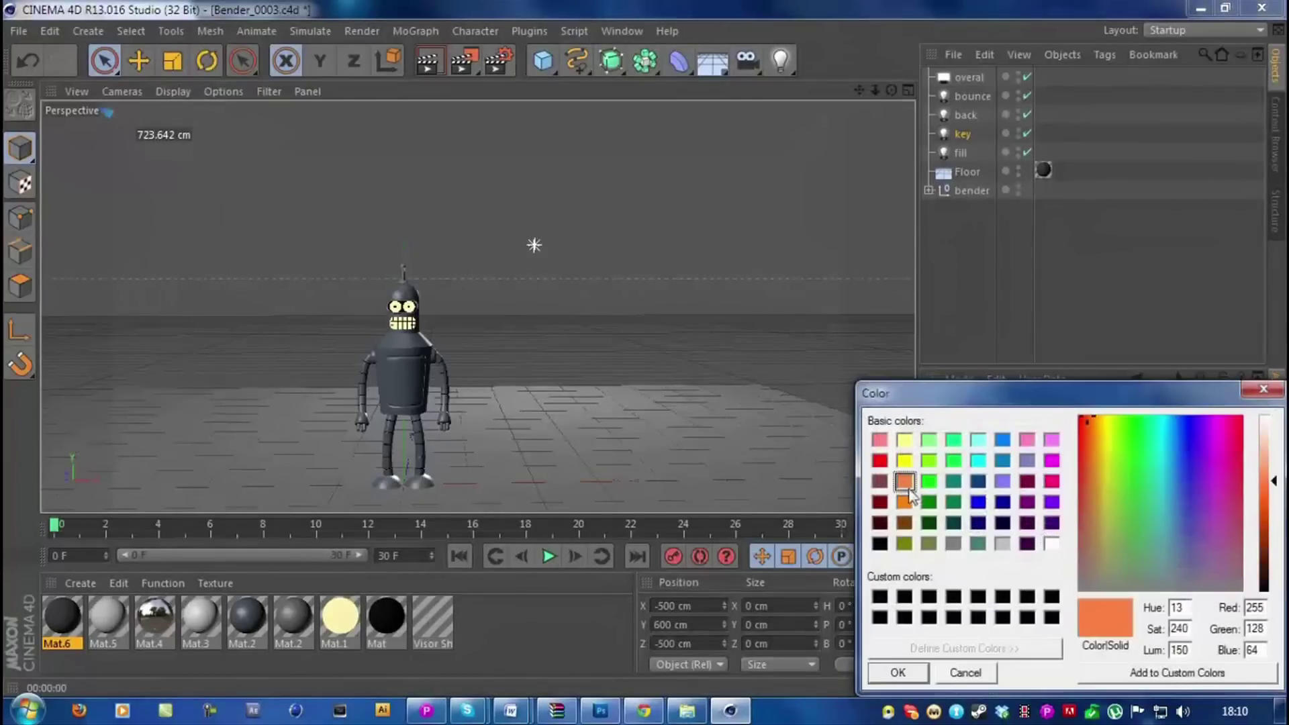
{"action": "left_click", "coordinate": [898, 672]}
{"action": "mouse_move", "coordinate": [980, 526]}
{"action": "left_mouse_down"}
{"action": "mouse_move", "coordinate": [914, 455]}
{"action": "mouse_move", "coordinate": [917, 438]}
{"action": "left_mouse_up"}
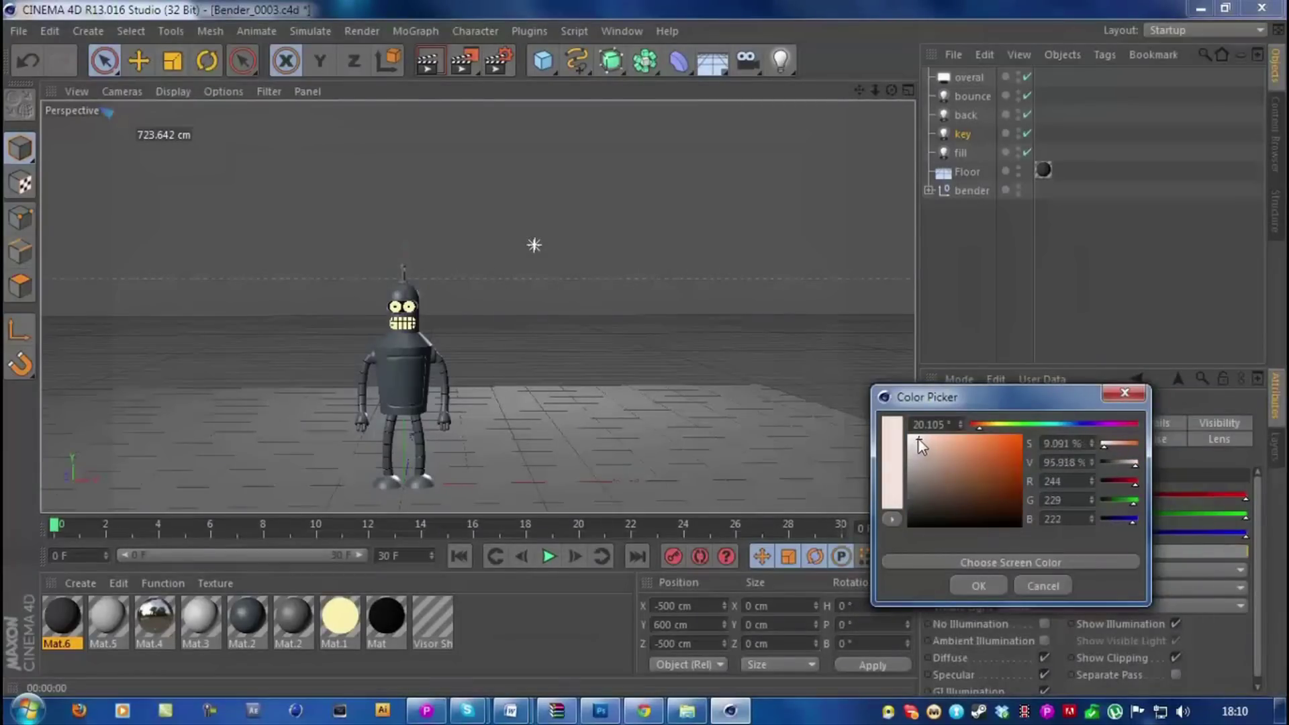
{"action": "left_click", "coordinate": [978, 584]}
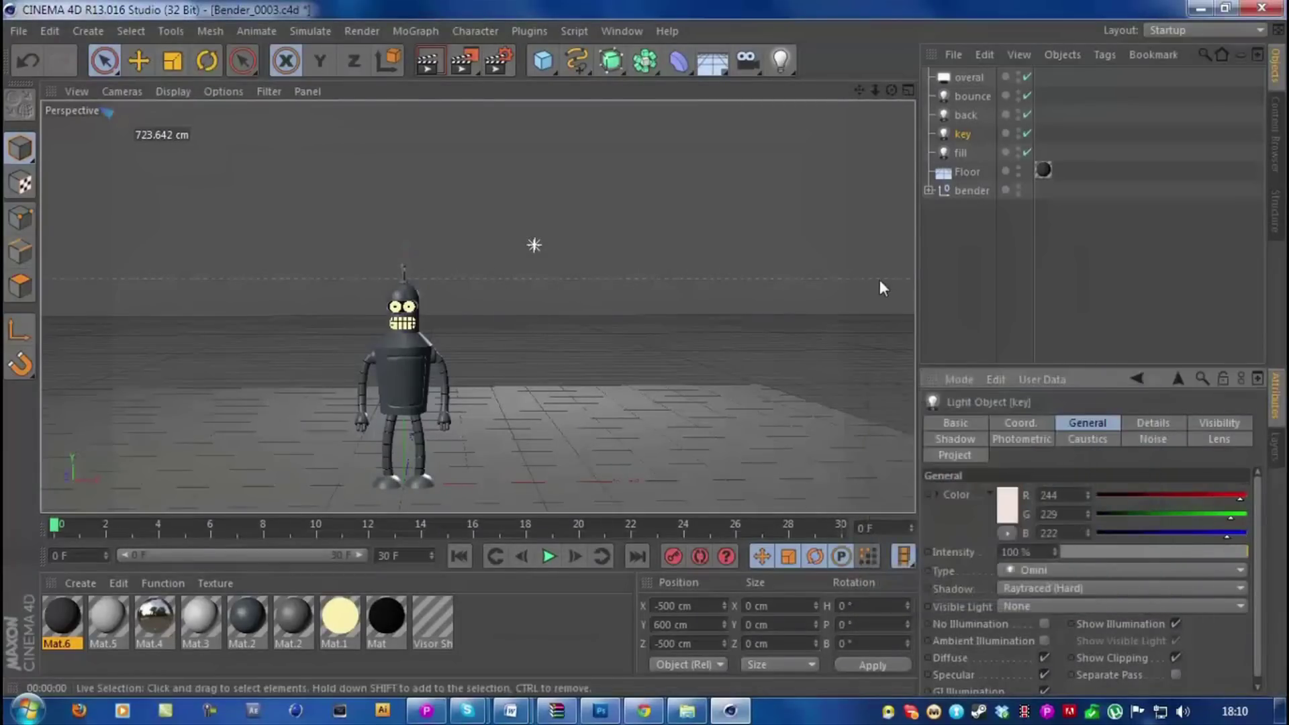
Step: Move the view closer to Bender and render it with the warmer key light
{"action": "left_click_drag", "start_coordinate": [859, 89], "coordinate": [929, 61]}
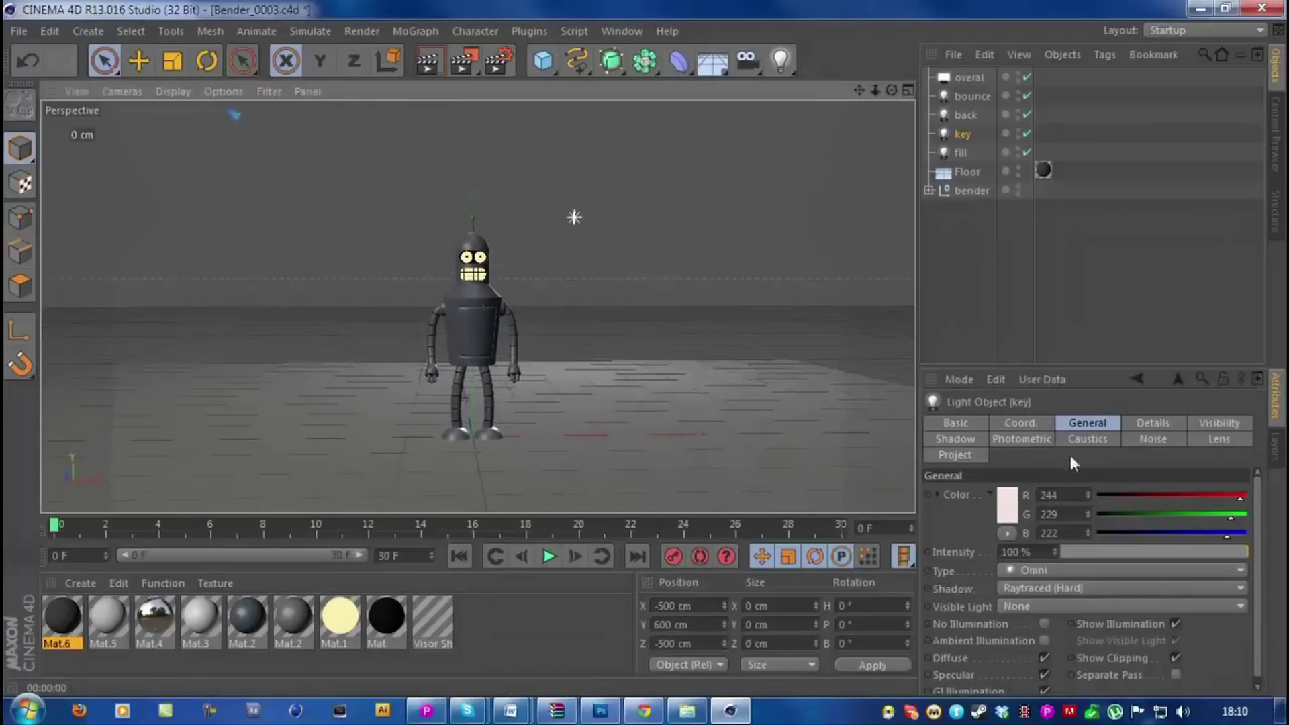
{"action": "scroll", "coordinate": [396, 320], "scroll_direction": "up", "scroll_amount": 2}
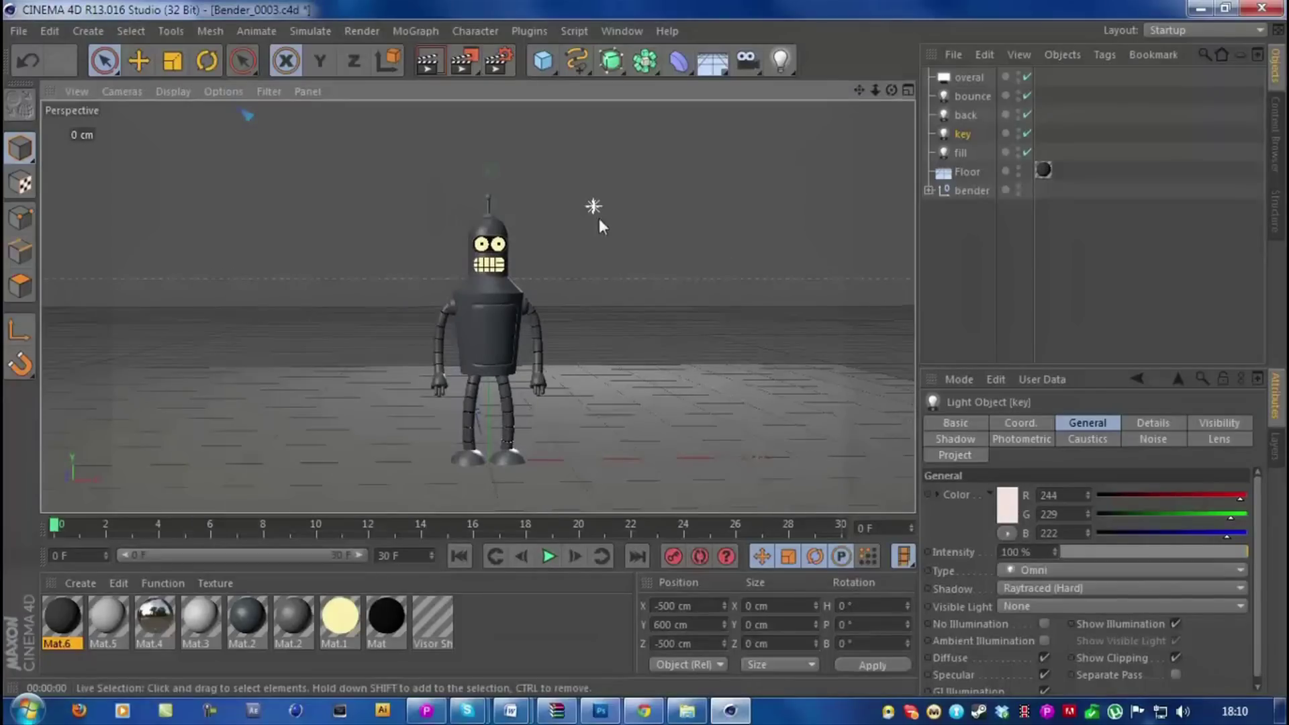
{"action": "mouse_move", "coordinate": [875, 92]}
{"action": "left_mouse_down"}
{"action": "mouse_move", "coordinate": [907, 89]}
{"action": "mouse_move", "coordinate": [863, 78]}
{"action": "mouse_move", "coordinate": [891, 90]}
{"action": "mouse_move", "coordinate": [879, 94]}
{"action": "left_mouse_up"}
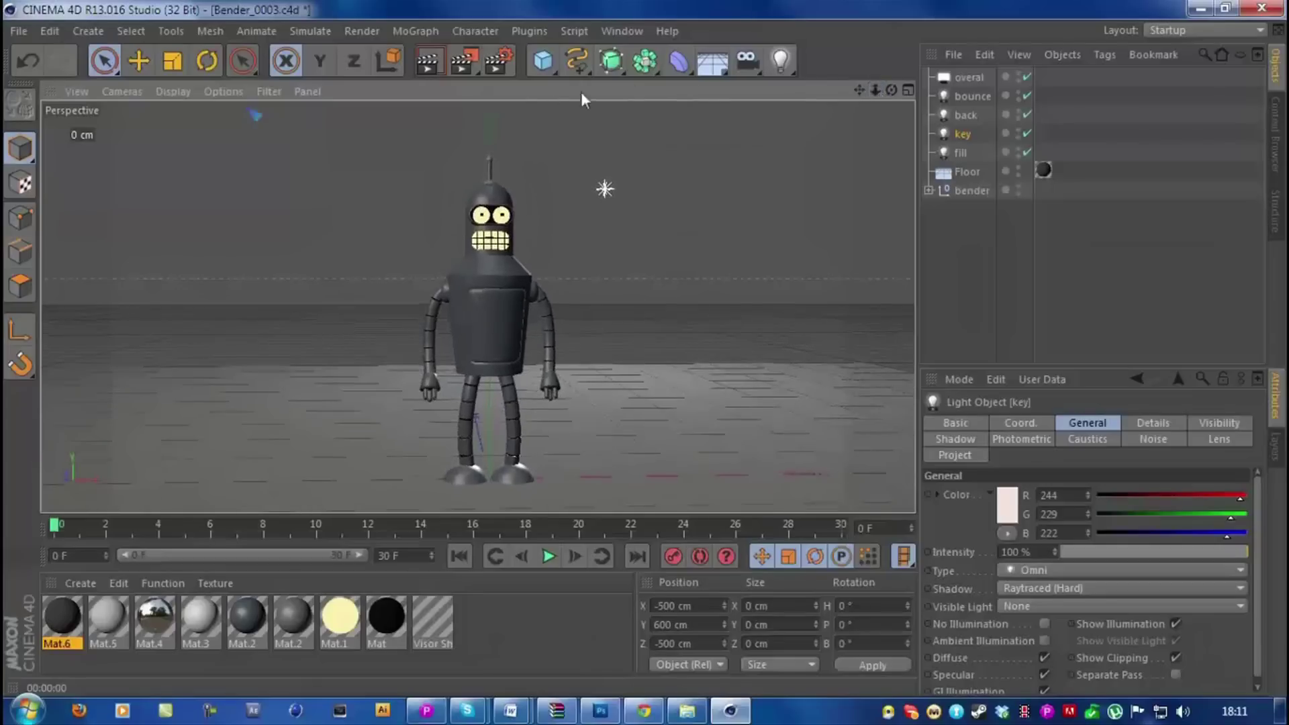
{"action": "left_click", "coordinate": [427, 59]}
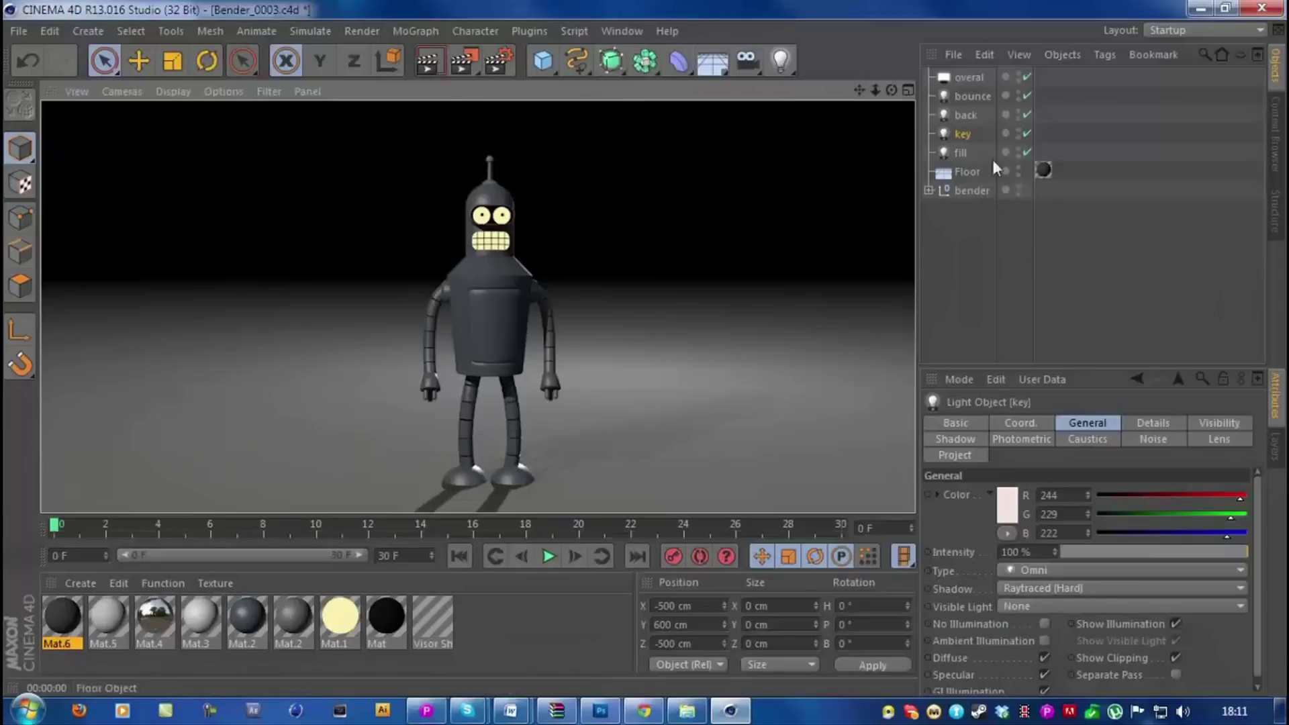
Step: Tint the fill light pale blue (R196 G223 B249) and render a preview
{"action": "left_click", "coordinate": [961, 152]}
{"action": "left_click", "coordinate": [1007, 507]}
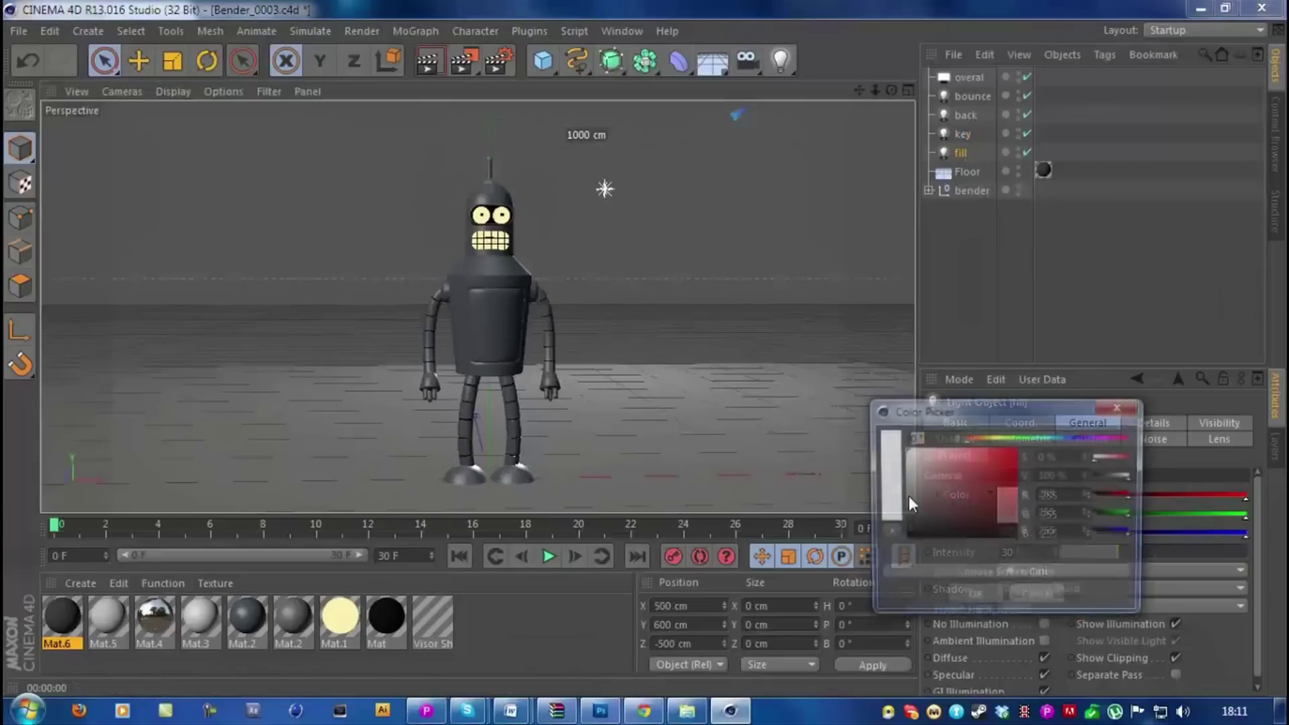
{"action": "left_click", "coordinate": [1005, 443]}
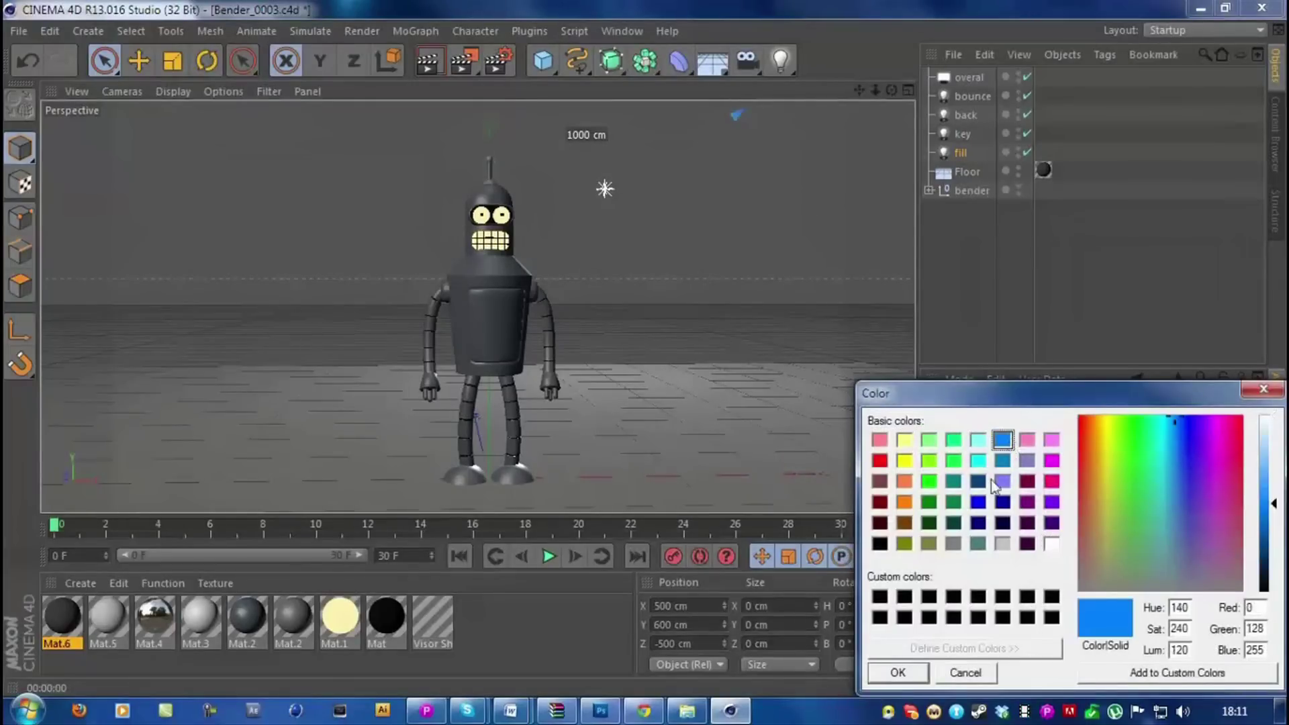
{"action": "left_click", "coordinate": [899, 671]}
{"action": "left_click_drag", "start_coordinate": [952, 523], "coordinate": [928, 449]}
{"action": "left_click", "coordinate": [972, 599]}
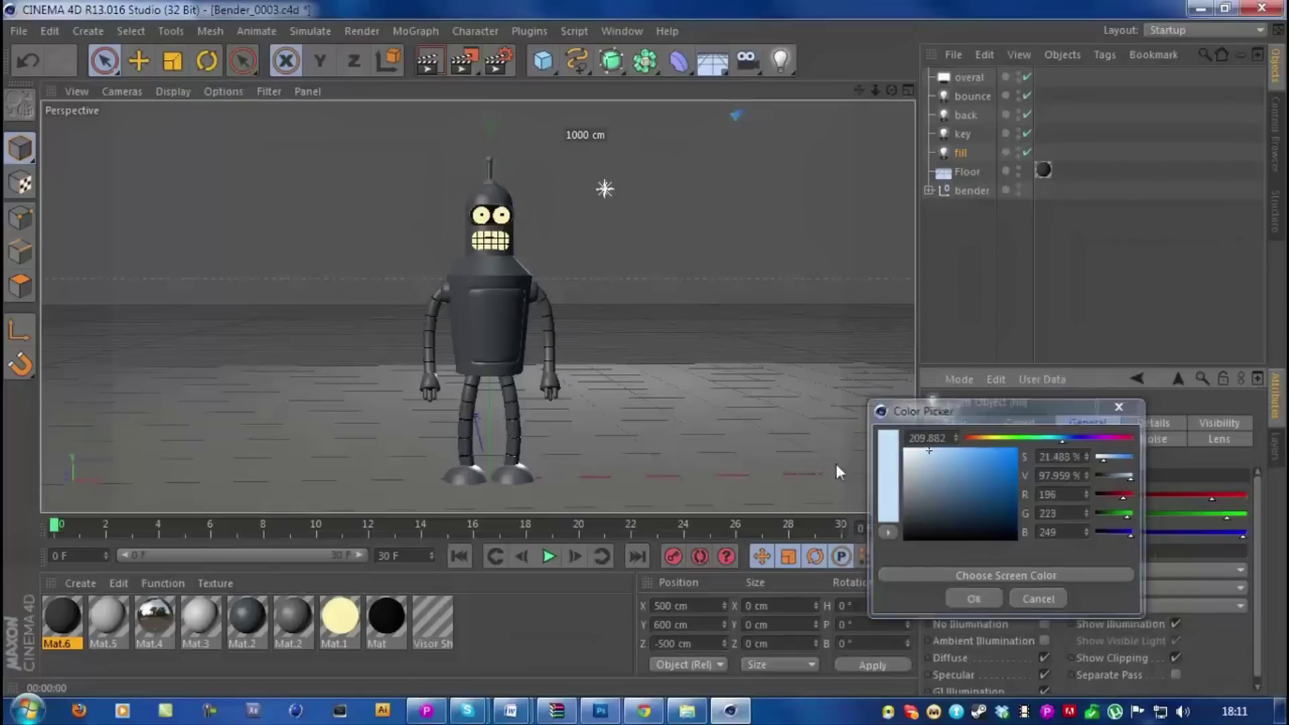
{"action": "left_click", "coordinate": [435, 63]}
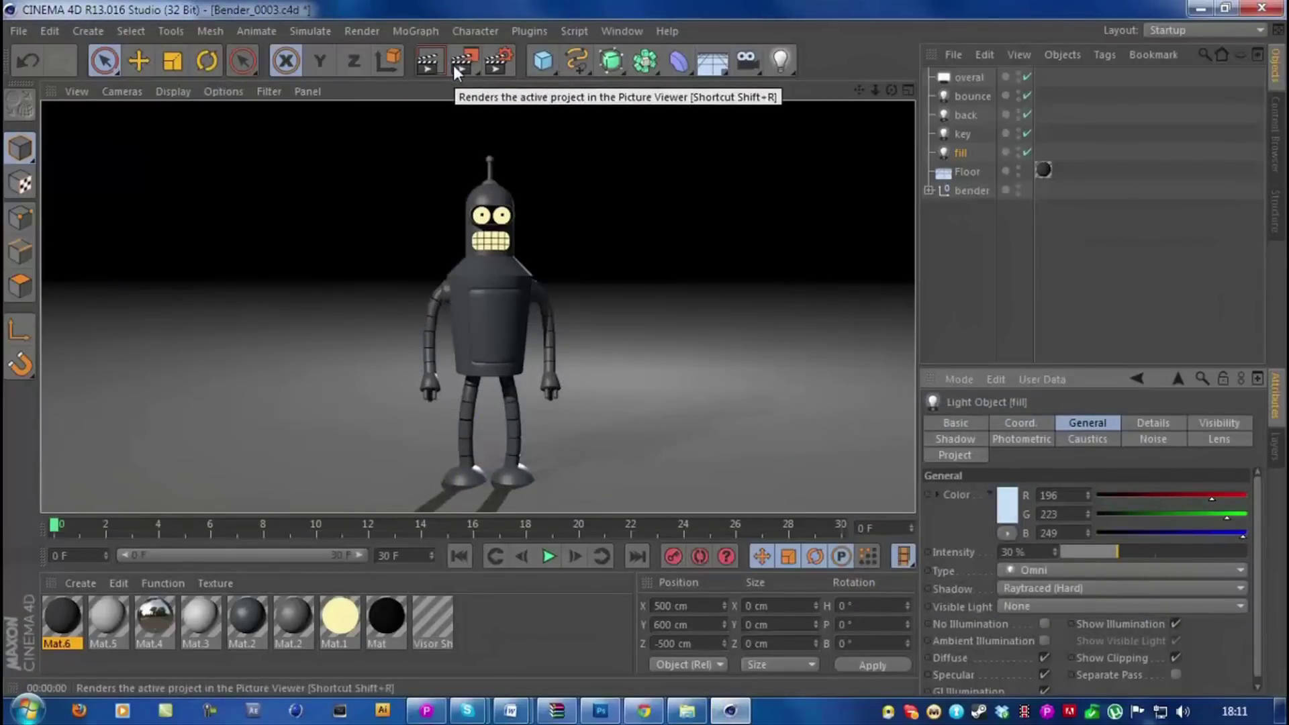
{"action": "left_click", "coordinate": [961, 114]}
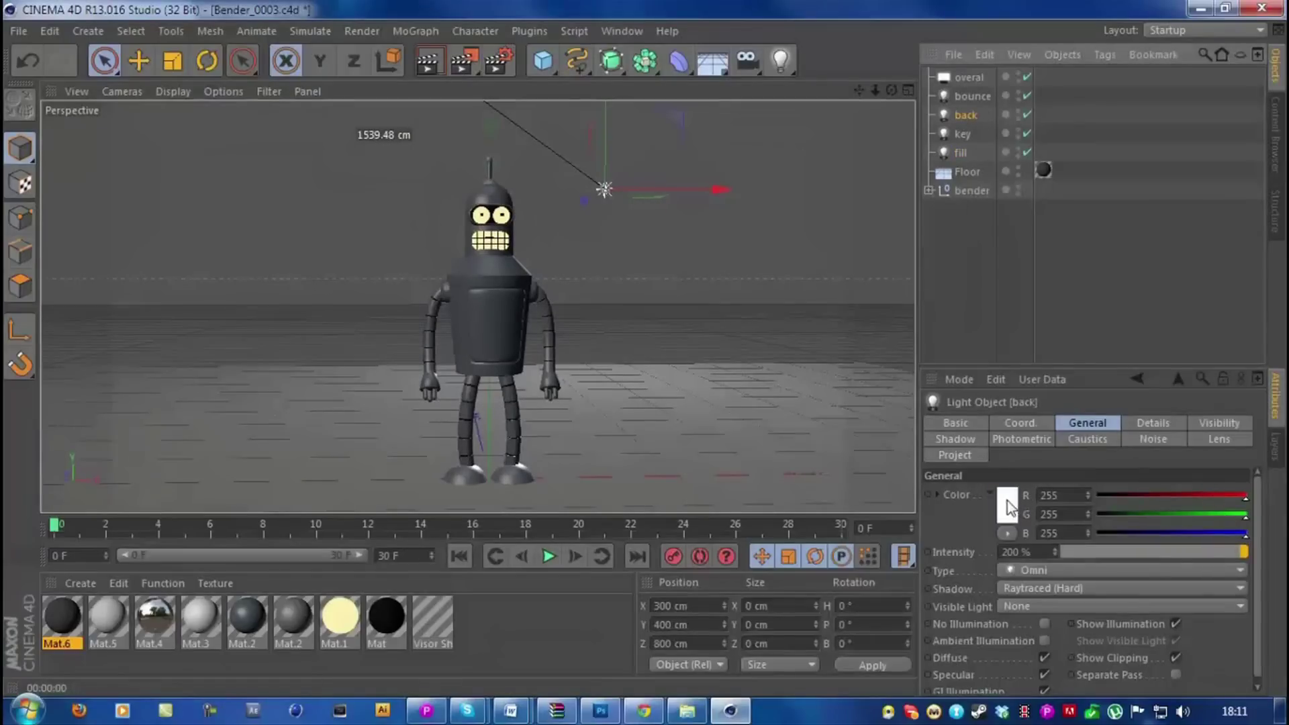
Step: Tint the back light pale pink (R255 G187 B179) and render a preview
{"action": "left_click", "coordinate": [1017, 503]}
{"action": "left_click_drag", "start_coordinate": [990, 447], "coordinate": [1016, 438]}
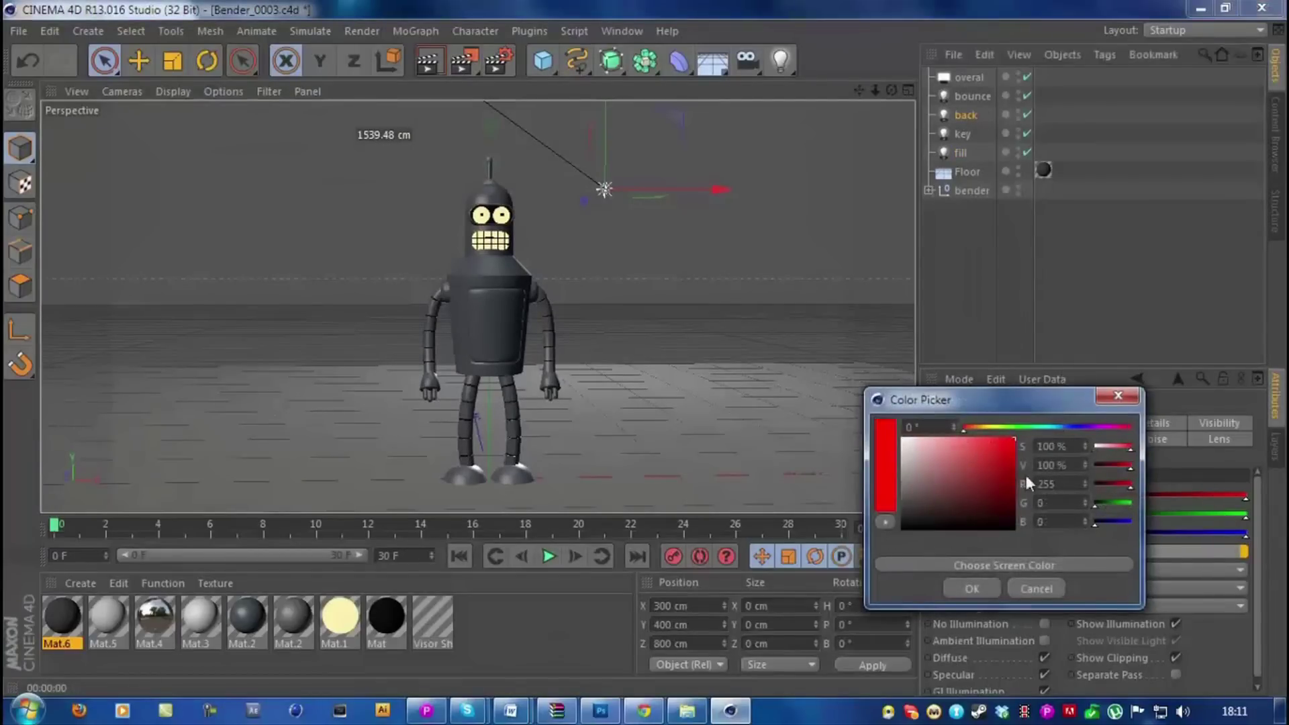
{"action": "left_click", "coordinate": [958, 439]}
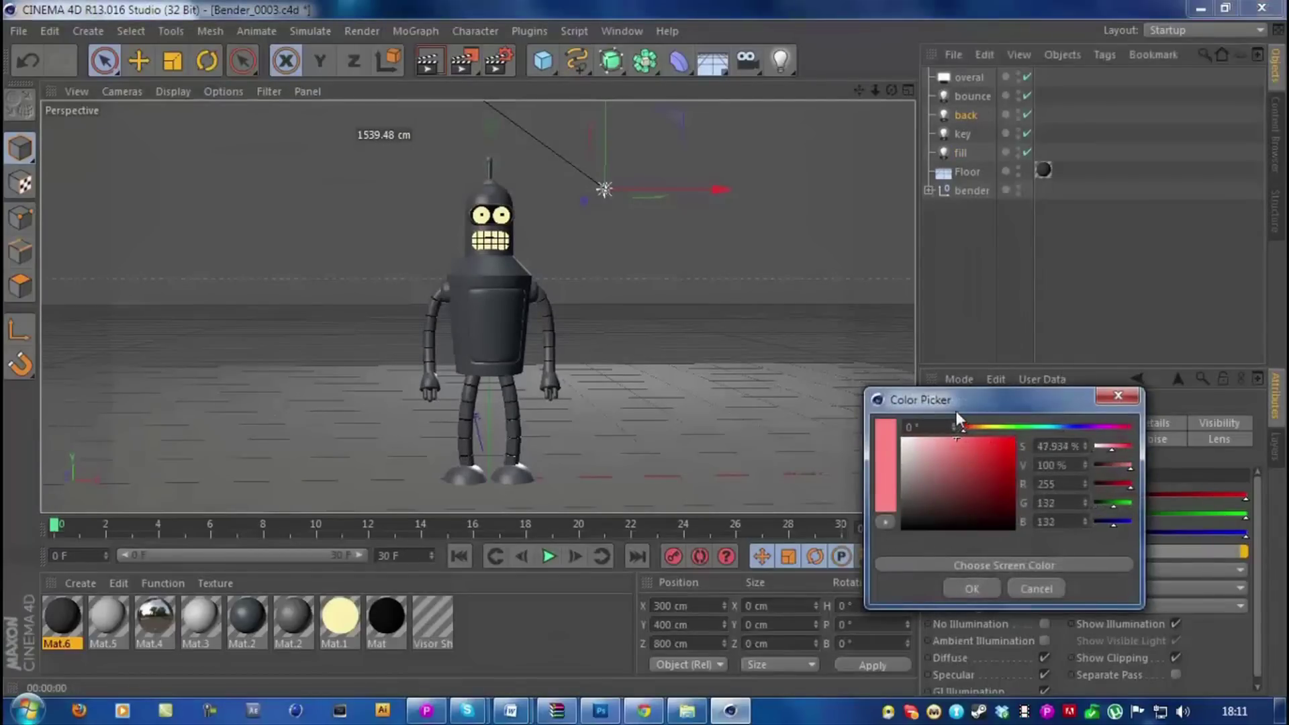
{"action": "left_click_drag", "start_coordinate": [964, 429], "coordinate": [965, 430]}
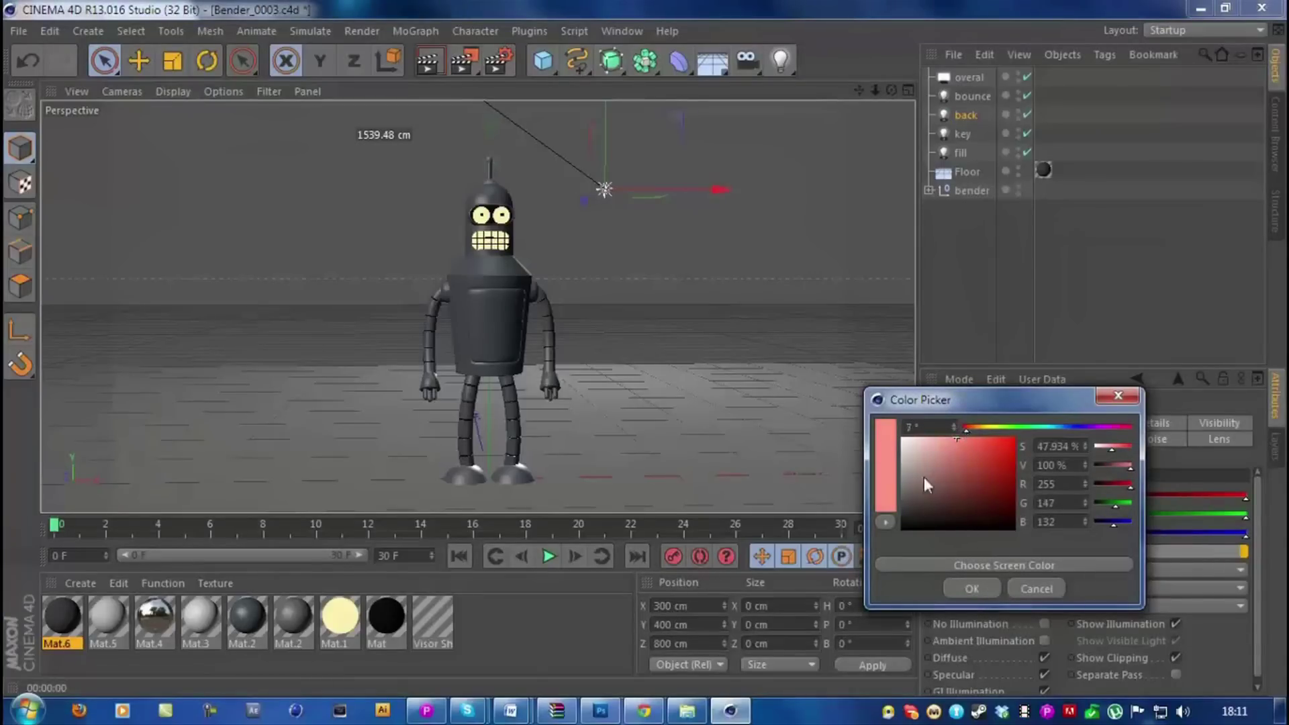
{"action": "left_click_drag", "start_coordinate": [929, 440], "coordinate": [936, 428]}
{"action": "left_click", "coordinate": [972, 589]}
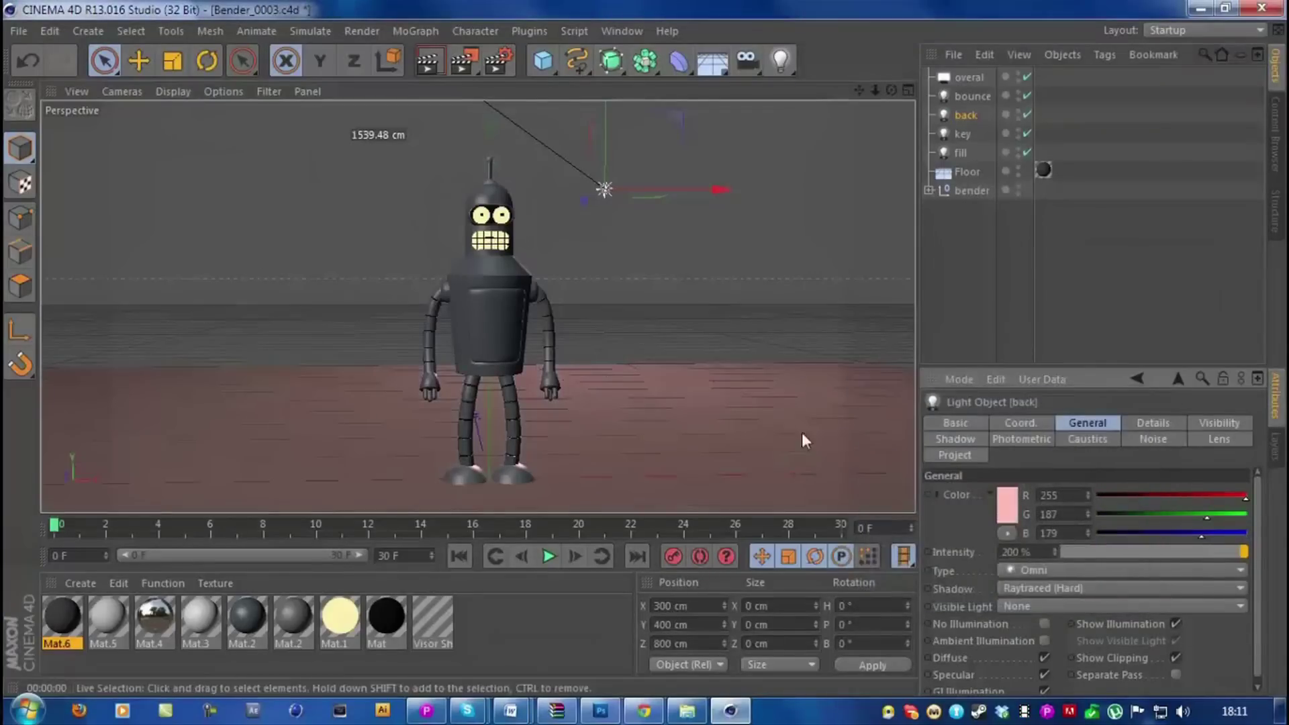
{"action": "left_click", "coordinate": [428, 61]}
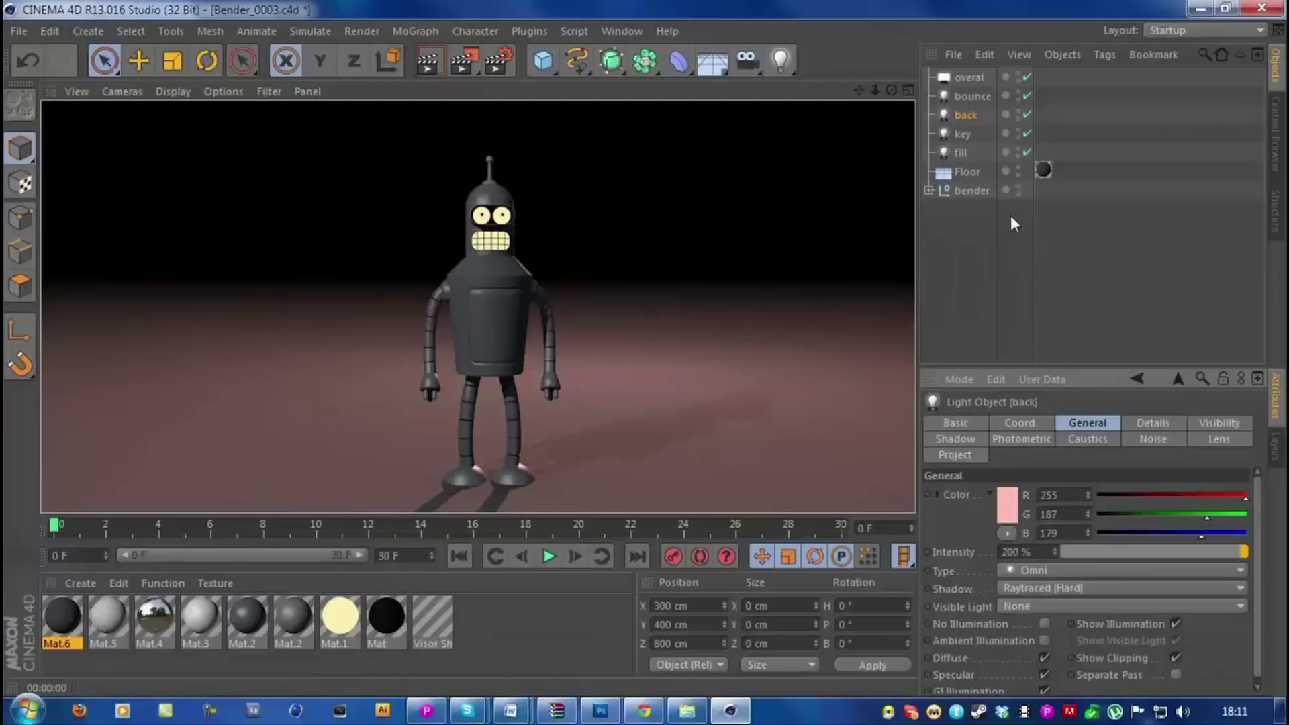
{"action": "left_click", "coordinate": [977, 78]}
Step: Give the overal light a very pale peach colour (R255 G240 B233) and render the scene
{"action": "left_click", "coordinate": [1006, 512]}
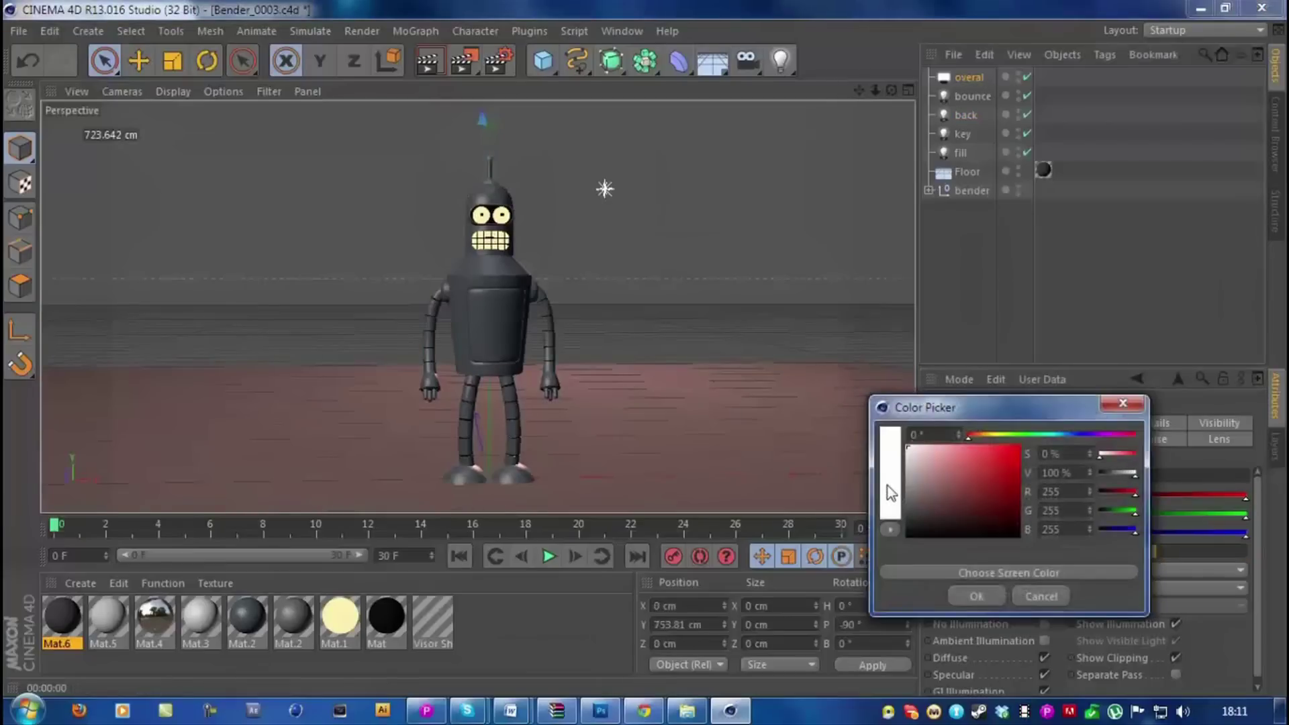
{"action": "left_click", "coordinate": [887, 486]}
{"action": "left_click", "coordinate": [905, 481]}
{"action": "left_click", "coordinate": [898, 672]}
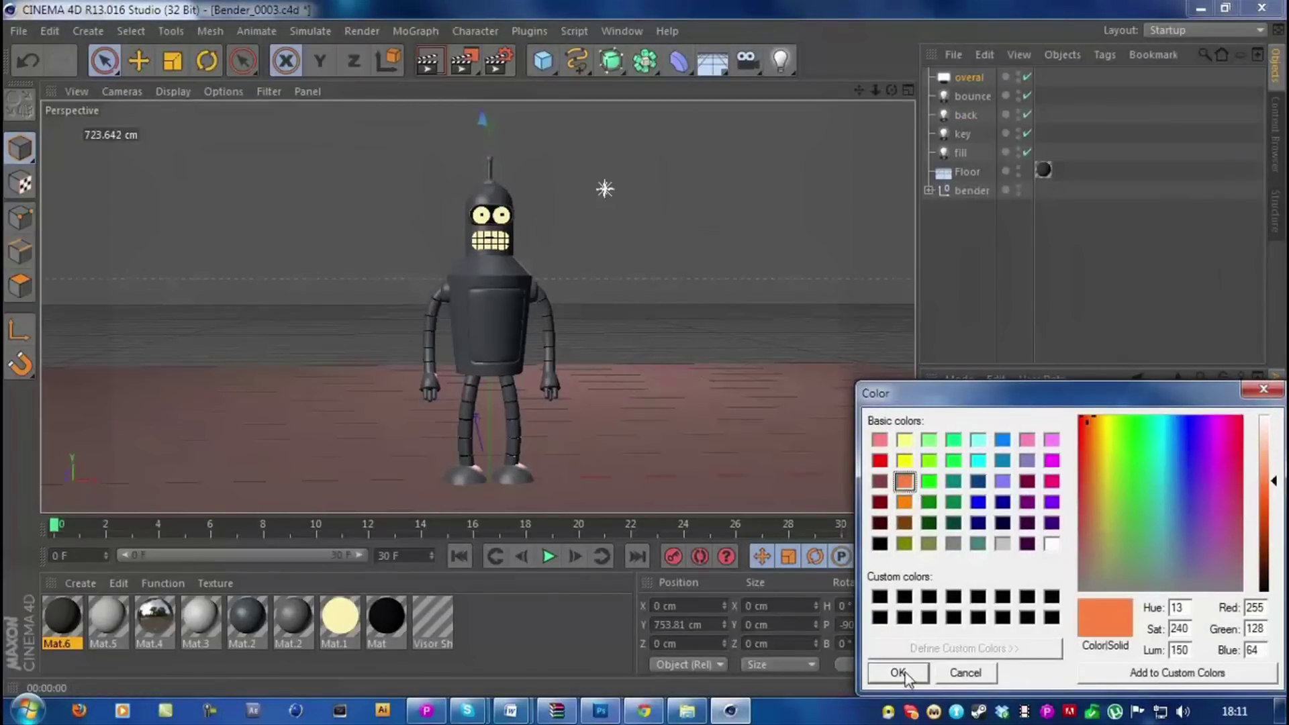
{"action": "left_click_drag", "start_coordinate": [940, 481], "coordinate": [920, 447]}
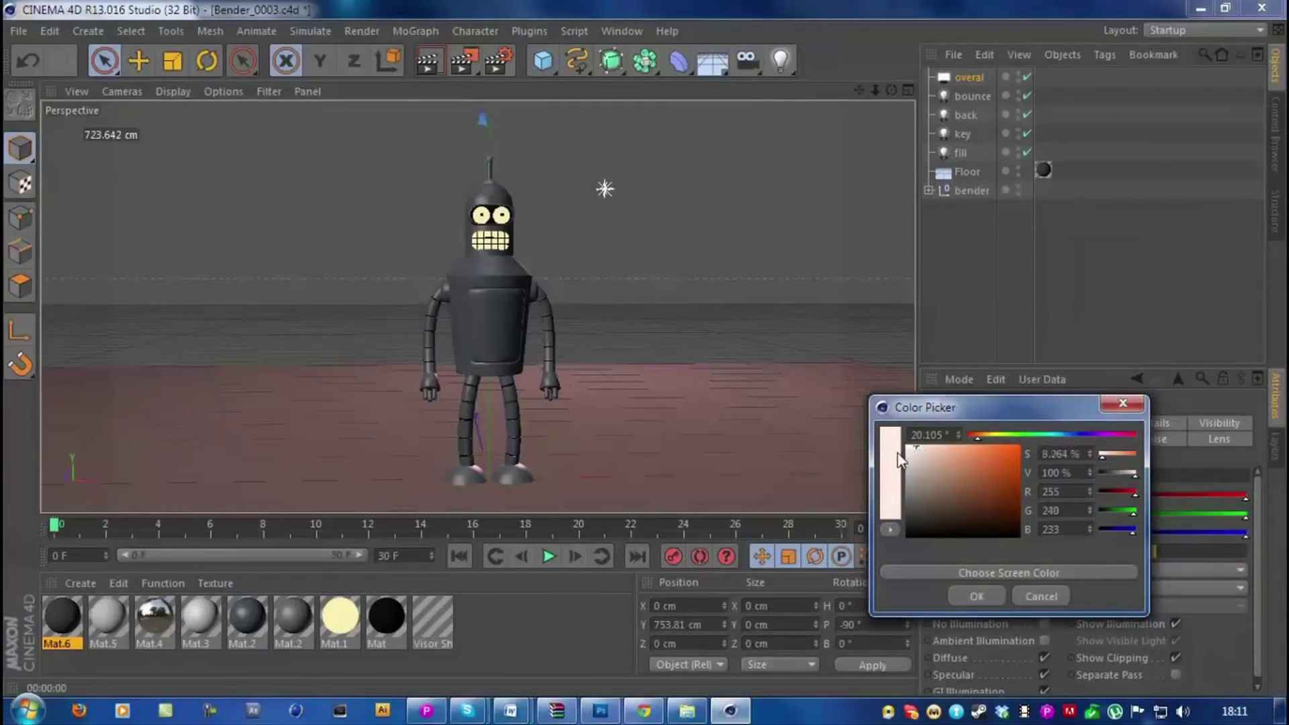
{"action": "left_click", "coordinate": [890, 463]}
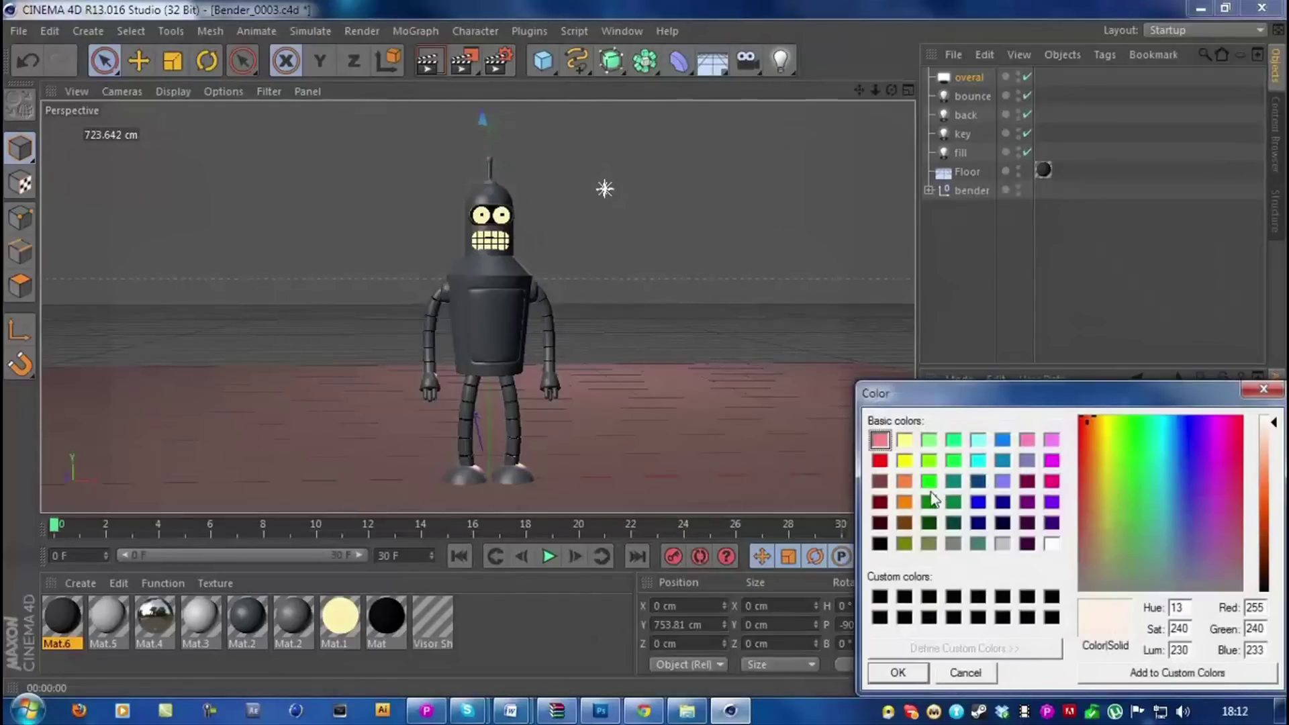
{"action": "left_click", "coordinate": [898, 672]}
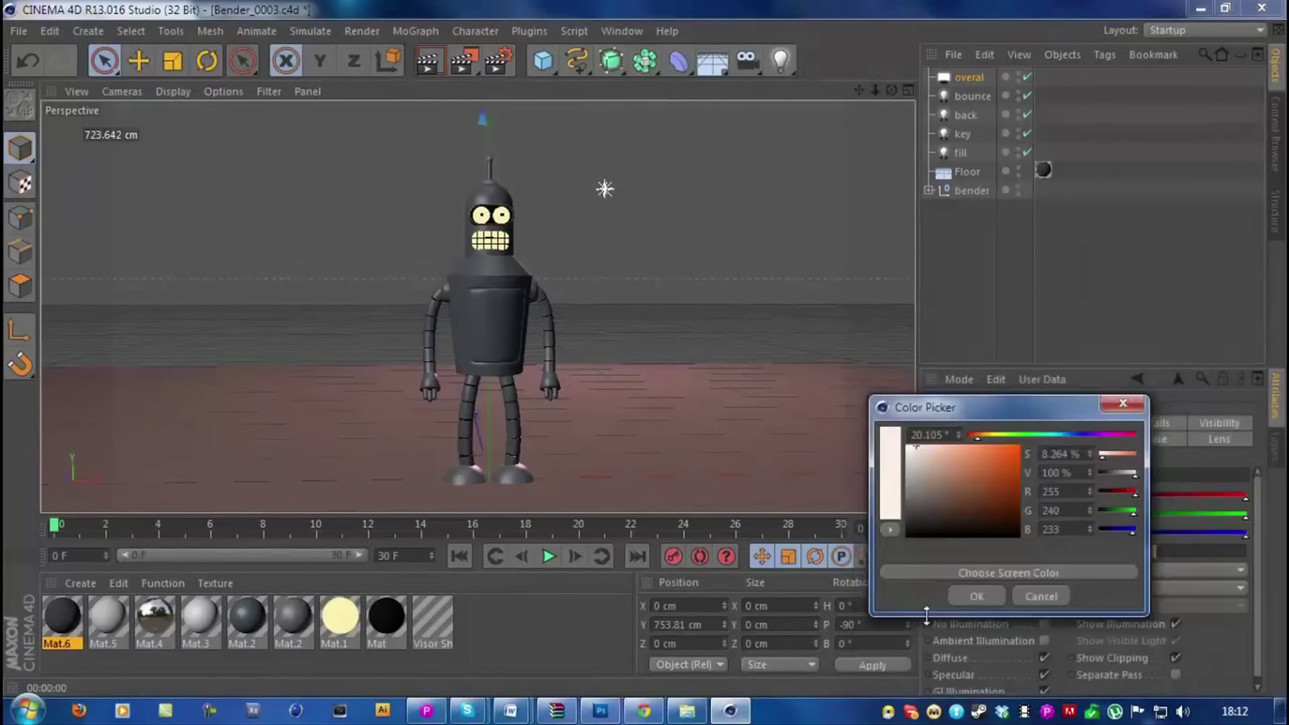
{"action": "left_click", "coordinate": [976, 596]}
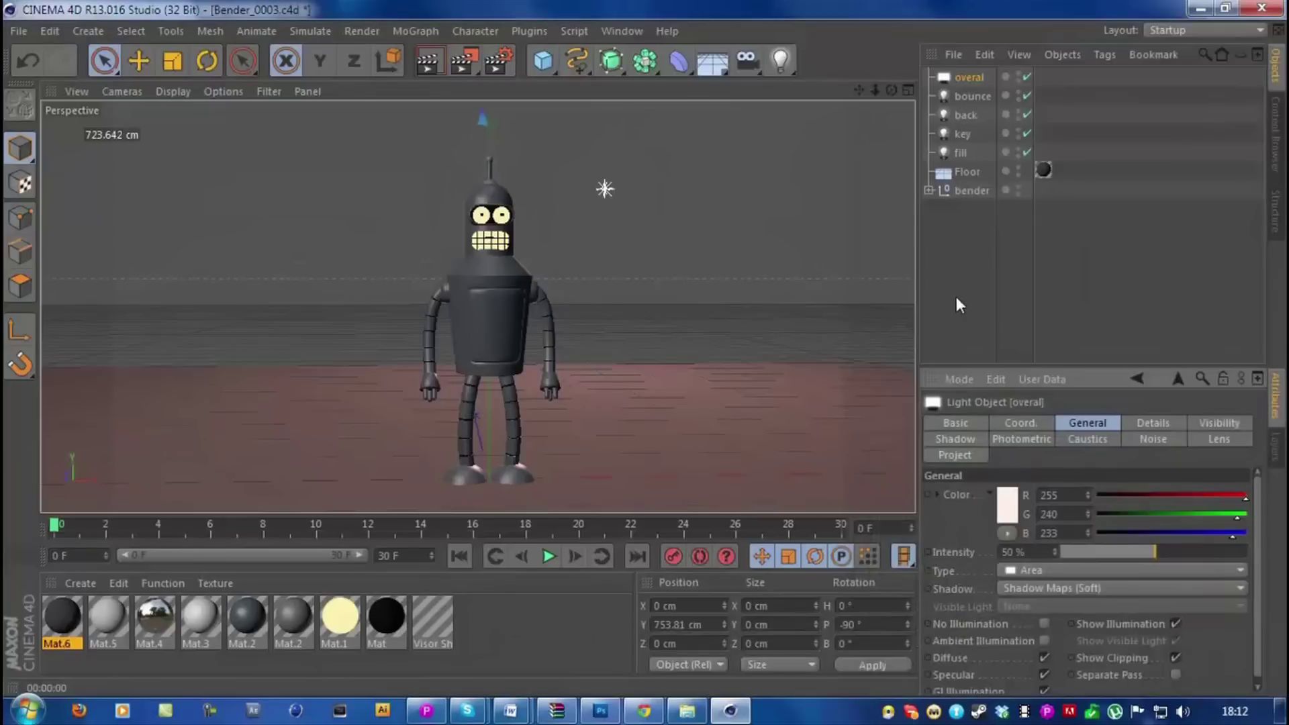
{"action": "left_click", "coordinate": [1000, 309]}
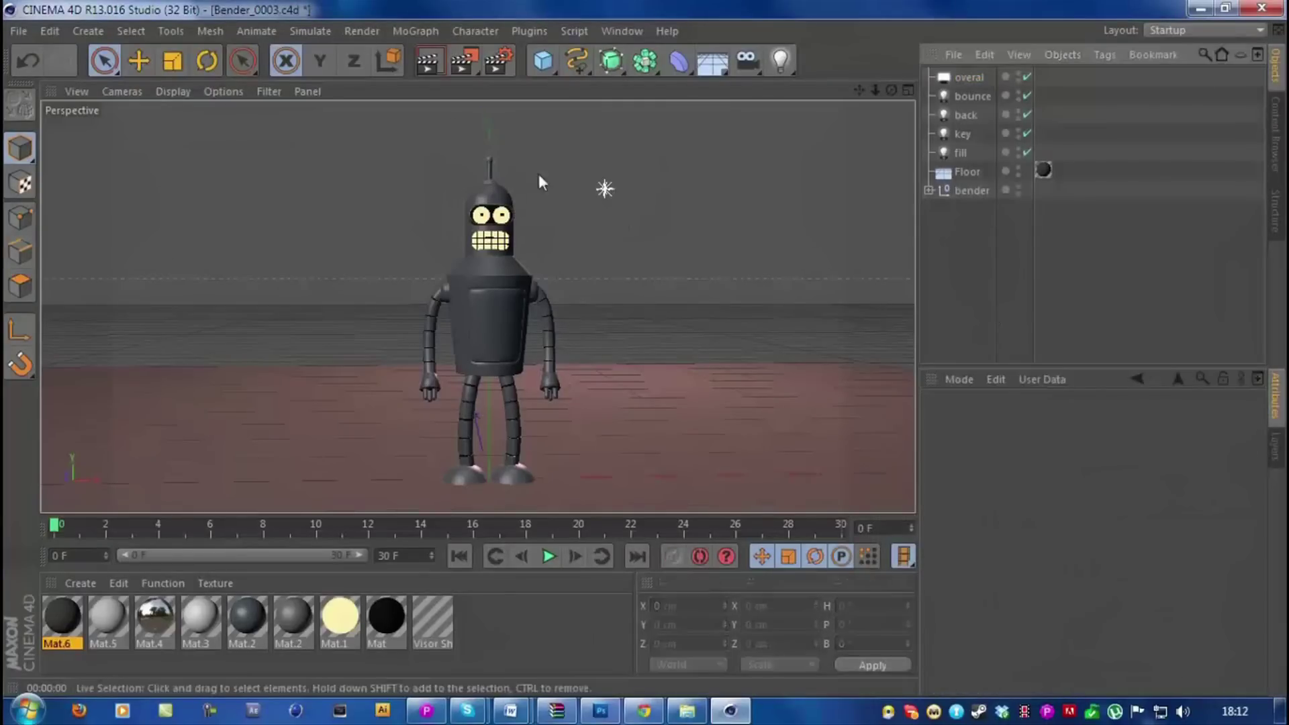
{"action": "left_click", "coordinate": [427, 61]}
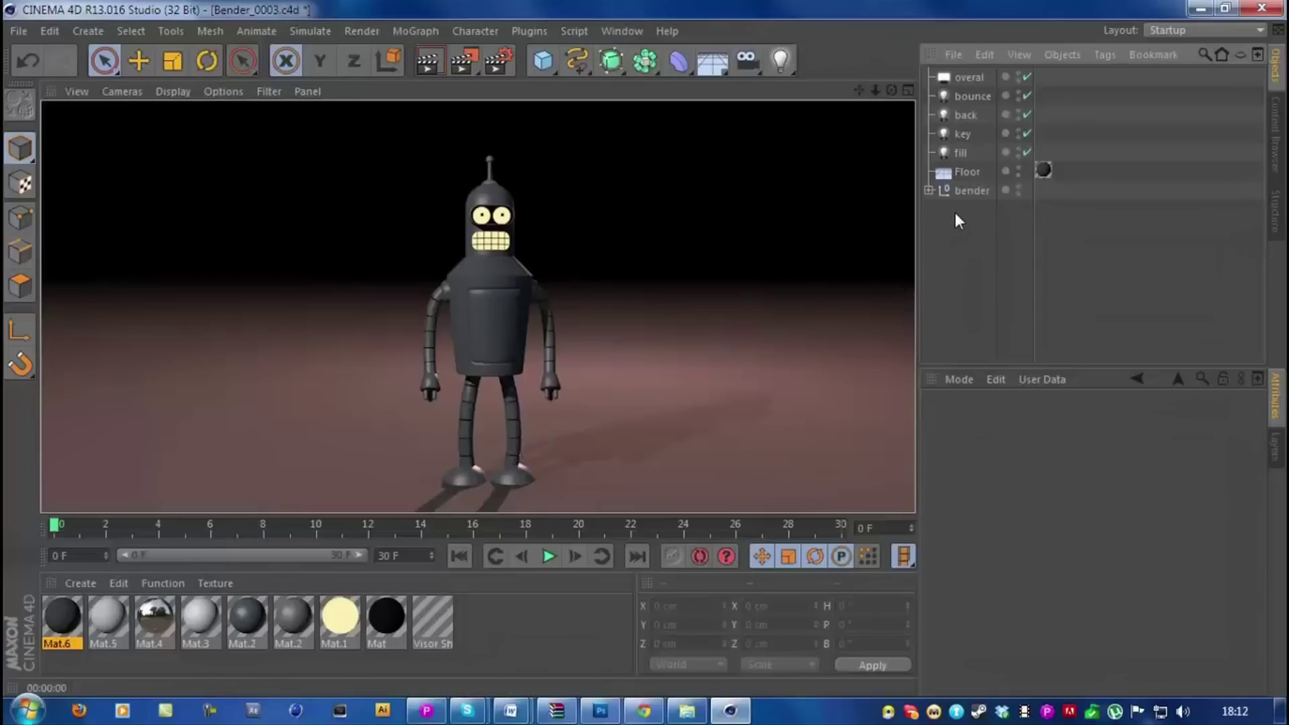
Step: Leave the render and zoom, pan and orbit to show the whole floor with the lights above Bender
{"action": "left_click", "coordinate": [936, 259]}
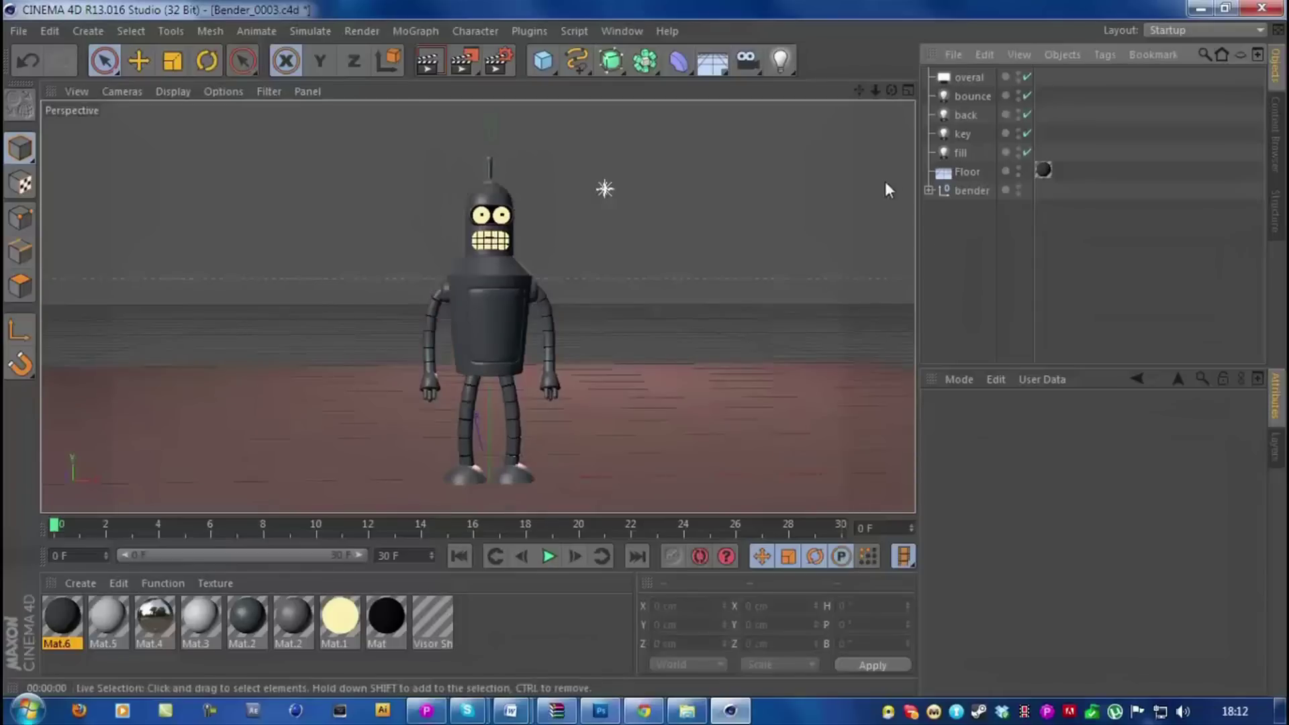
{"action": "scroll", "coordinate": [650, 289], "scroll_direction": "down", "scroll_amount": 6}
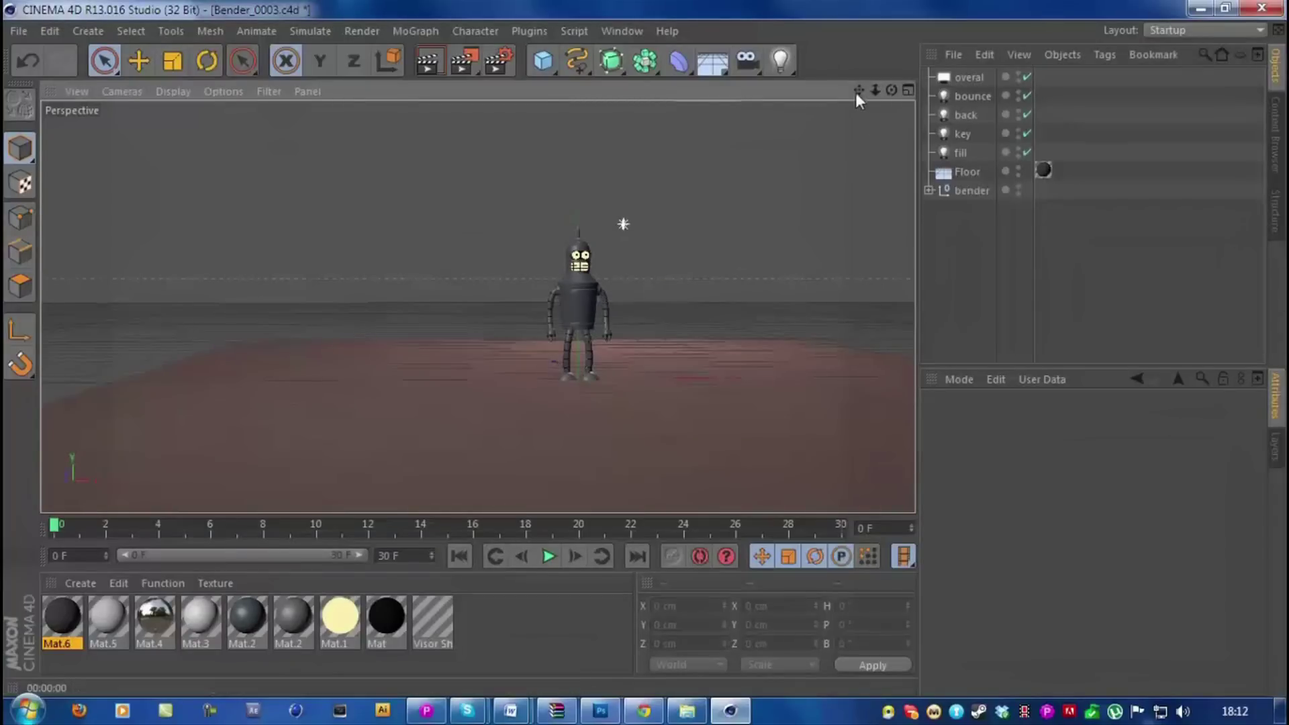
{"action": "left_click_drag", "start_coordinate": [856, 92], "coordinate": [841, 142]}
{"action": "left_click_drag", "start_coordinate": [891, 90], "coordinate": [873, 165]}
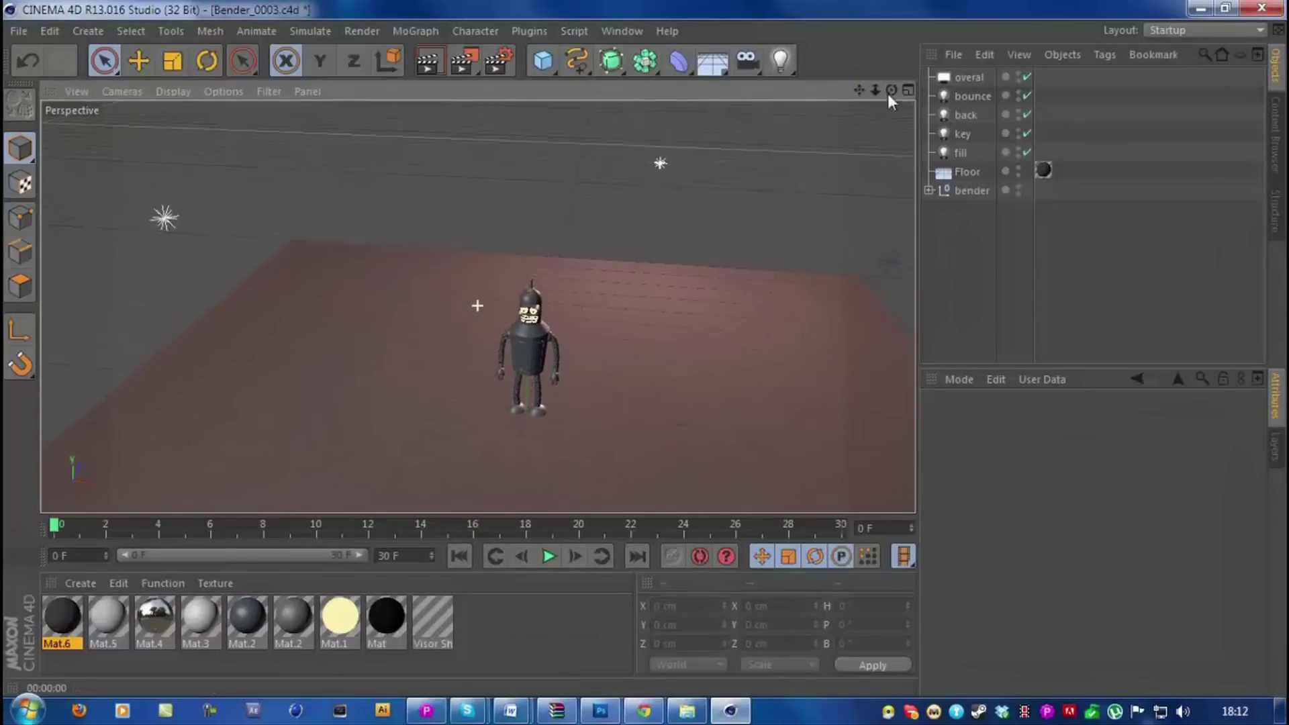
{"action": "scroll", "coordinate": [674, 163], "scroll_direction": "down", "scroll_amount": 3}
{"action": "scroll", "coordinate": [567, 145], "scroll_direction": "up", "scroll_amount": 5}
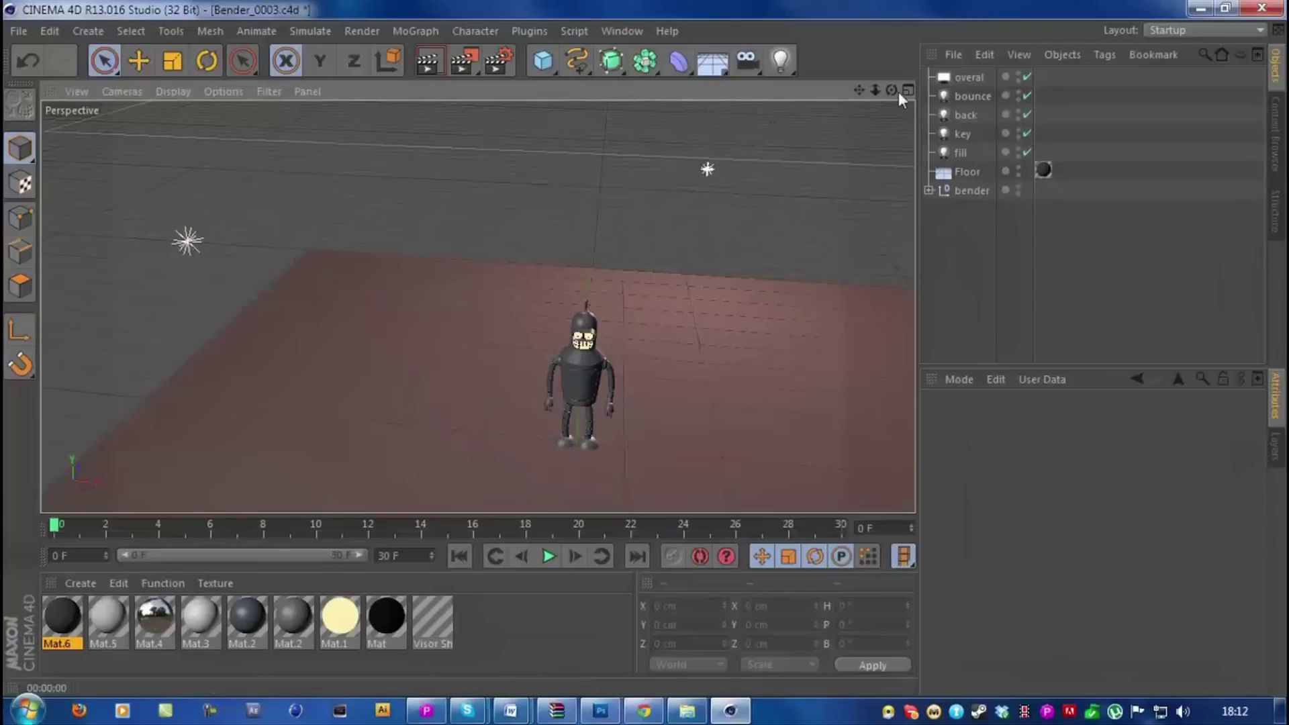
{"action": "left_click_drag", "start_coordinate": [893, 90], "coordinate": [896, 161]}
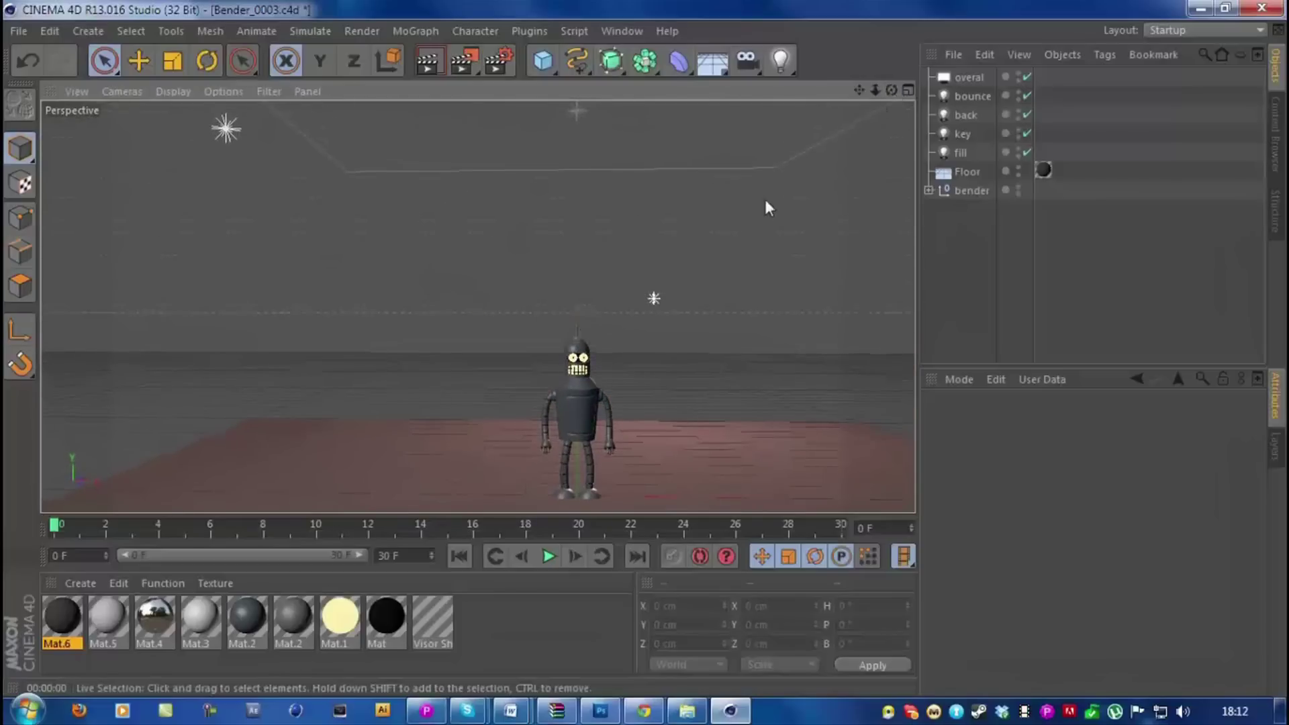
{"action": "mouse_move", "coordinate": [859, 90]}
{"action": "left_mouse_down"}
{"action": "mouse_move", "coordinate": [841, 75]}
{"action": "mouse_move", "coordinate": [848, 109]}
{"action": "left_mouse_up"}
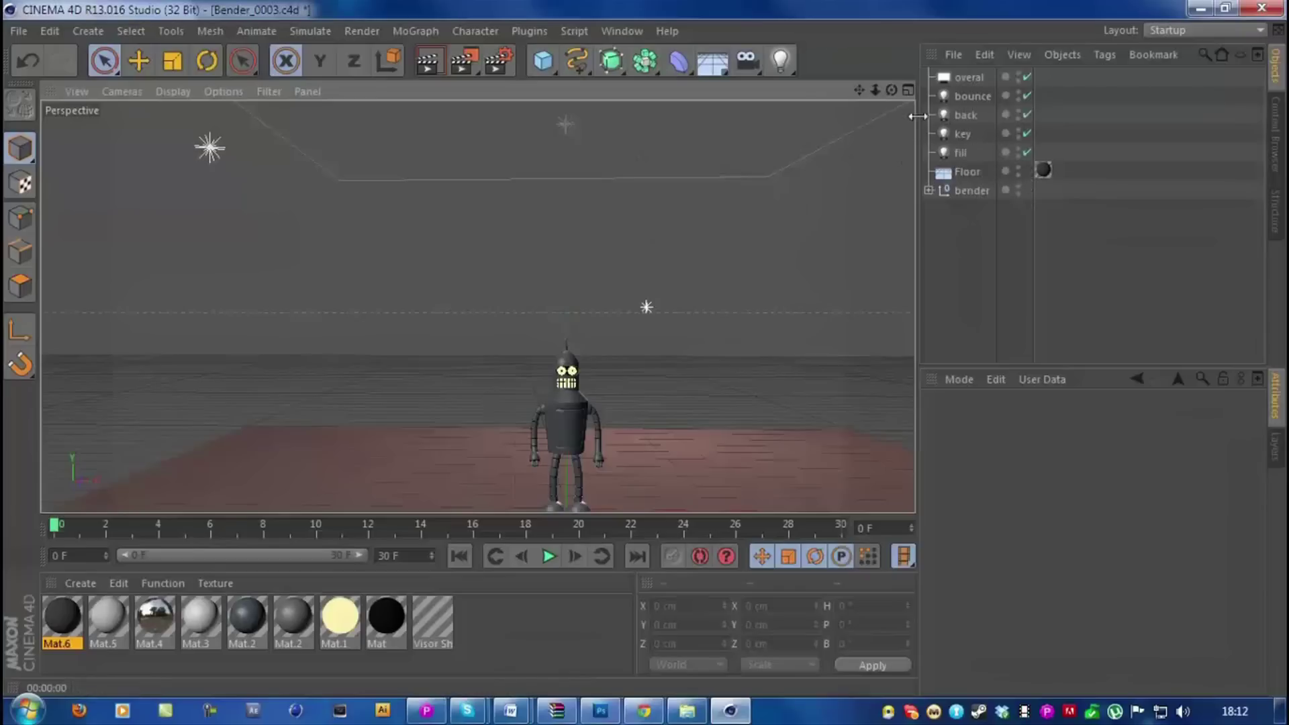
Step: Give the bounce, back, key and fill lights Inverse Square Clamped falloff at 500 cm radius
{"action": "left_click", "coordinate": [960, 152]}
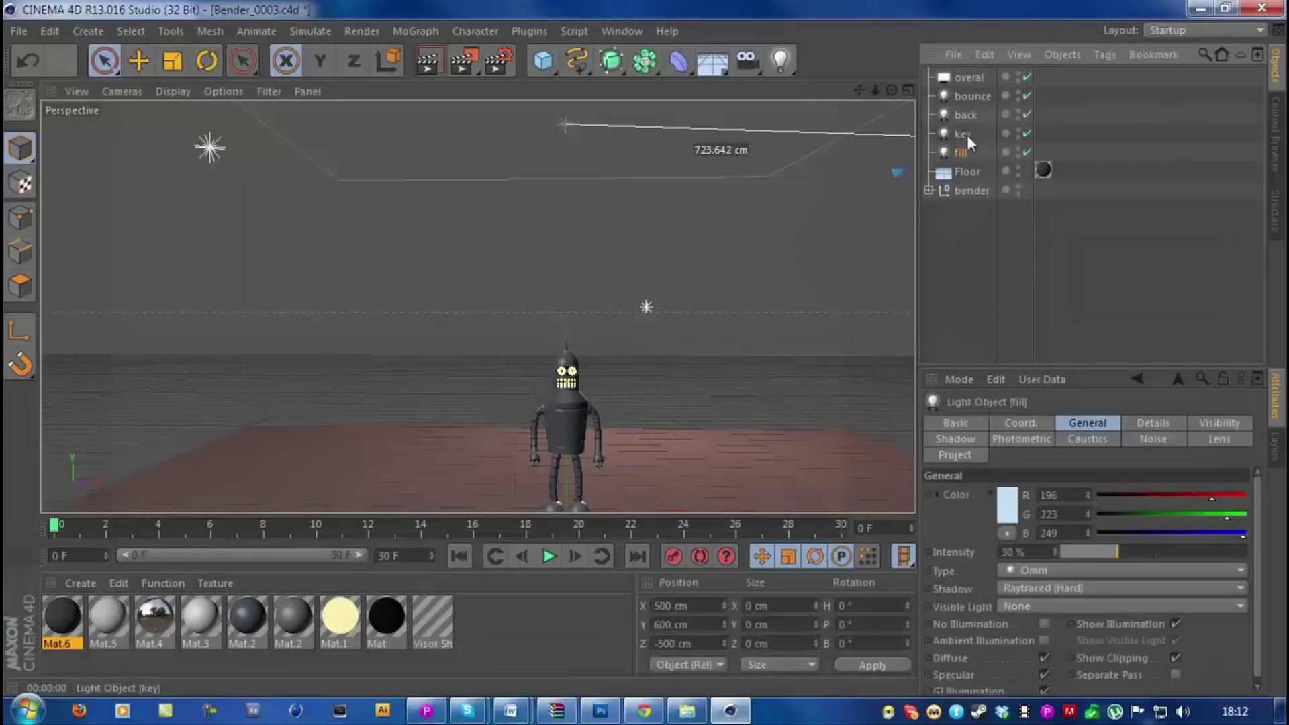
{"action": "left_click", "coordinate": [972, 77], "text": "shift"}
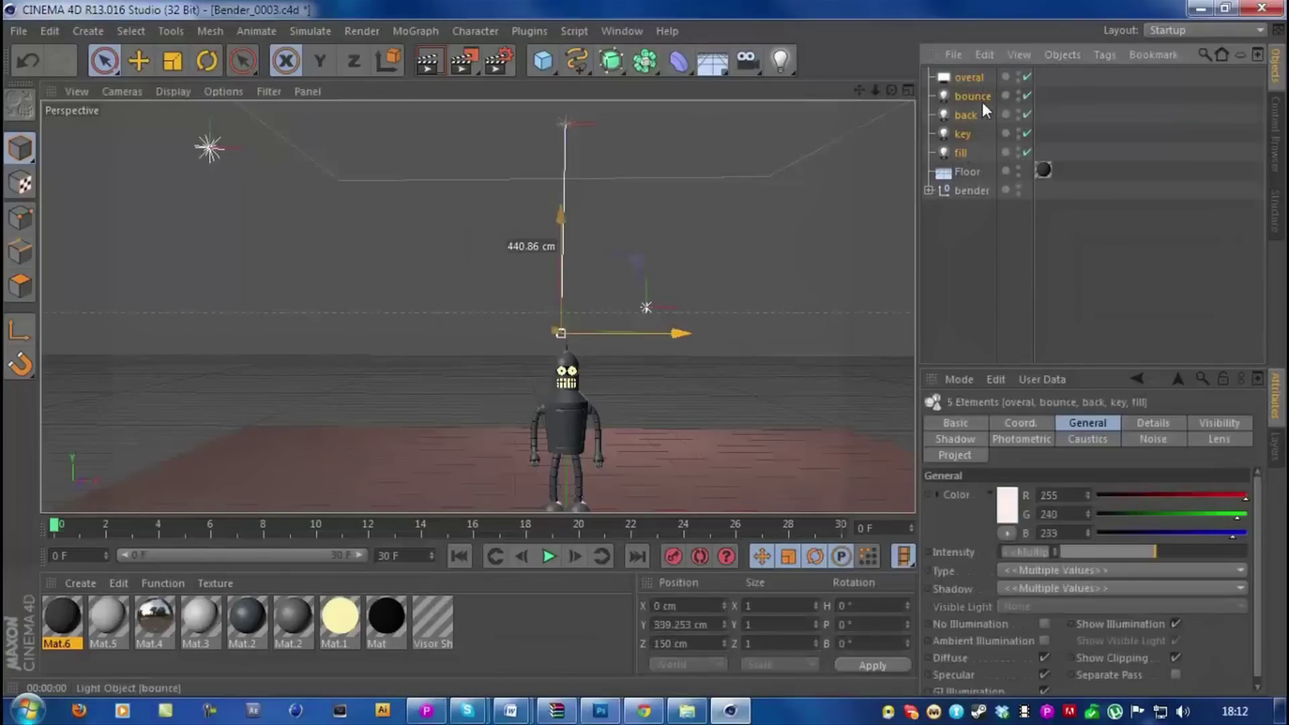
{"action": "left_click", "coordinate": [968, 77], "text": "ctrl"}
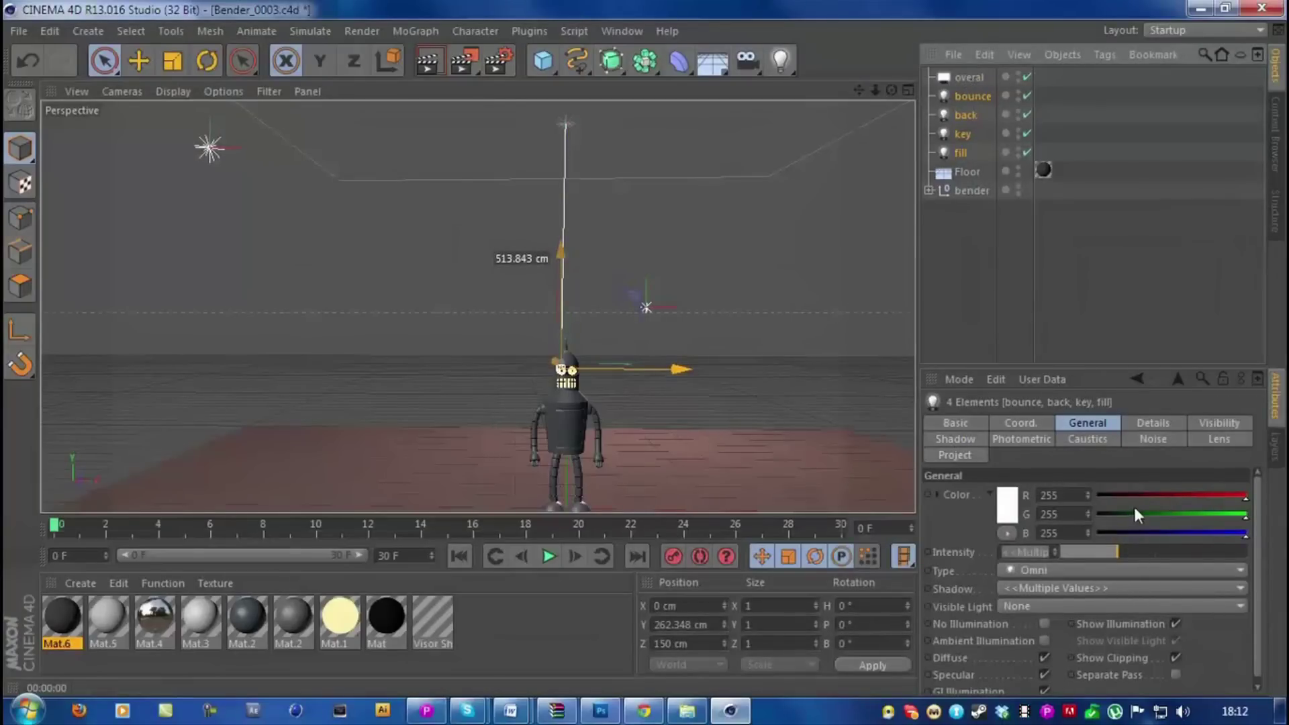
{"action": "left_click", "coordinate": [1157, 425]}
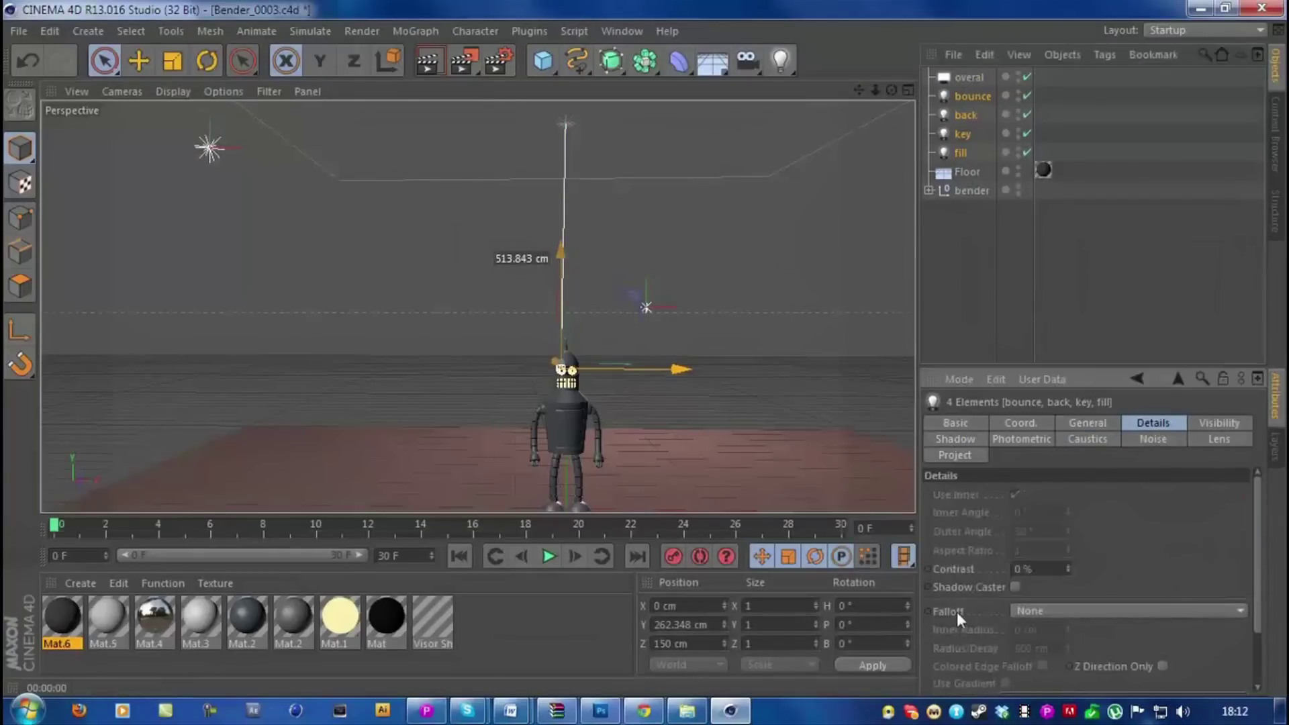
{"action": "left_click", "coordinate": [1038, 608]}
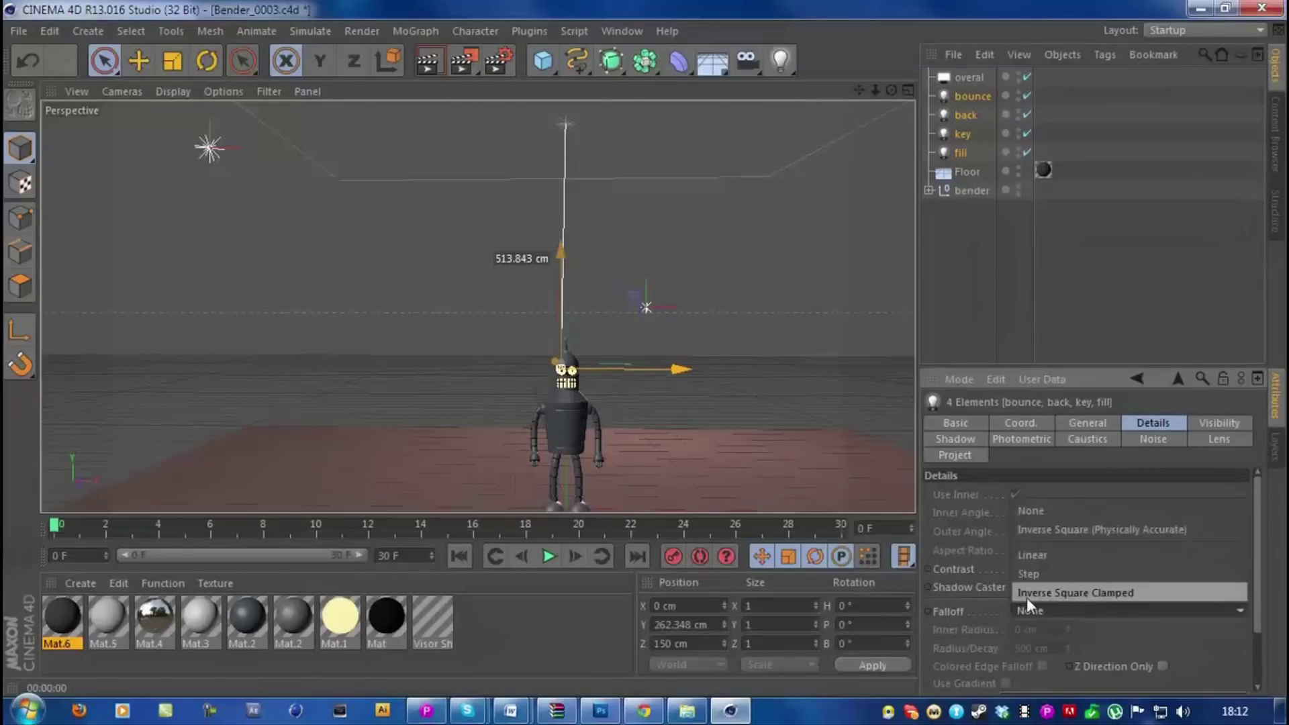
{"action": "left_click", "coordinate": [1026, 595]}
{"action": "mouse_move", "coordinate": [891, 90]}
{"action": "left_mouse_down"}
{"action": "mouse_move", "coordinate": [779, 97]}
{"action": "mouse_move", "coordinate": [907, 70]}
{"action": "left_mouse_up"}
{"action": "left_click_drag", "start_coordinate": [478, 306], "coordinate": [912, 169]}
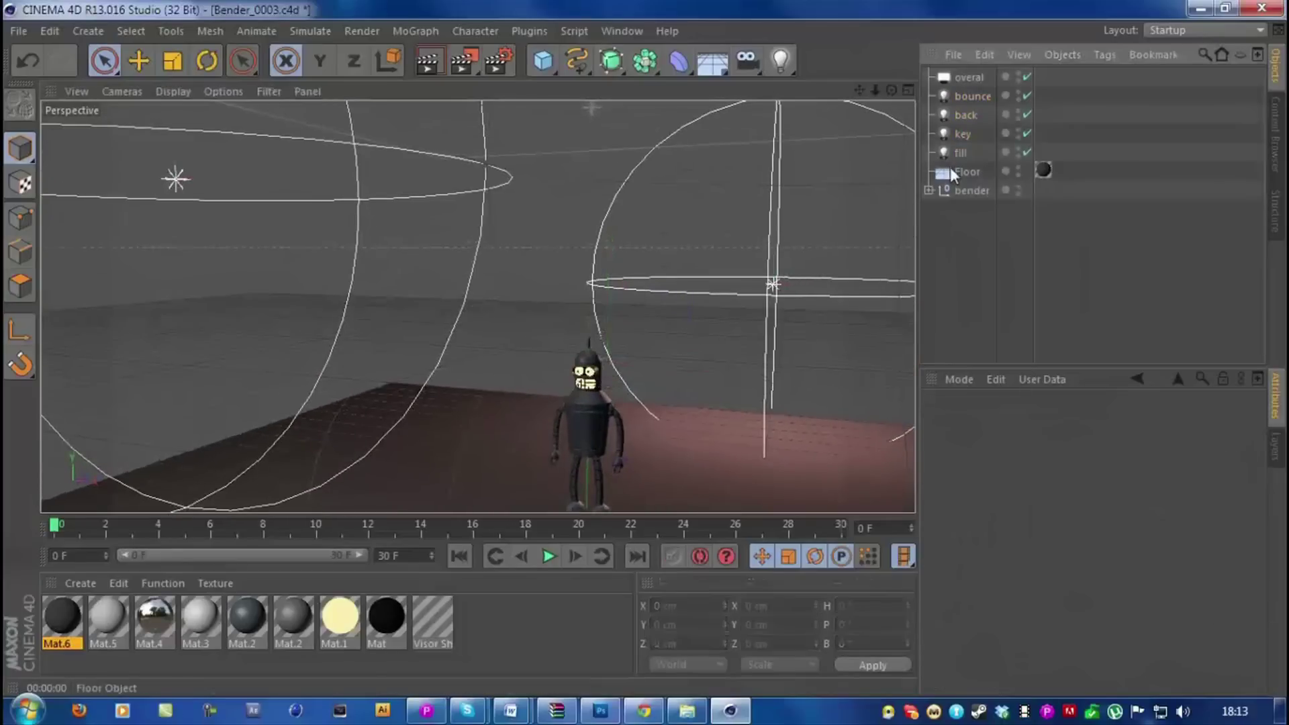
Step: Resize the fill light's falloff sphere with its radius handle in the viewport
{"action": "left_click", "coordinate": [960, 136]}
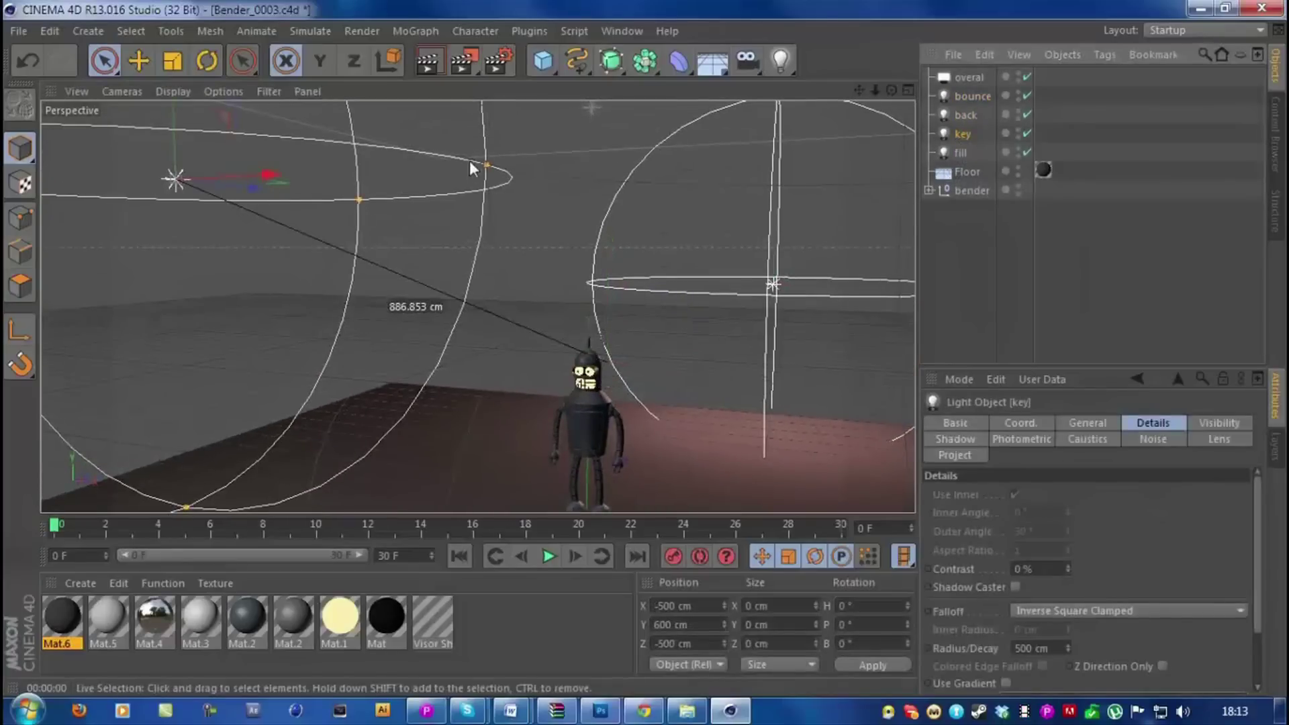
{"action": "left_click", "coordinate": [518, 181]}
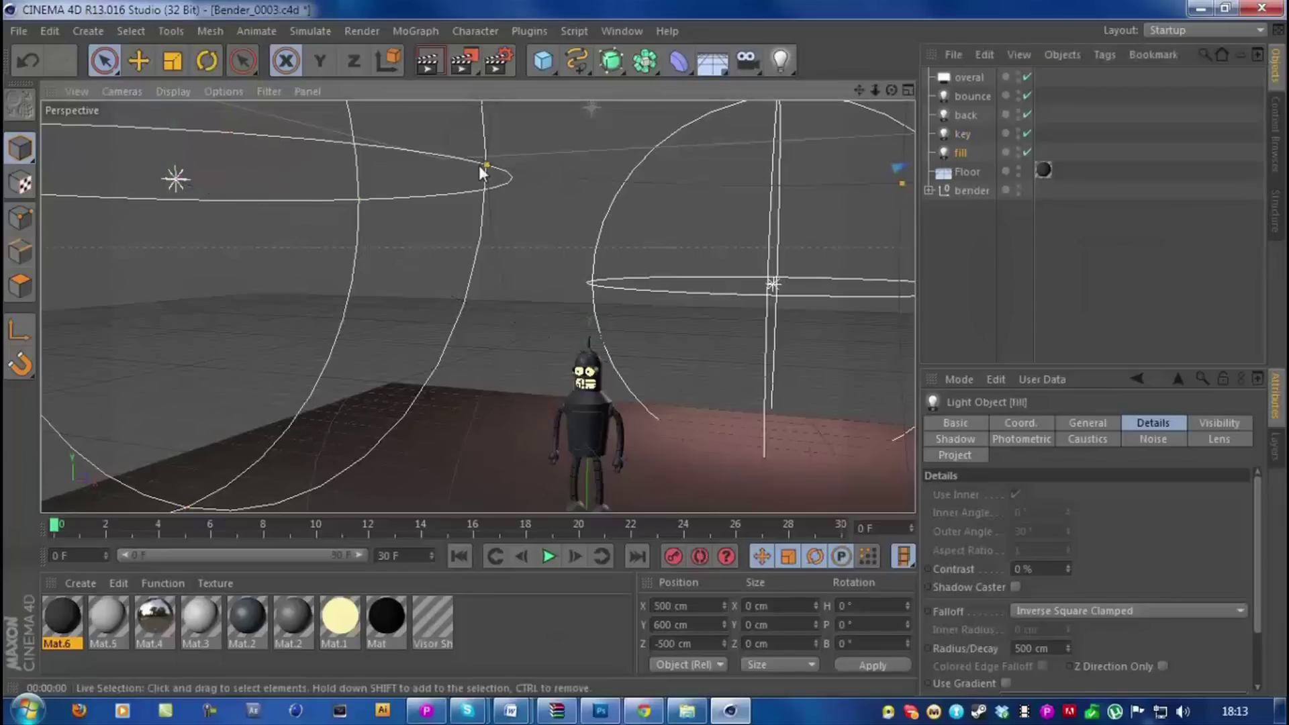
{"action": "left_click_drag", "start_coordinate": [487, 165], "coordinate": [733, 197]}
{"action": "left_click", "coordinate": [954, 137]}
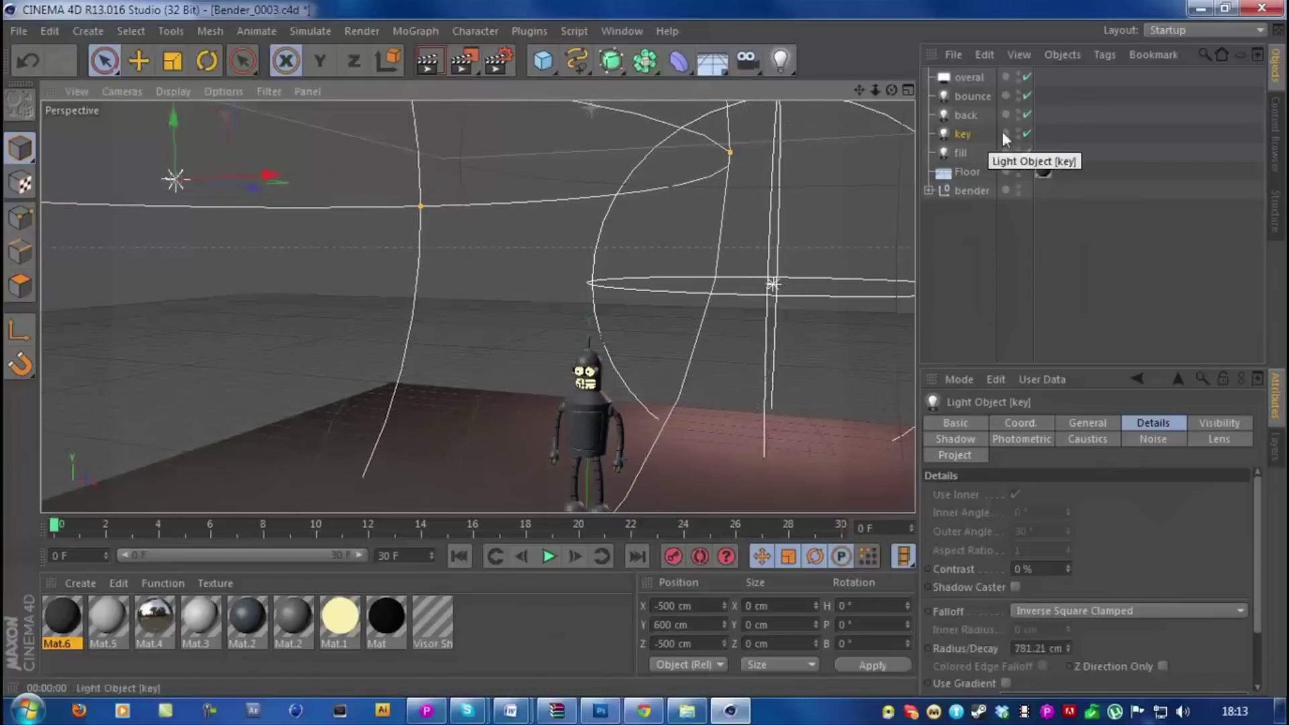
{"action": "left_click", "coordinate": [949, 153]}
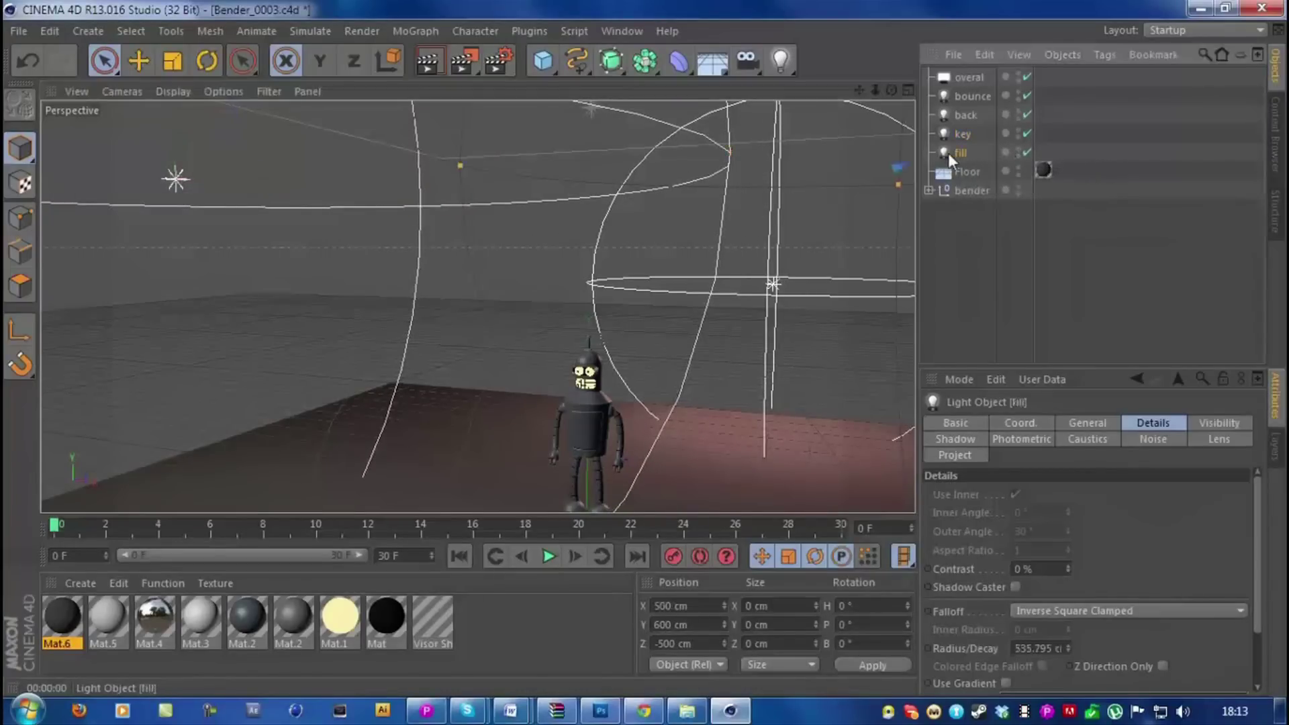
{"action": "scroll", "coordinate": [763, 219], "scroll_direction": "down", "scroll_amount": 3}
{"action": "left_click_drag", "start_coordinate": [581, 188], "coordinate": [401, 169]}
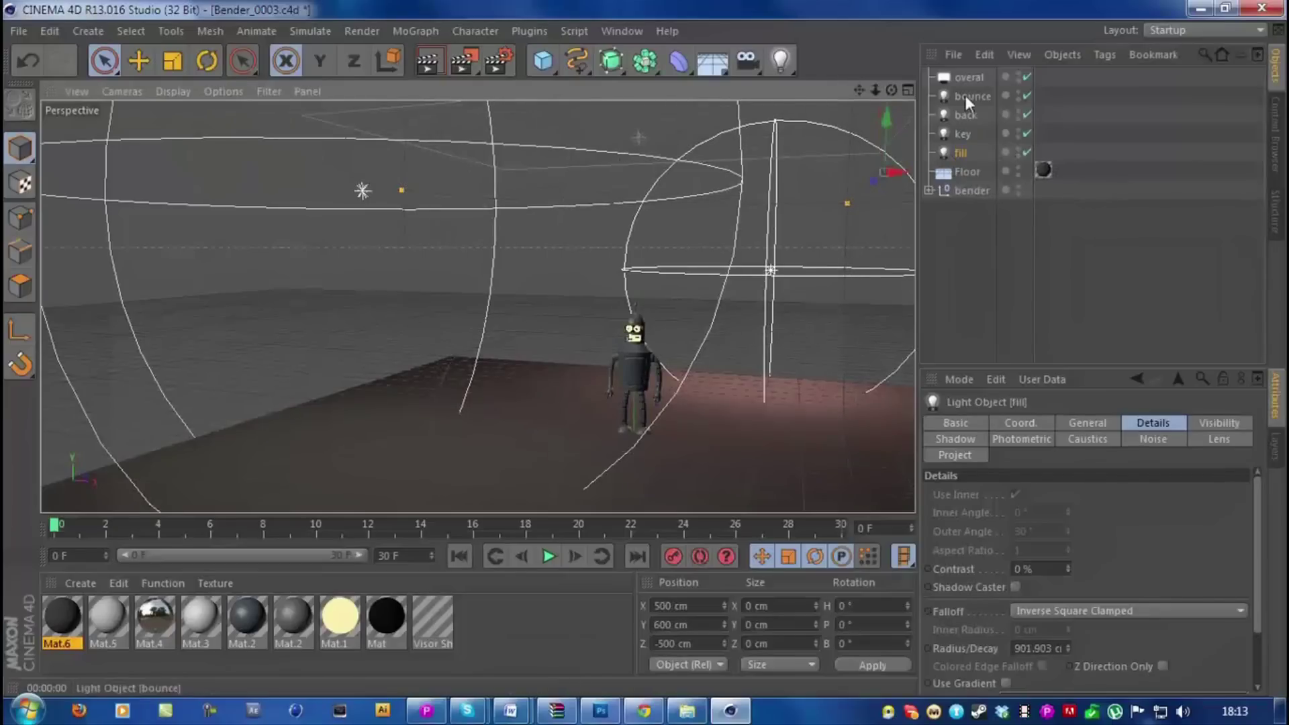
Step: Set the back light's falloff radius to about 944 cm
{"action": "left_click", "coordinate": [967, 118]}
{"action": "left_click_drag", "start_coordinate": [860, 89], "coordinate": [505, 344]}
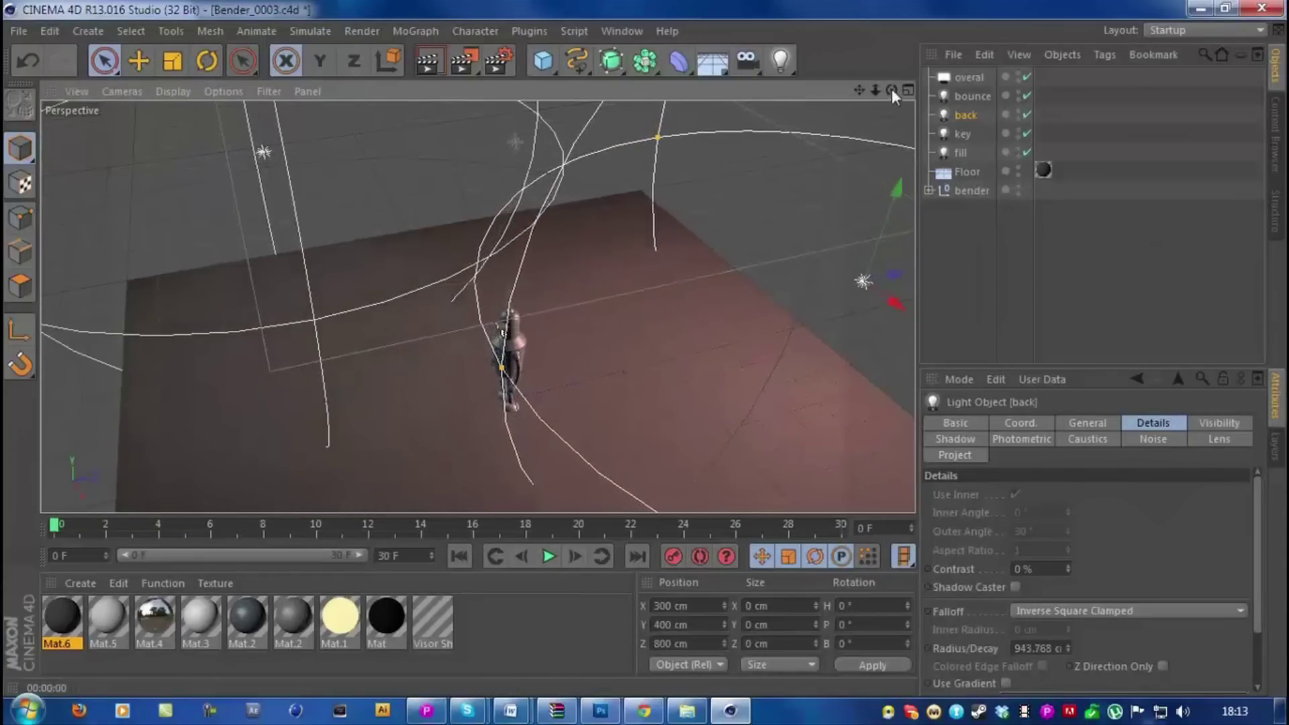
{"action": "mouse_move", "coordinate": [892, 90]}
{"action": "left_mouse_down"}
{"action": "mouse_move", "coordinate": [873, 94]}
{"action": "mouse_move", "coordinate": [854, 75]}
{"action": "mouse_move", "coordinate": [874, 73]}
{"action": "mouse_move", "coordinate": [855, 89]}
{"action": "mouse_move", "coordinate": [873, 80]}
{"action": "mouse_move", "coordinate": [868, 113]}
{"action": "mouse_move", "coordinate": [898, 95]}
{"action": "left_mouse_up"}
Step: Shrink the bounce light's falloff radius to about 216 cm
{"action": "left_click", "coordinate": [976, 96]}
{"action": "scroll", "coordinate": [768, 172], "scroll_direction": "up", "scroll_amount": 3}
{"action": "left_click_drag", "start_coordinate": [860, 89], "coordinate": [894, 15]}
{"action": "left_click_drag", "start_coordinate": [891, 90], "coordinate": [691, 188]}
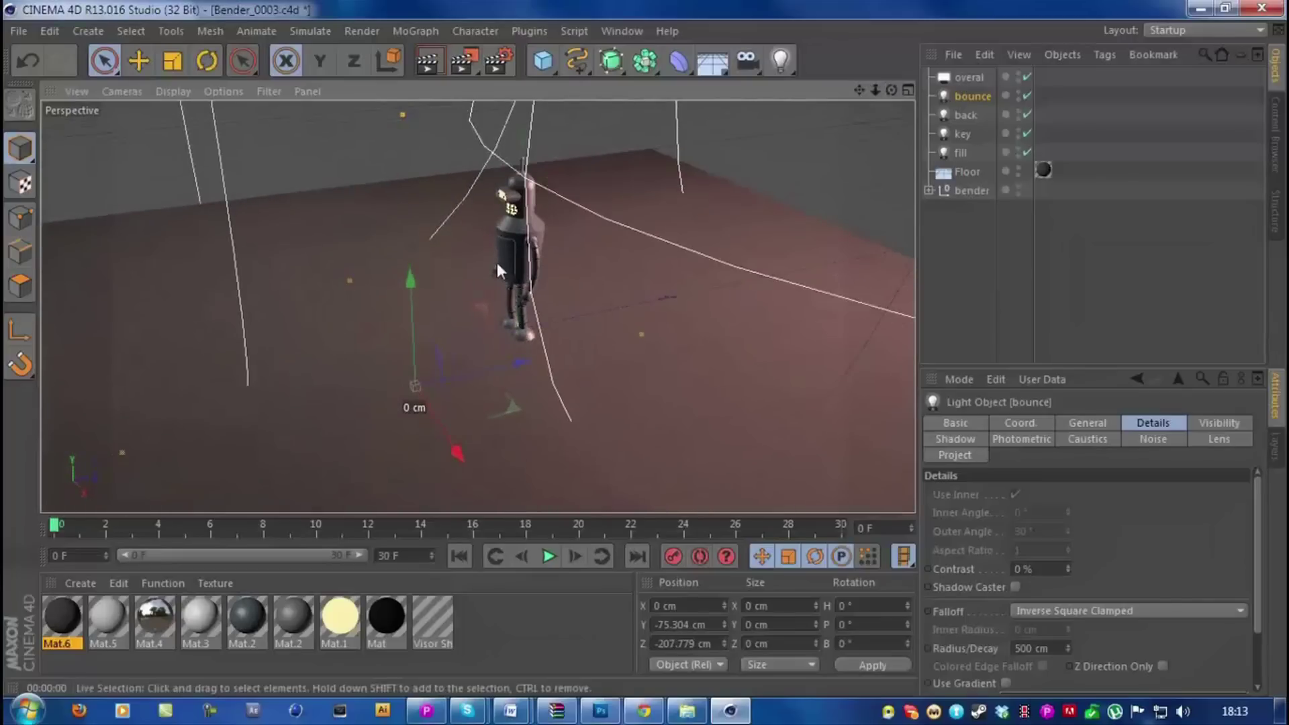
{"action": "left_click_drag", "start_coordinate": [643, 338], "coordinate": [515, 337]}
{"action": "left_click_drag", "start_coordinate": [891, 91], "coordinate": [563, 195]}
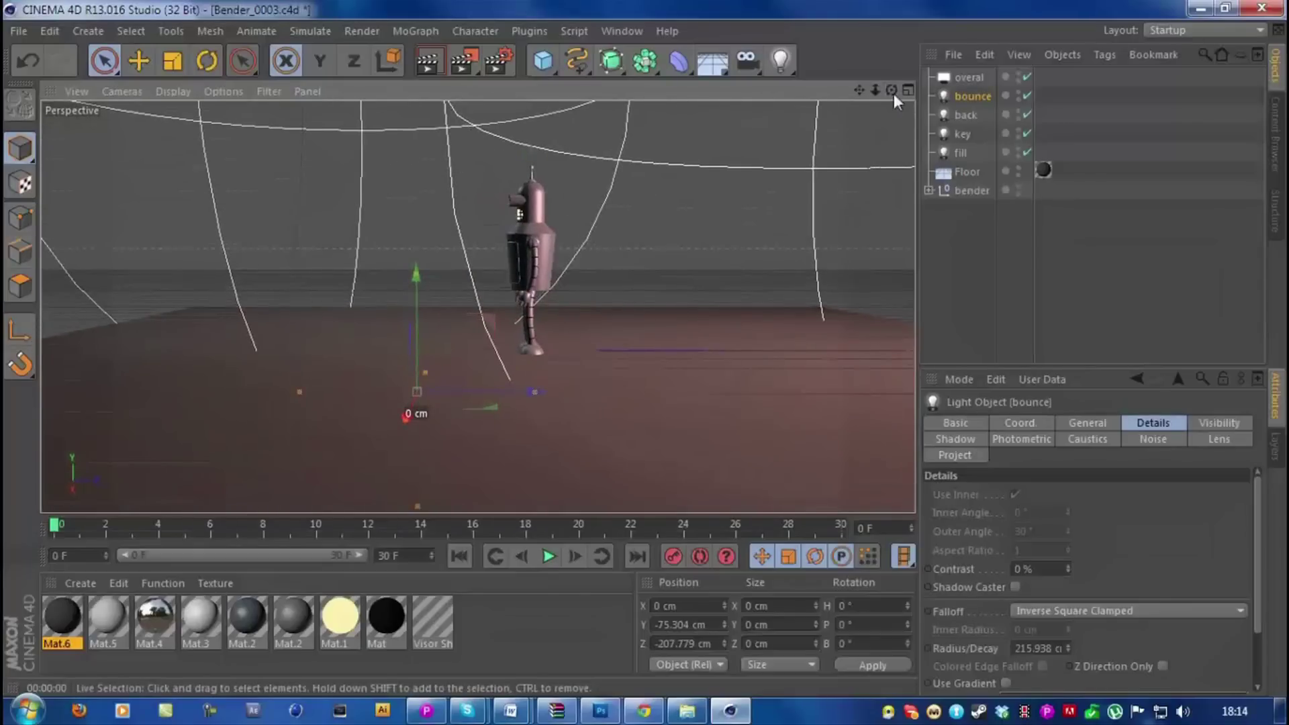
{"action": "left_click_drag", "start_coordinate": [859, 90], "coordinate": [847, 204]}
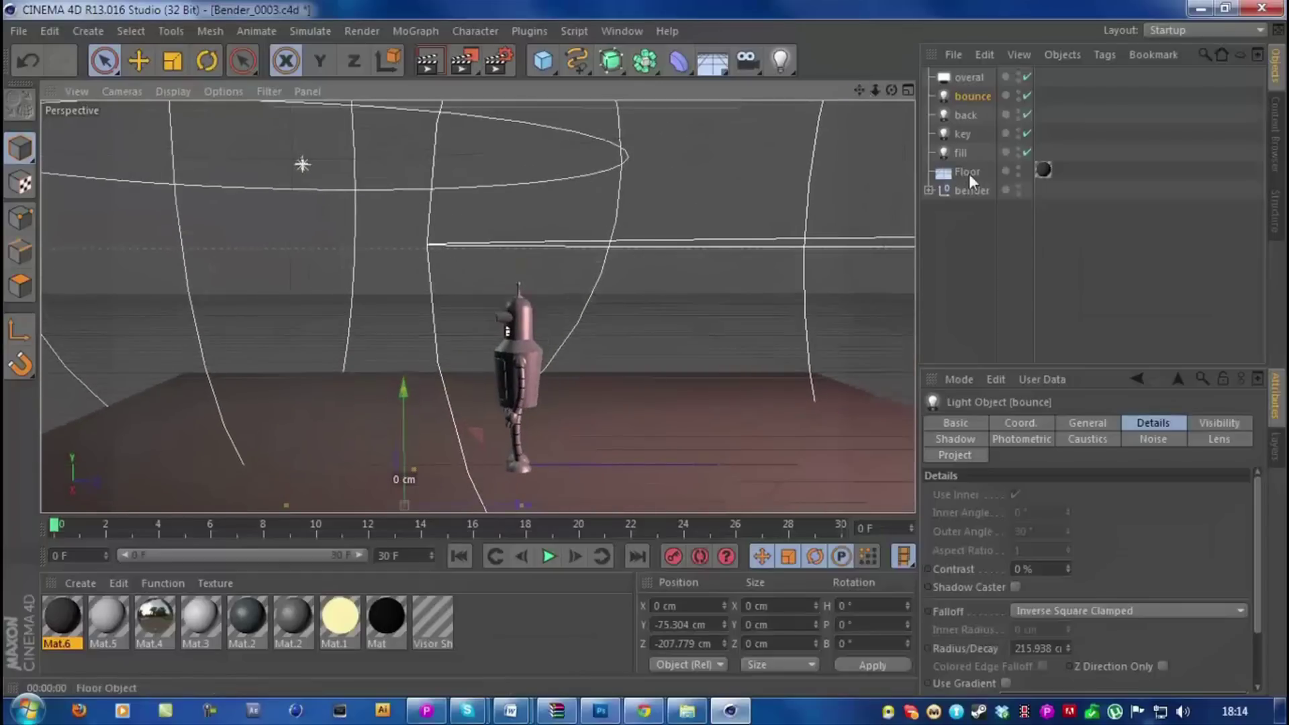
Step: Tighten the back light's falloff radius to about 818 cm
{"action": "left_click", "coordinate": [964, 117]}
{"action": "left_click_drag", "start_coordinate": [428, 246], "coordinate": [518, 275]}
{"action": "left_click_drag", "start_coordinate": [891, 90], "coordinate": [310, 317]}
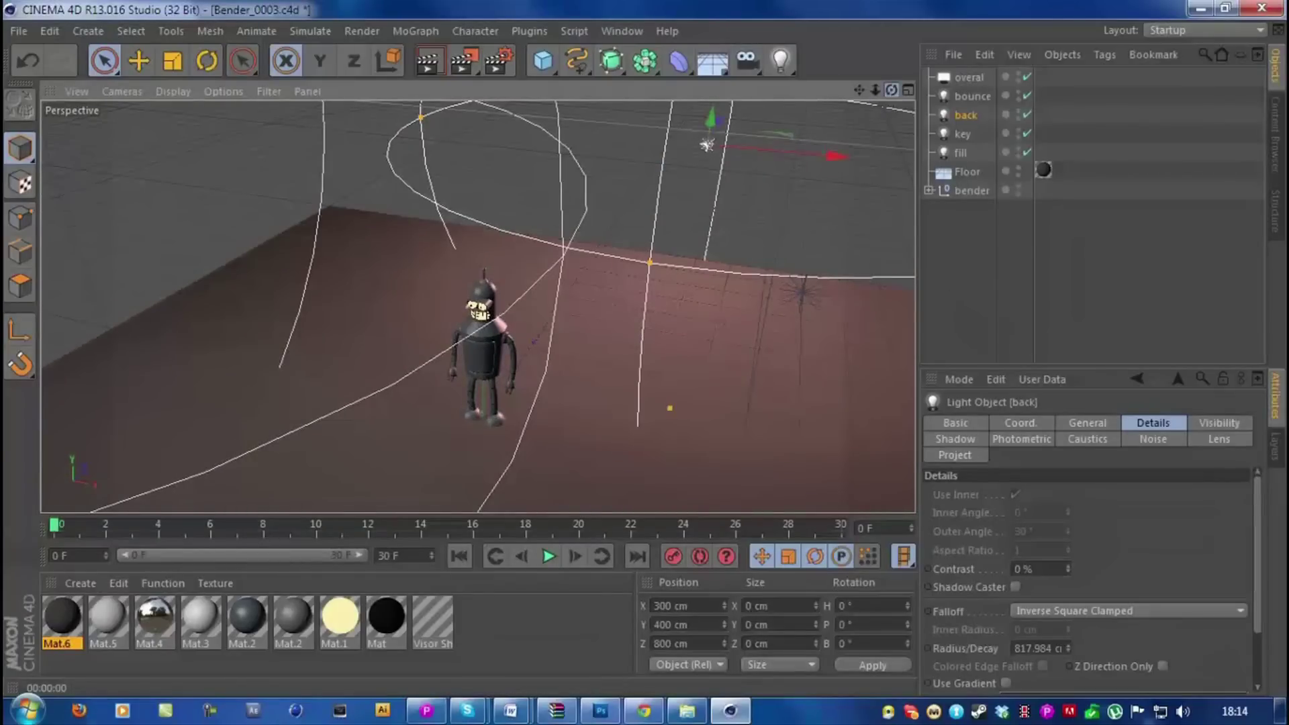
{"action": "left_click_drag", "start_coordinate": [891, 90], "coordinate": [826, 130]}
{"action": "left_click_drag", "start_coordinate": [477, 306], "coordinate": [477, 305]}
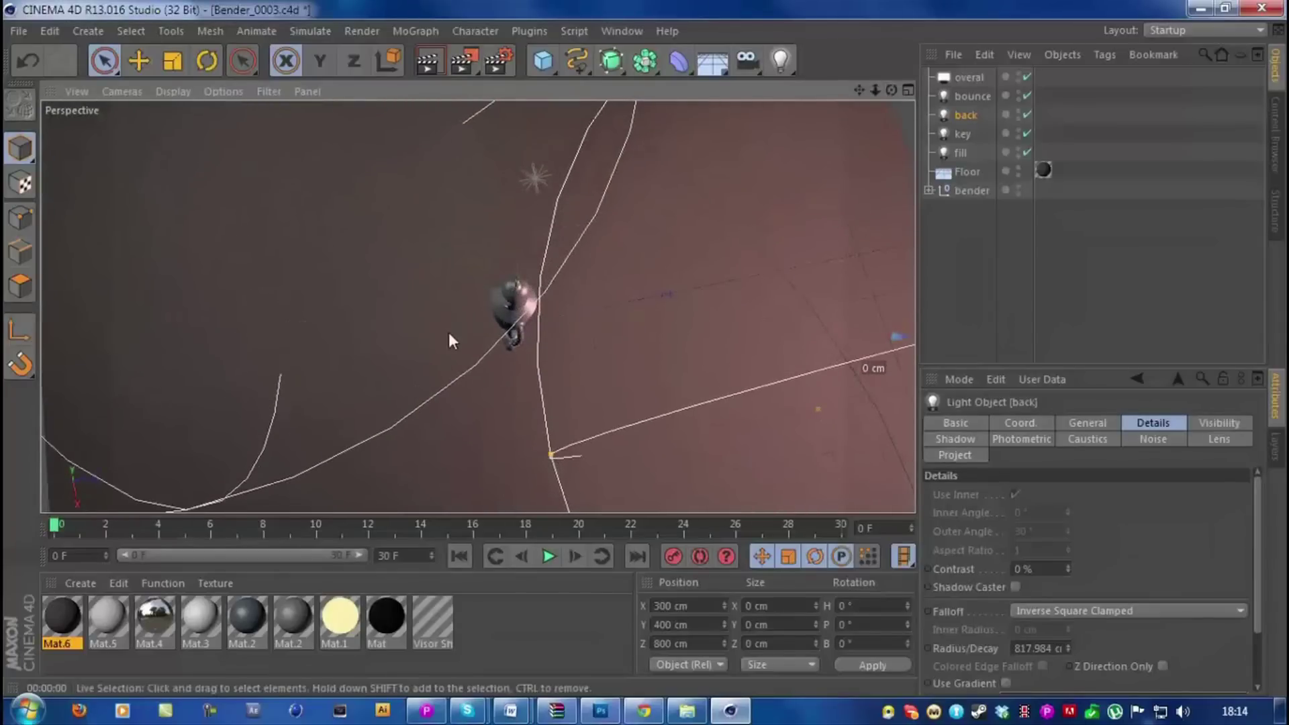
Step: Set the fill light's falloff radius to about 637 cm and frame Bender from the front
{"action": "left_click", "coordinate": [952, 155]}
{"action": "scroll", "coordinate": [685, 268], "scroll_direction": "down", "scroll_amount": 5}
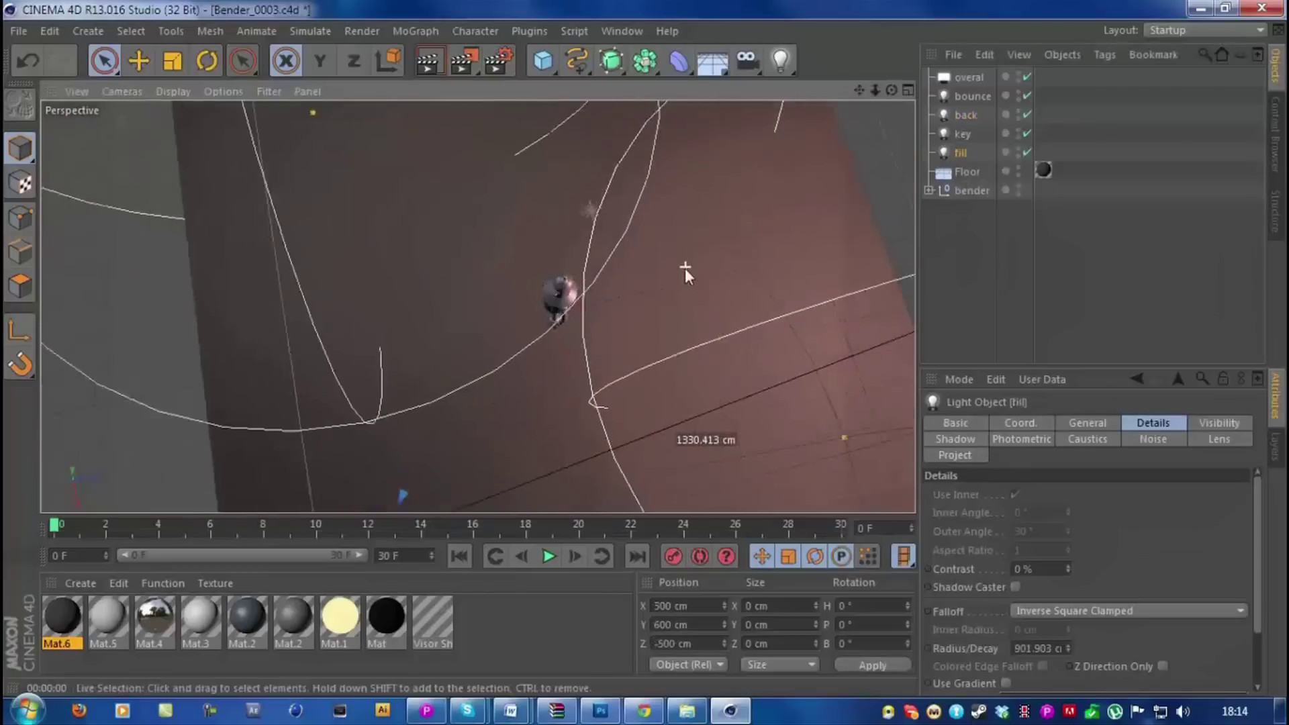
{"action": "left_click_drag", "start_coordinate": [792, 381], "coordinate": [699, 389]}
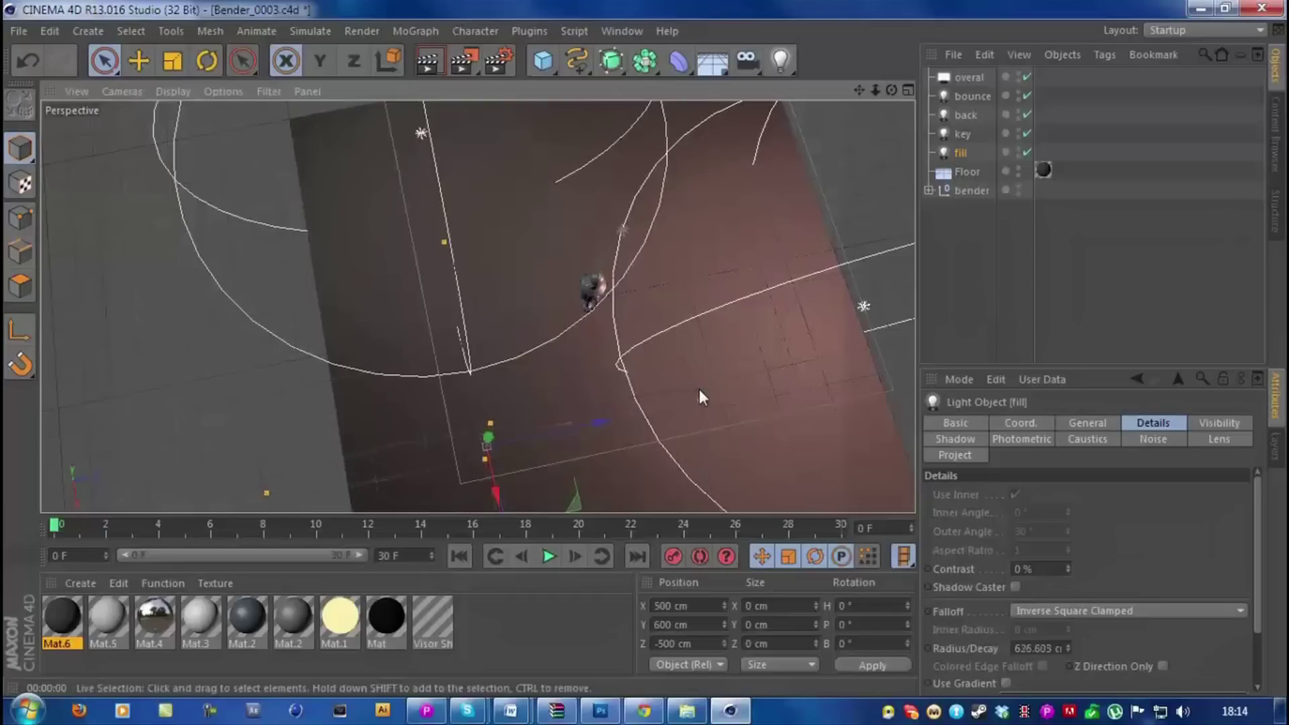
{"action": "left_click", "coordinate": [985, 233]}
{"action": "left_click_drag", "start_coordinate": [893, 91], "coordinate": [984, 30]}
{"action": "scroll", "coordinate": [762, 184], "scroll_direction": "up", "scroll_amount": 4}
{"action": "scroll", "coordinate": [755, 188], "scroll_direction": "up", "scroll_amount": 3}
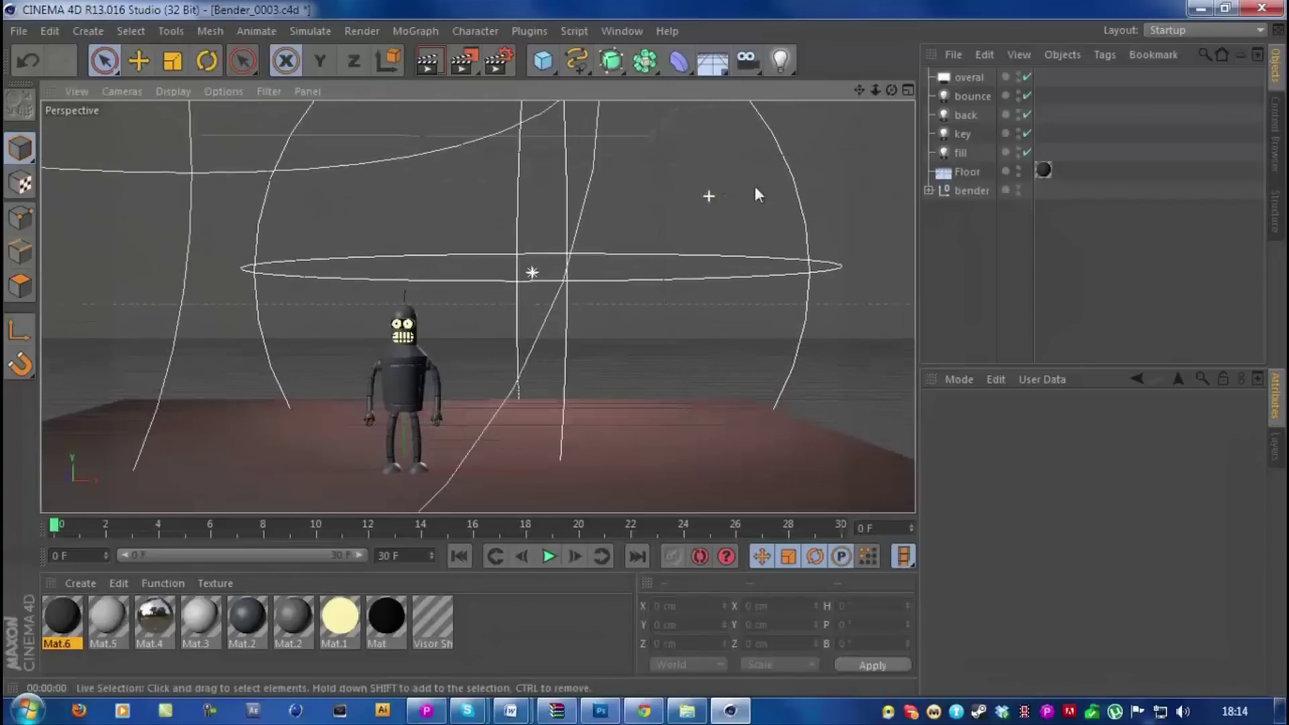
{"action": "left_click_drag", "start_coordinate": [858, 90], "coordinate": [922, 38]}
{"action": "scroll", "coordinate": [779, 147], "scroll_direction": "up", "scroll_amount": 2}
{"action": "left_click_drag", "start_coordinate": [860, 90], "coordinate": [940, 84]}
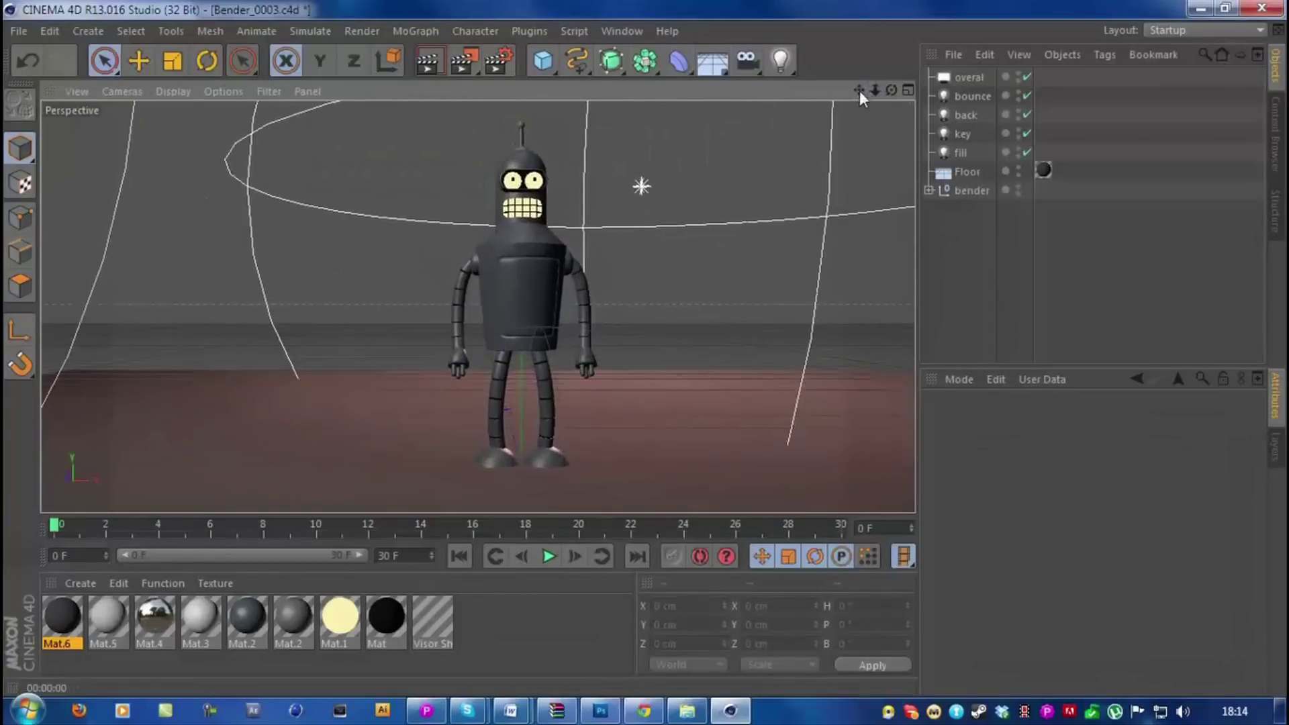
Step: Add a target camera with 0° heading and look through it in the viewport
{"action": "left_click_drag", "start_coordinate": [859, 90], "coordinate": [828, 104]}
{"action": "left_click_drag", "start_coordinate": [755, 62], "coordinate": [823, 107]}
{"action": "left_click", "coordinate": [845, 605]}
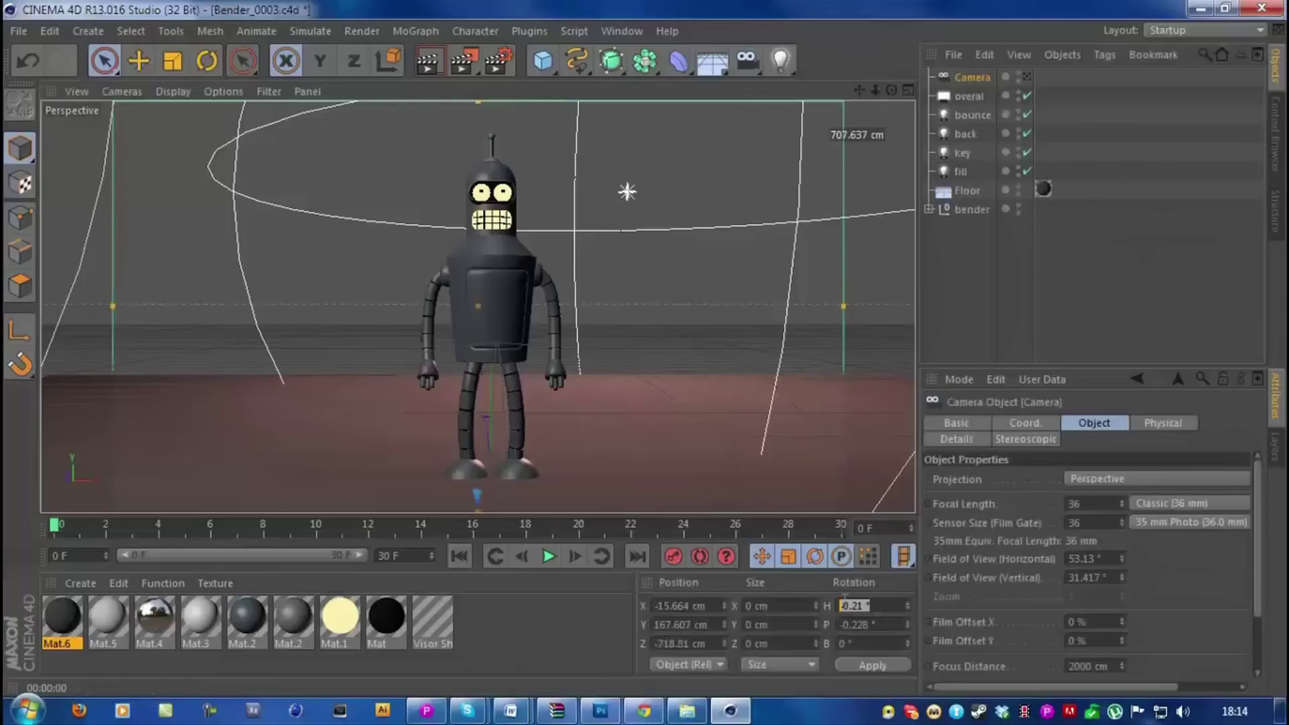
{"action": "type", "text": "0"}
{"action": "key", "text": "Return"}
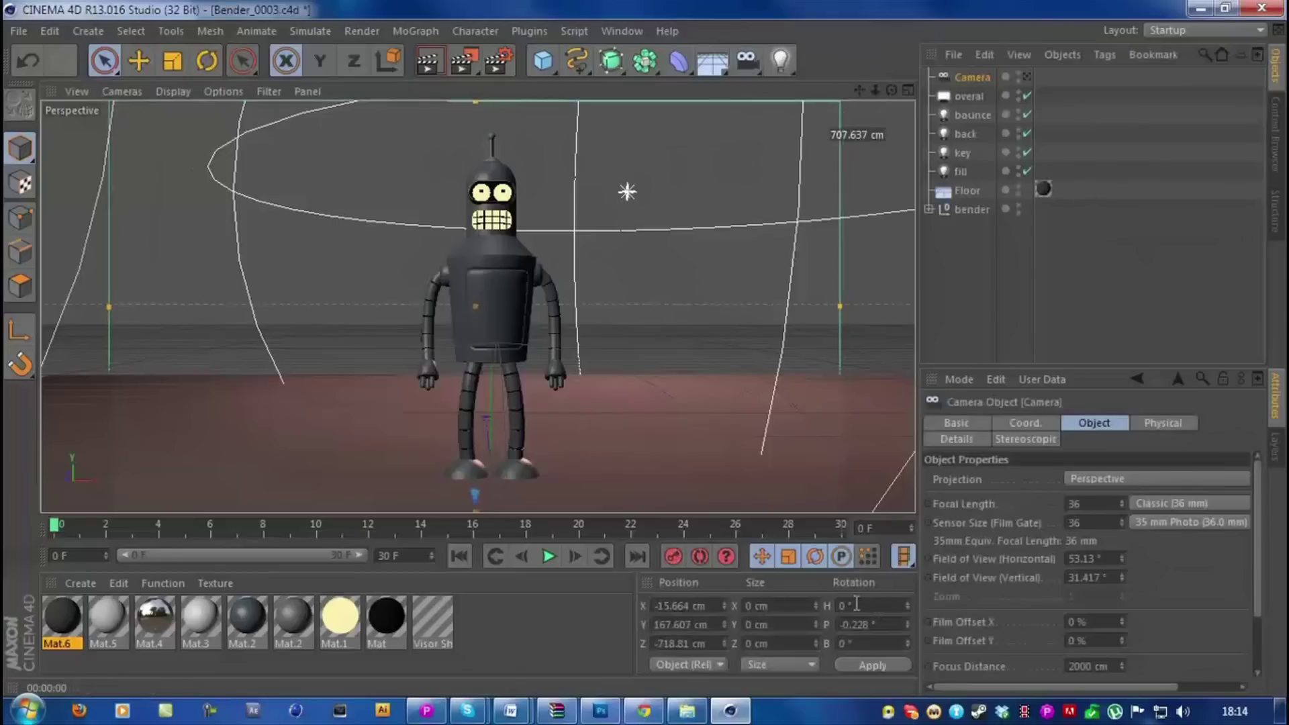
{"action": "left_click", "coordinate": [1027, 76]}
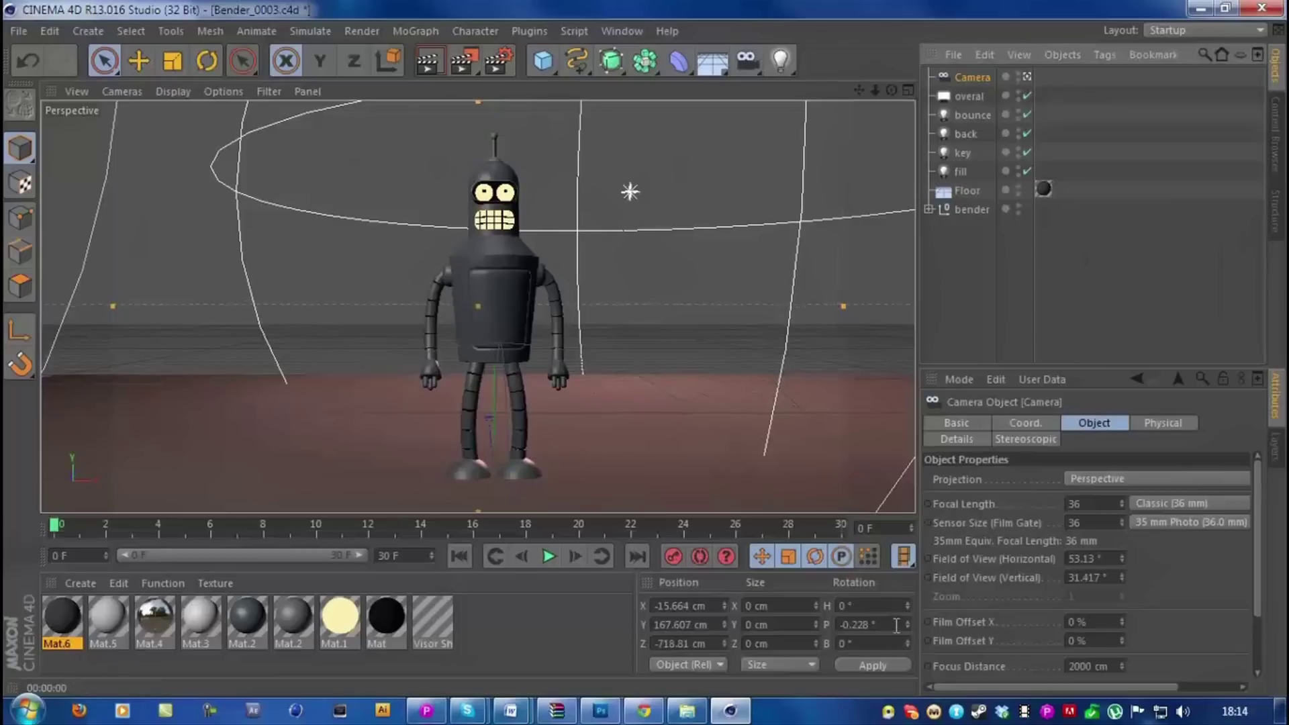
Step: Position the camera at X 0, trial height 180 cm, pitched -5°
{"action": "left_click", "coordinate": [873, 624]}
{"action": "type", "text": "0"}
{"action": "key", "text": "Return"}
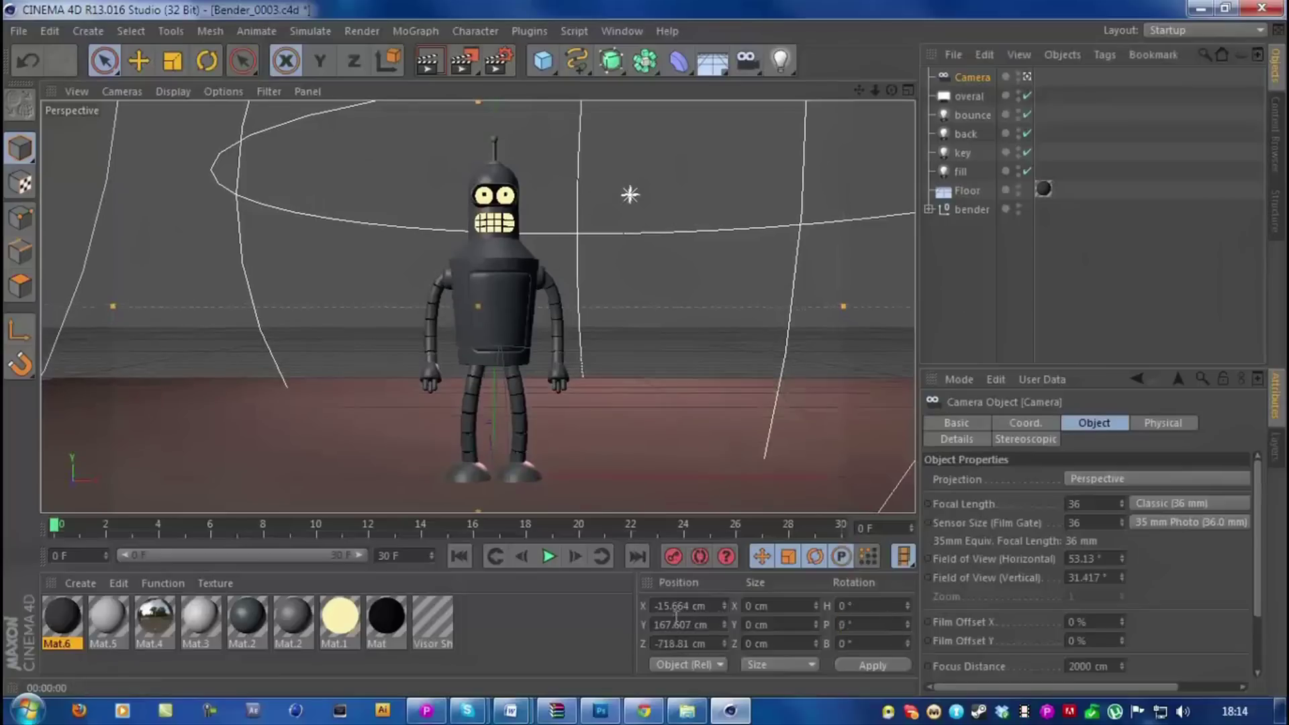
{"action": "double_click", "coordinate": [678, 606]}
{"action": "type", "text": "0"}
{"action": "key", "text": "Return"}
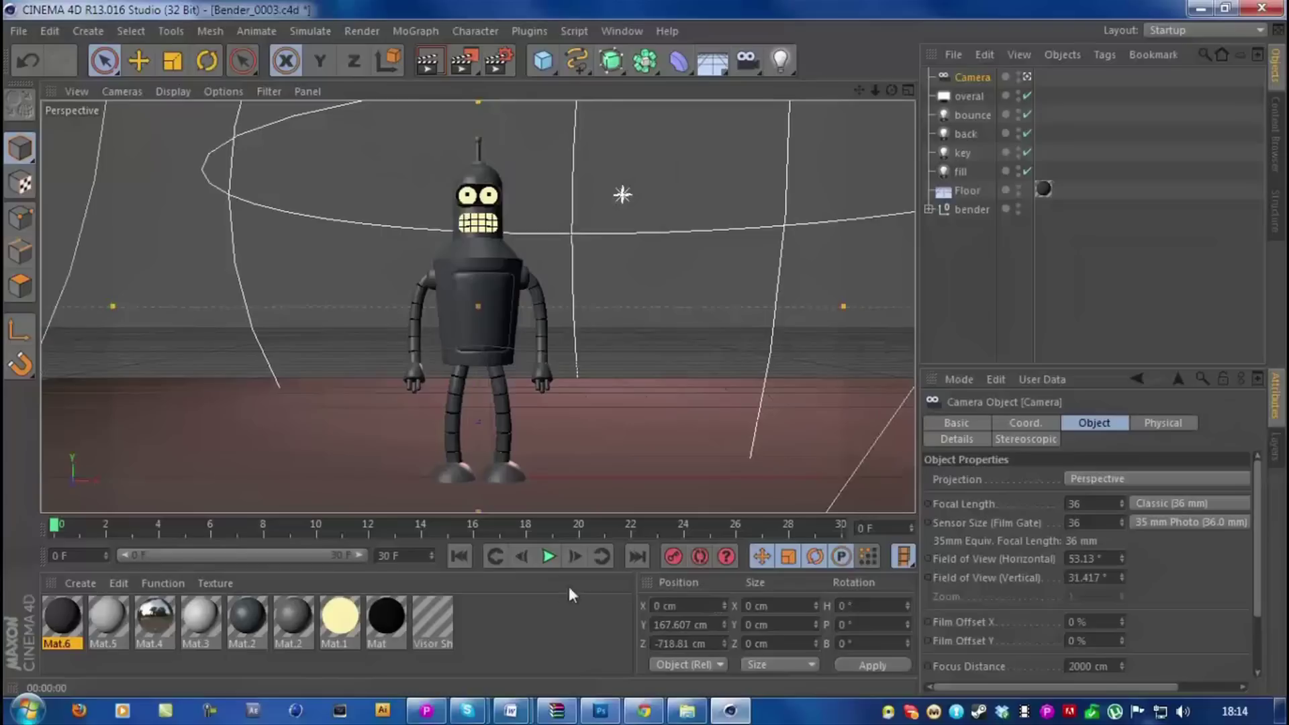
{"action": "double_click", "coordinate": [705, 623]}
{"action": "type", "text": "180"}
{"action": "key", "text": "Return"}
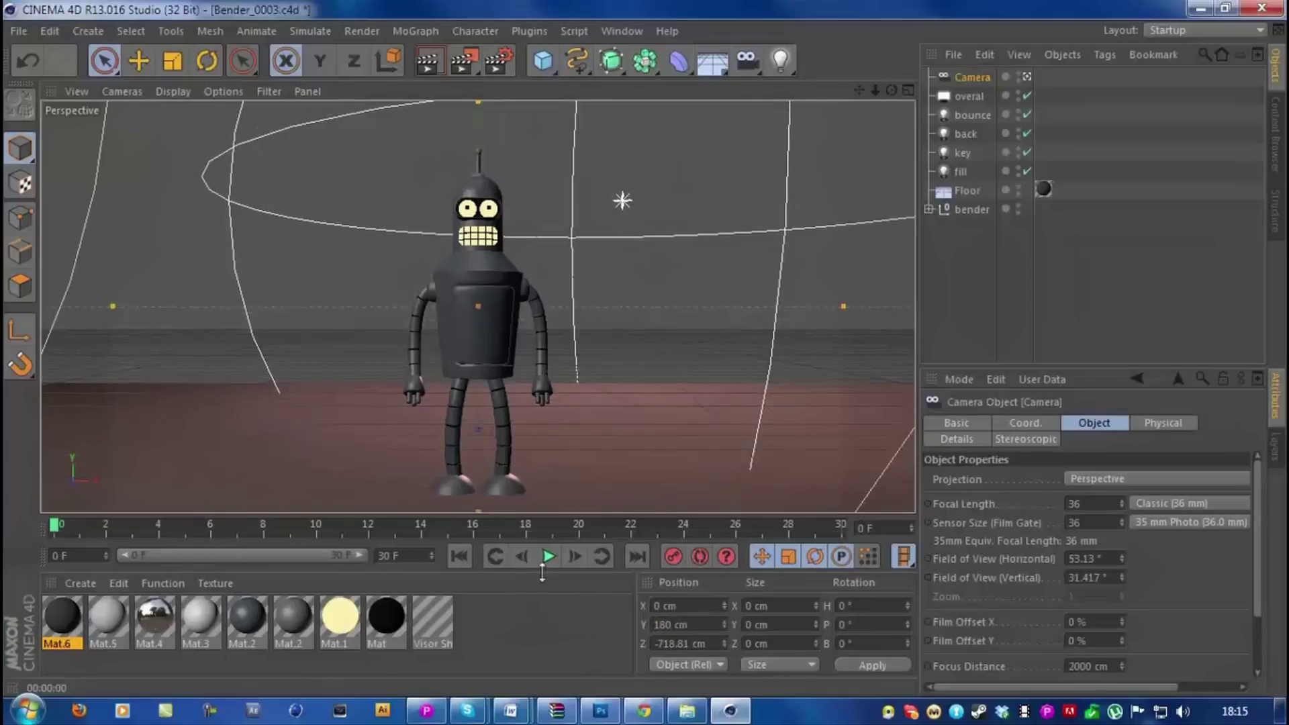
{"action": "double_click", "coordinate": [873, 625]}
{"action": "type", "text": "-5"}
{"action": "key", "text": "Return"}
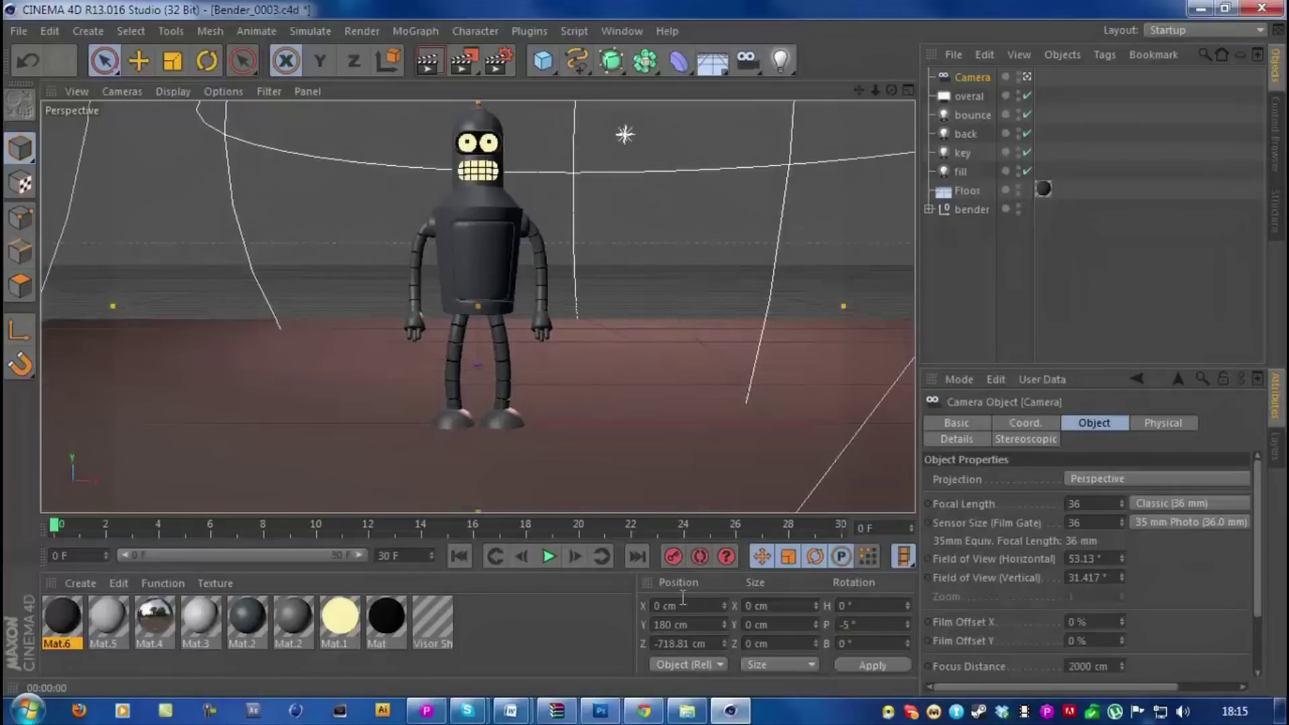
Step: Settle the camera height at Y 230 cm, keep X at 0, and deselect it
{"action": "double_click", "coordinate": [681, 625]}
{"action": "type", "text": "2"}
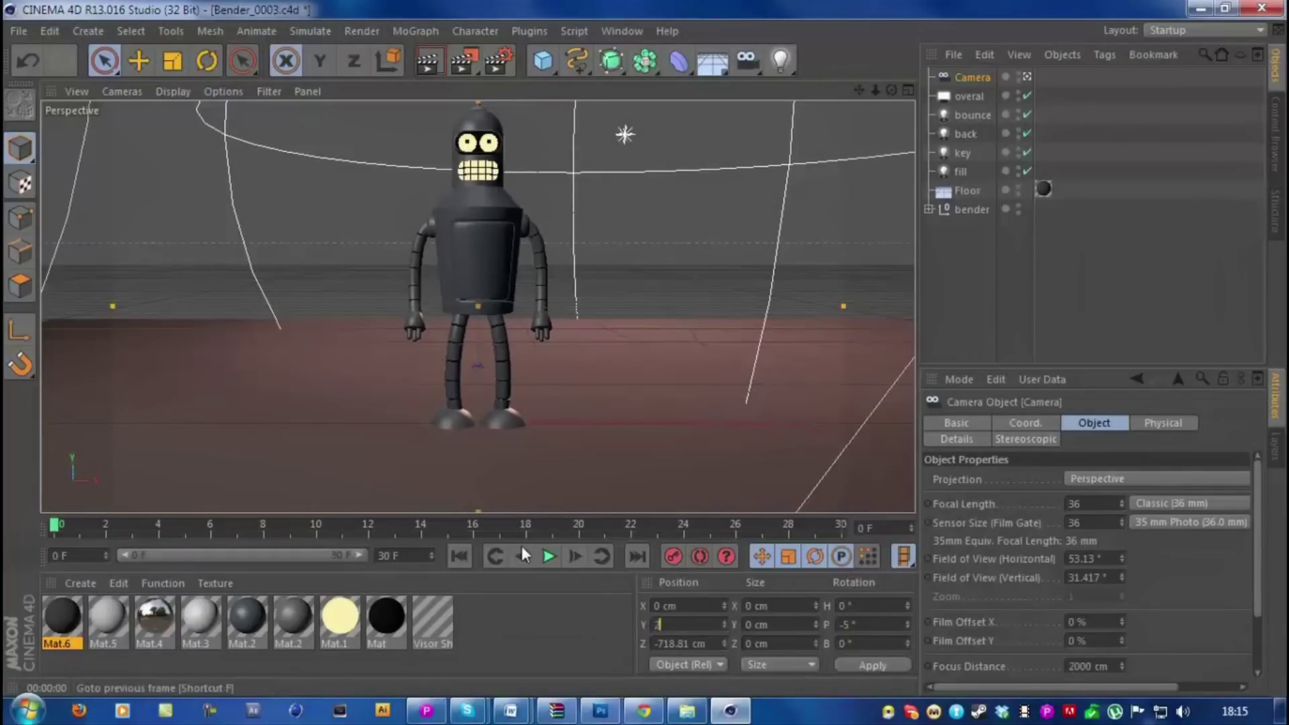
{"action": "type", "text": "50"}
{"action": "key", "text": "Return"}
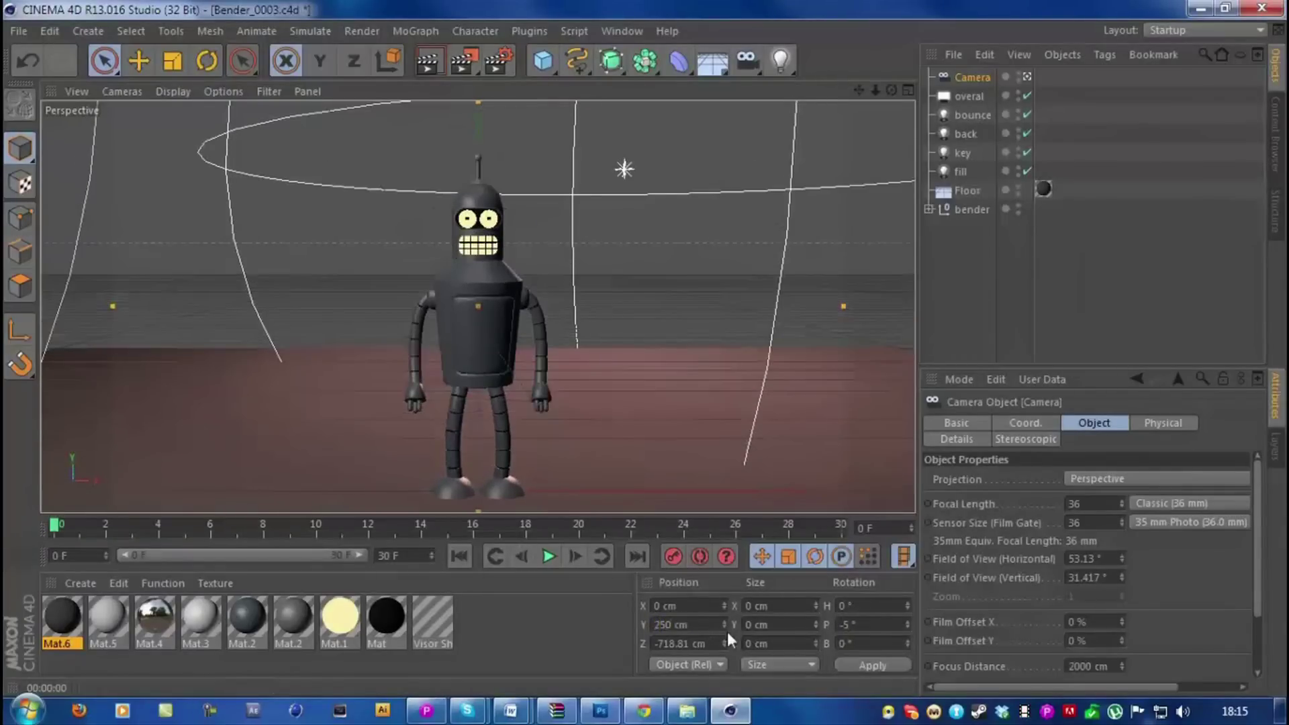
{"action": "scroll", "coordinate": [654, 396], "scroll_direction": "down", "scroll_amount": 1}
{"action": "double_click", "coordinate": [704, 623]}
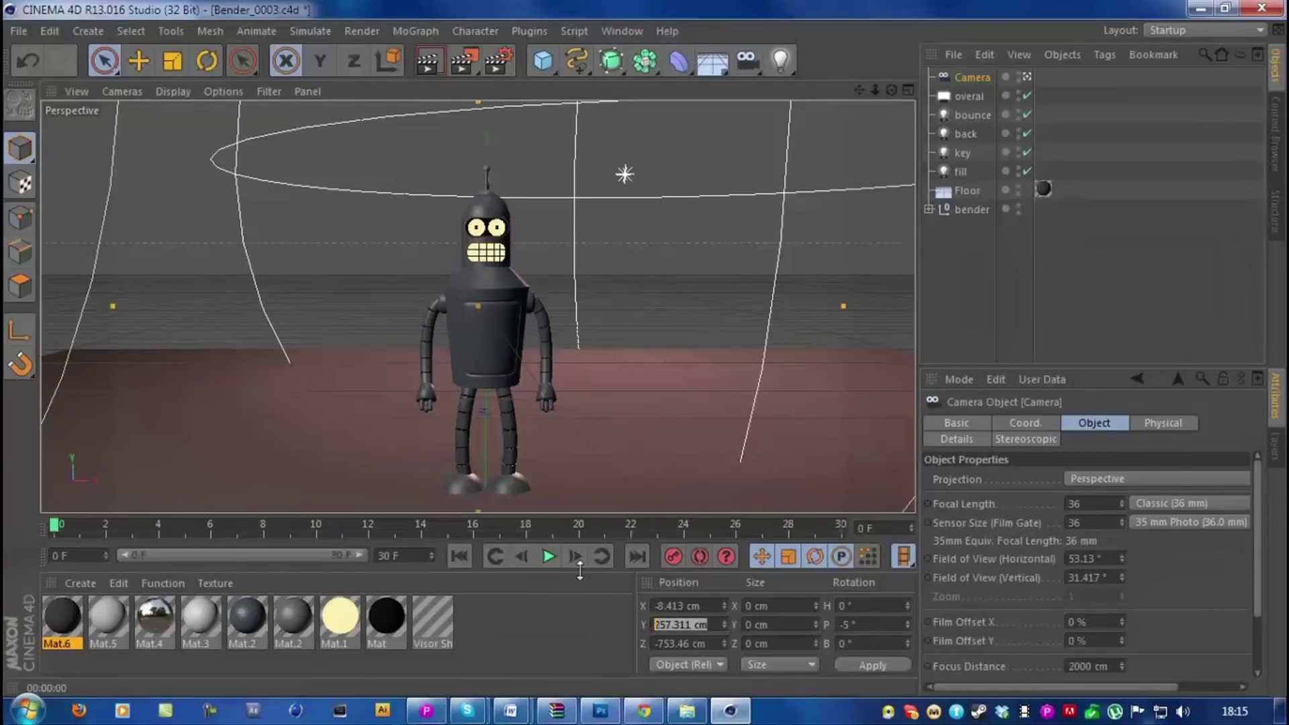
{"action": "type", "text": "230"}
{"action": "key", "text": "Return"}
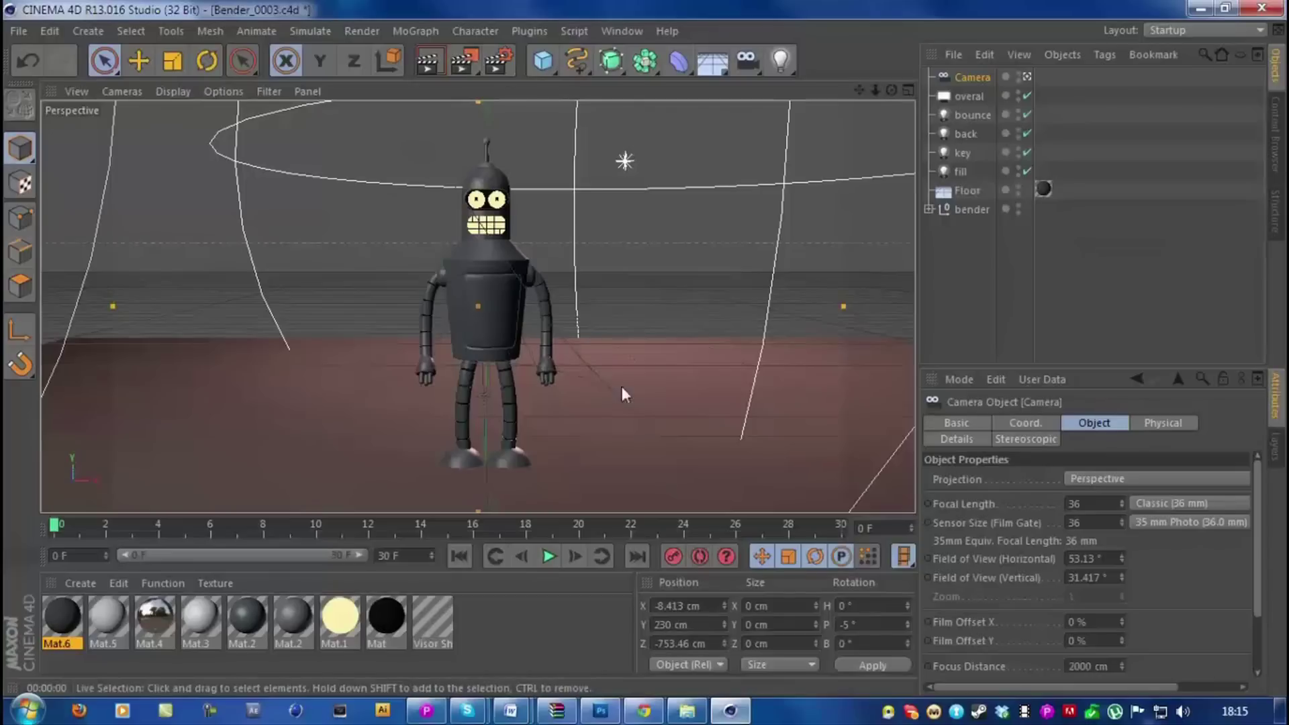
{"action": "double_click", "coordinate": [699, 606]}
{"action": "type", "text": "0"}
{"action": "key", "text": "Return"}
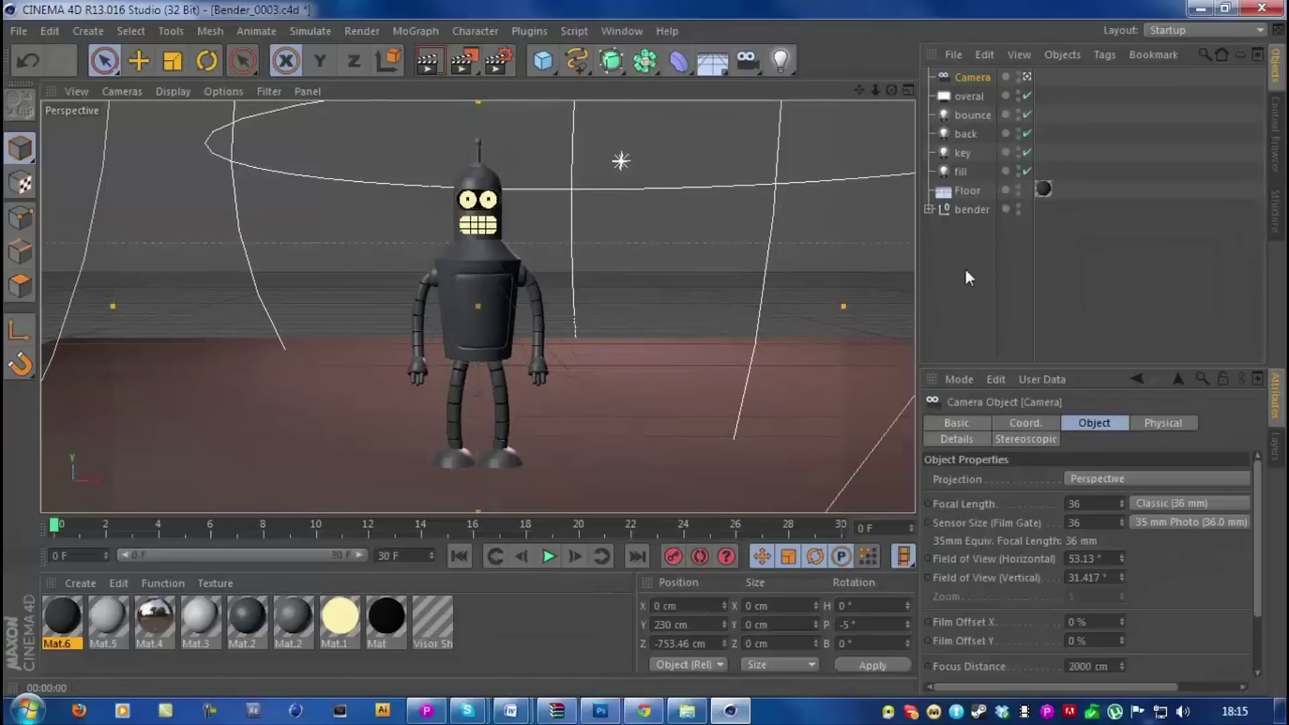
{"action": "left_click", "coordinate": [965, 272]}
Step: Render the camera view of Bender in the viewport
{"action": "left_click", "coordinate": [428, 61]}
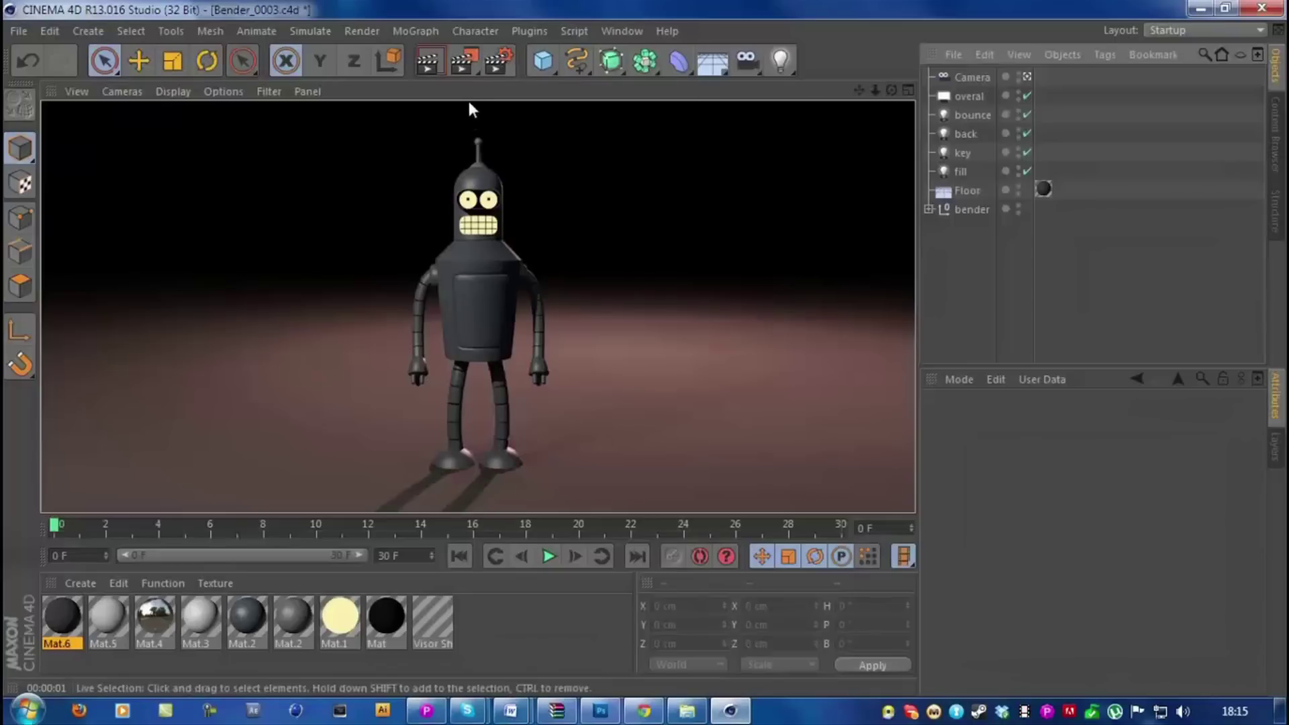
Step: Enable Global Illumination in the render settings and re-render the view
{"action": "left_click", "coordinate": [497, 58]}
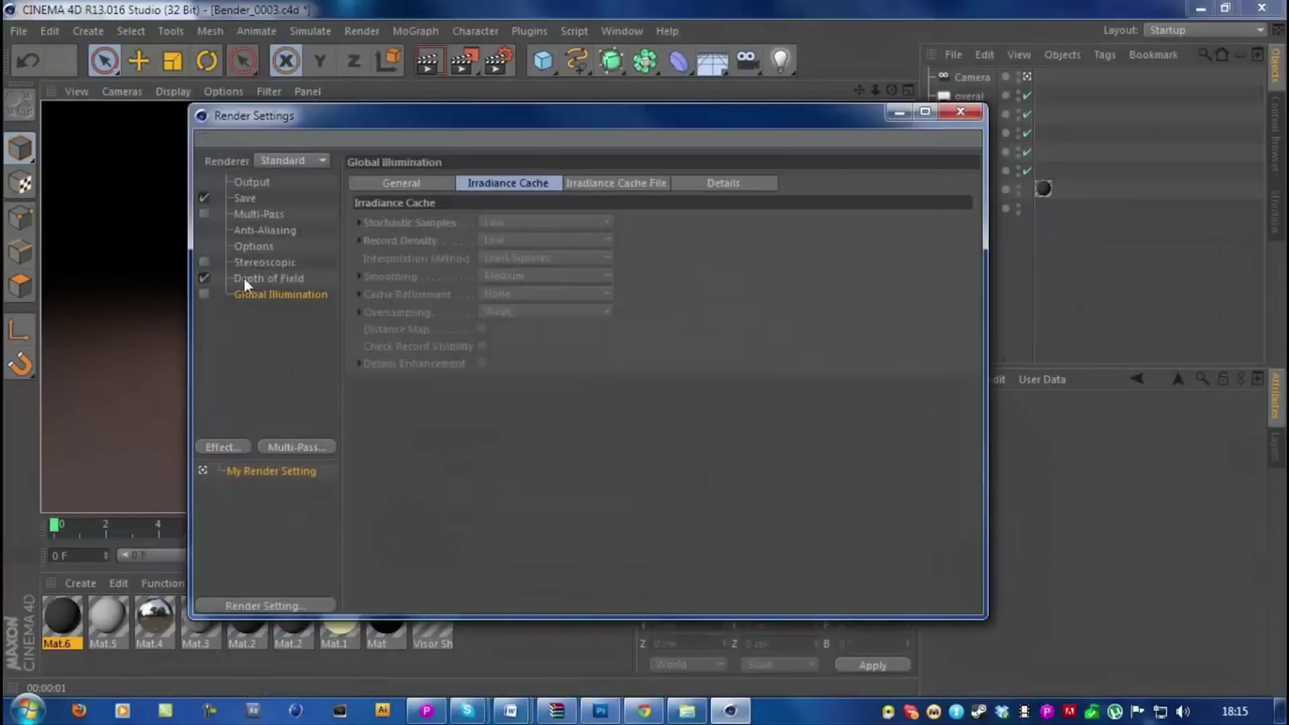
{"action": "left_click", "coordinate": [207, 293]}
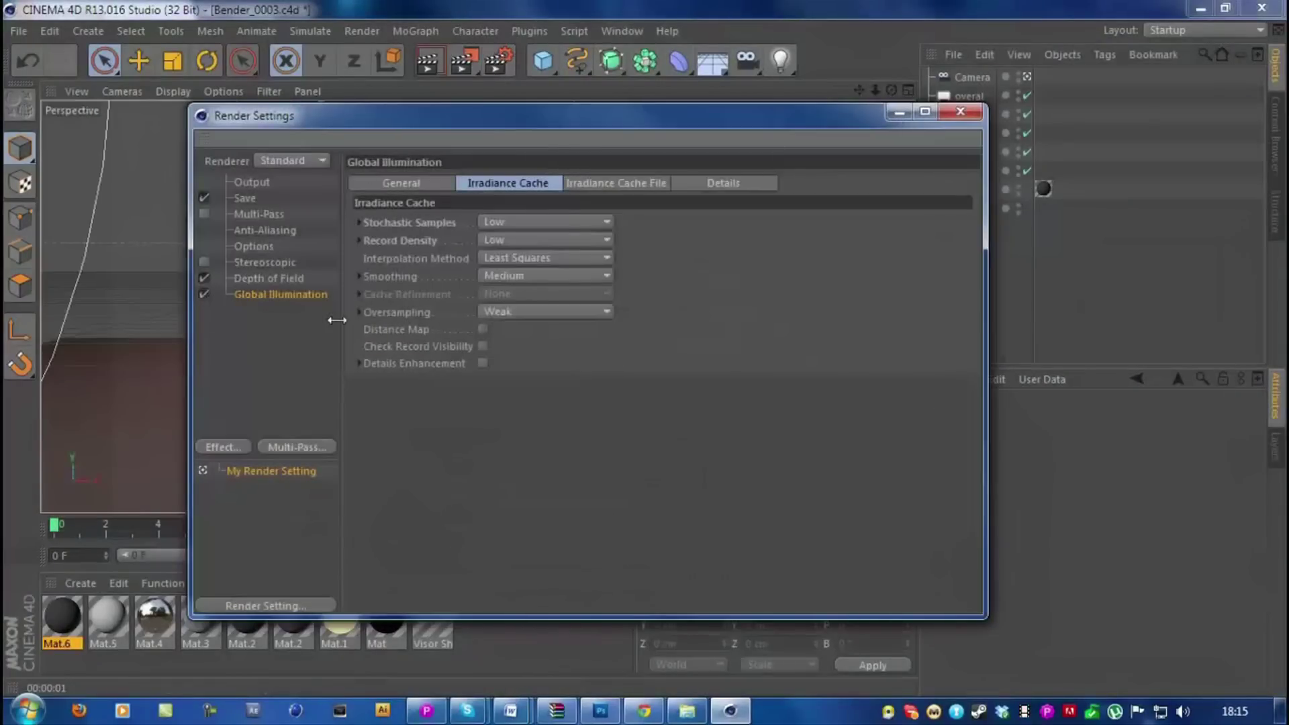
{"action": "left_click", "coordinate": [947, 112]}
{"action": "left_click", "coordinate": [426, 62]}
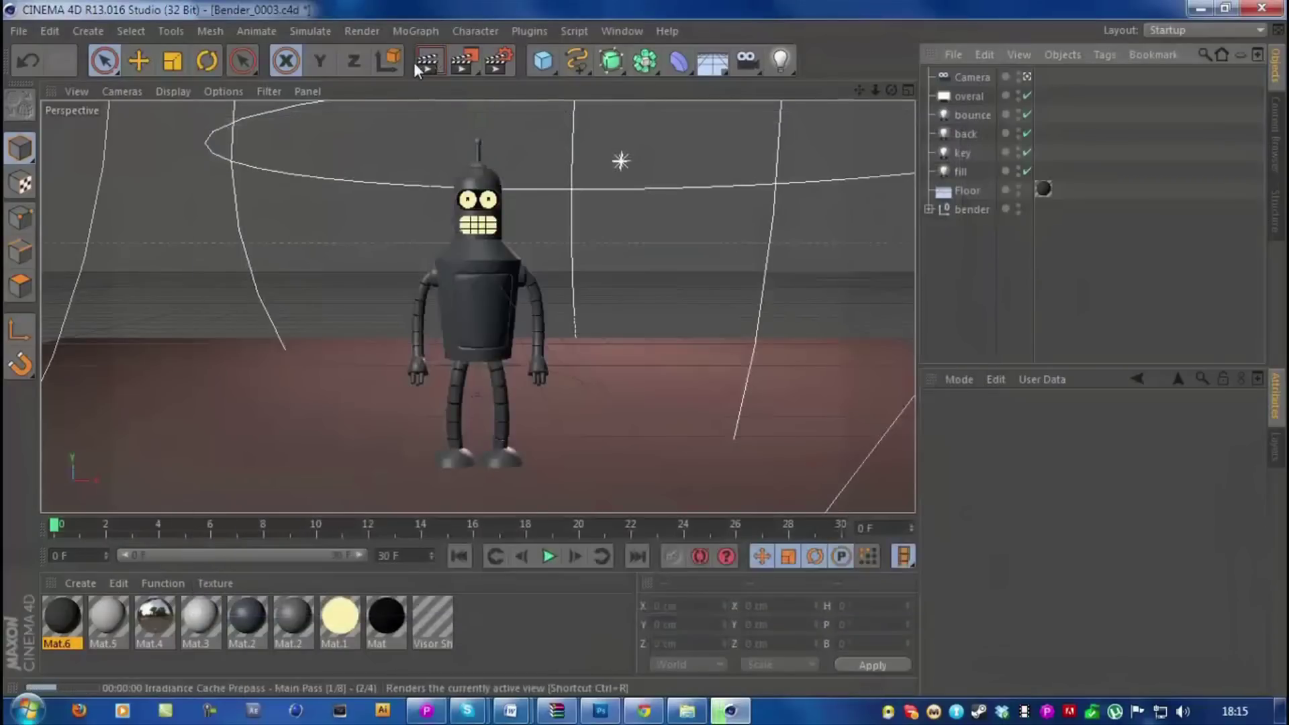